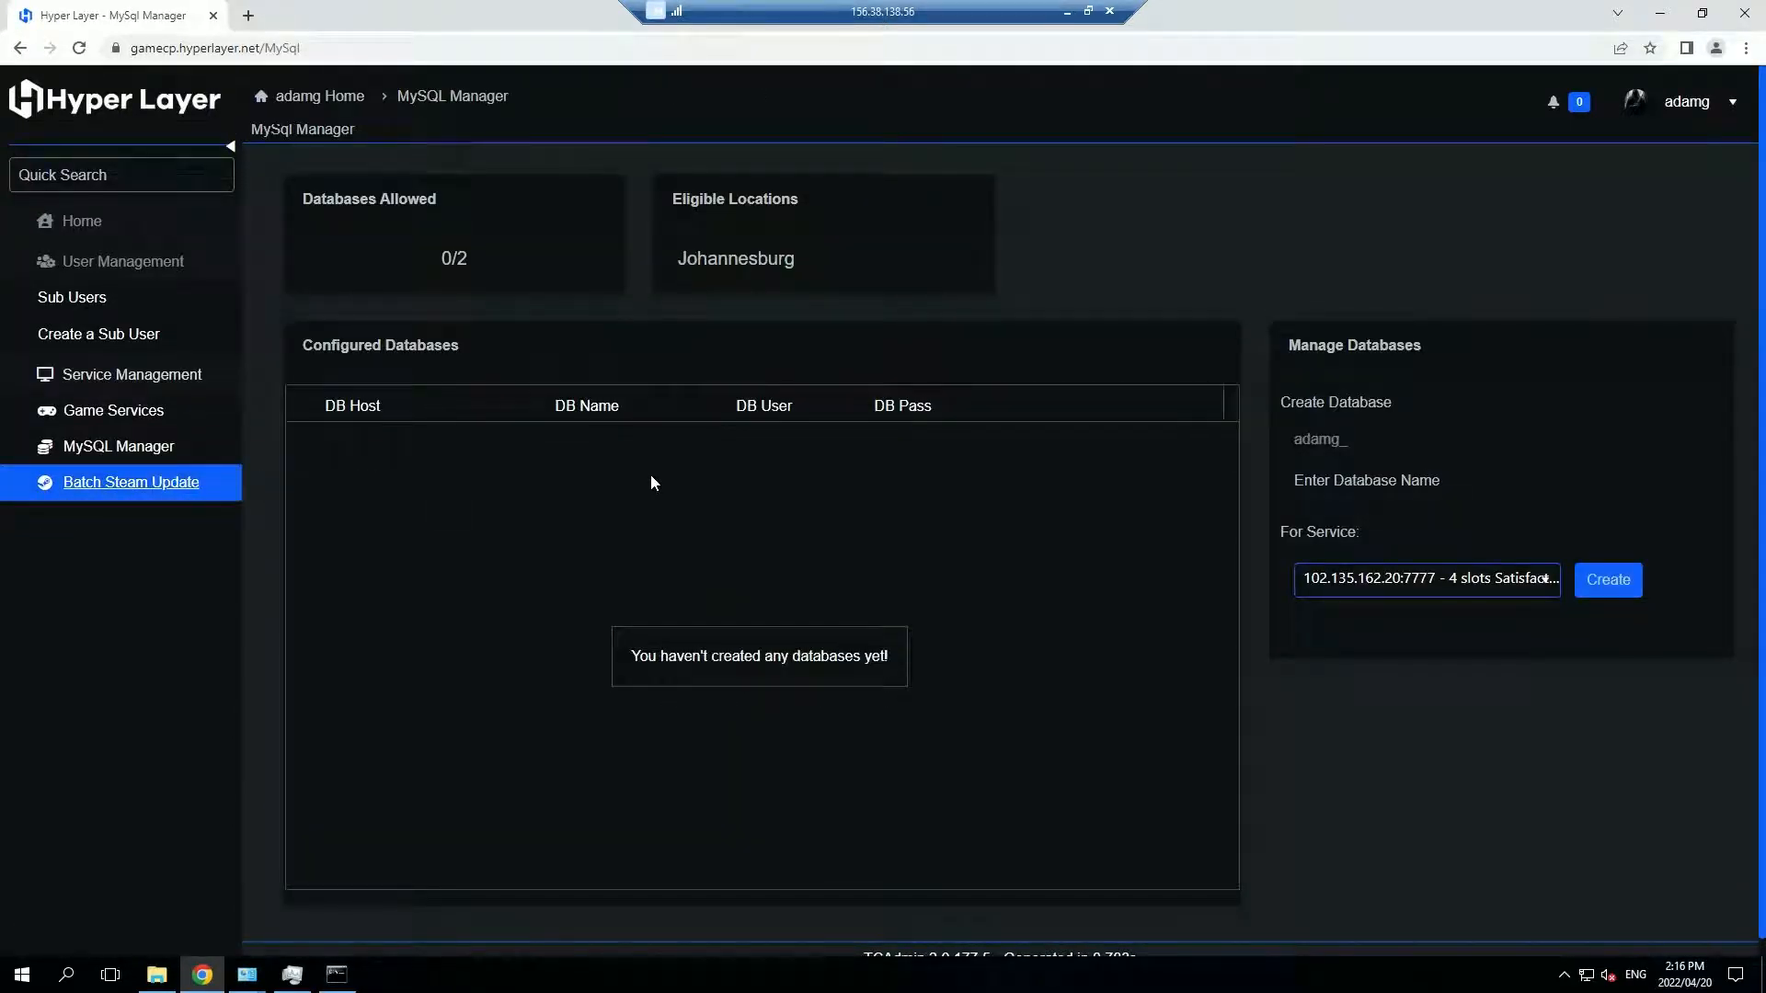
Create a MySQL database named exile for the 20-slot Arma 3 service
left_click(1330, 484)
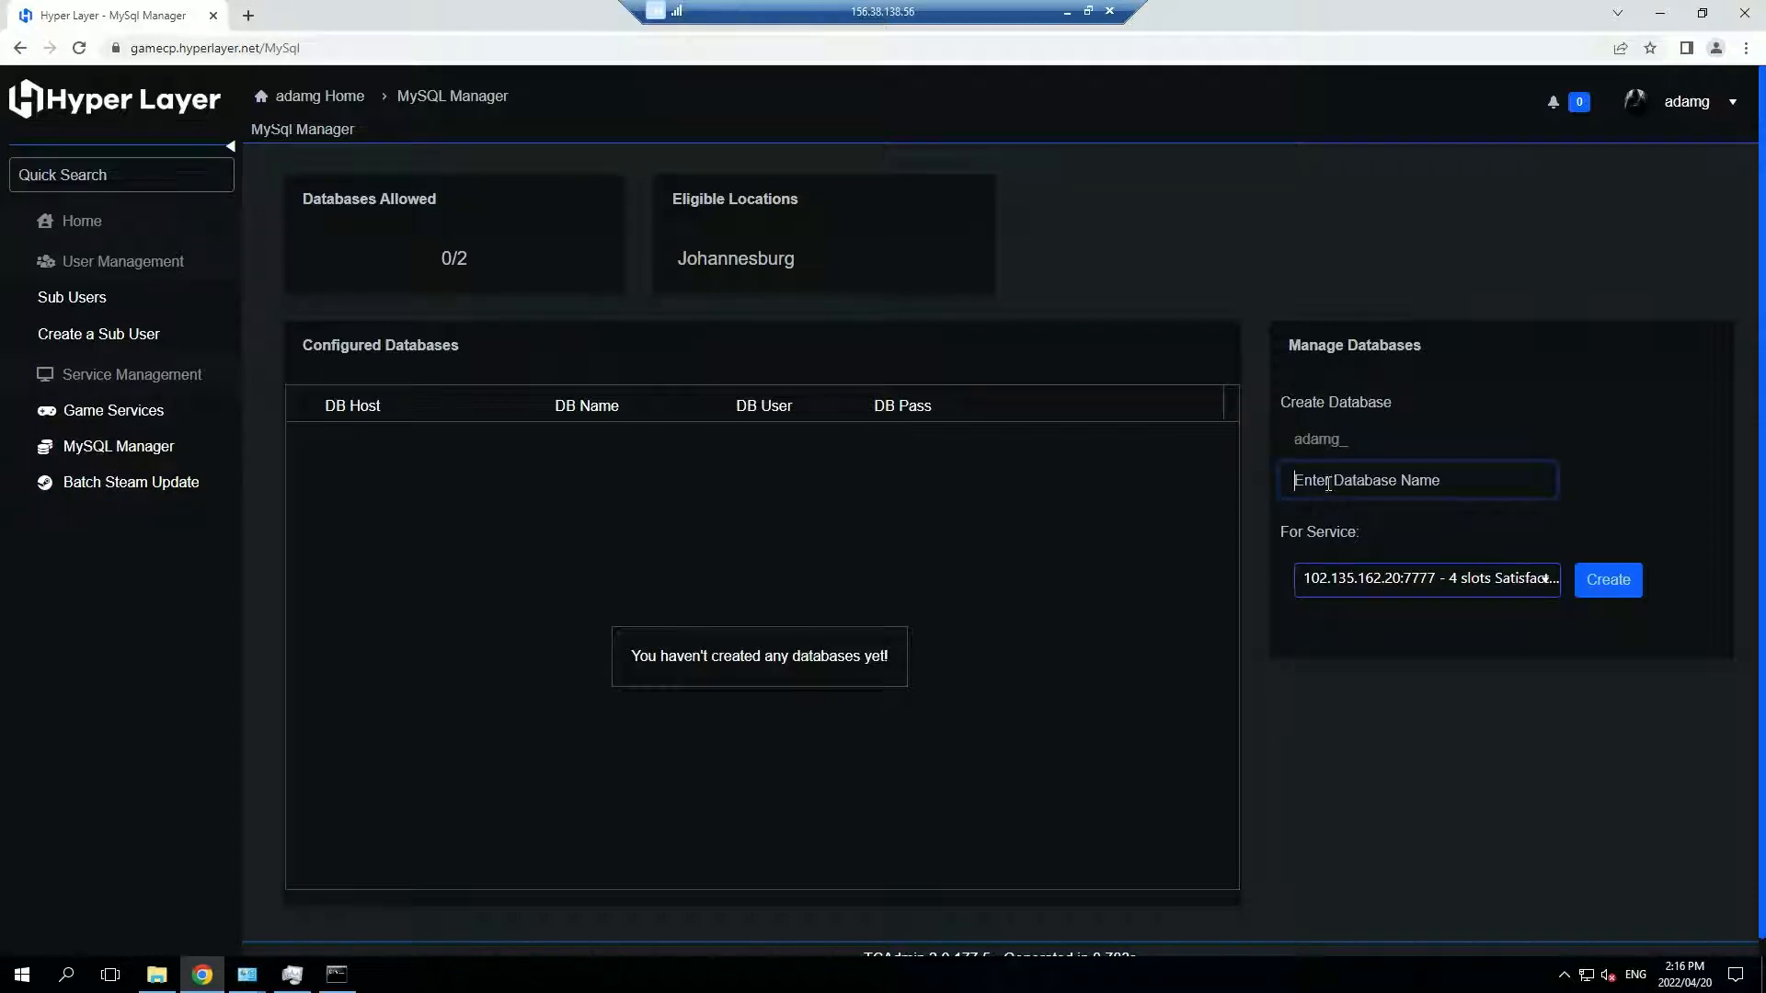
type("exile")
left_click(1543, 577)
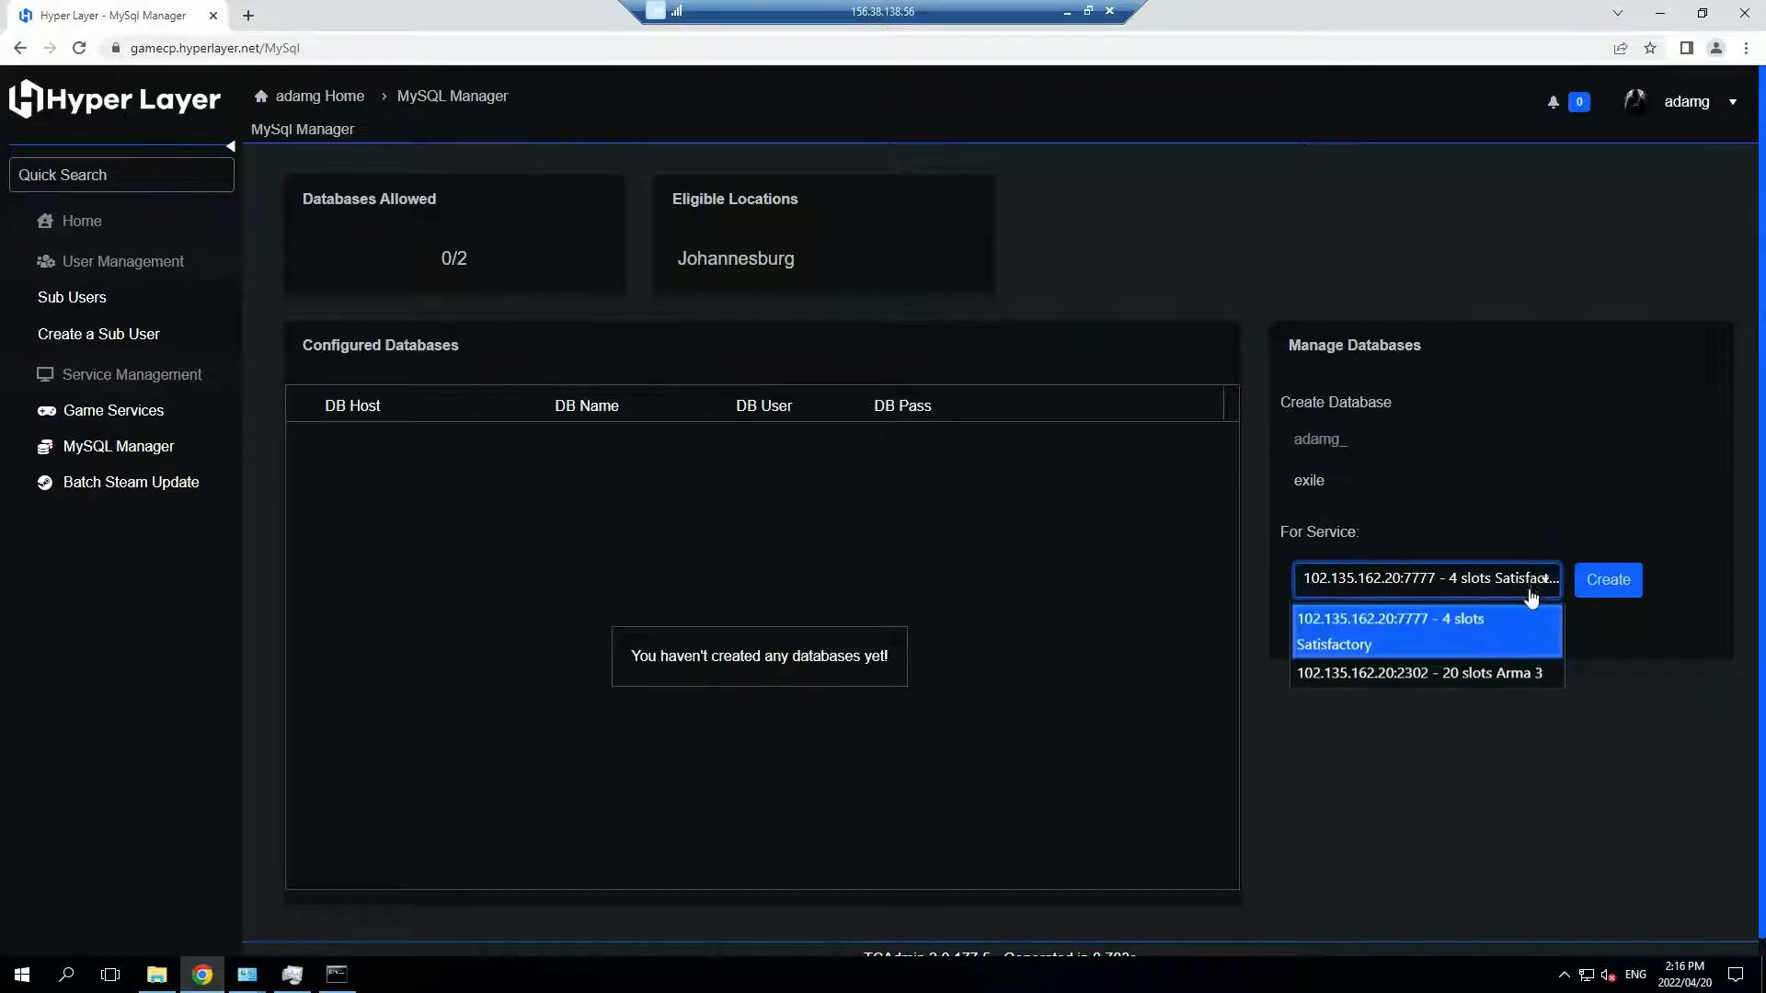
left_click(1479, 676)
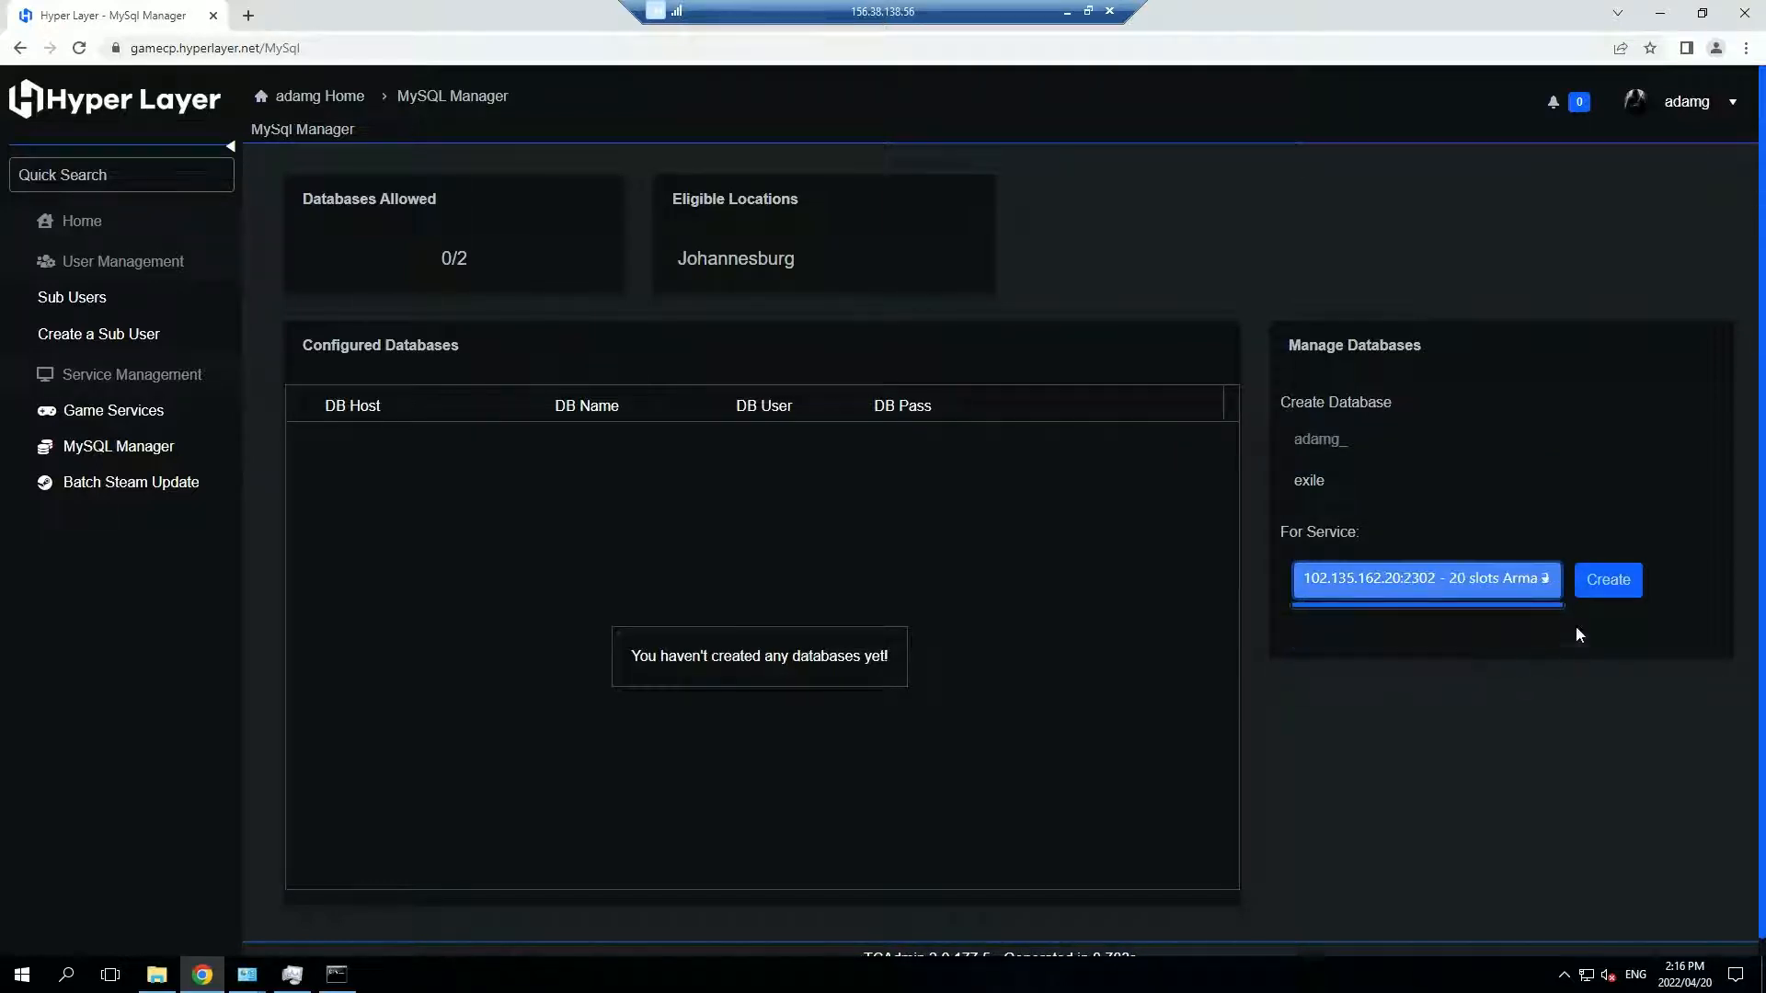
left_click(1608, 583)
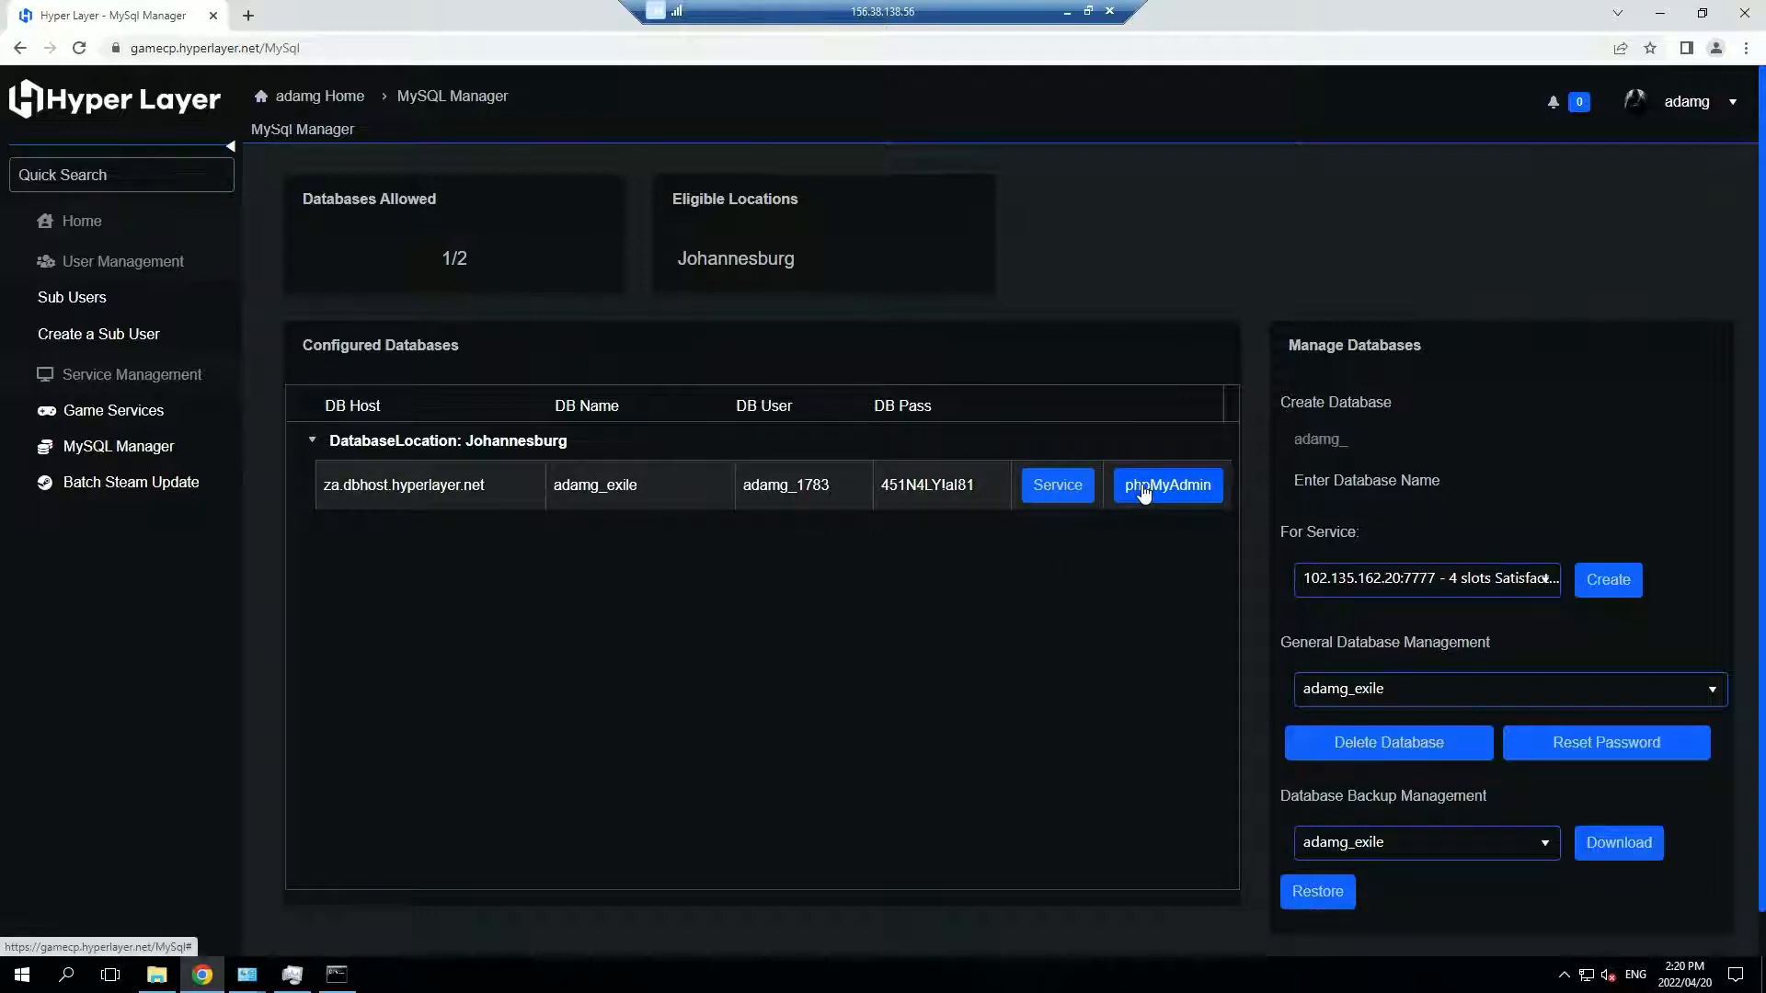
Open phpMyAdmin and paste the exile database's user name into its login form
left_click(1143, 494)
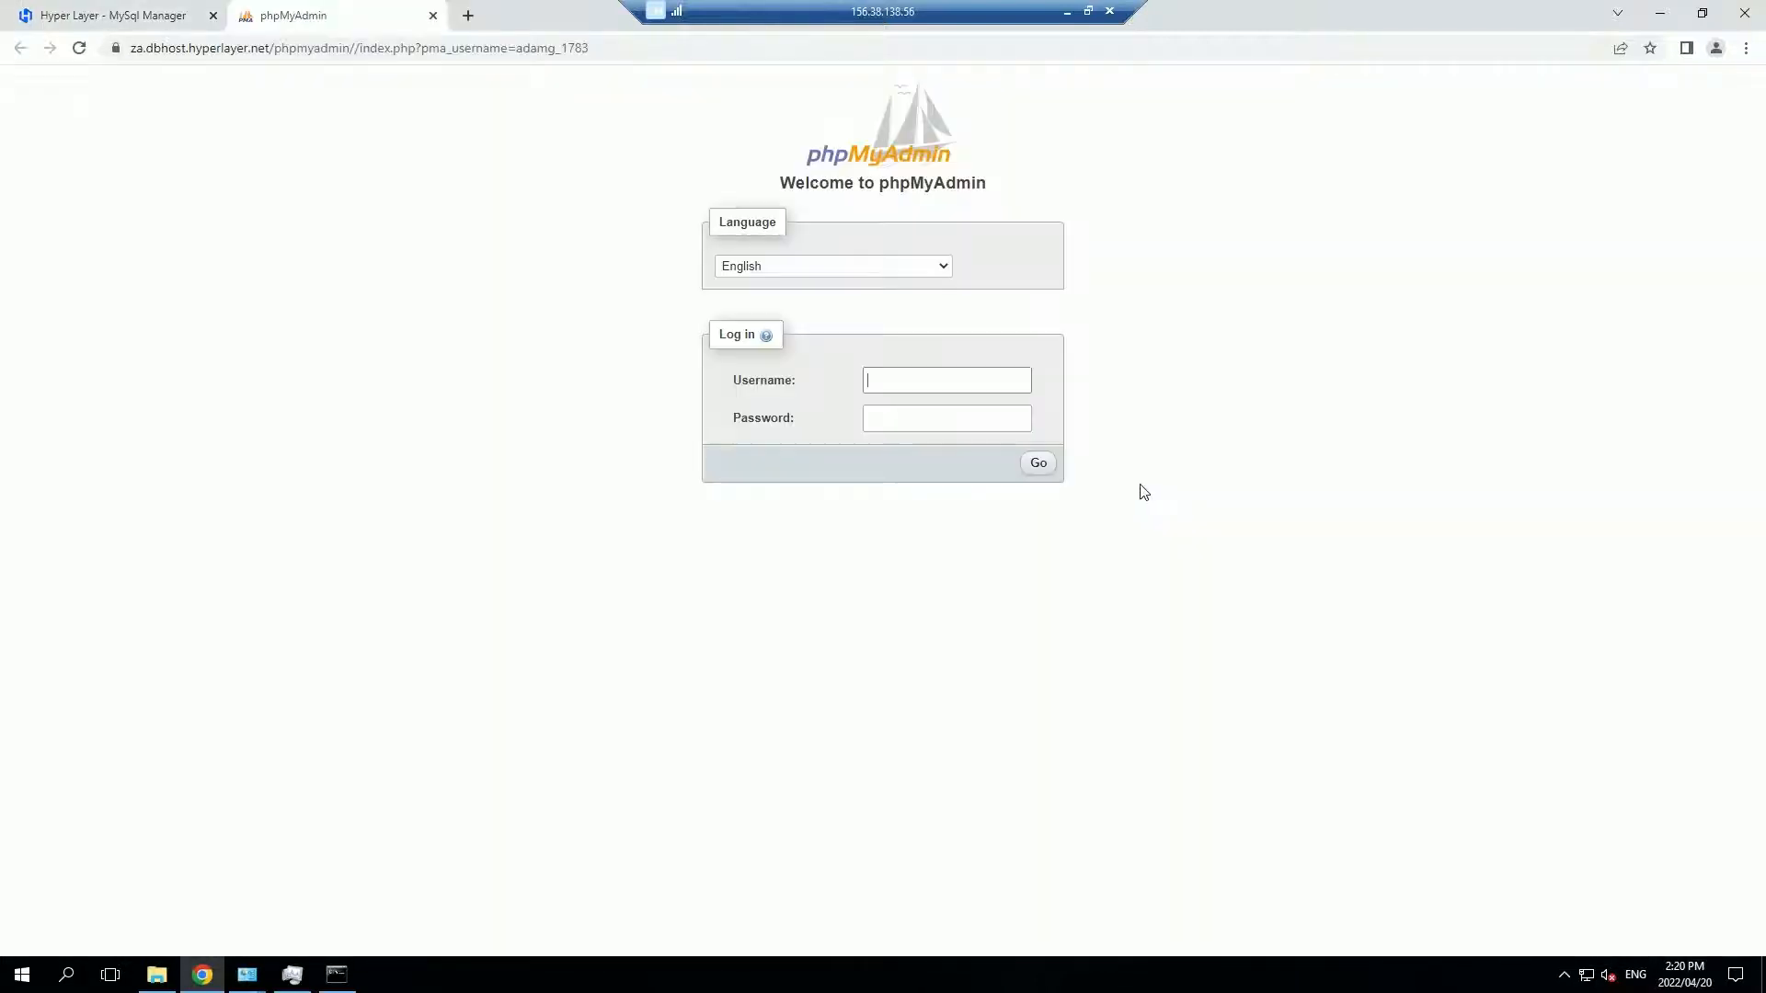
left_click(136, 14)
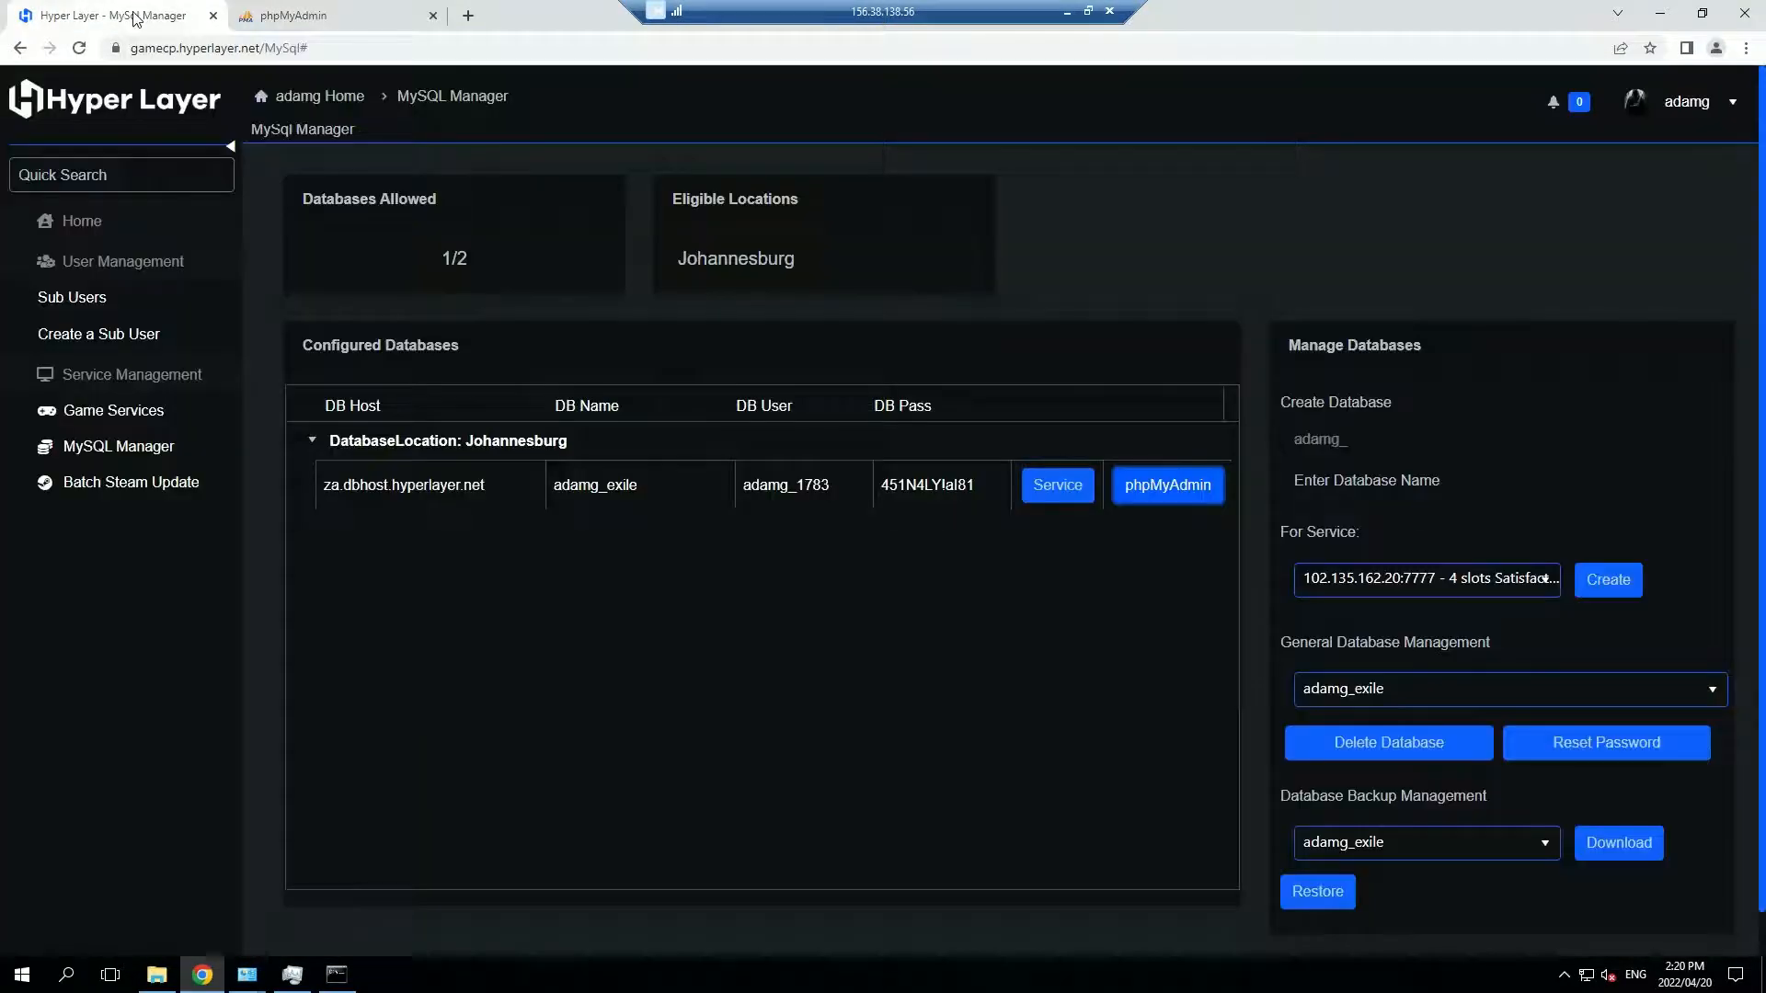
right_click(777, 490)
mouse_move(833, 506)
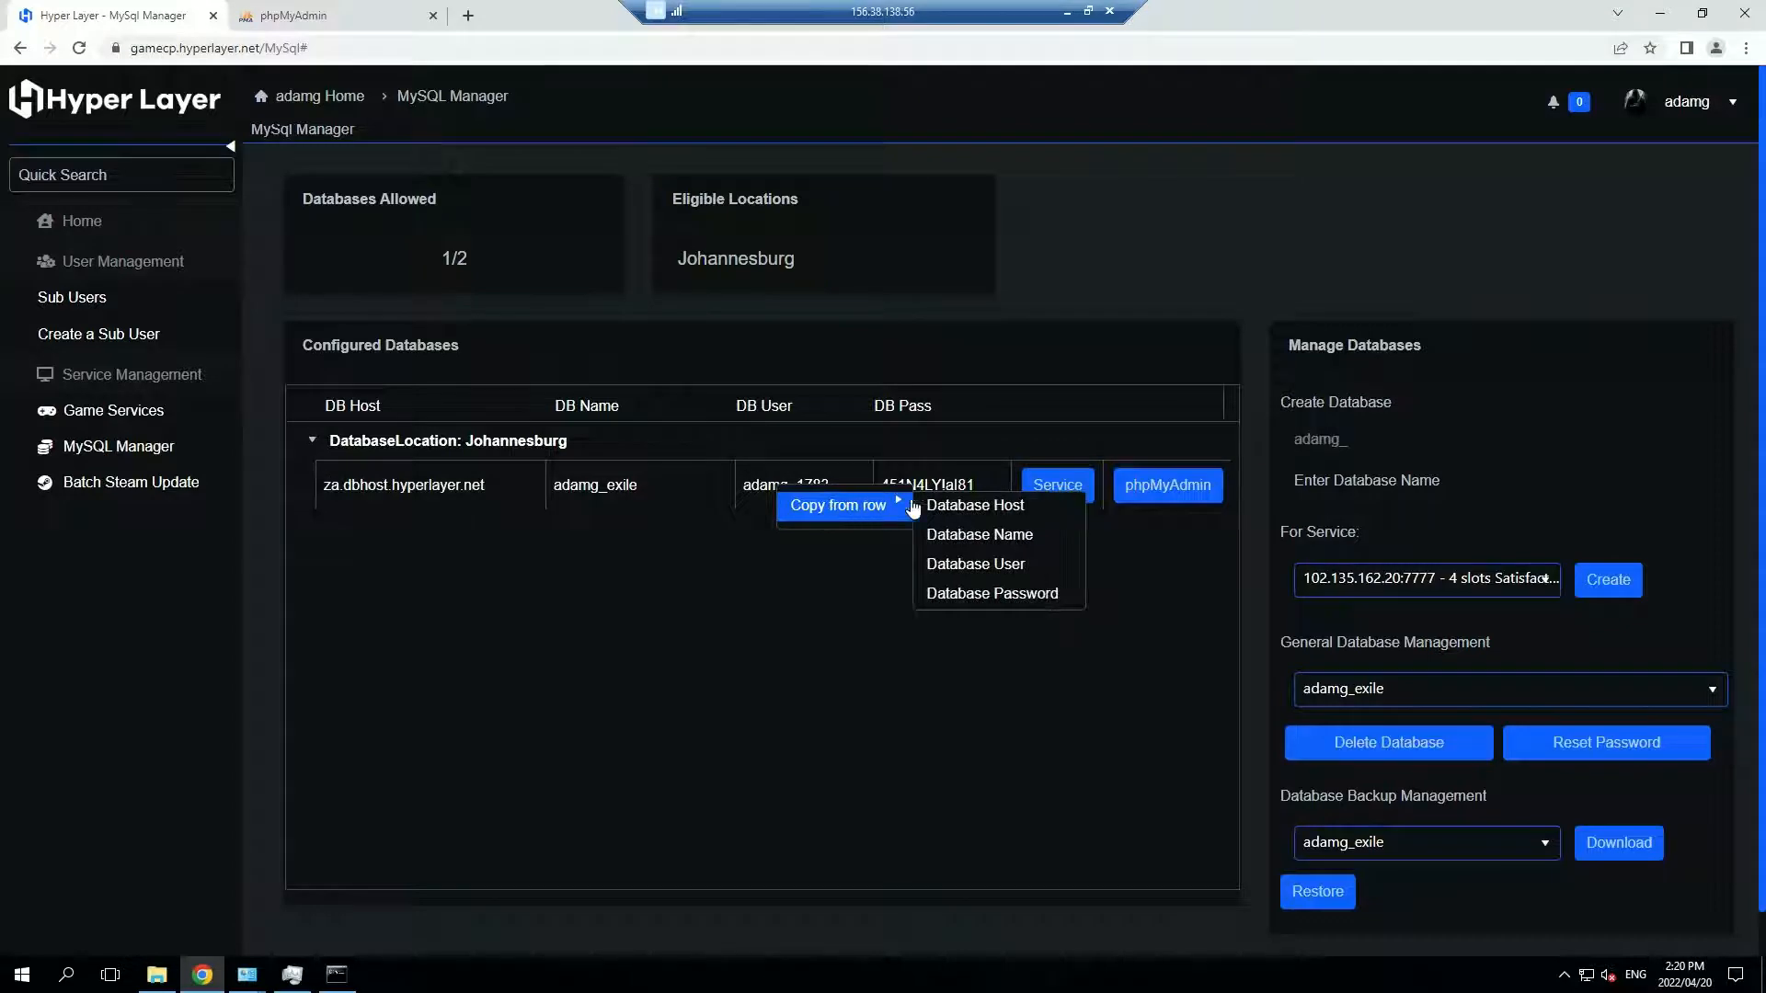
left_click(963, 570)
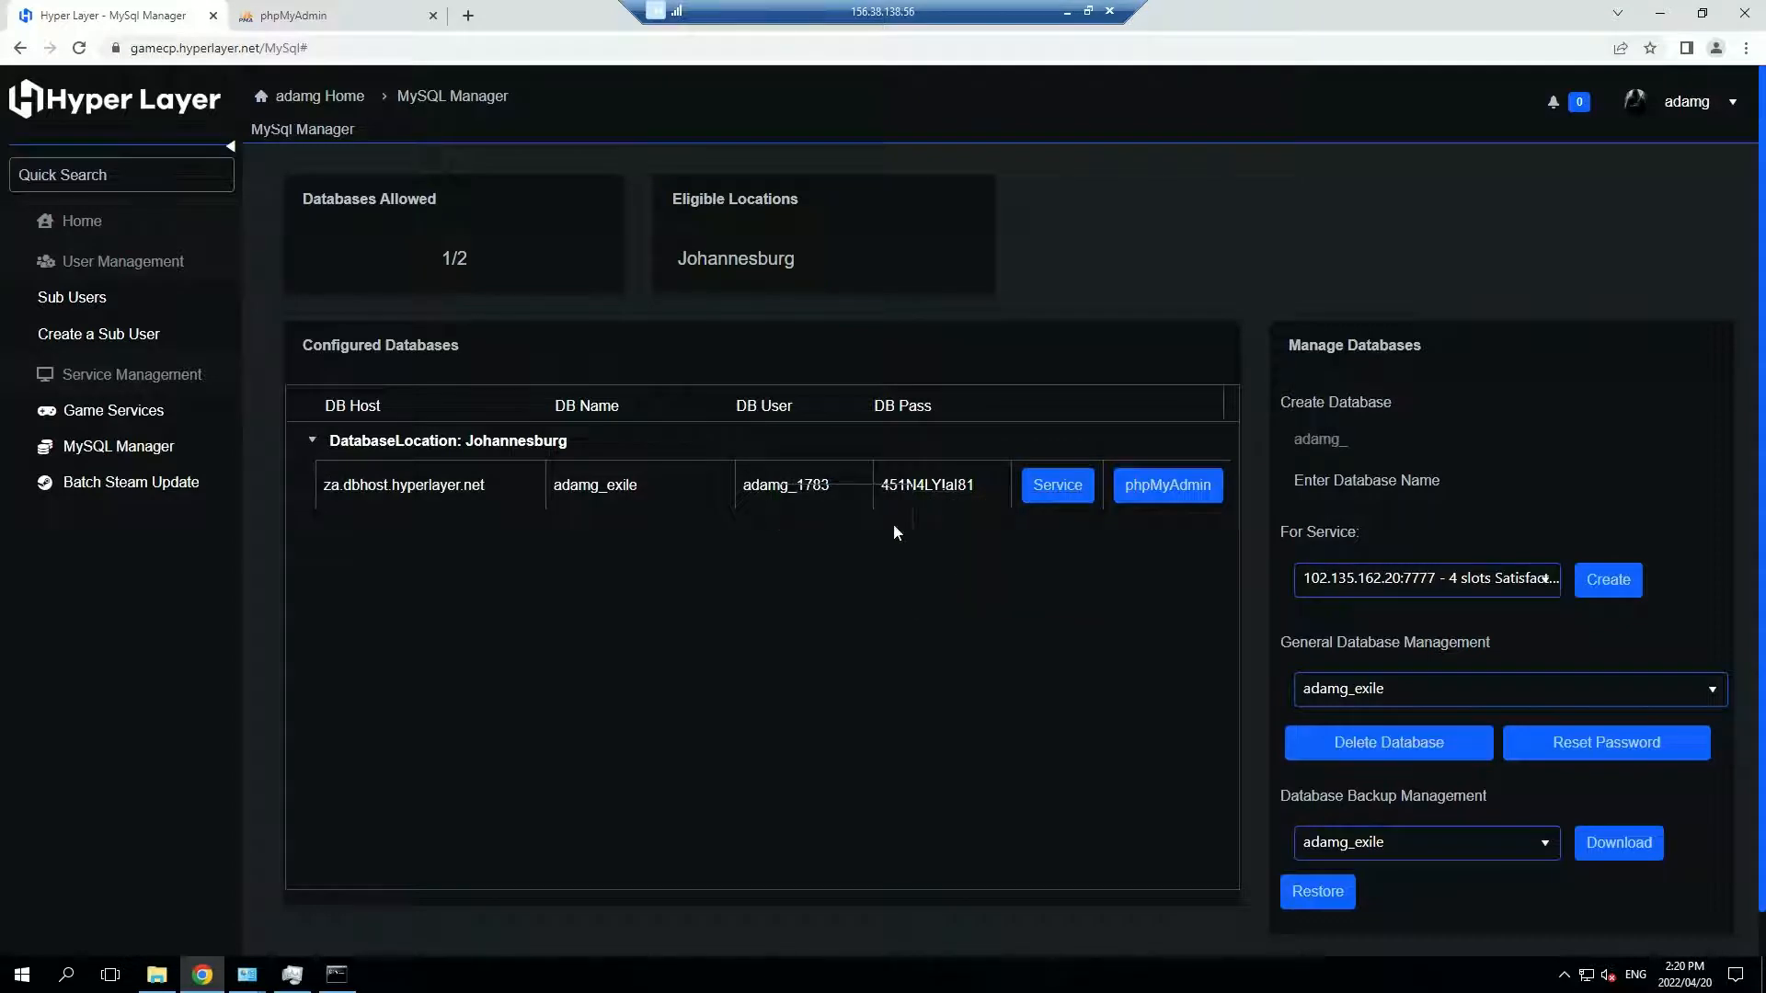
left_click(386, 15)
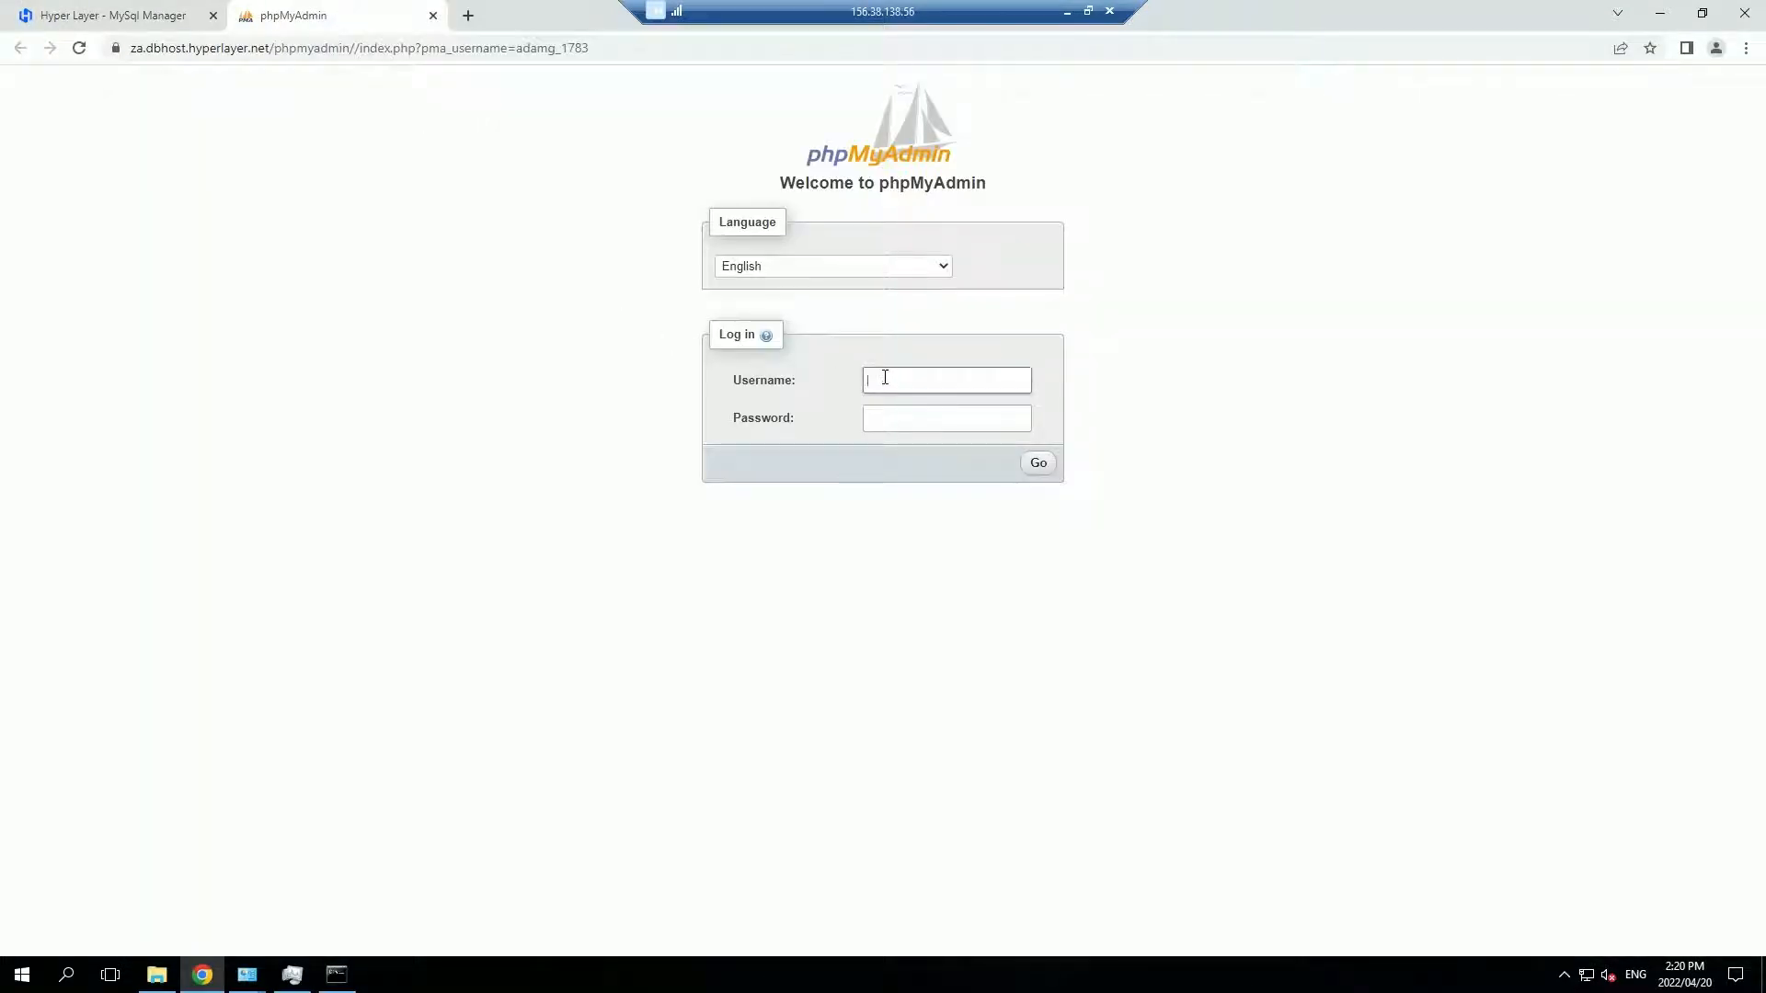
type("adamg_1783")
Paste the database password into the login, sign in, and decline saving the password
left_click(150, 13)
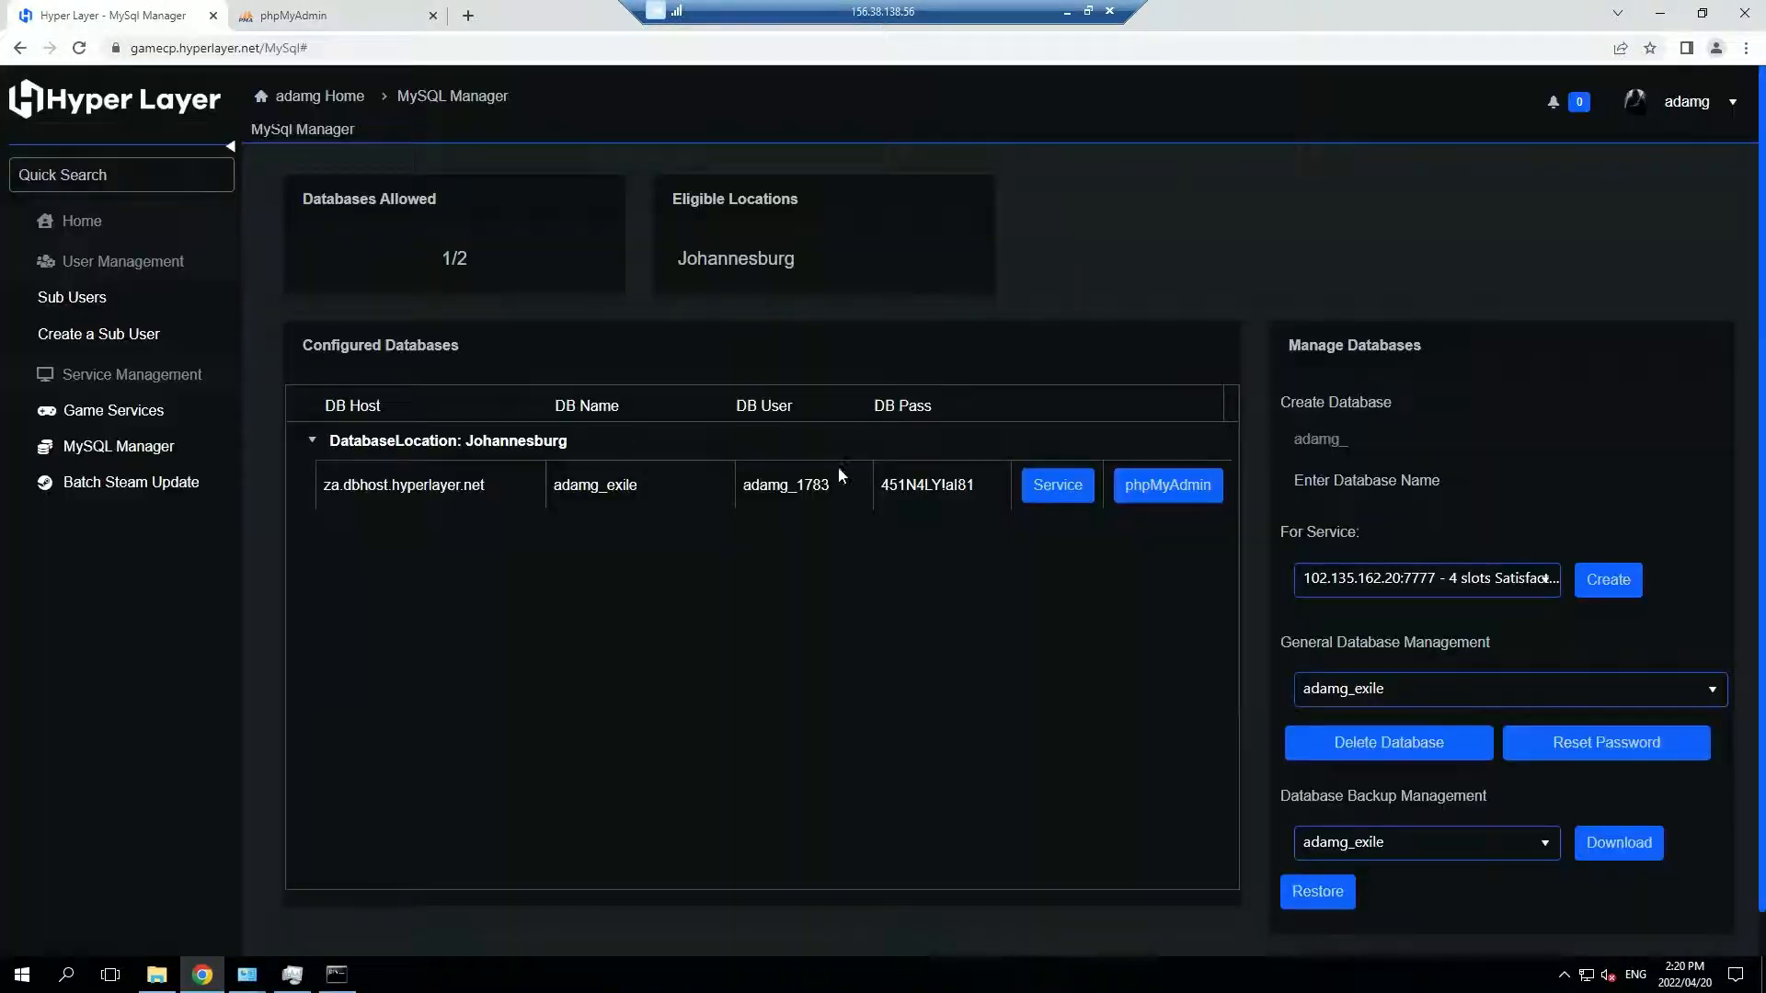
right_click(908, 482)
mouse_move(938, 505)
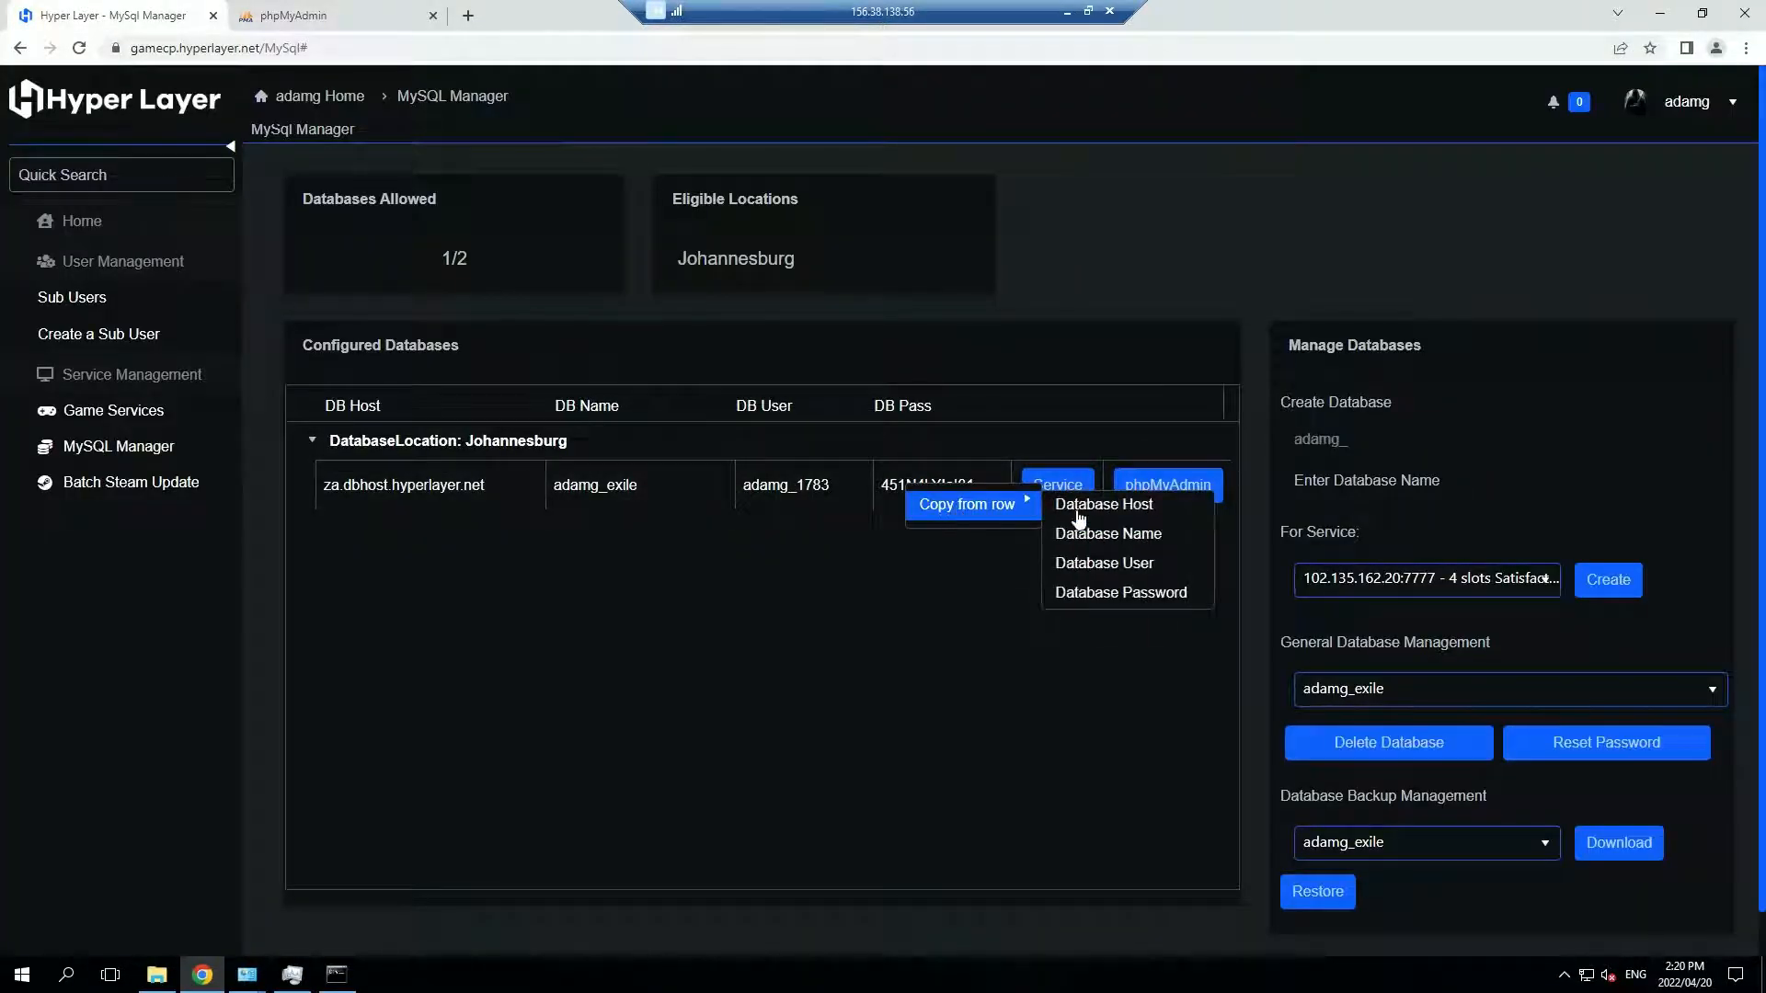
left_click(1091, 603)
left_click(295, 14)
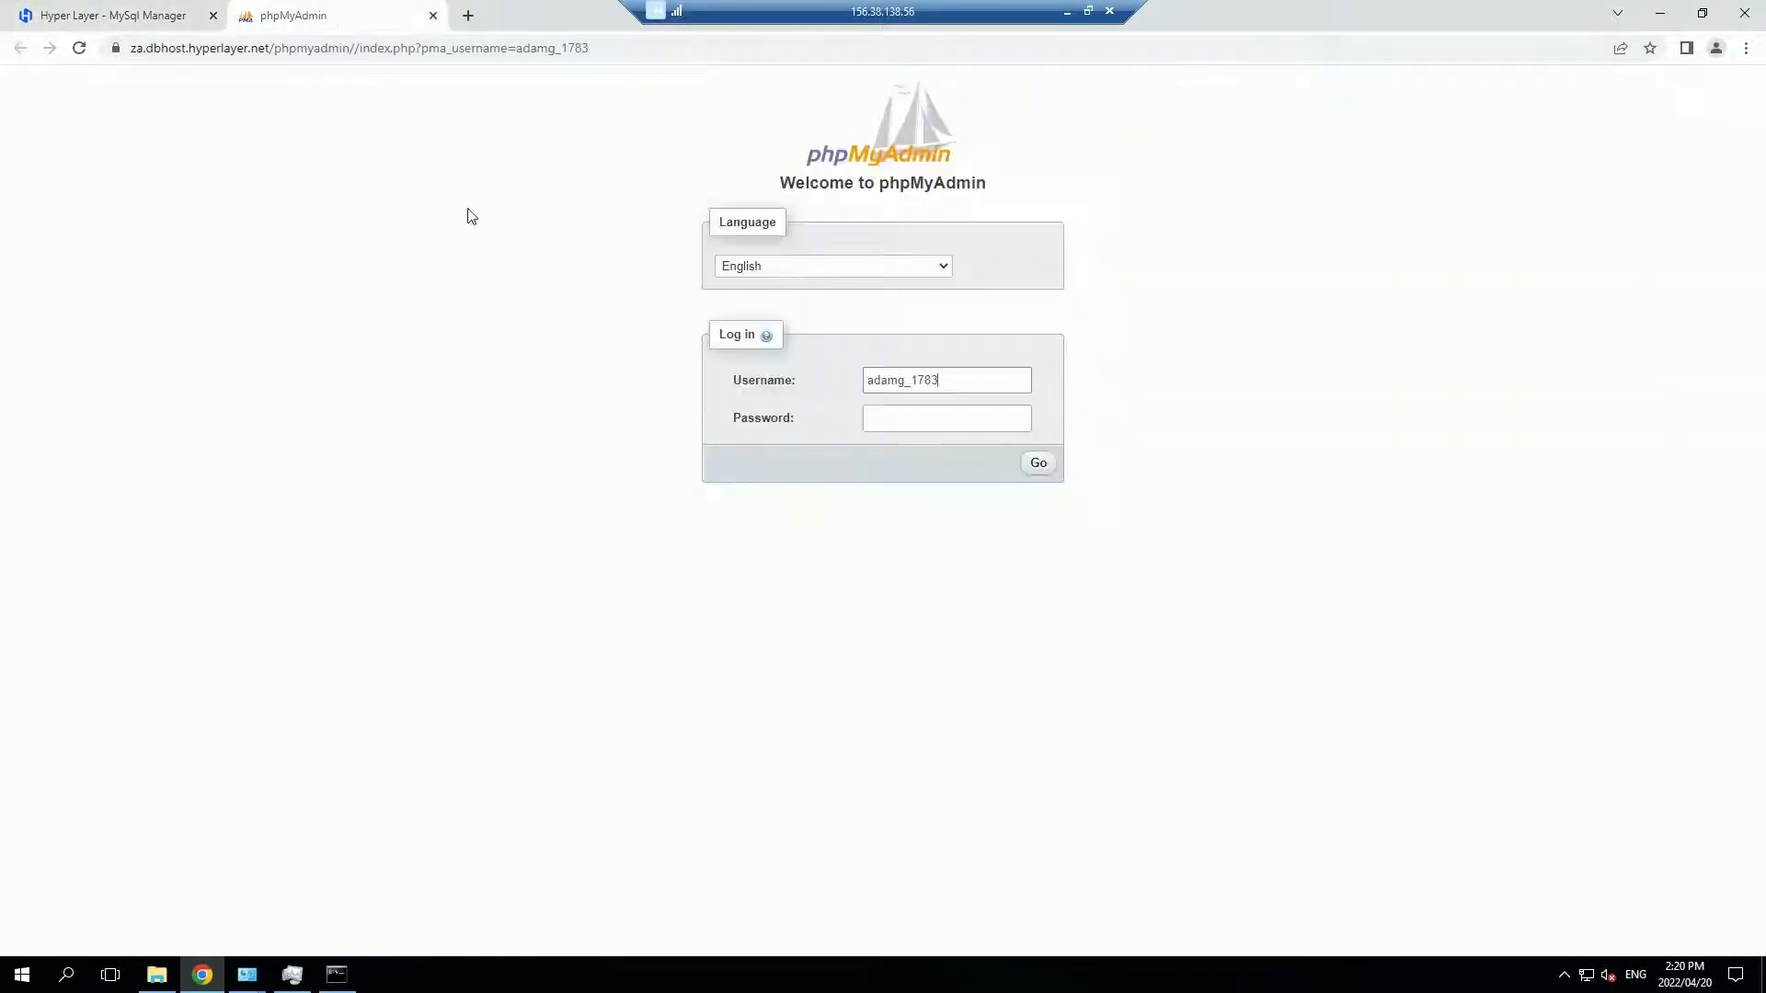
left_click(892, 424)
key("ctrl+v")
left_click(1038, 463)
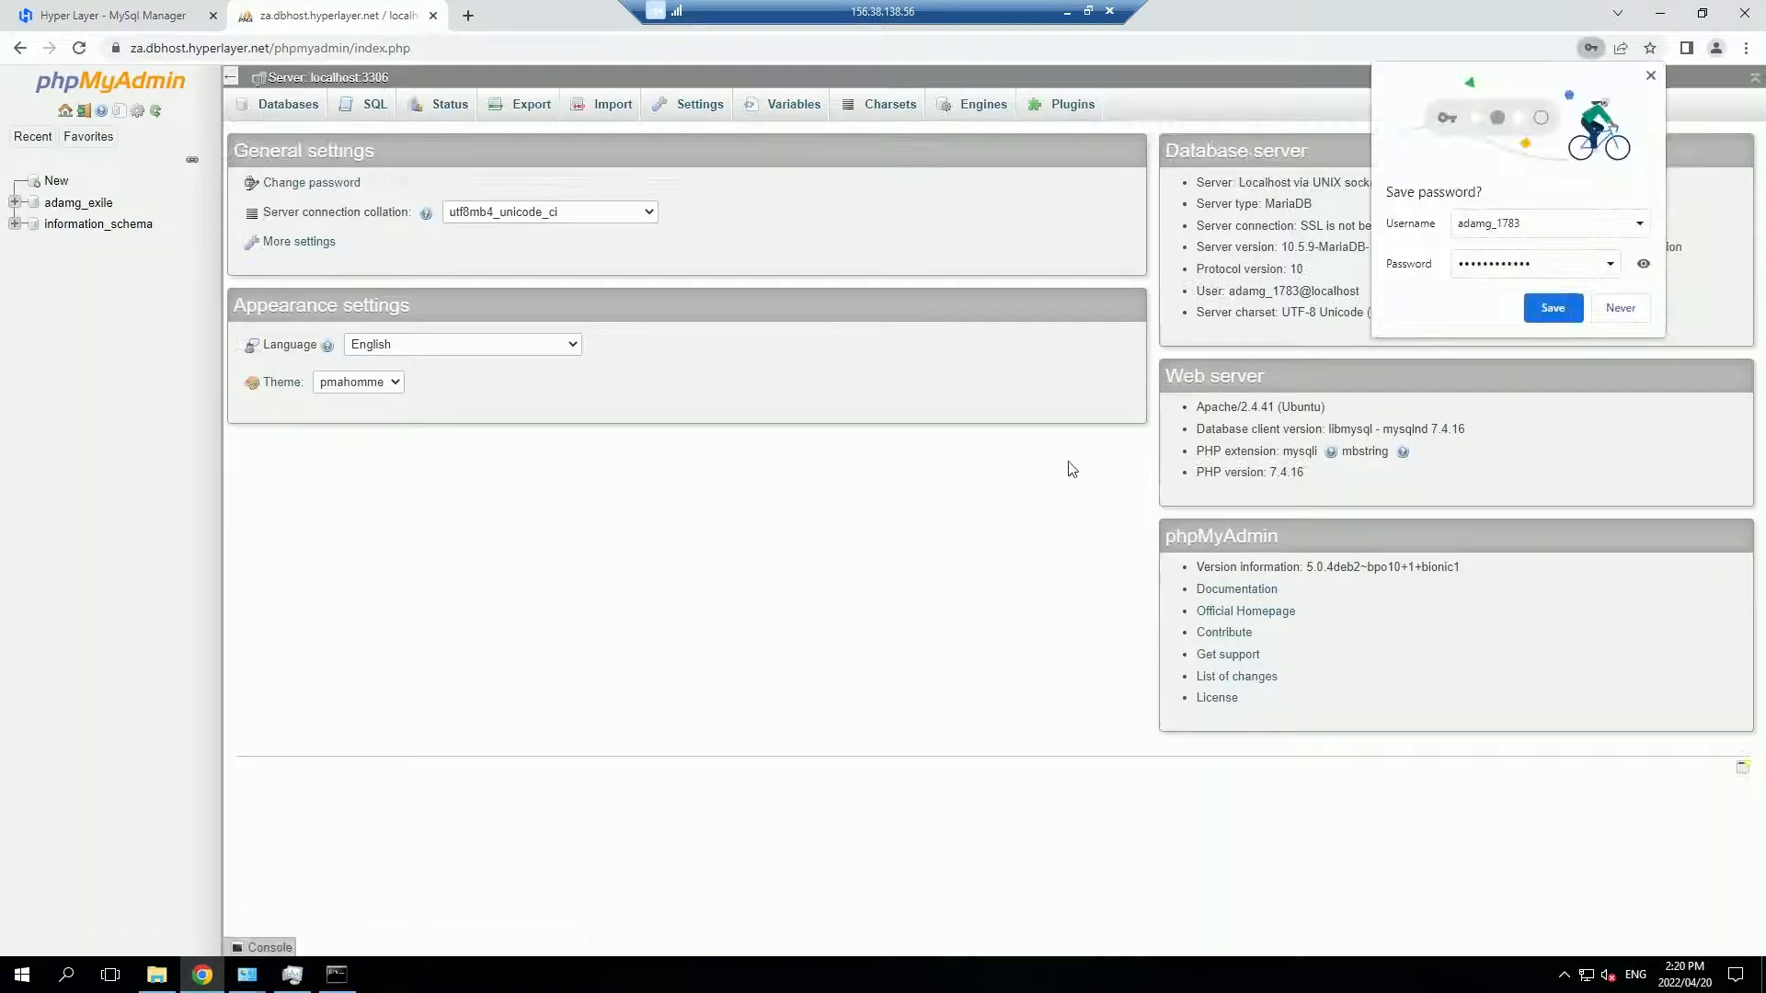
left_click(1622, 310)
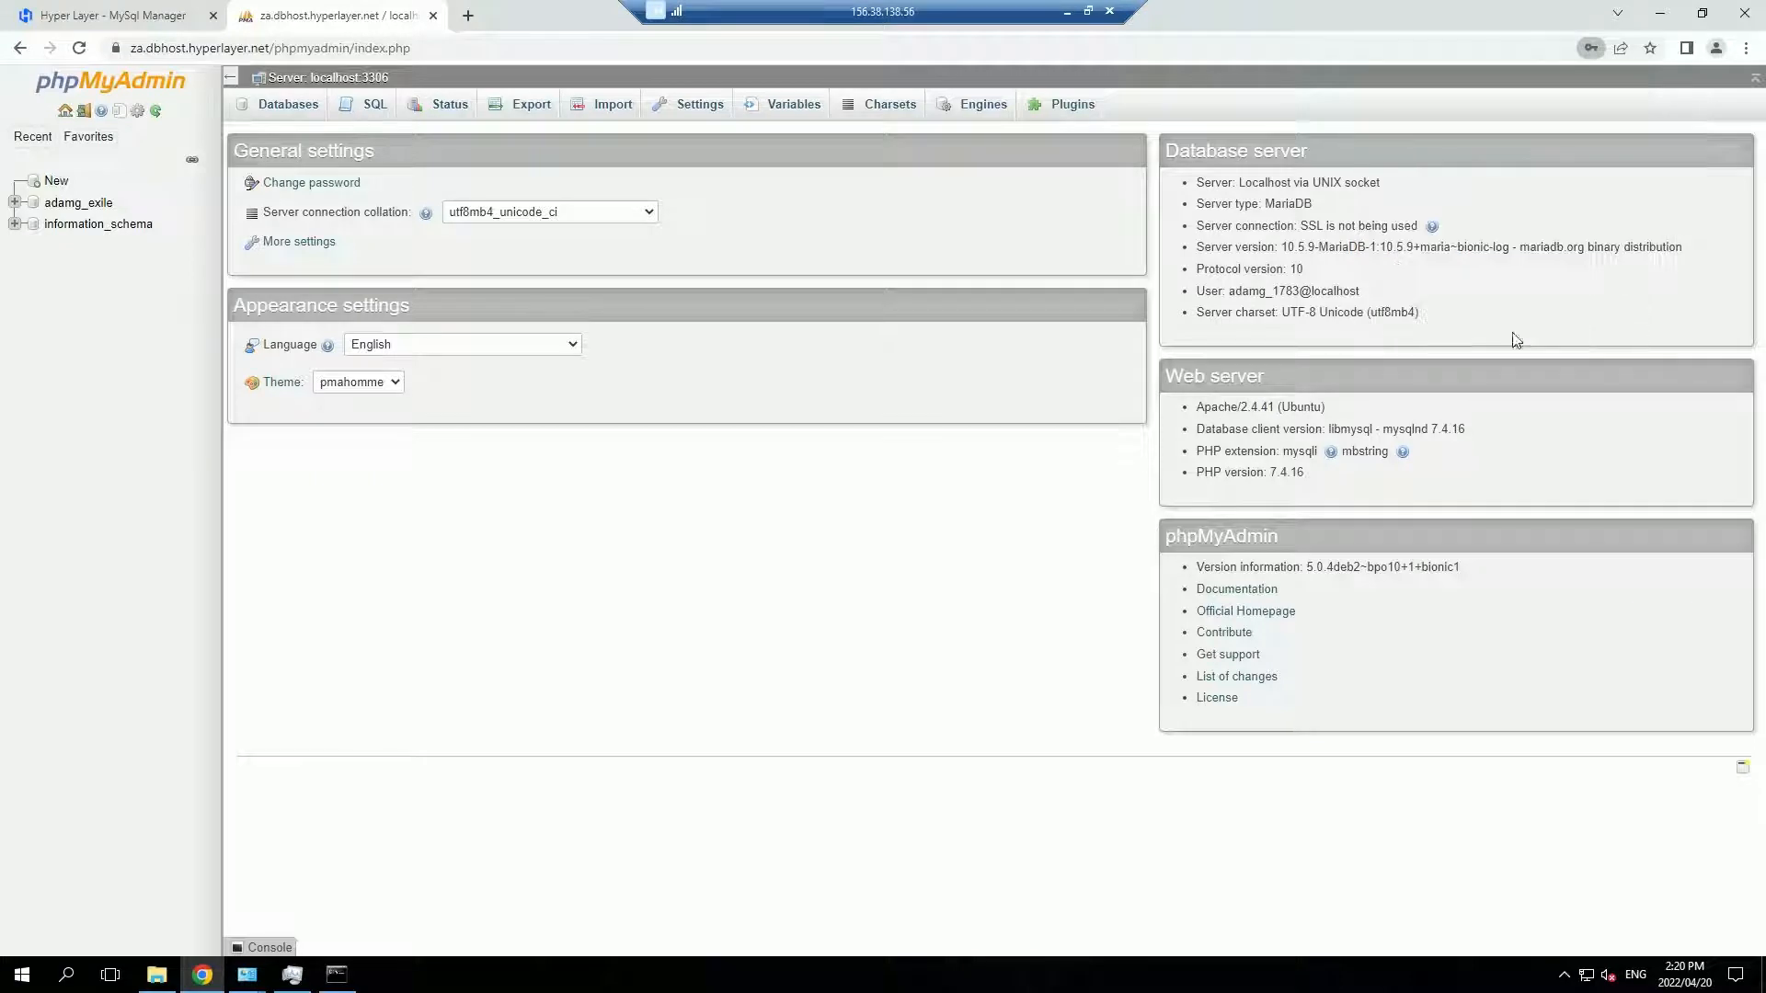
Open adamg_exile in phpMyAdmin, then download ExileServer-1.0.4a.zip from exilemod.com
left_click(92, 204)
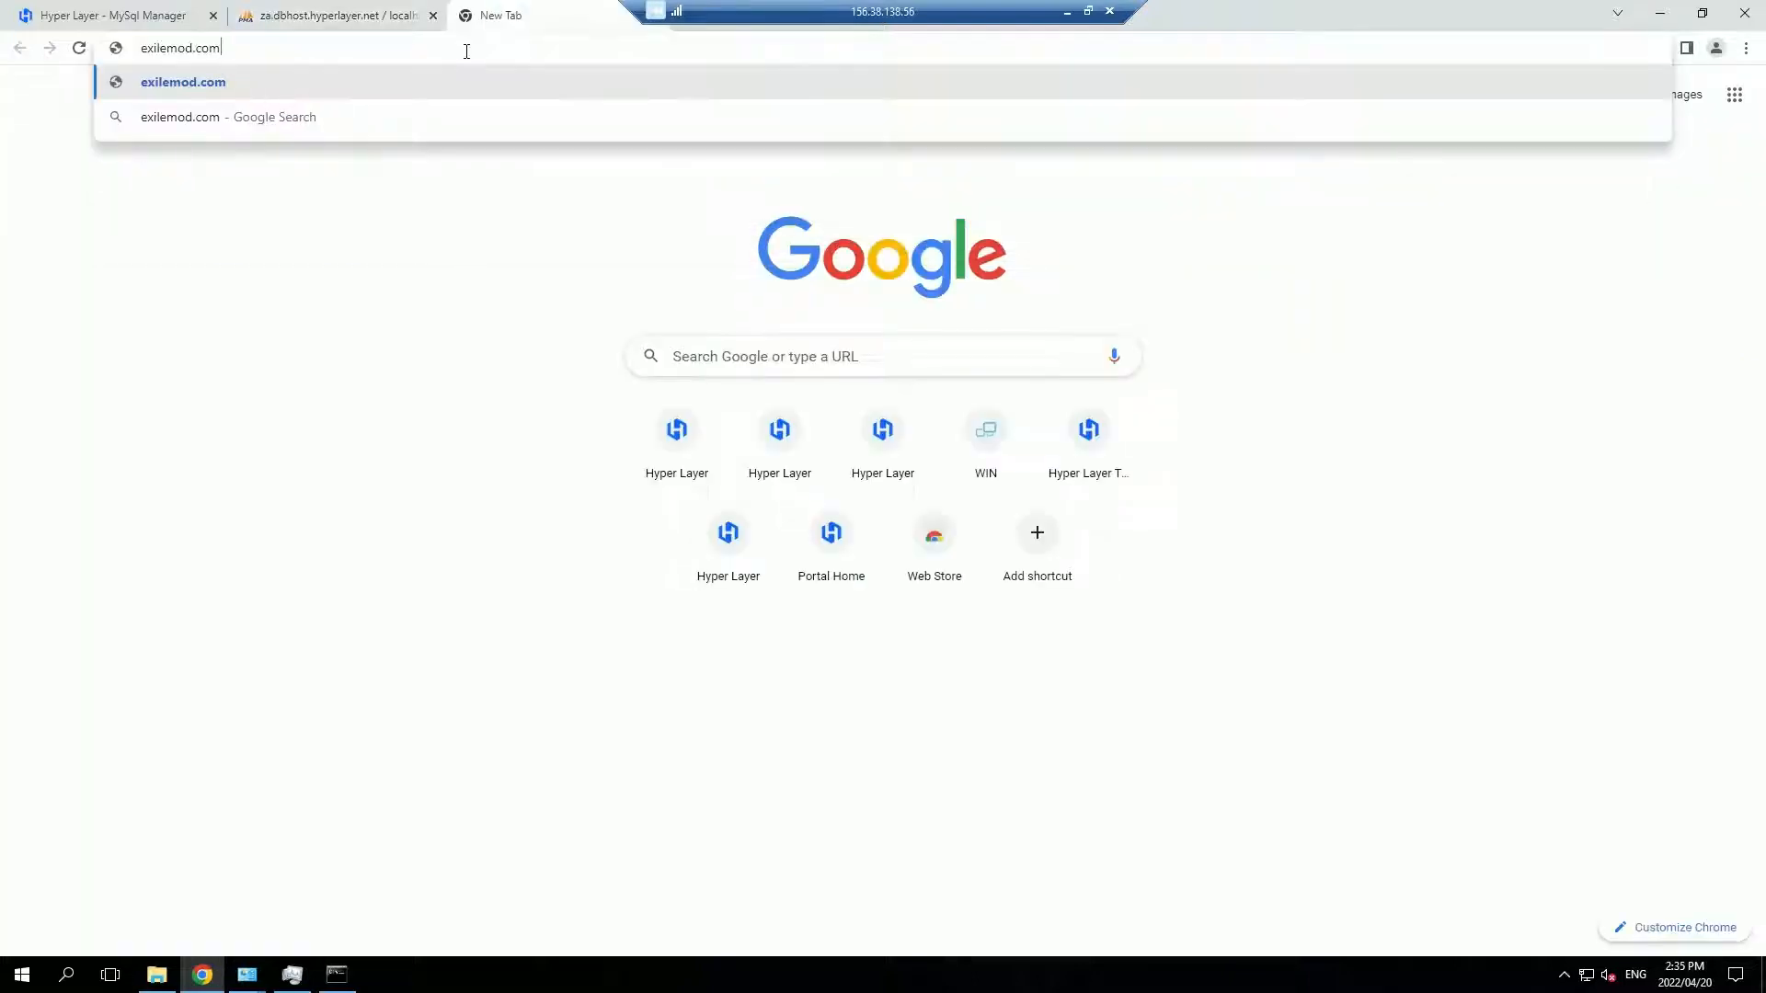
key("Return")
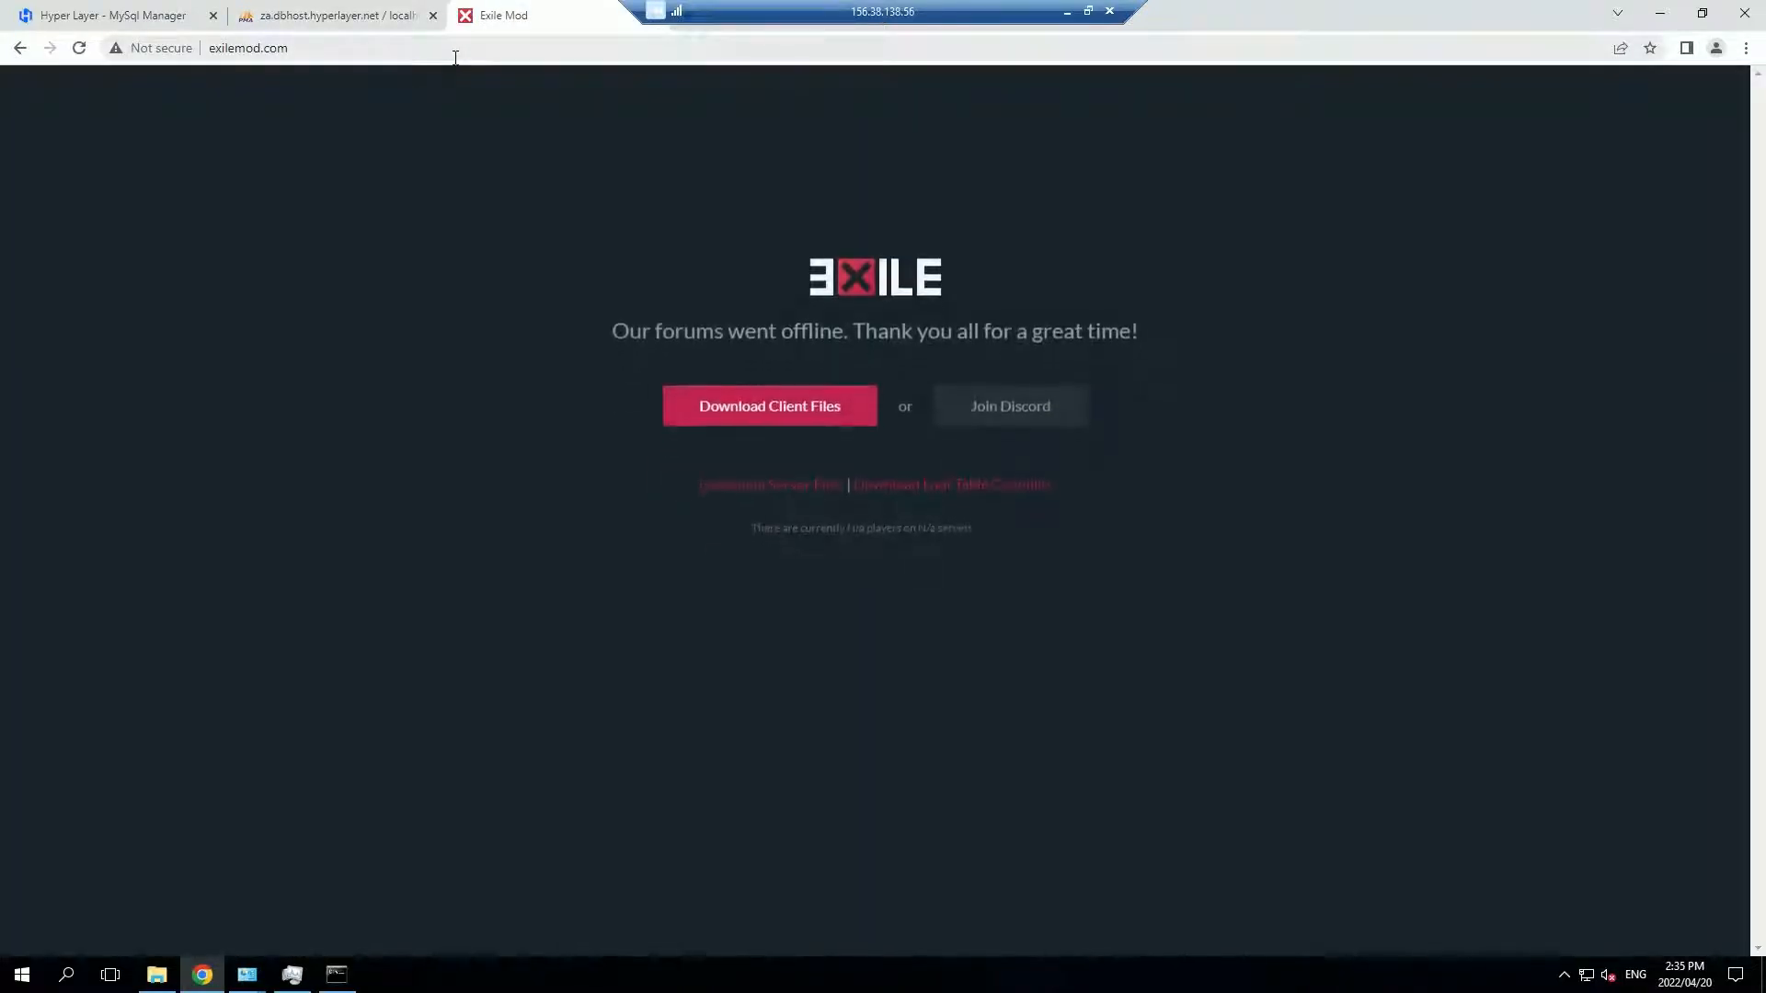
left_click(763, 494)
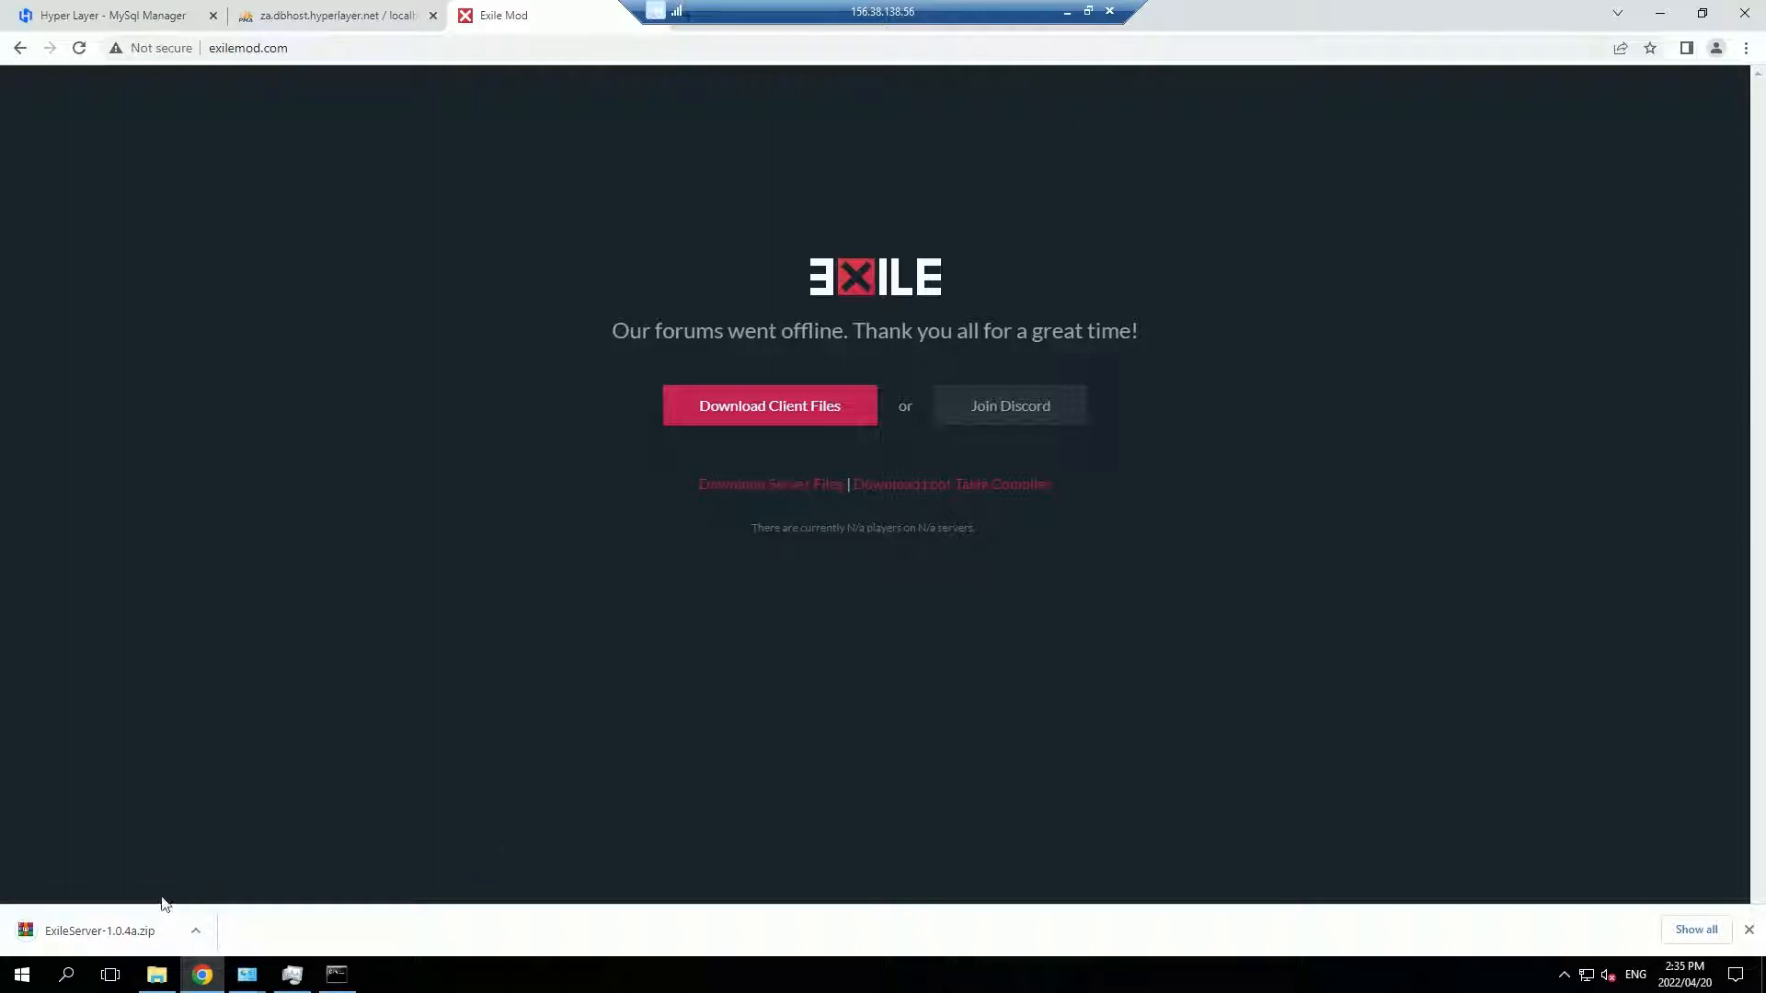
Extract the Arma 3 Server and MySQL folders from ExileServer-1.0.4a.zip to the Desktop
left_click(88, 931)
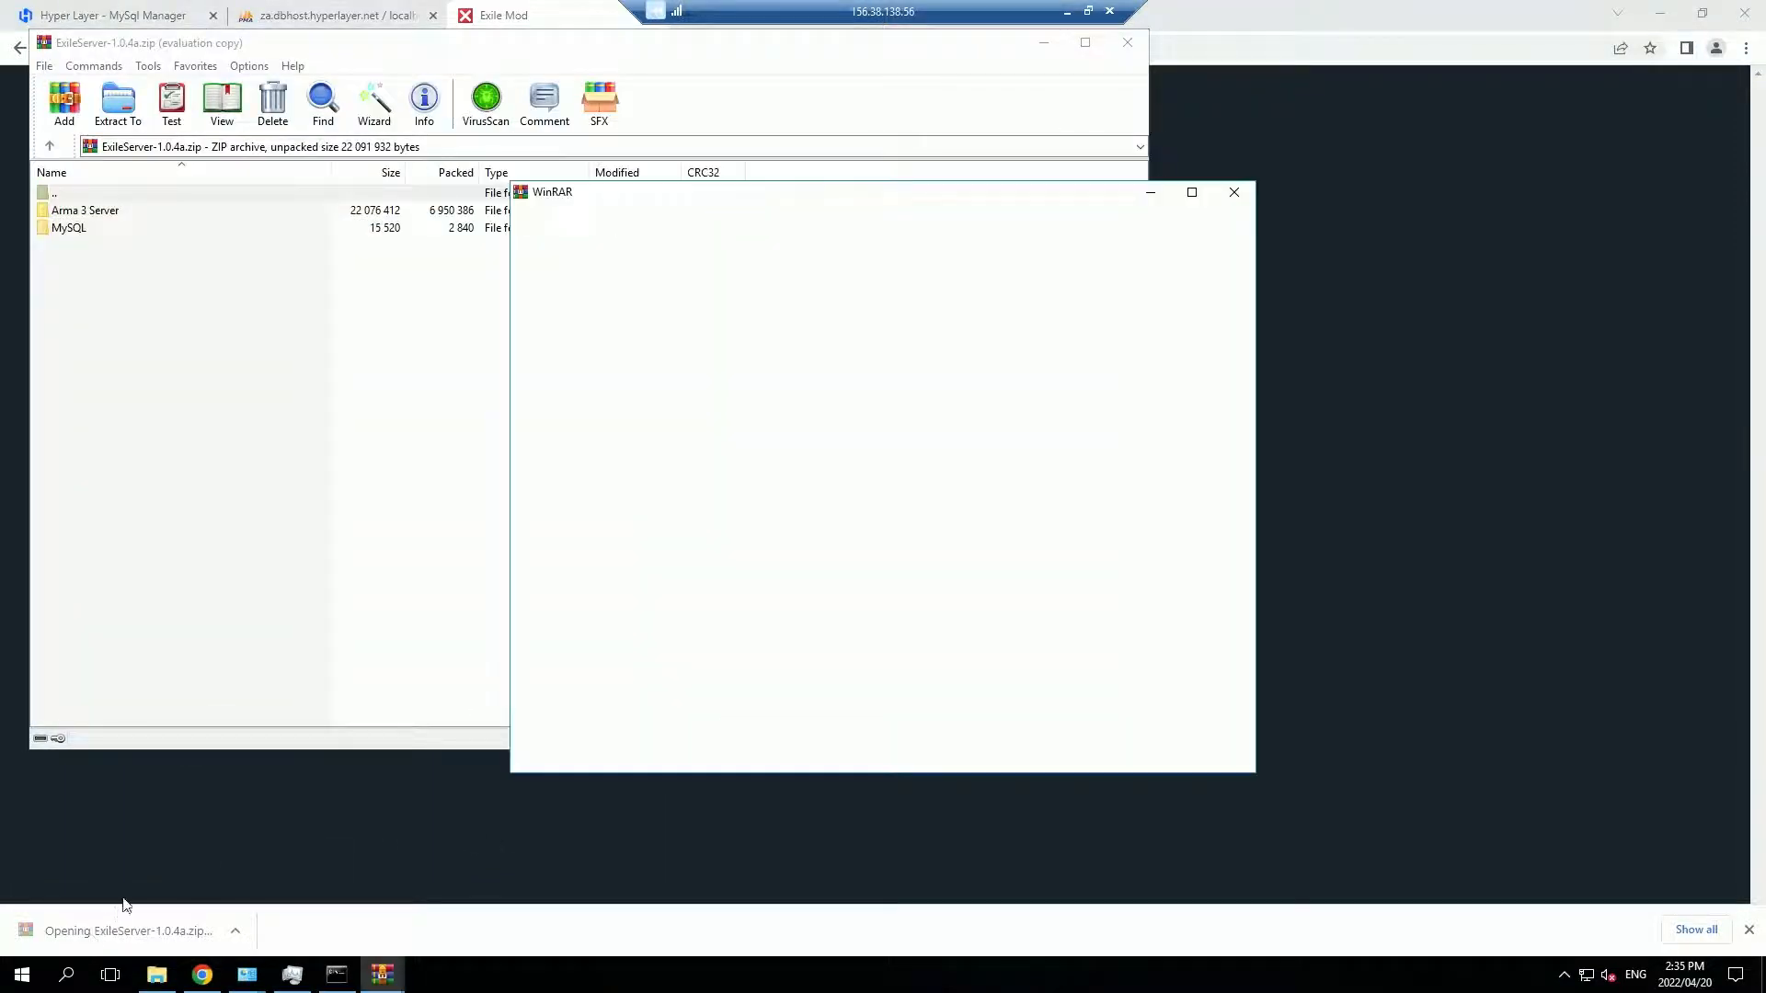
left_click(1234, 192)
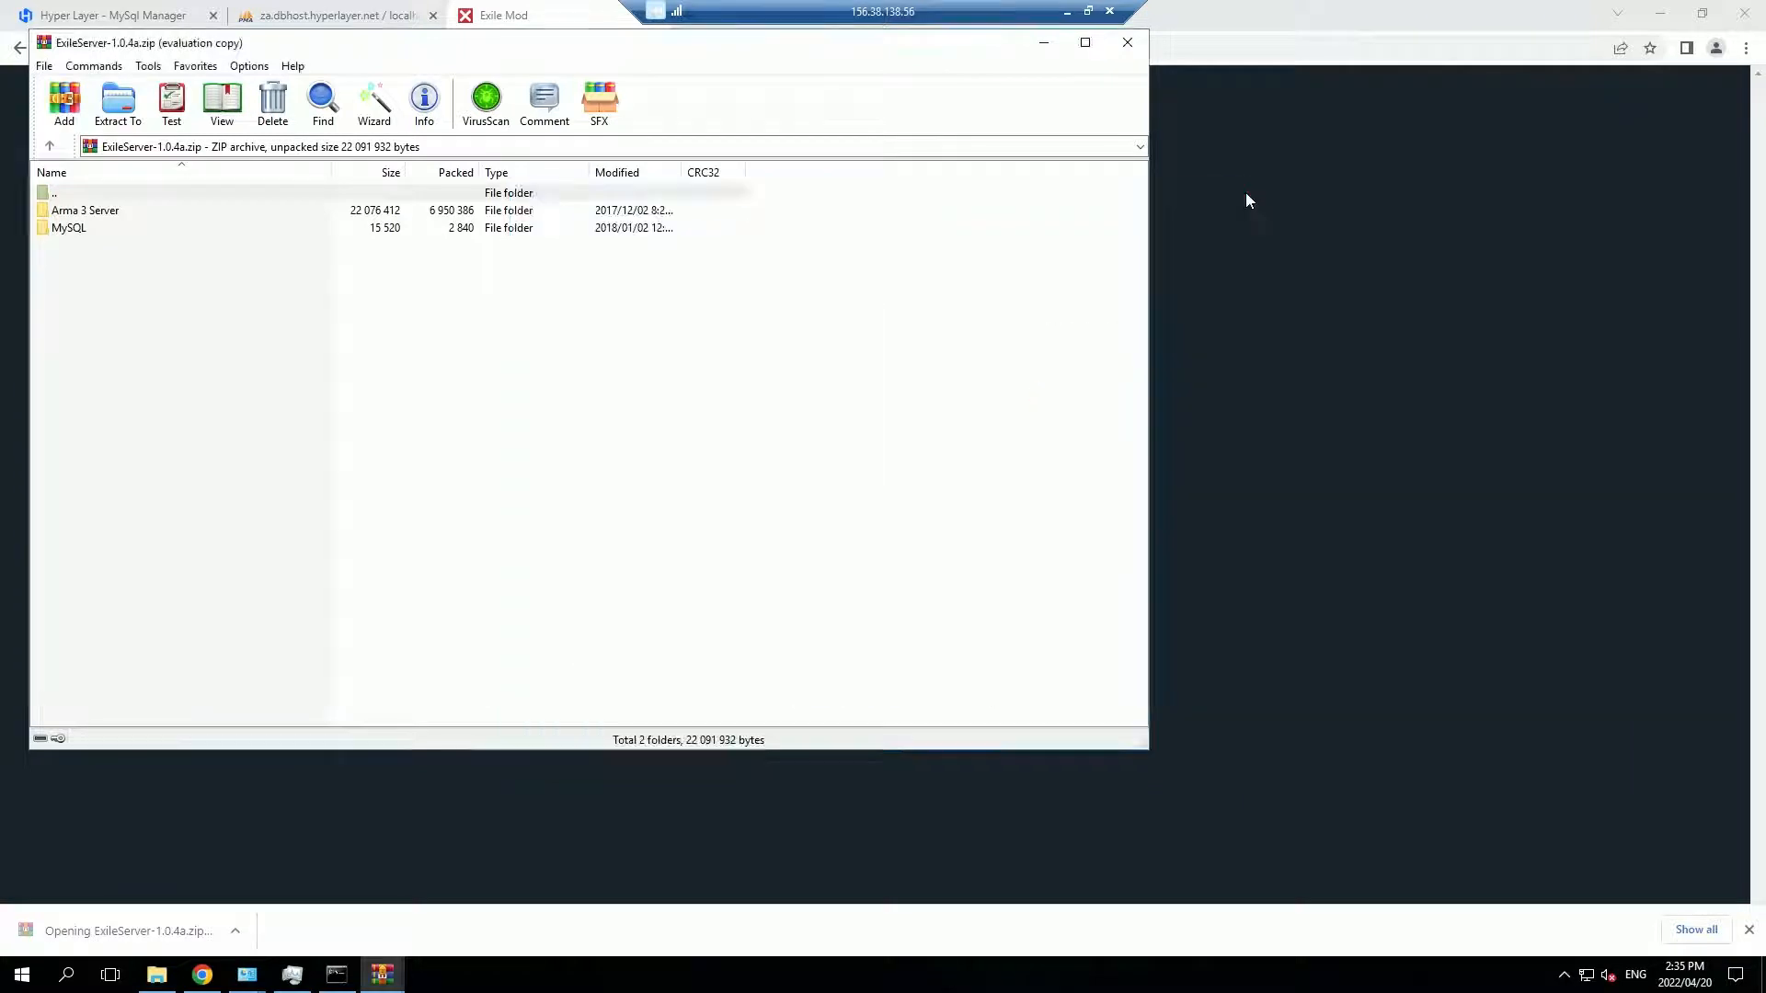
left_click_drag(200, 282, 78, 226)
left_click(117, 103)
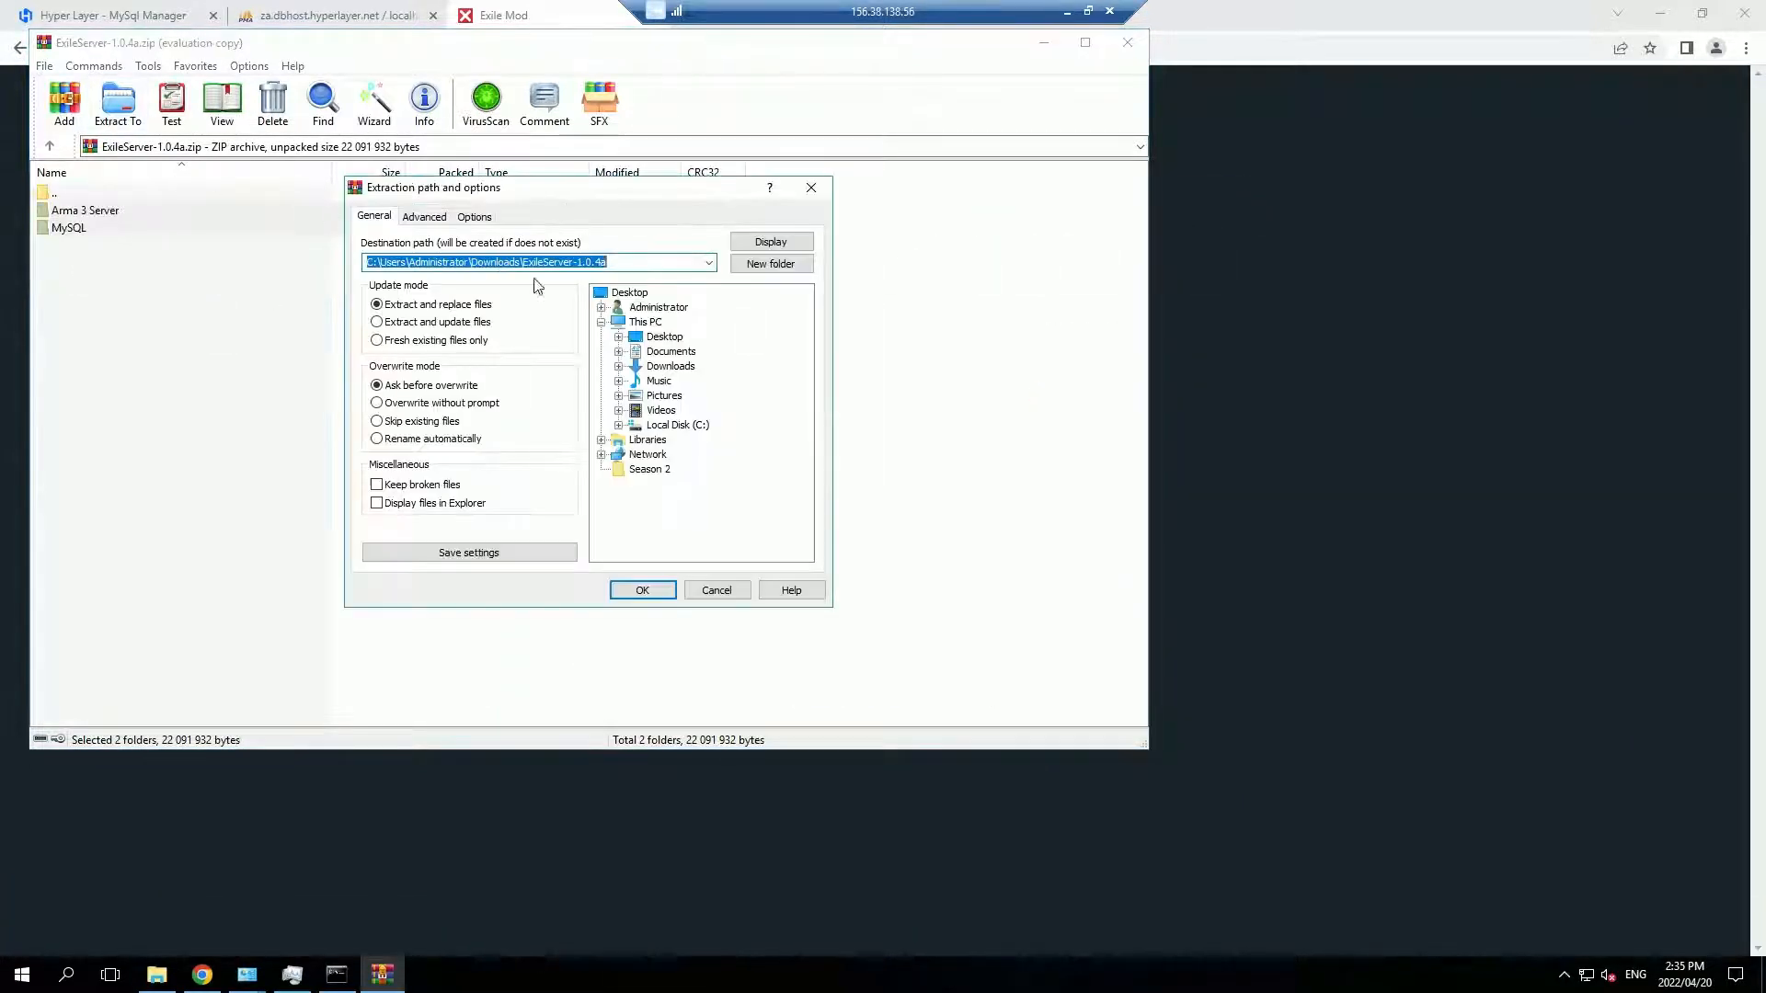
left_click(664, 338)
left_click(643, 590)
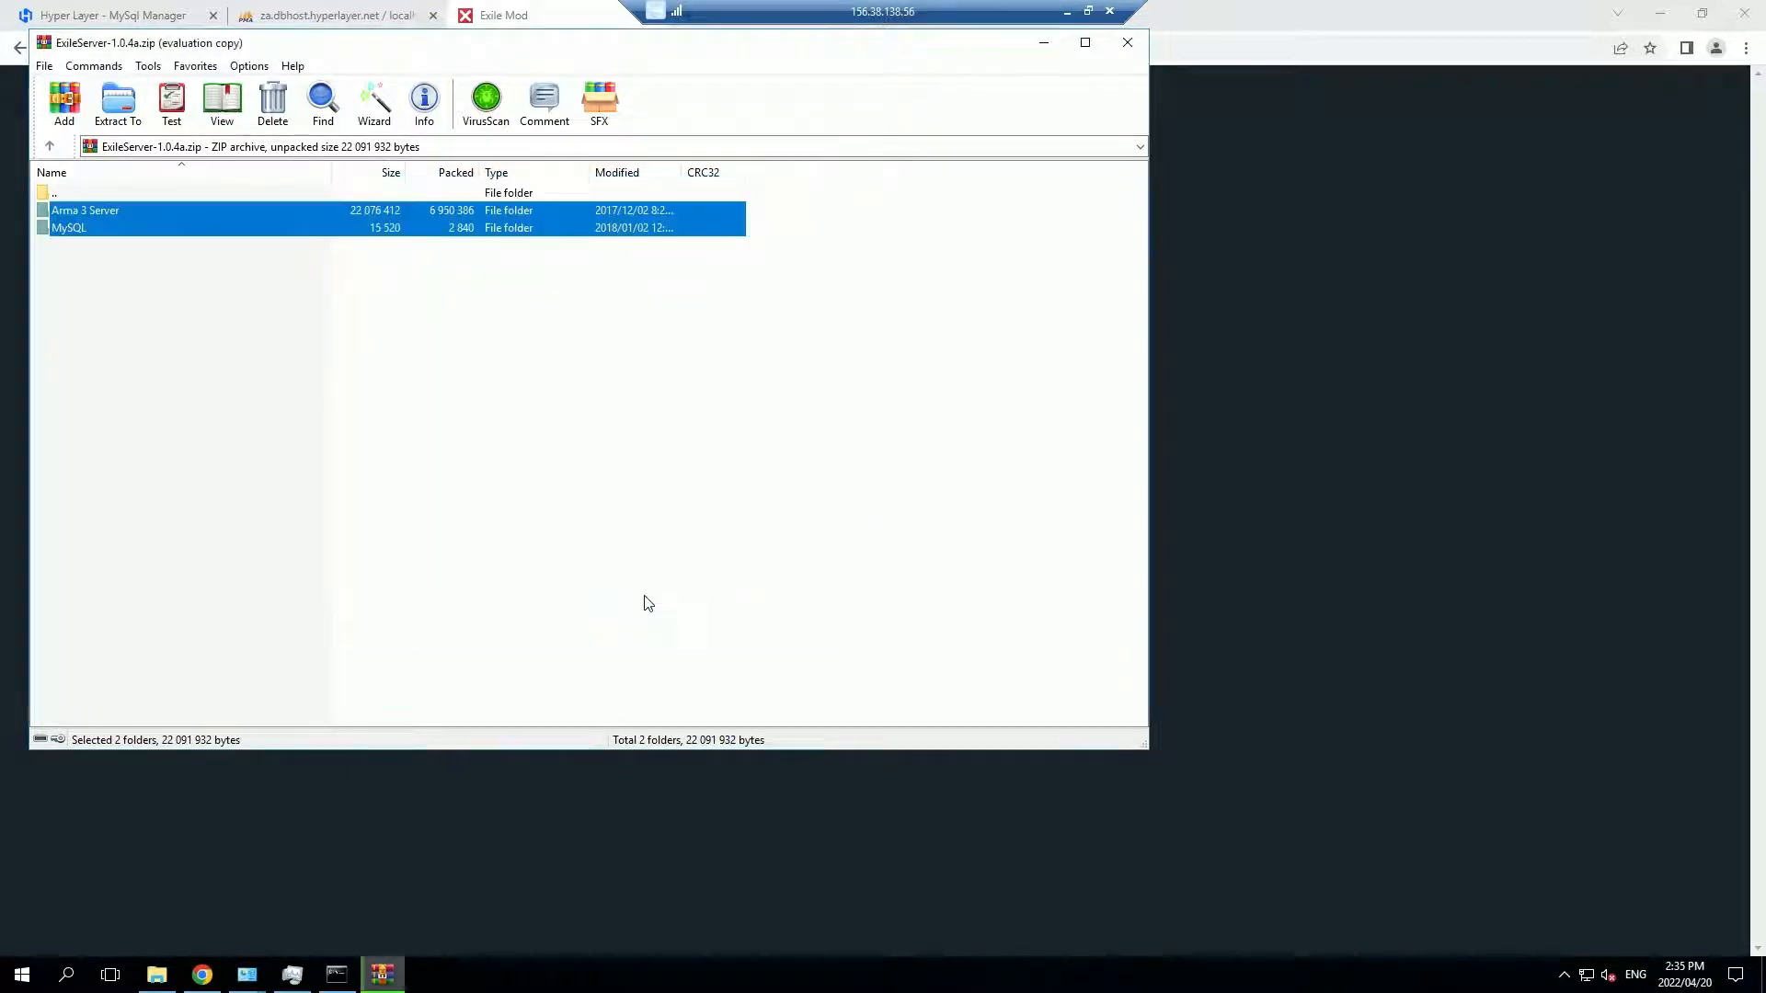
left_click(1127, 43)
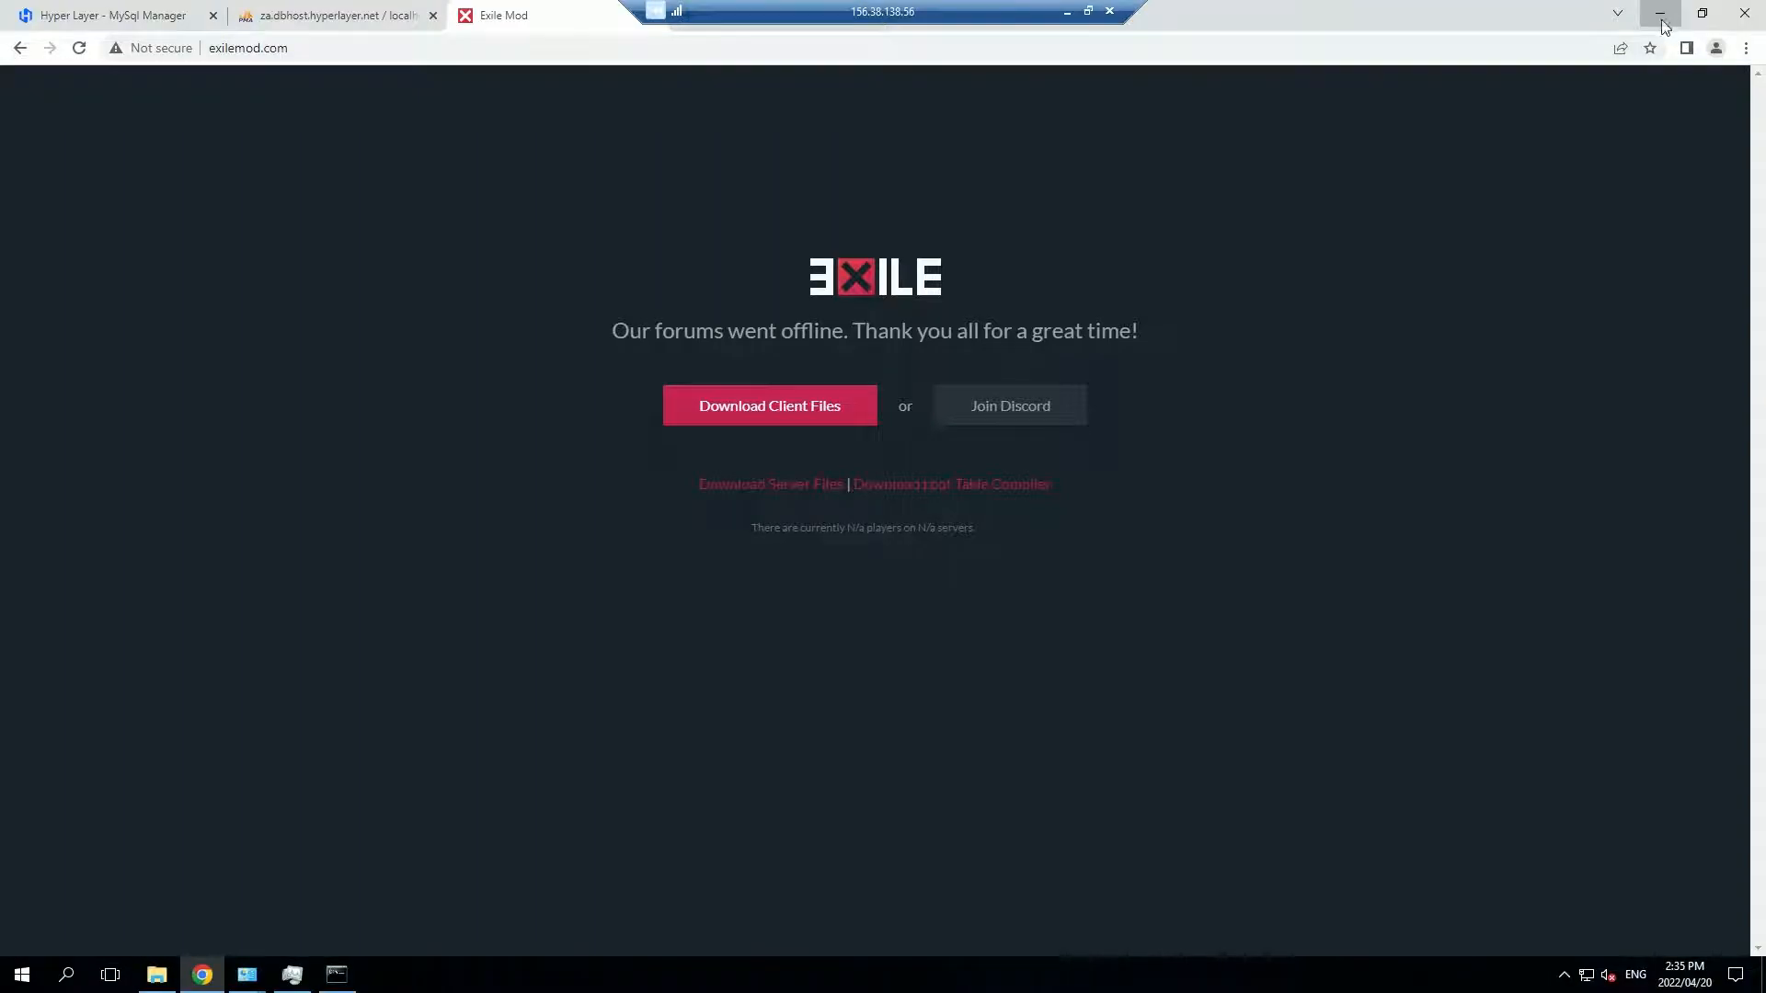
key("super+d")
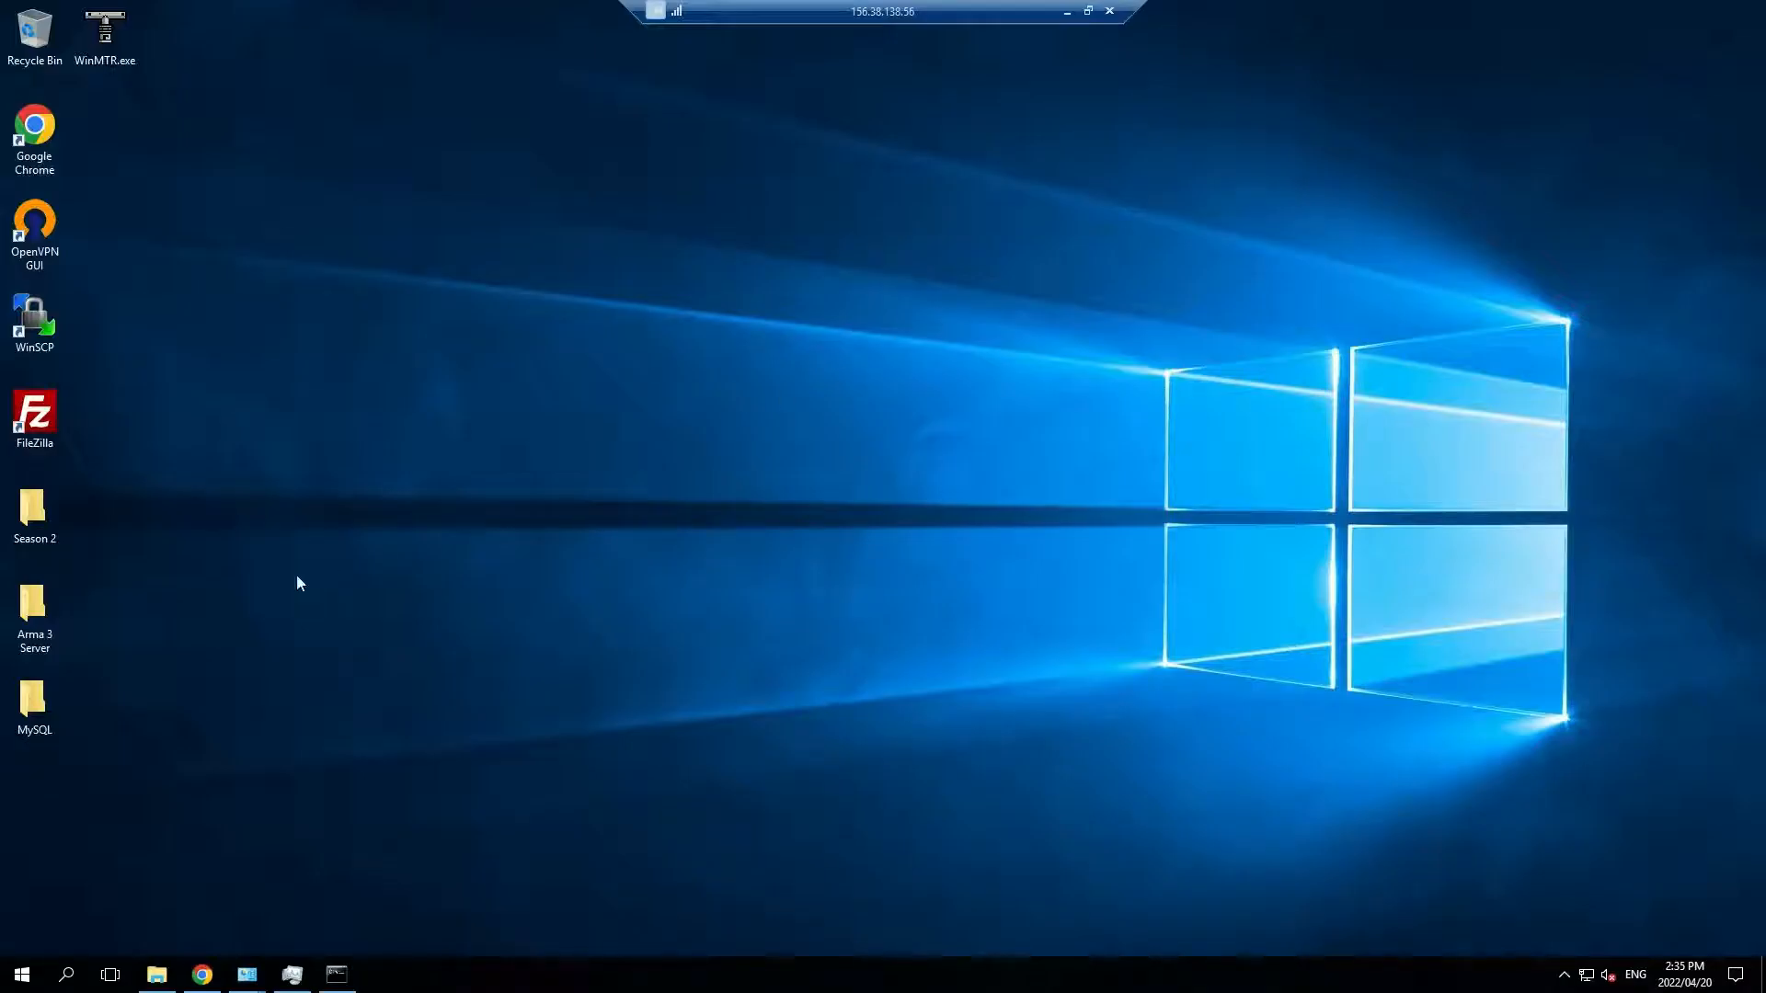
Open exile.sql from the desktop MySQL folder in Visual Studio Code
double_click(34, 701)
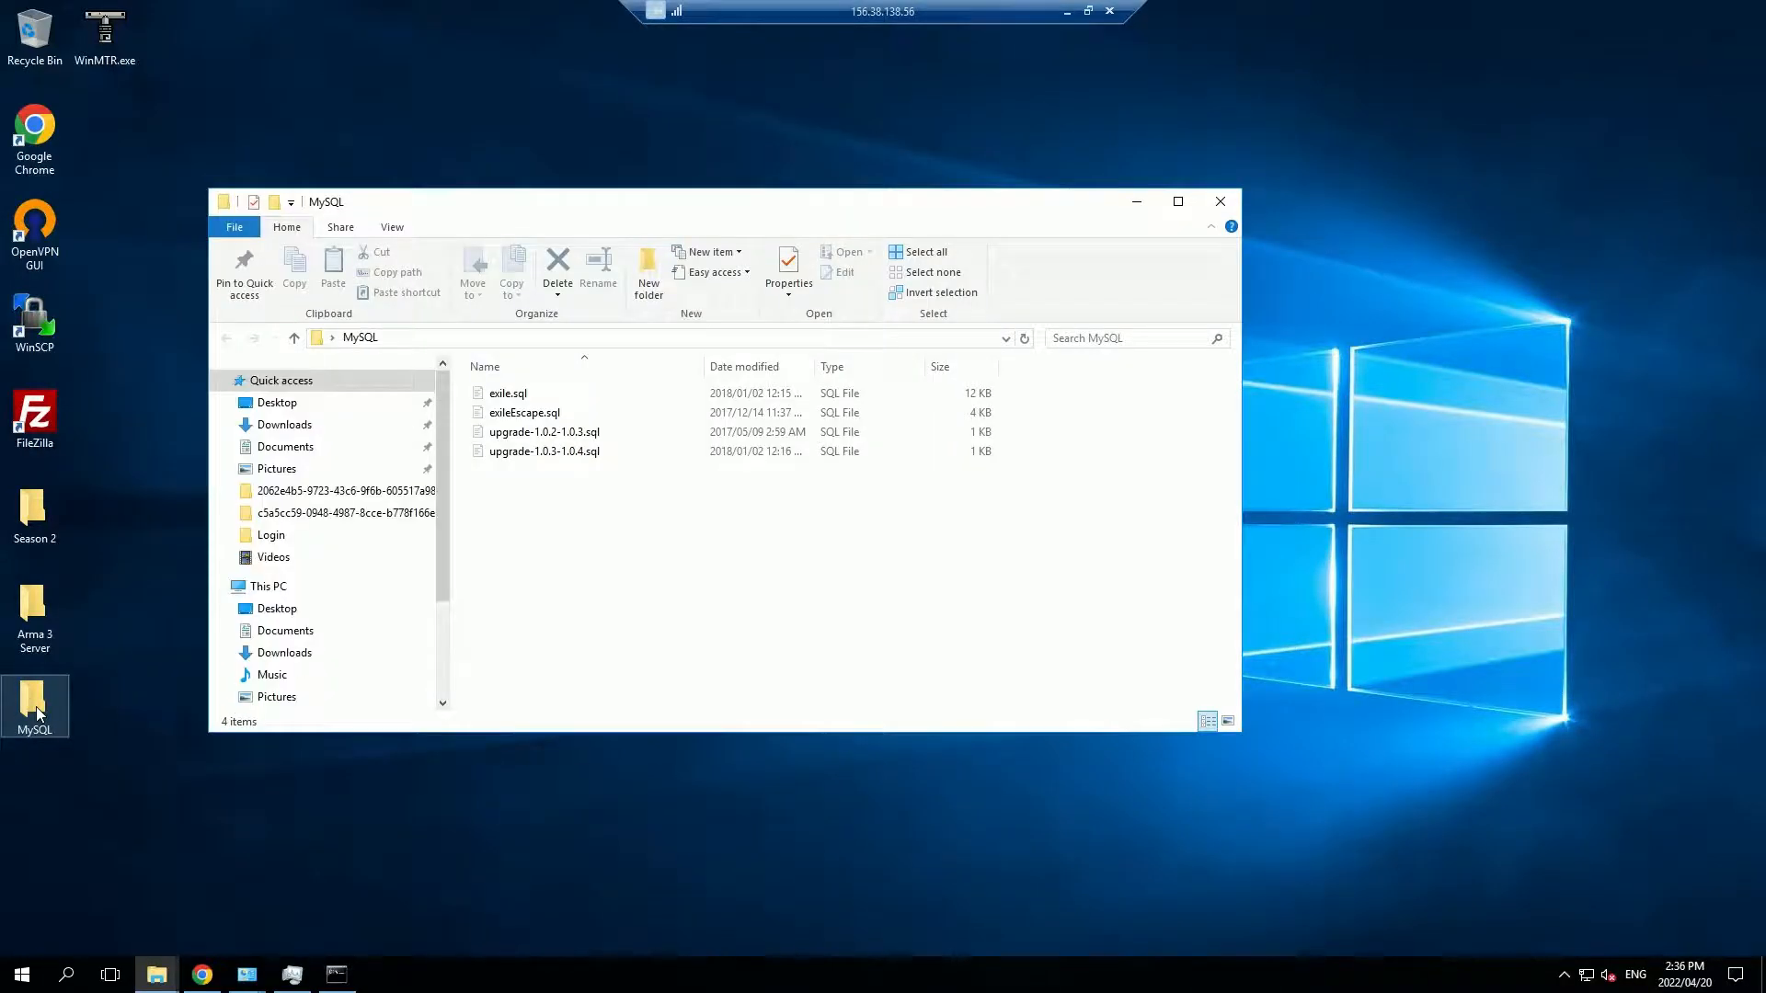
double_click(568, 398)
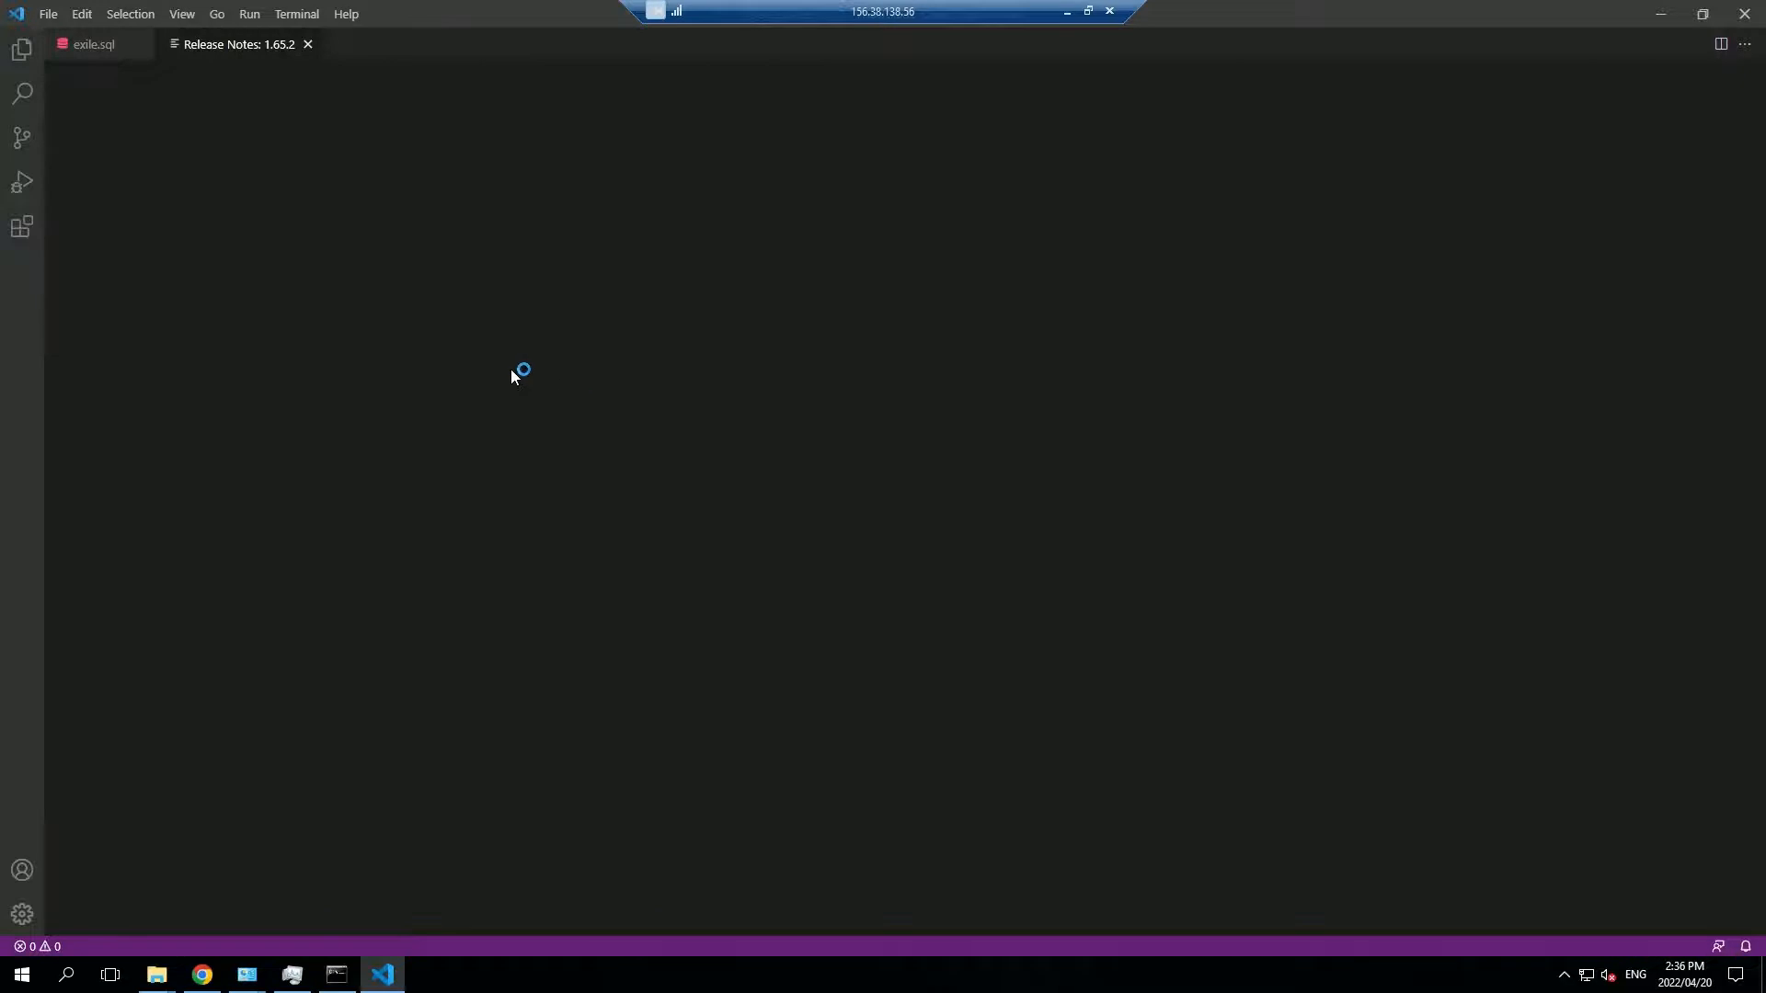
Change the CREATE DATABASE name on line 14 of exile.sql to adamg_exile
left_click(304, 45)
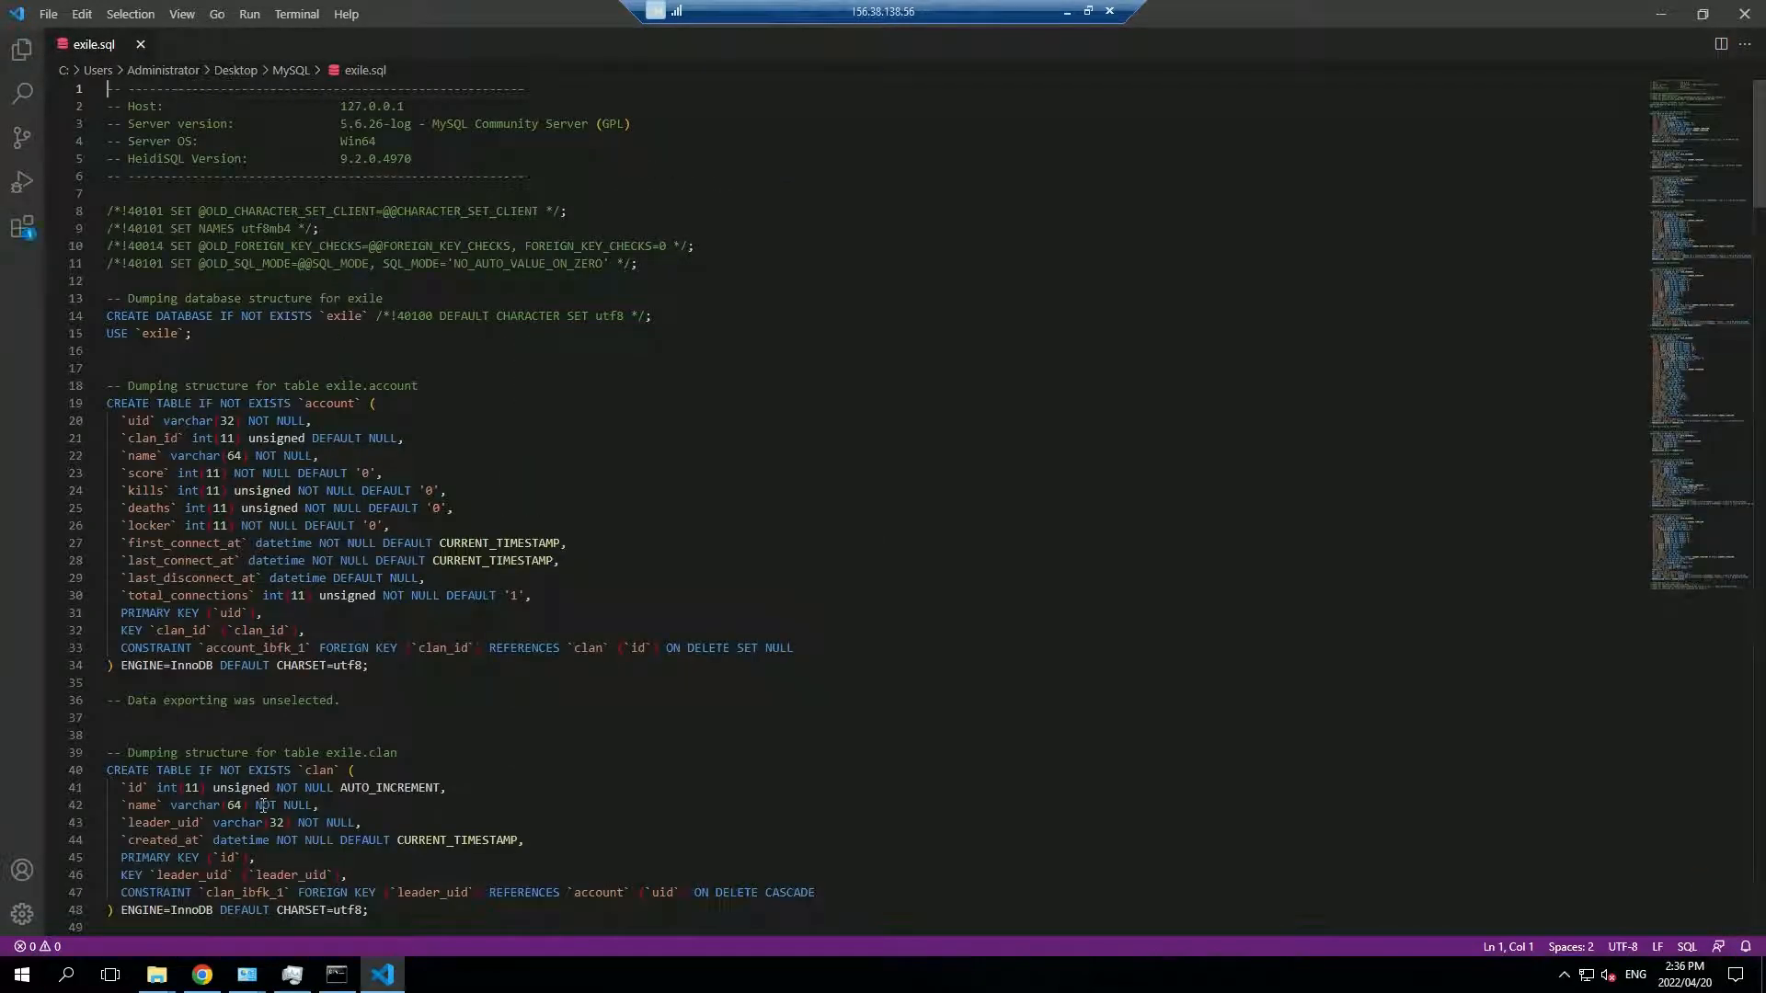
left_click(203, 974)
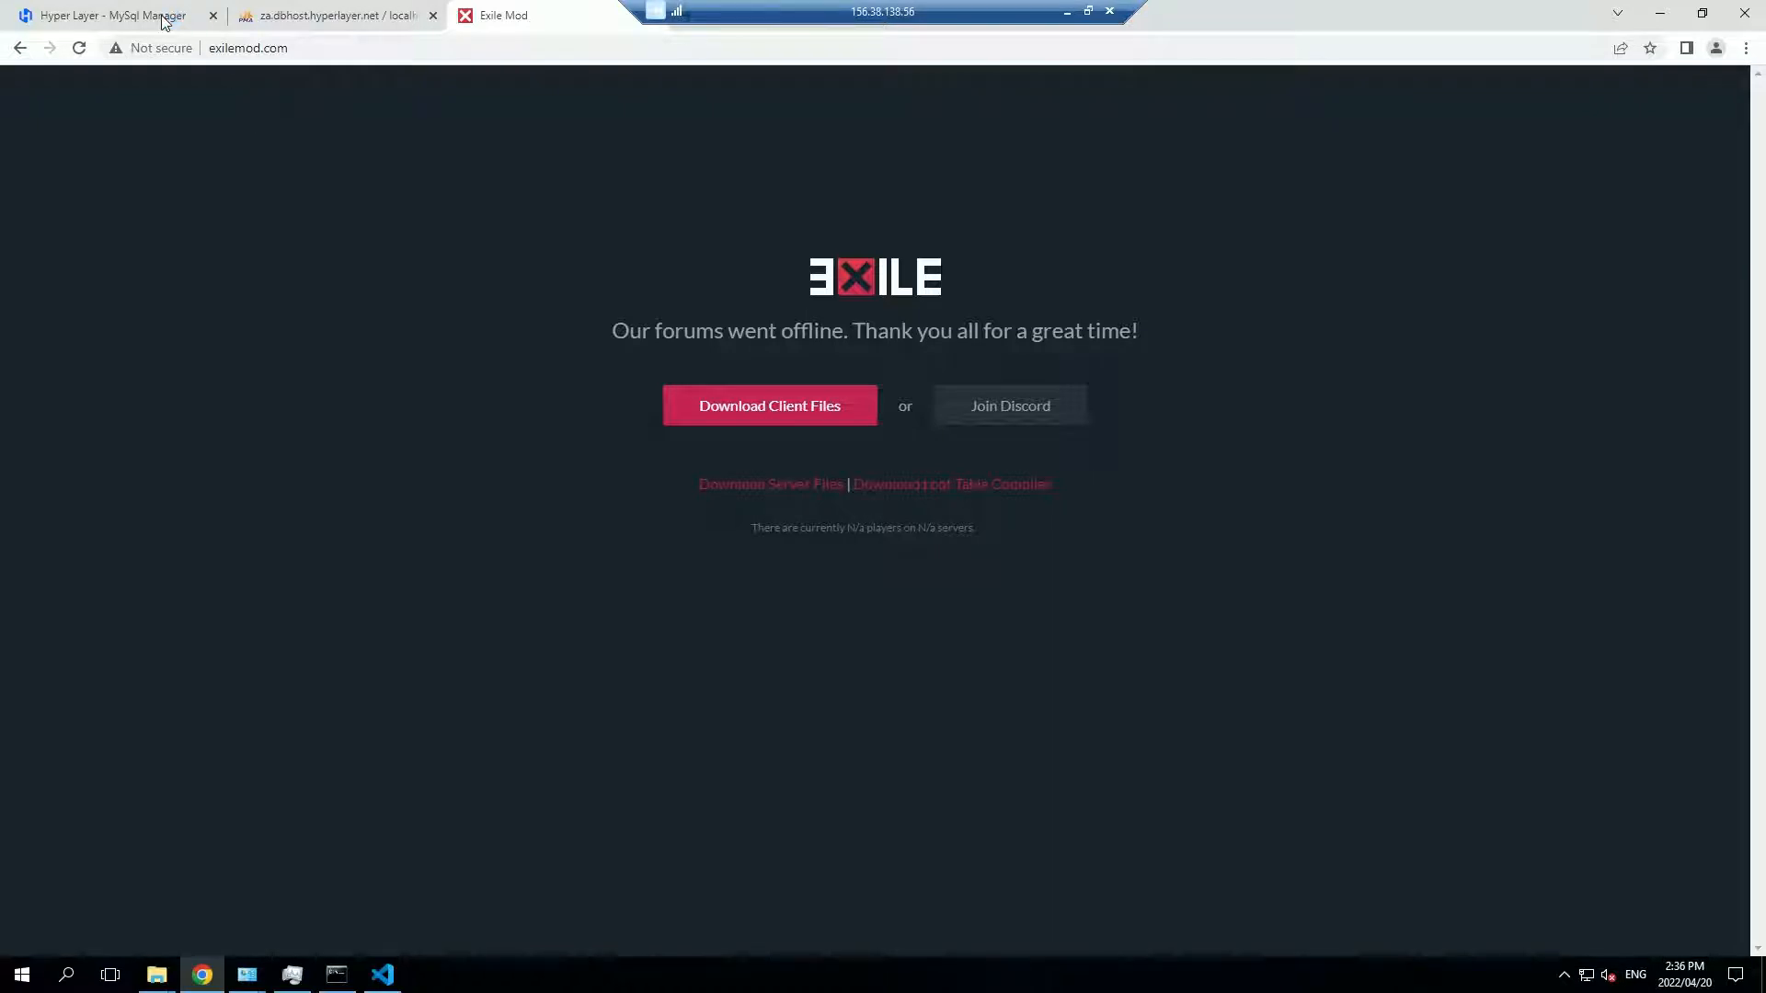
left_click(313, 27)
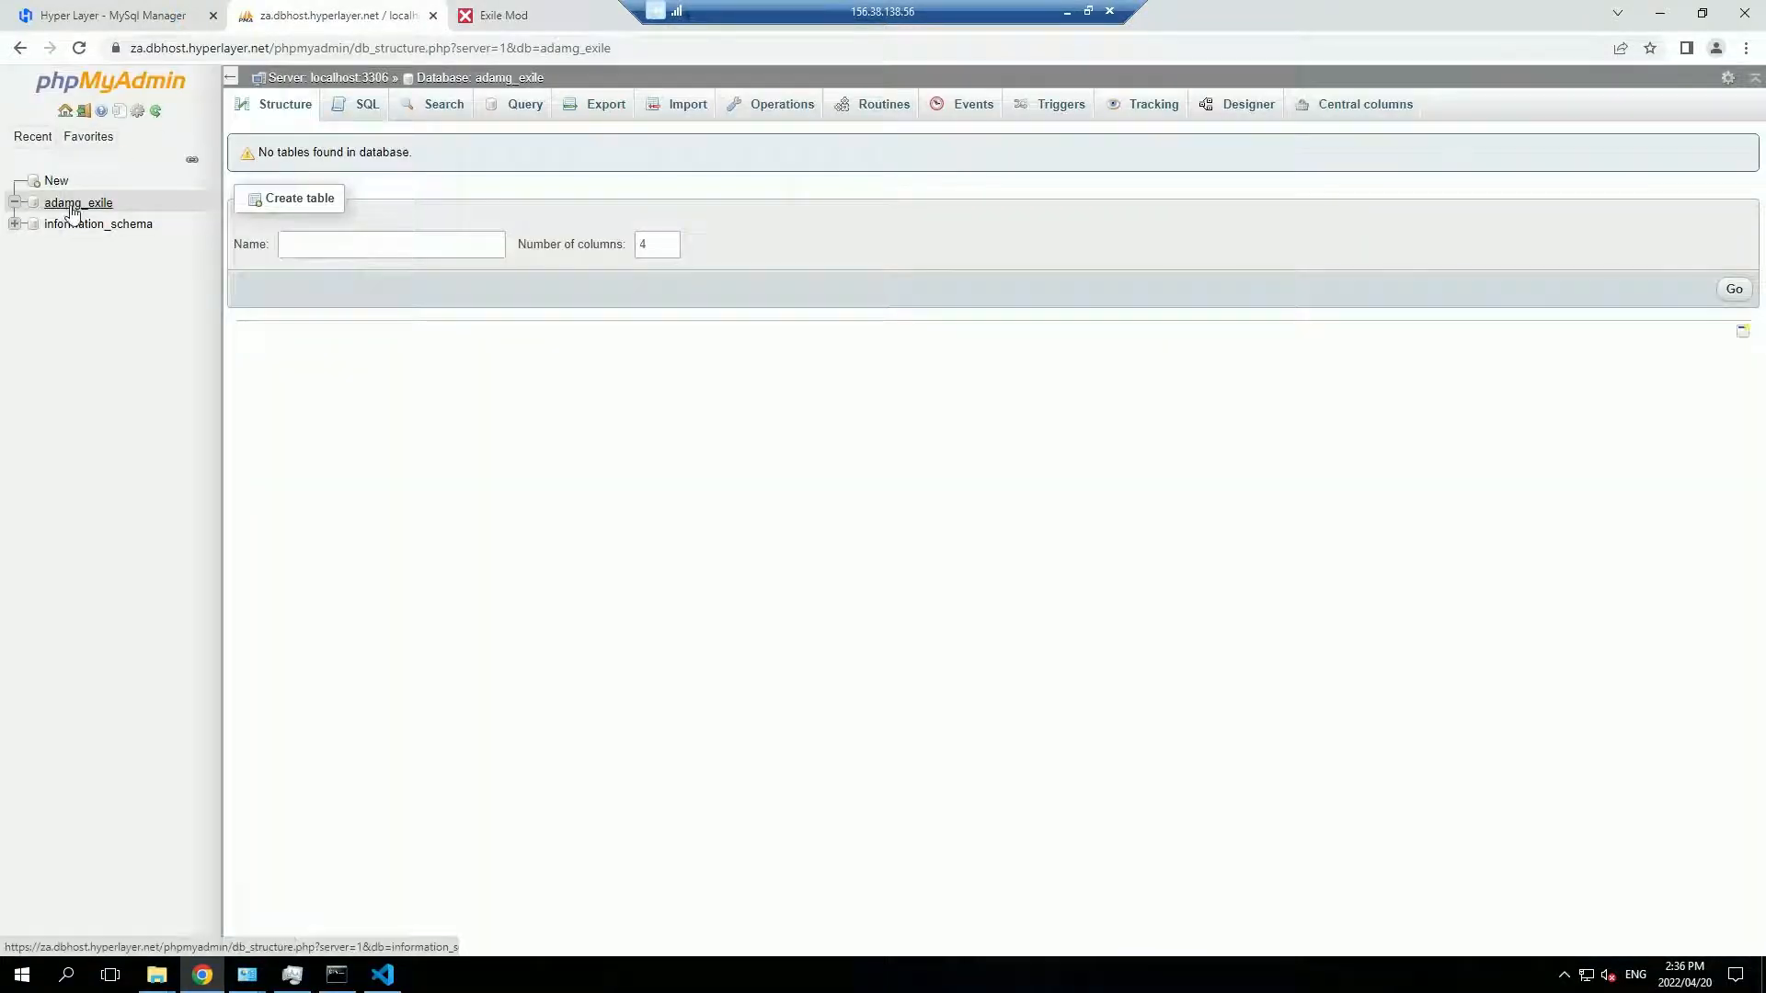
left_click(383, 974)
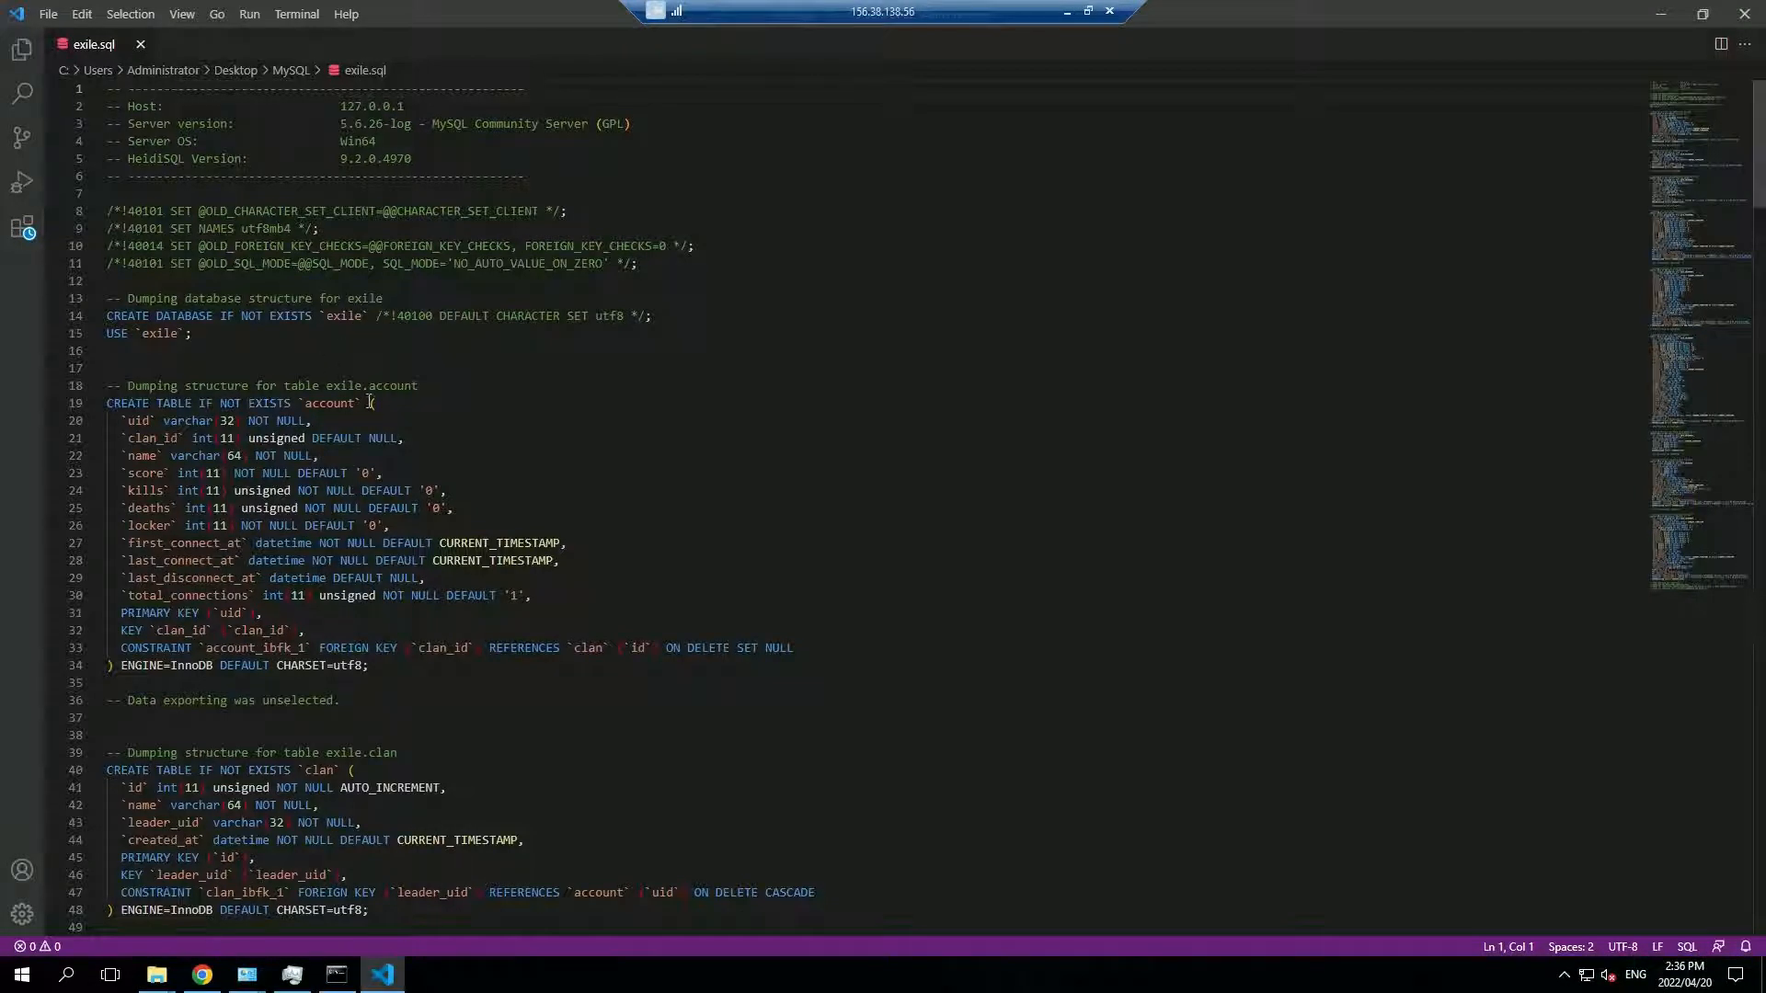
left_click(368, 316)
key("Left")
key("BackSpace")
key("BackSpace")
key("BackSpace")
key("BackSpace")
key("BackSpace")
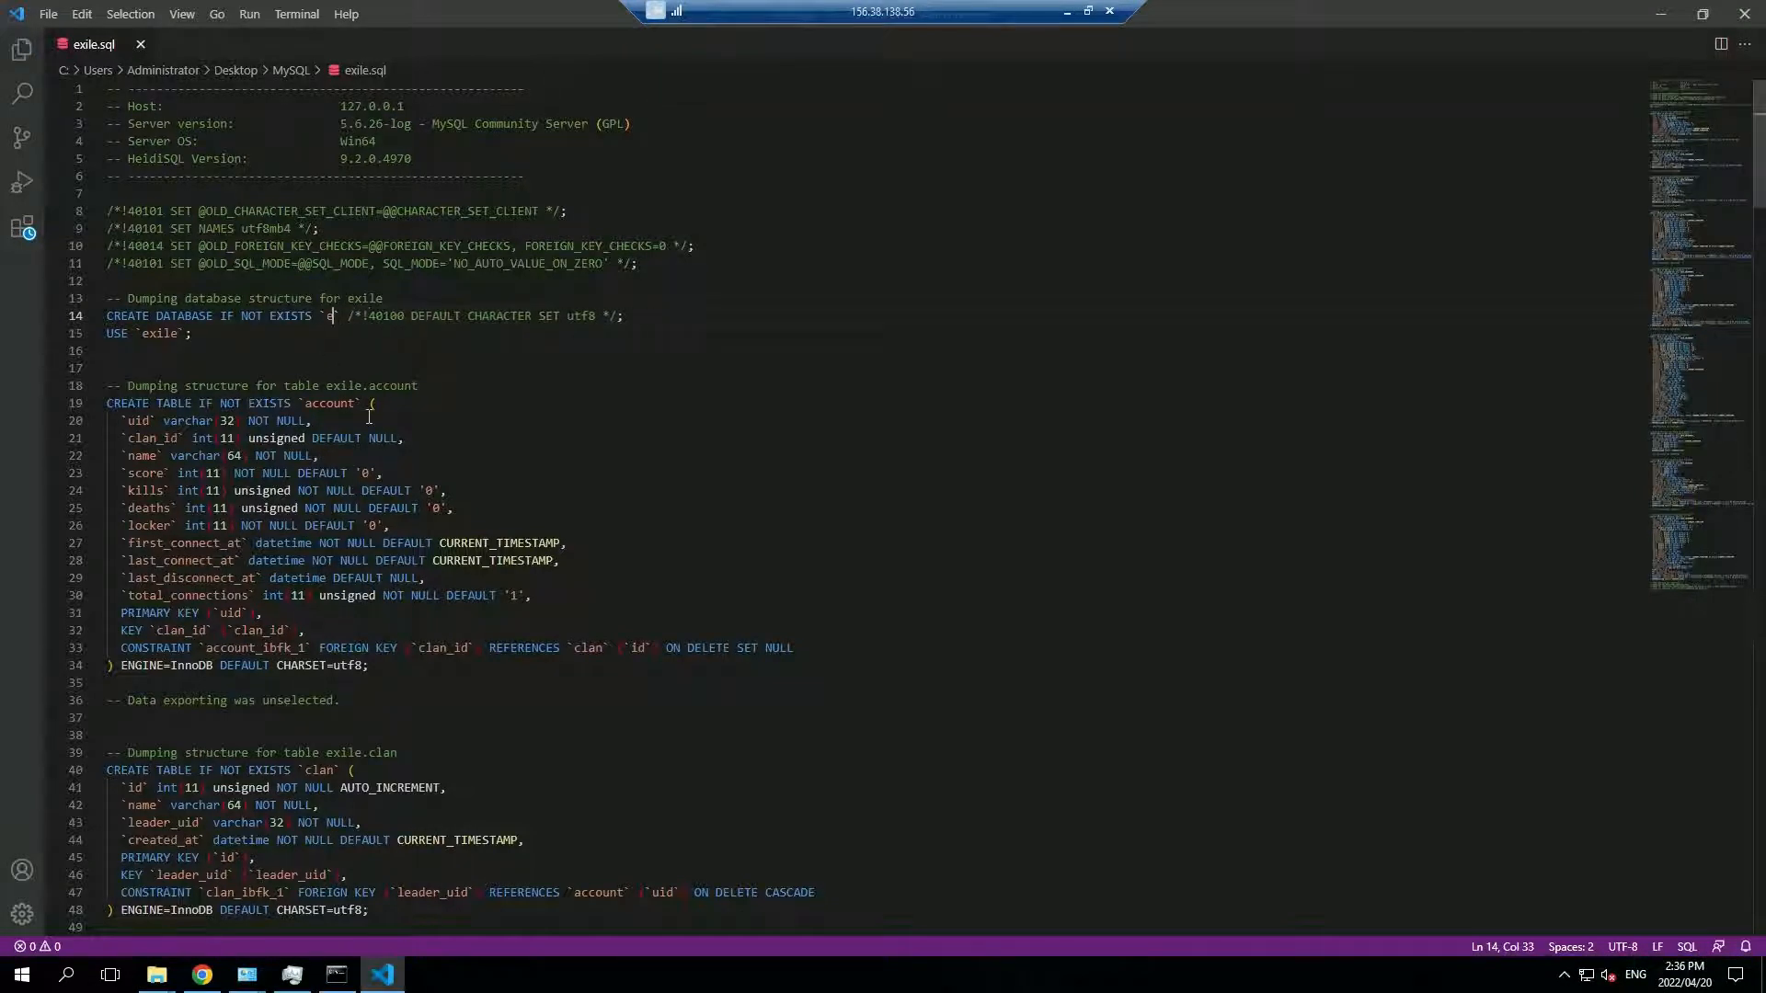
type("adamg")
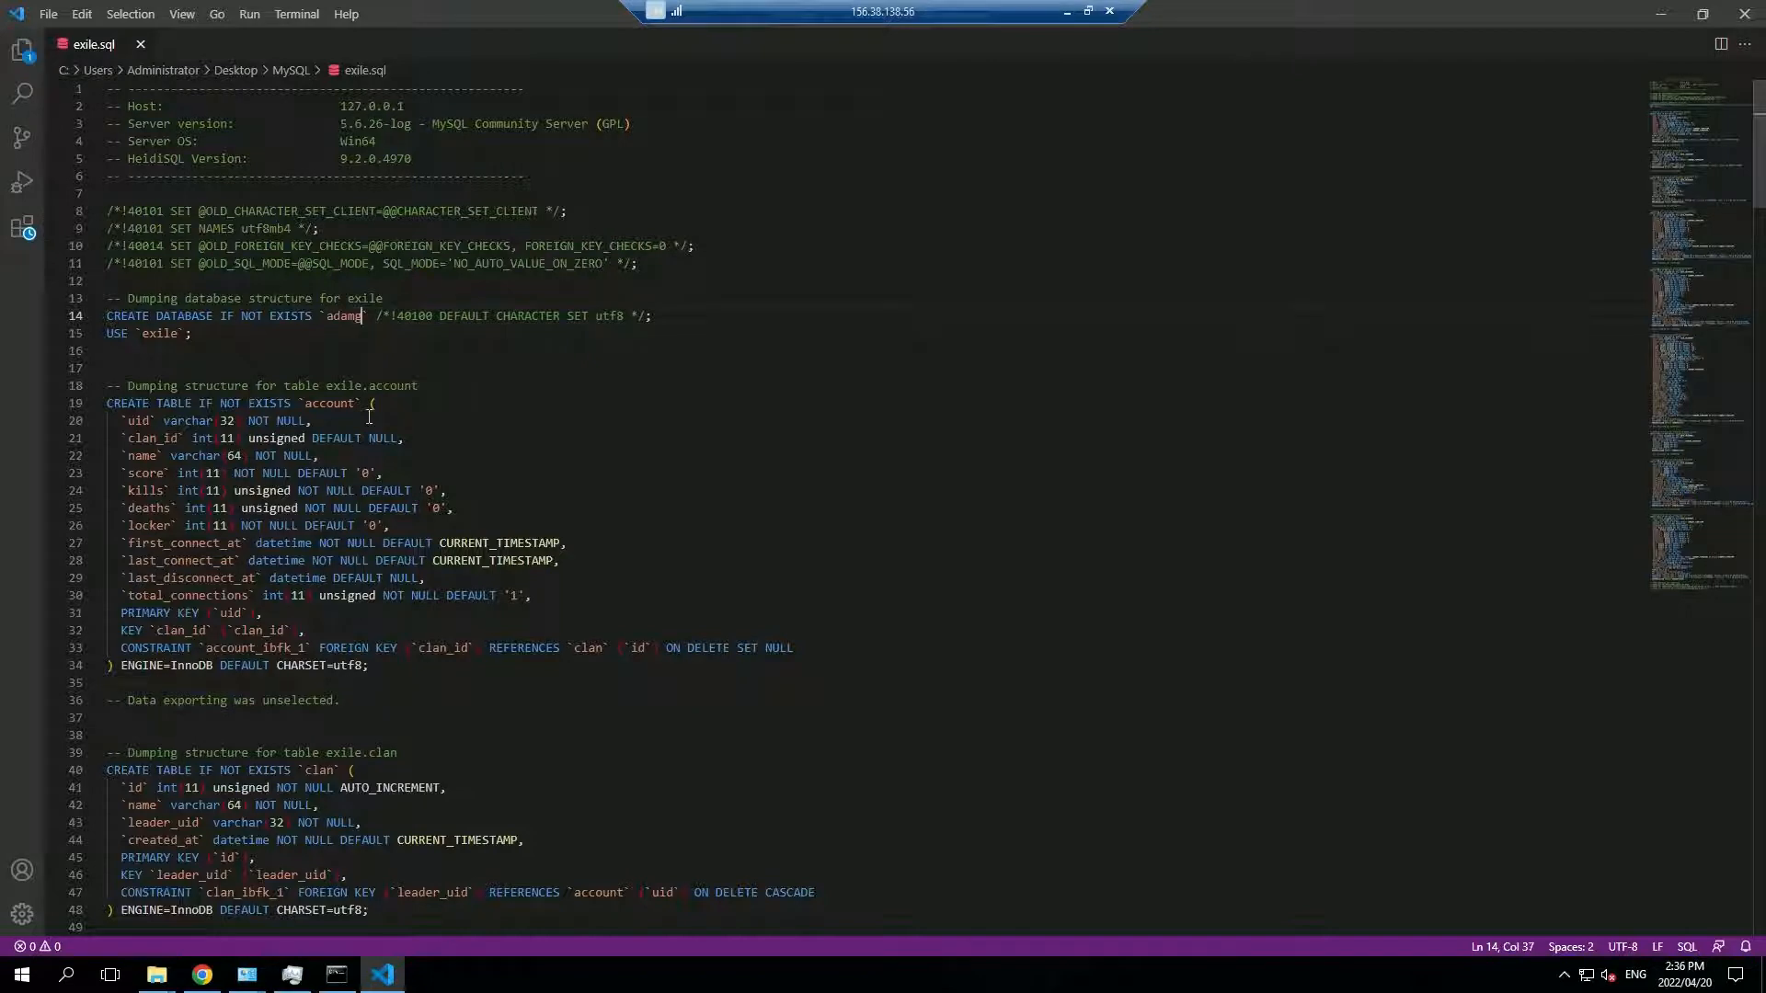
type("_exile")
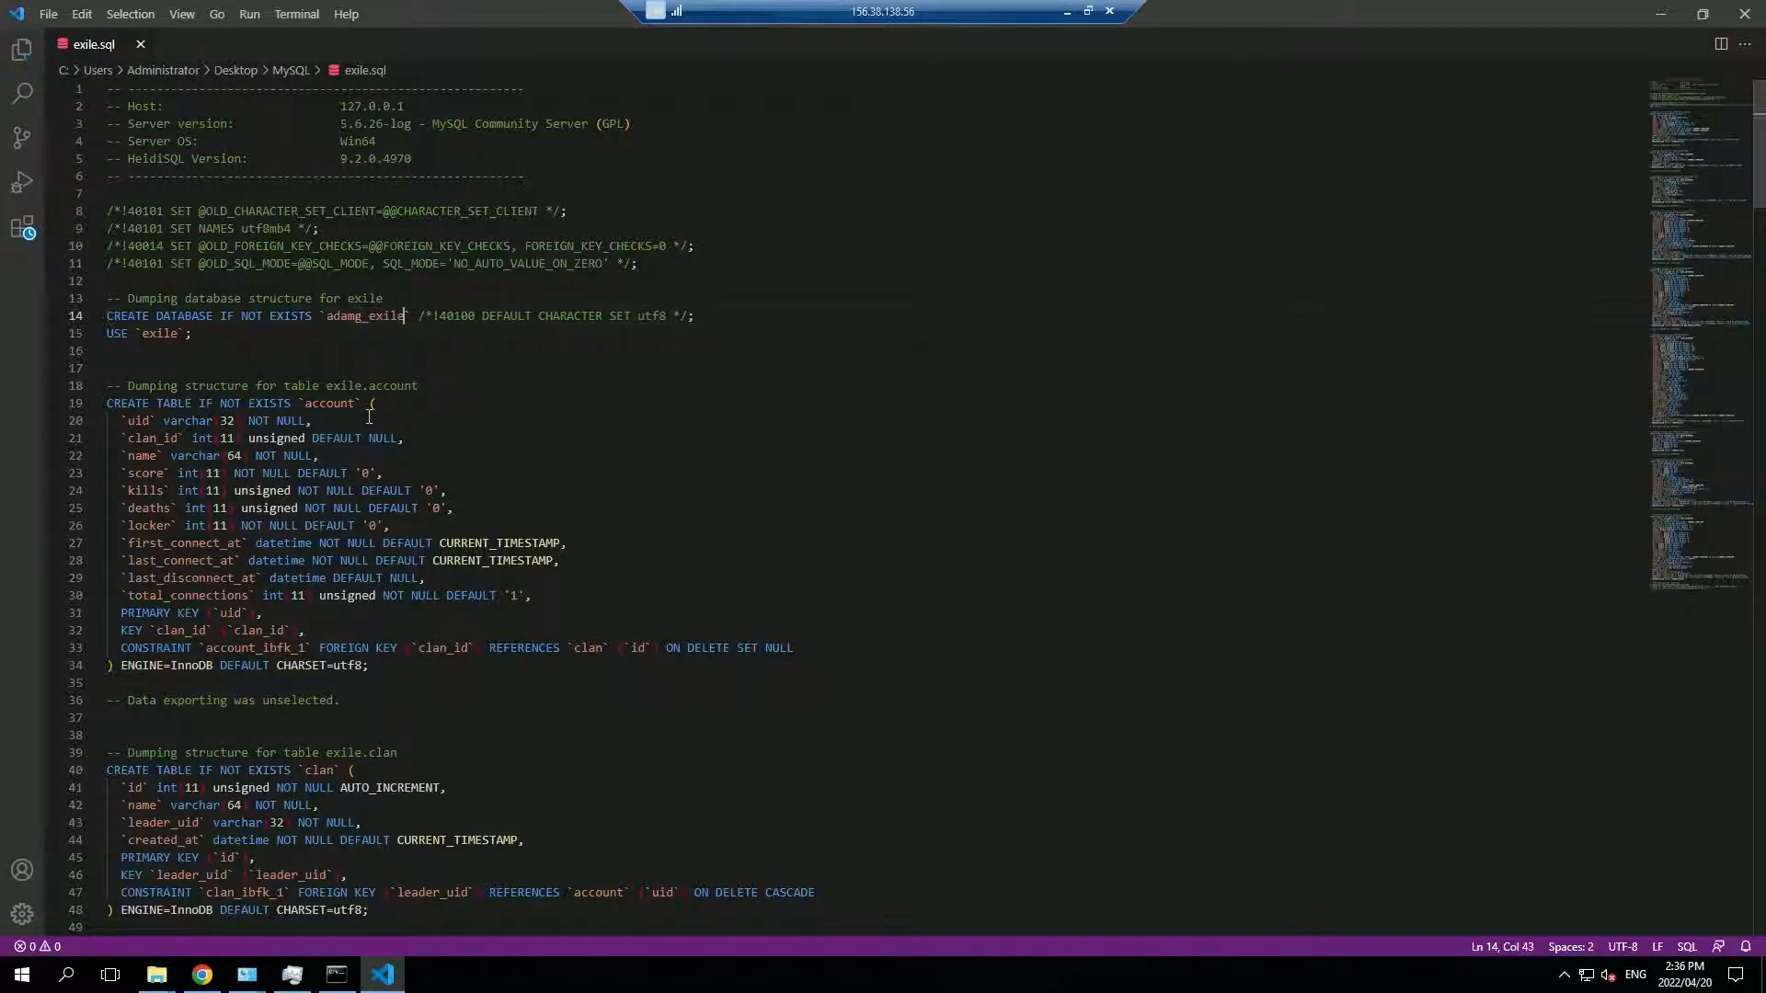
Change the USE statement to adamg_exile, save exile.sql, and close VS Code
left_click(173, 333)
key("BackSpace")
key("BackSpace")
key("BackSpace")
key("Delete")
type("adamg_exile")
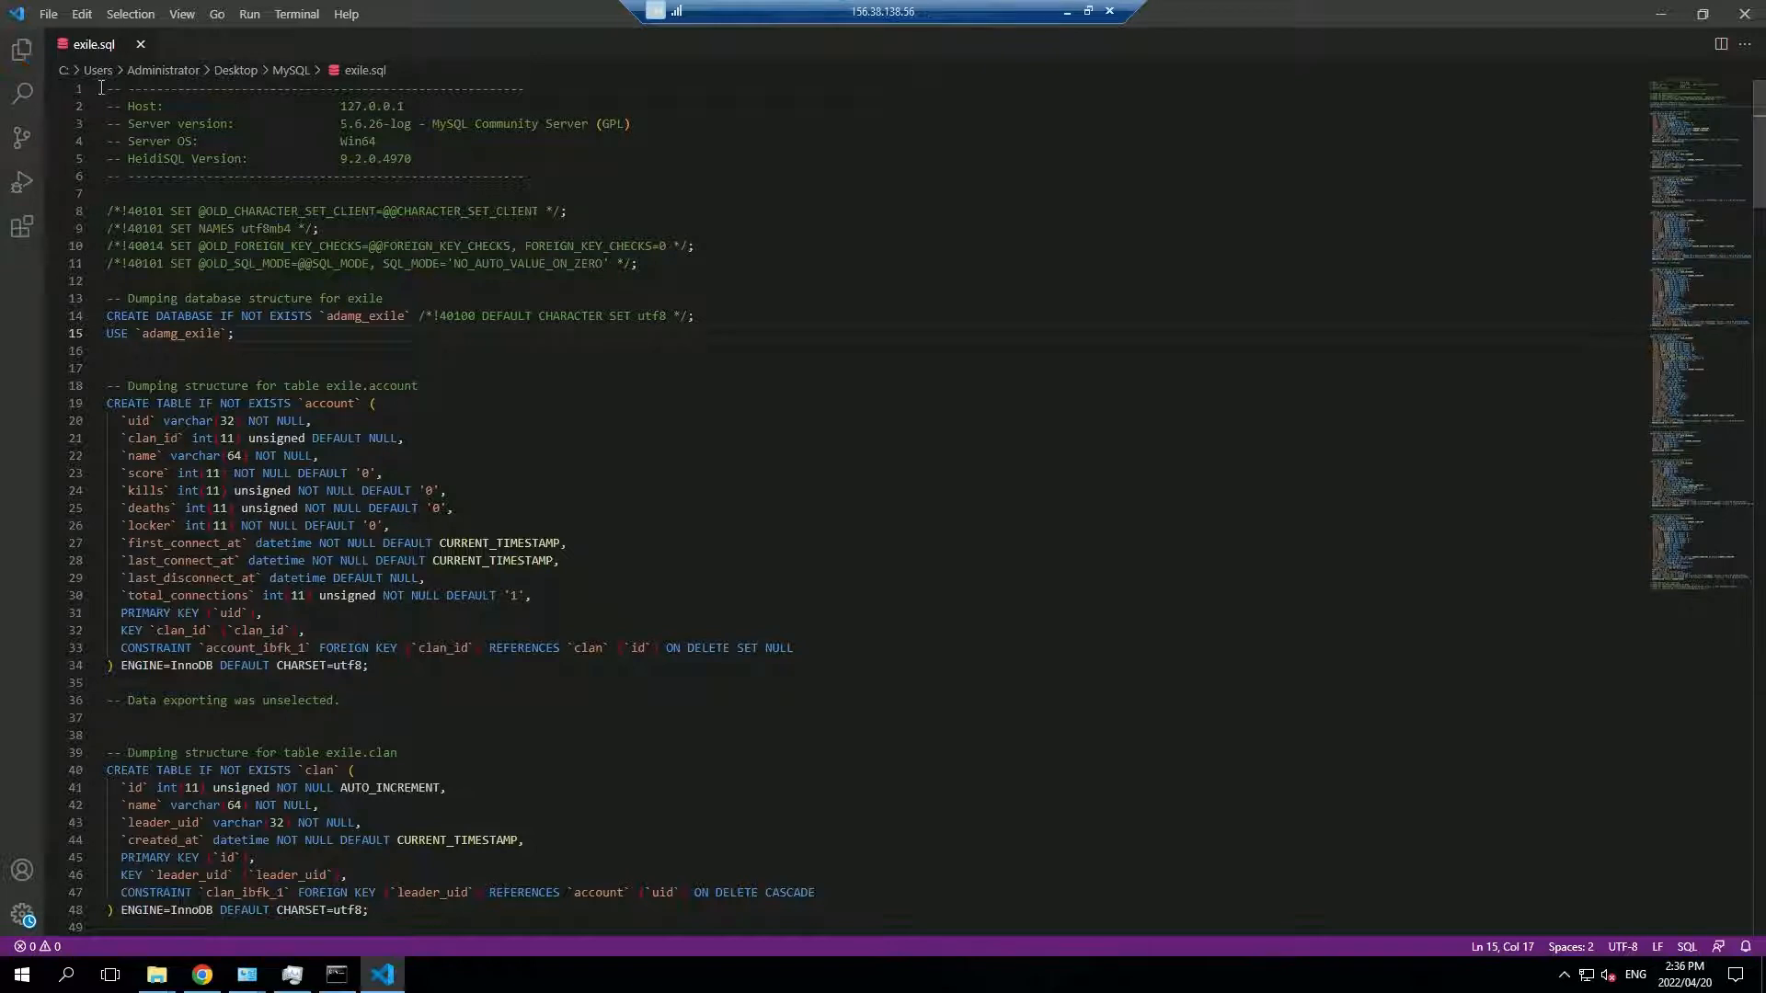
left_click(48, 14)
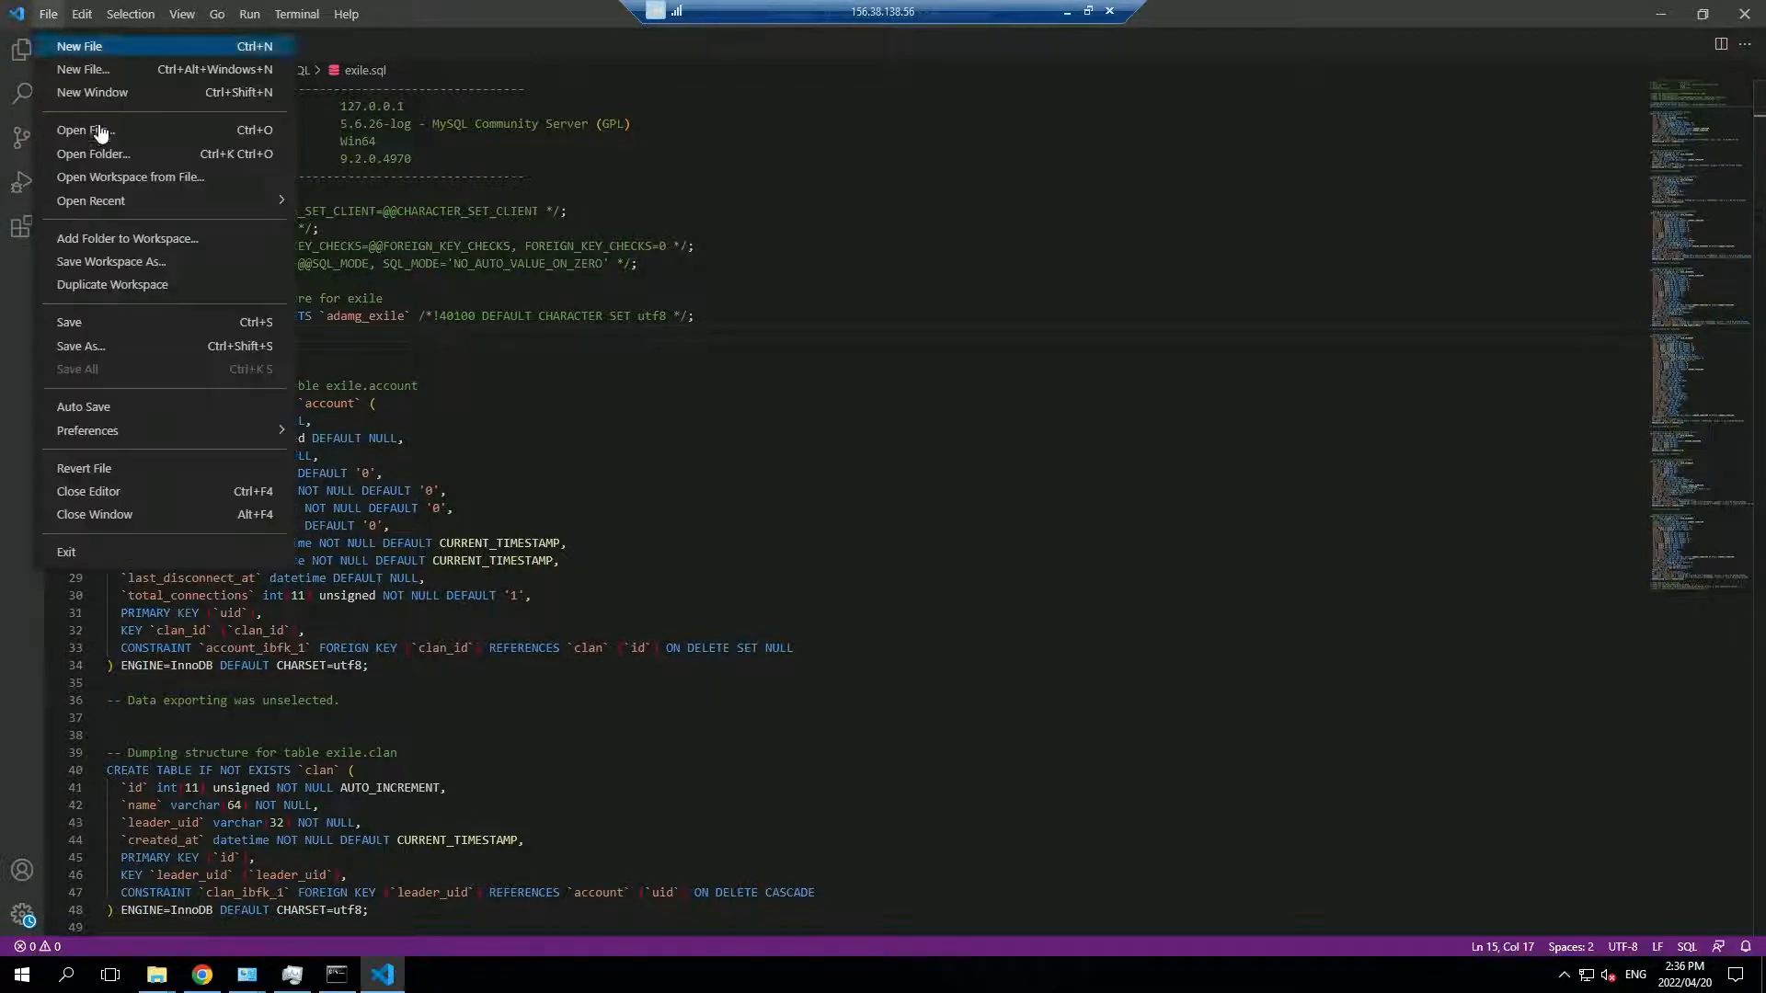
left_click(230, 329)
left_click(577, 364)
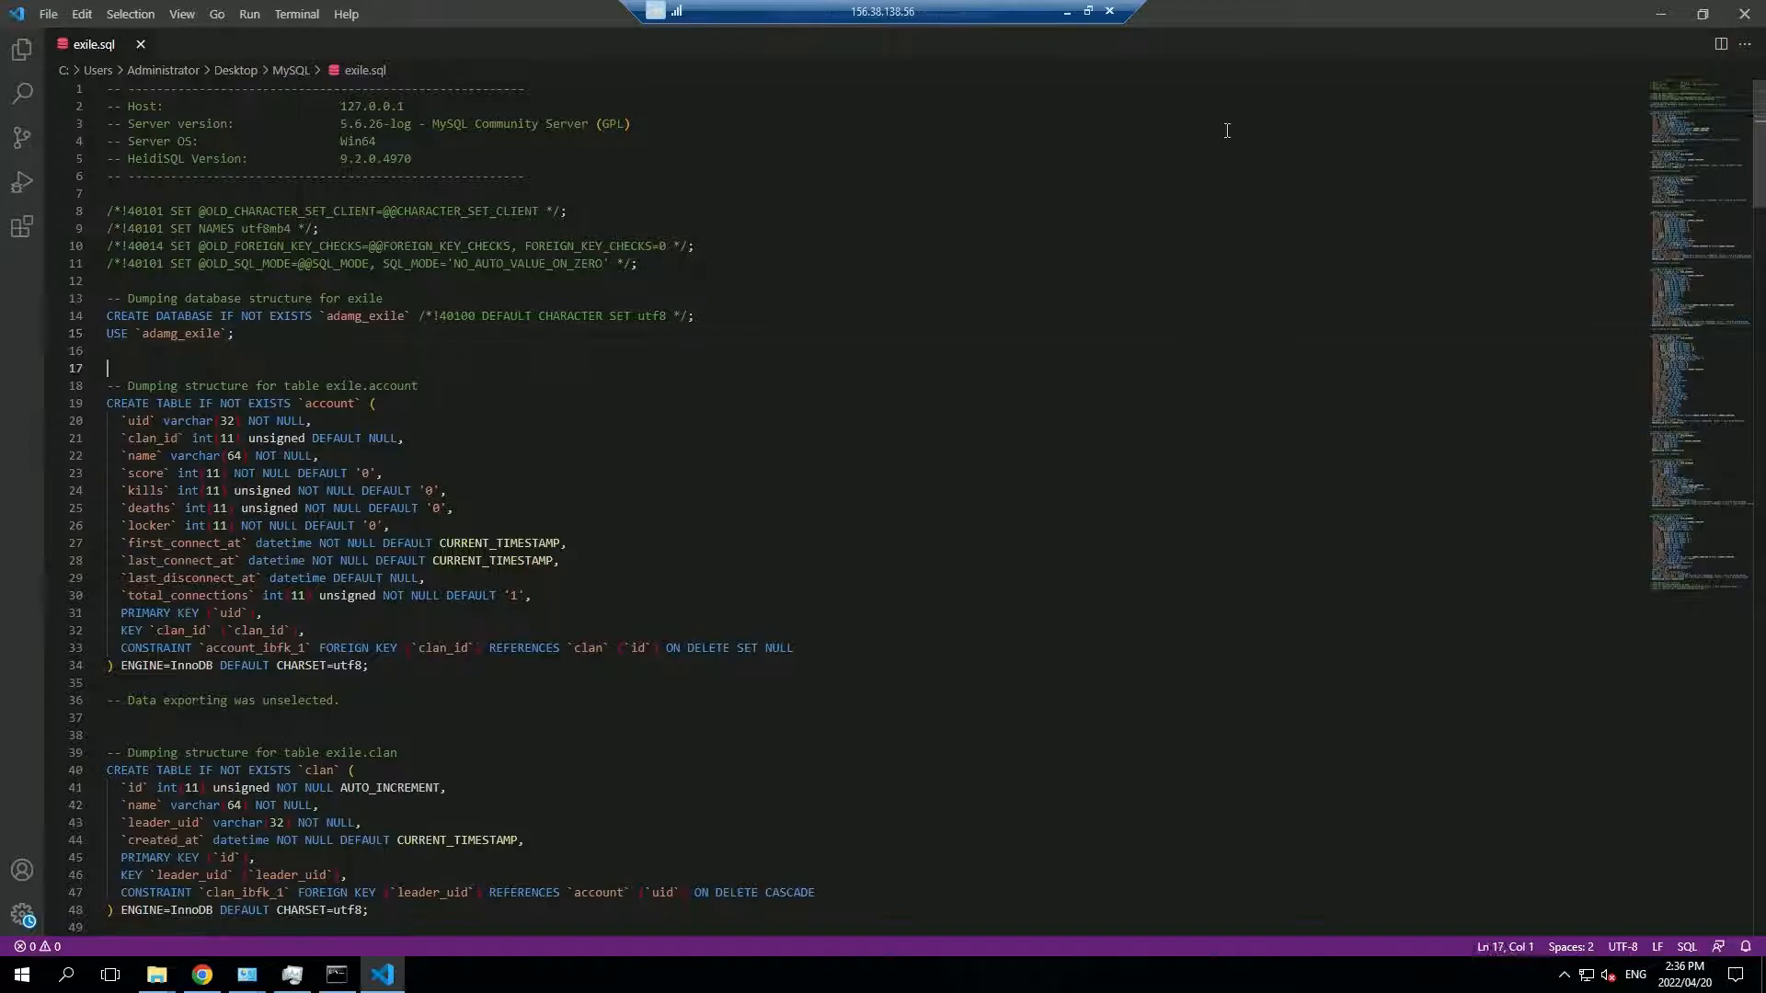
left_click(1750, 13)
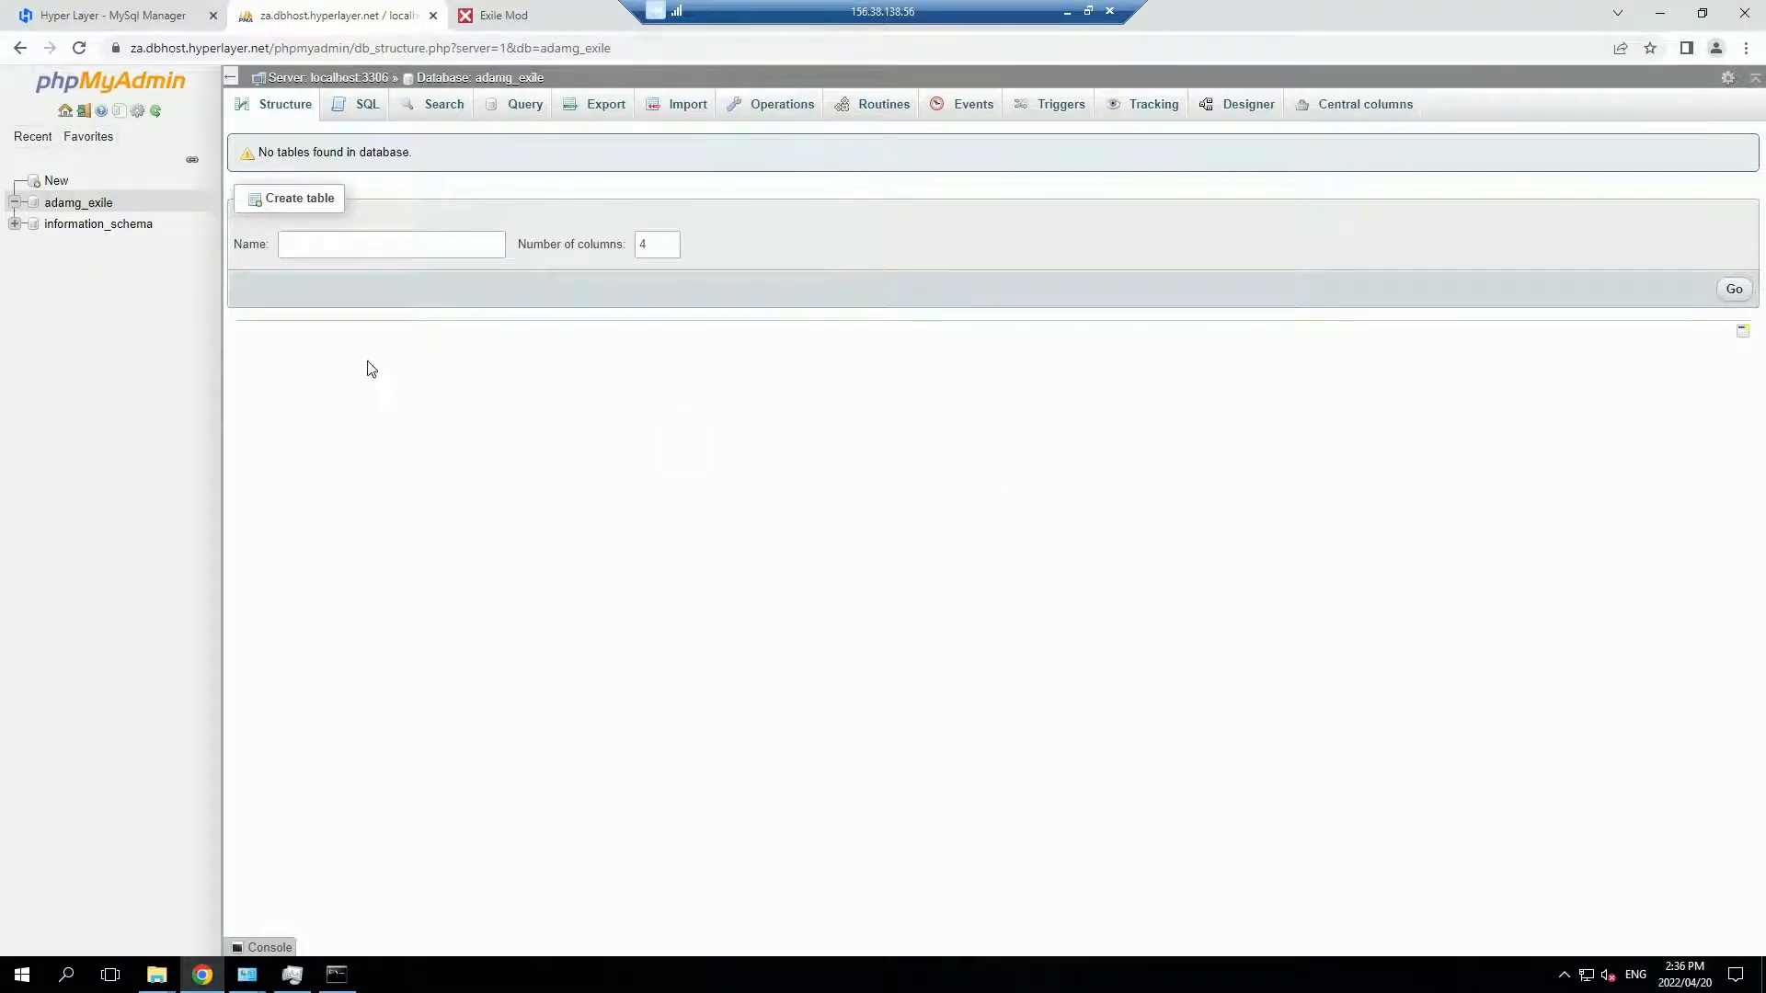
Import exile.sql into adamg_exile with foreign key checks turned off
left_click(659, 107)
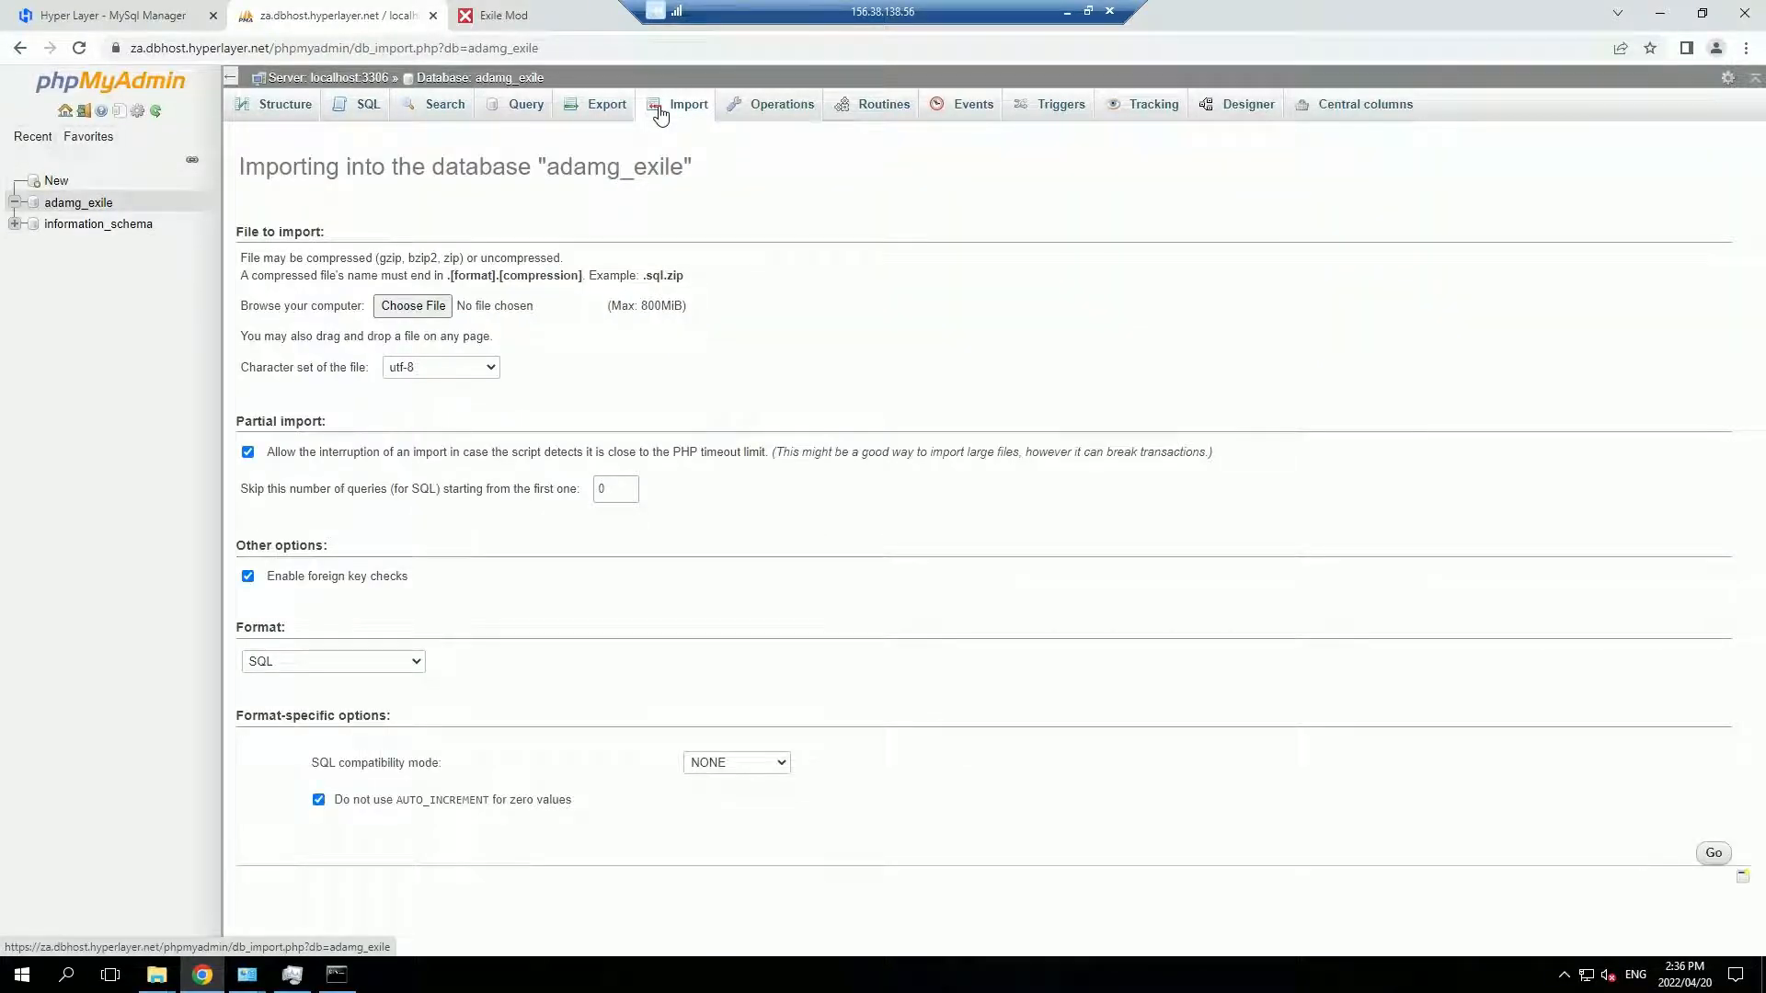
left_click(247, 577)
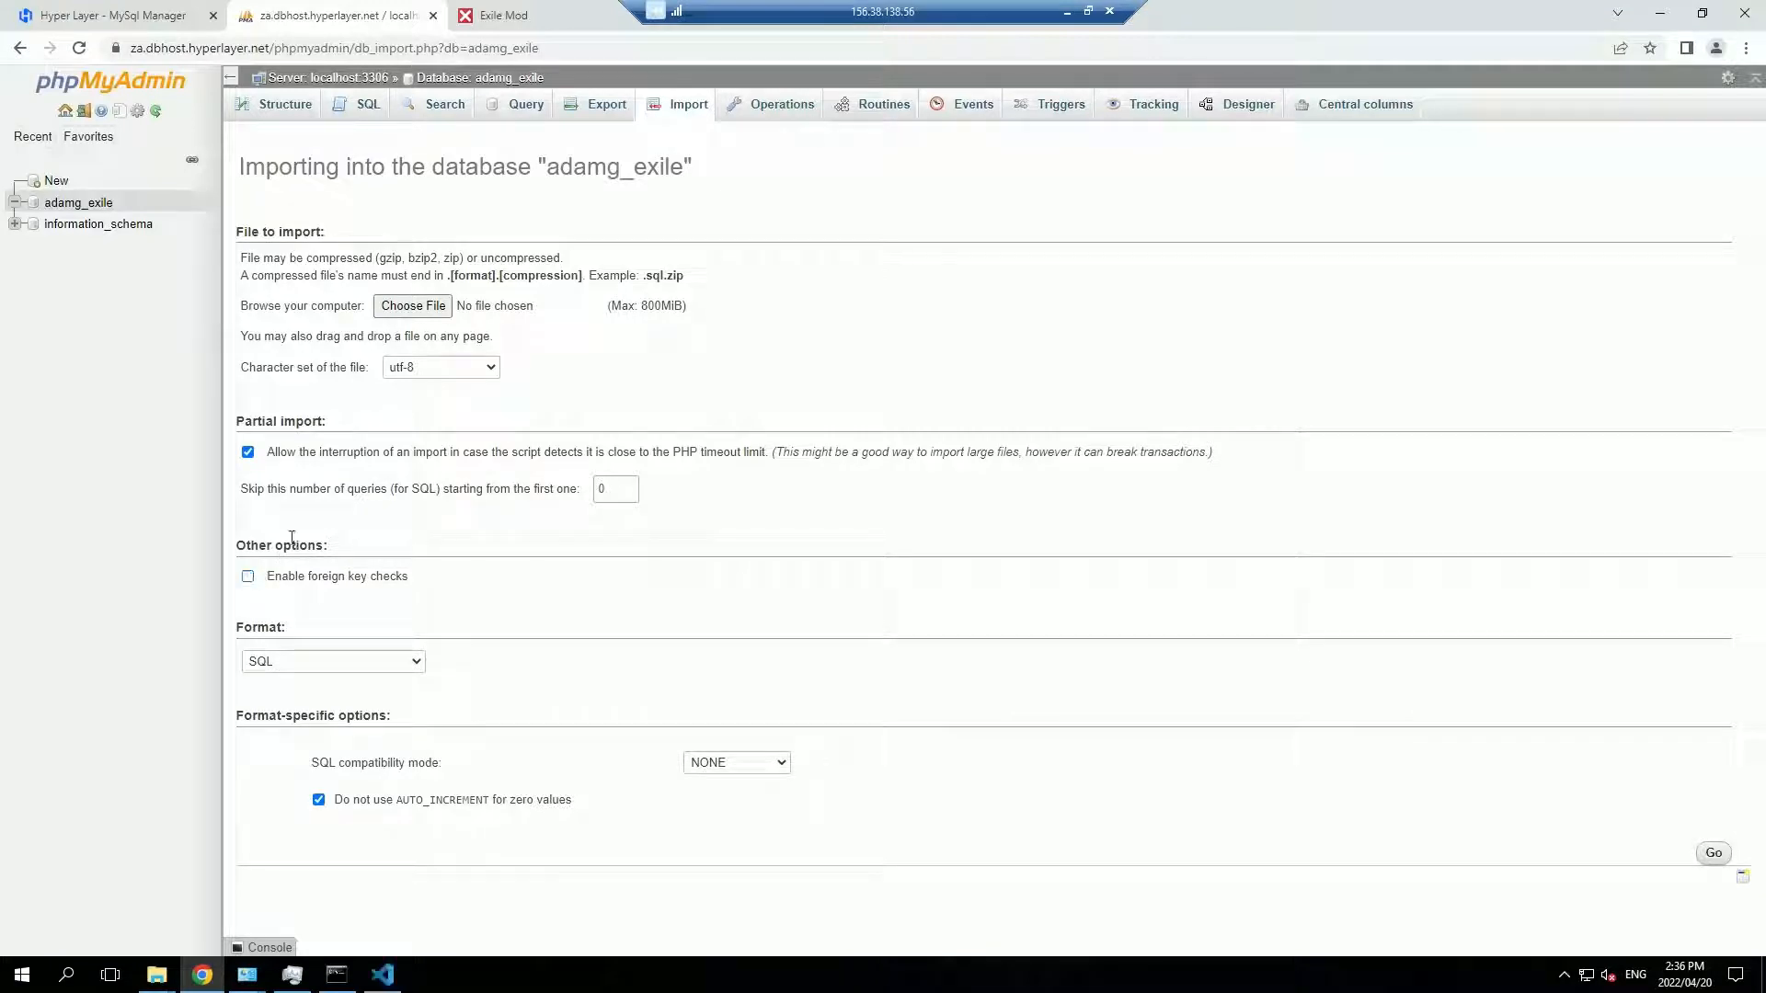
left_click(412, 307)
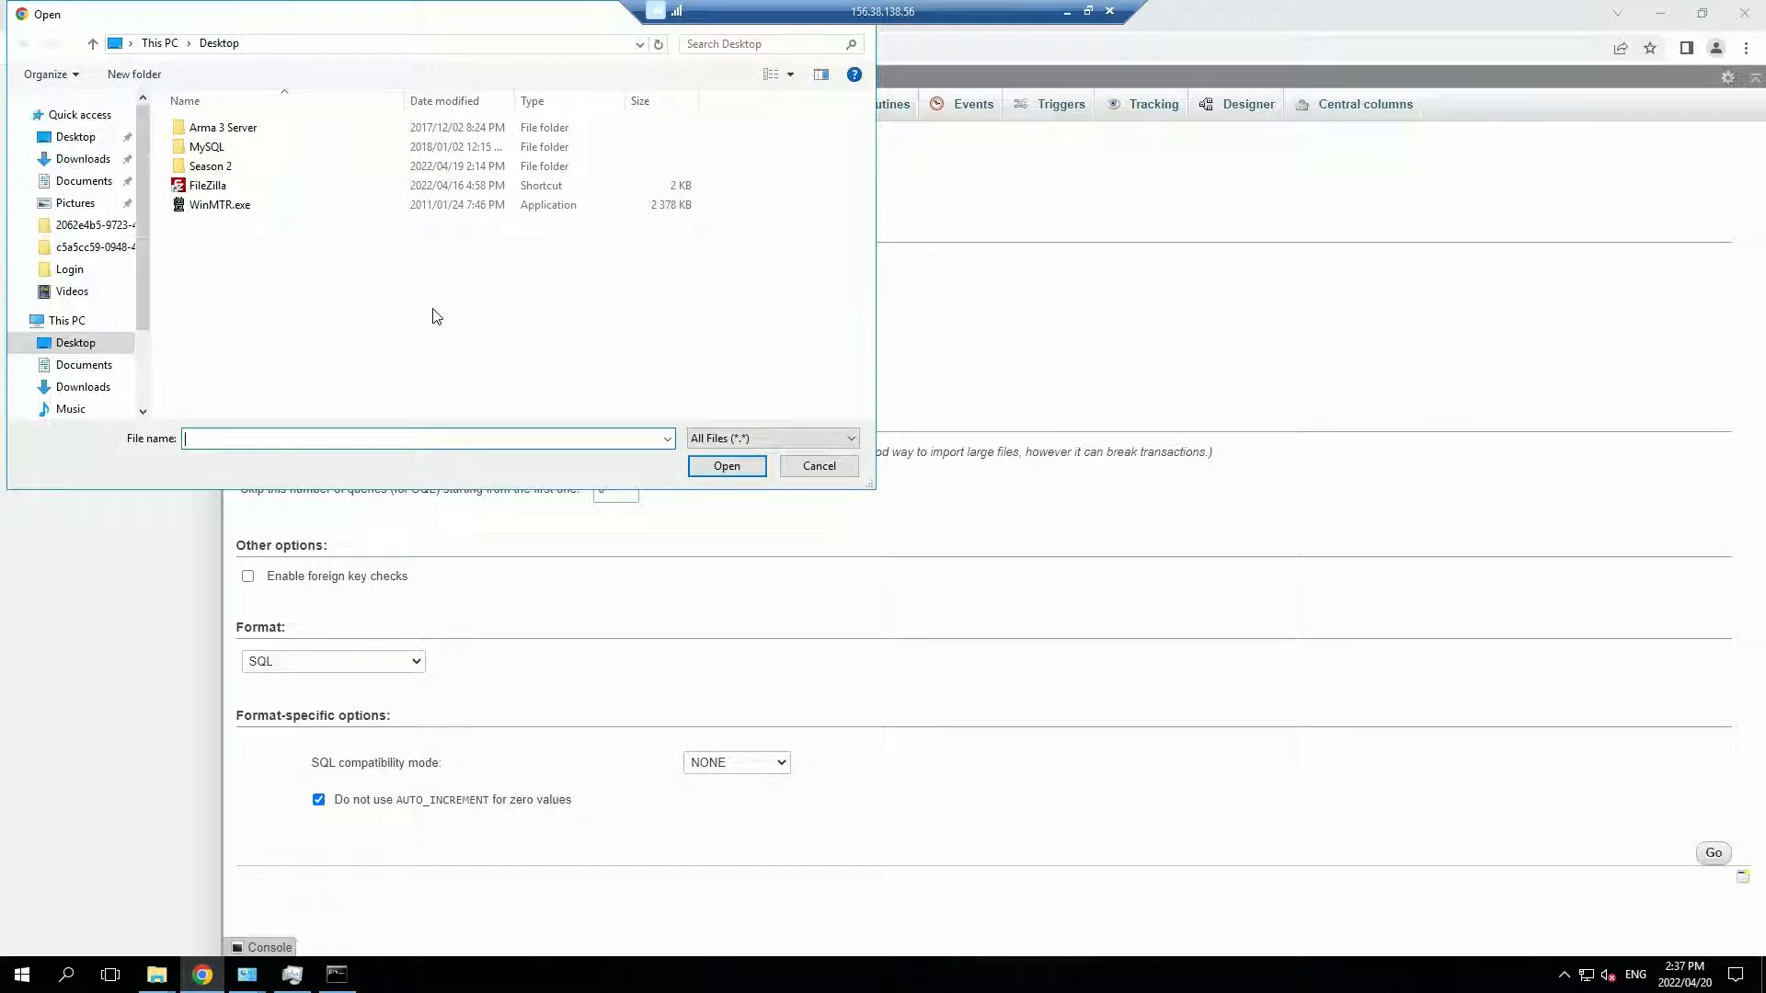
double_click(230, 149)
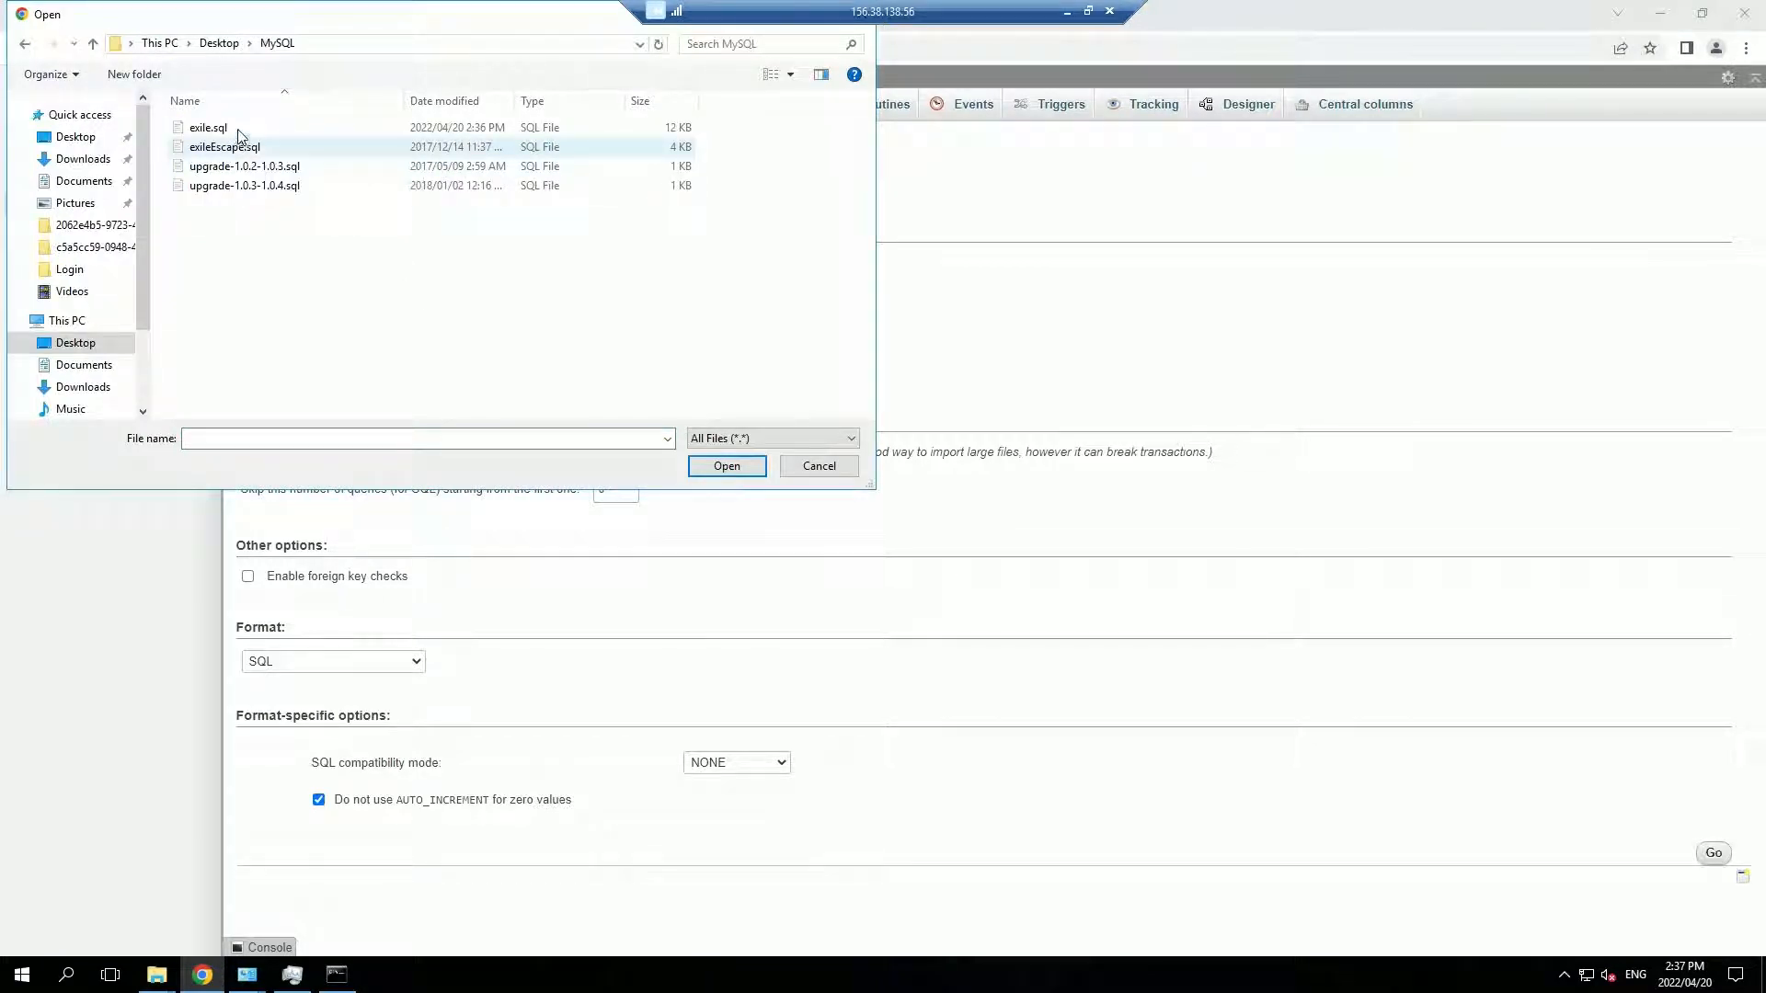
left_click(211, 129)
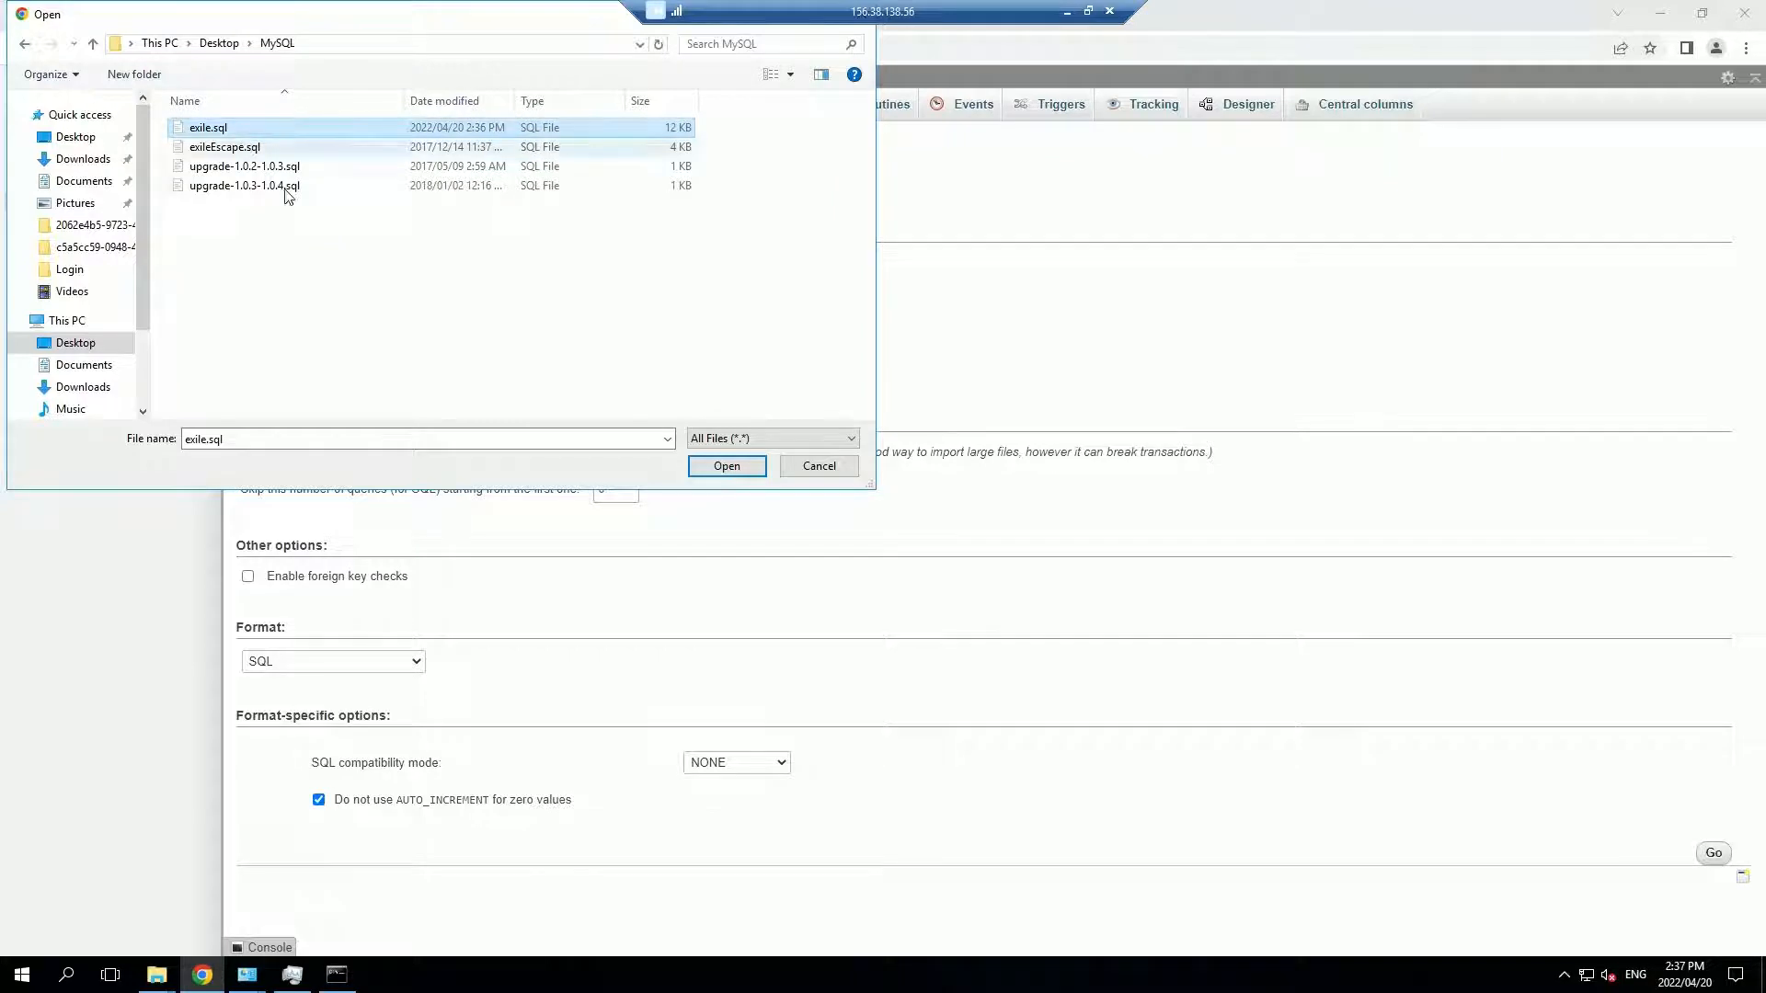
left_click(726, 467)
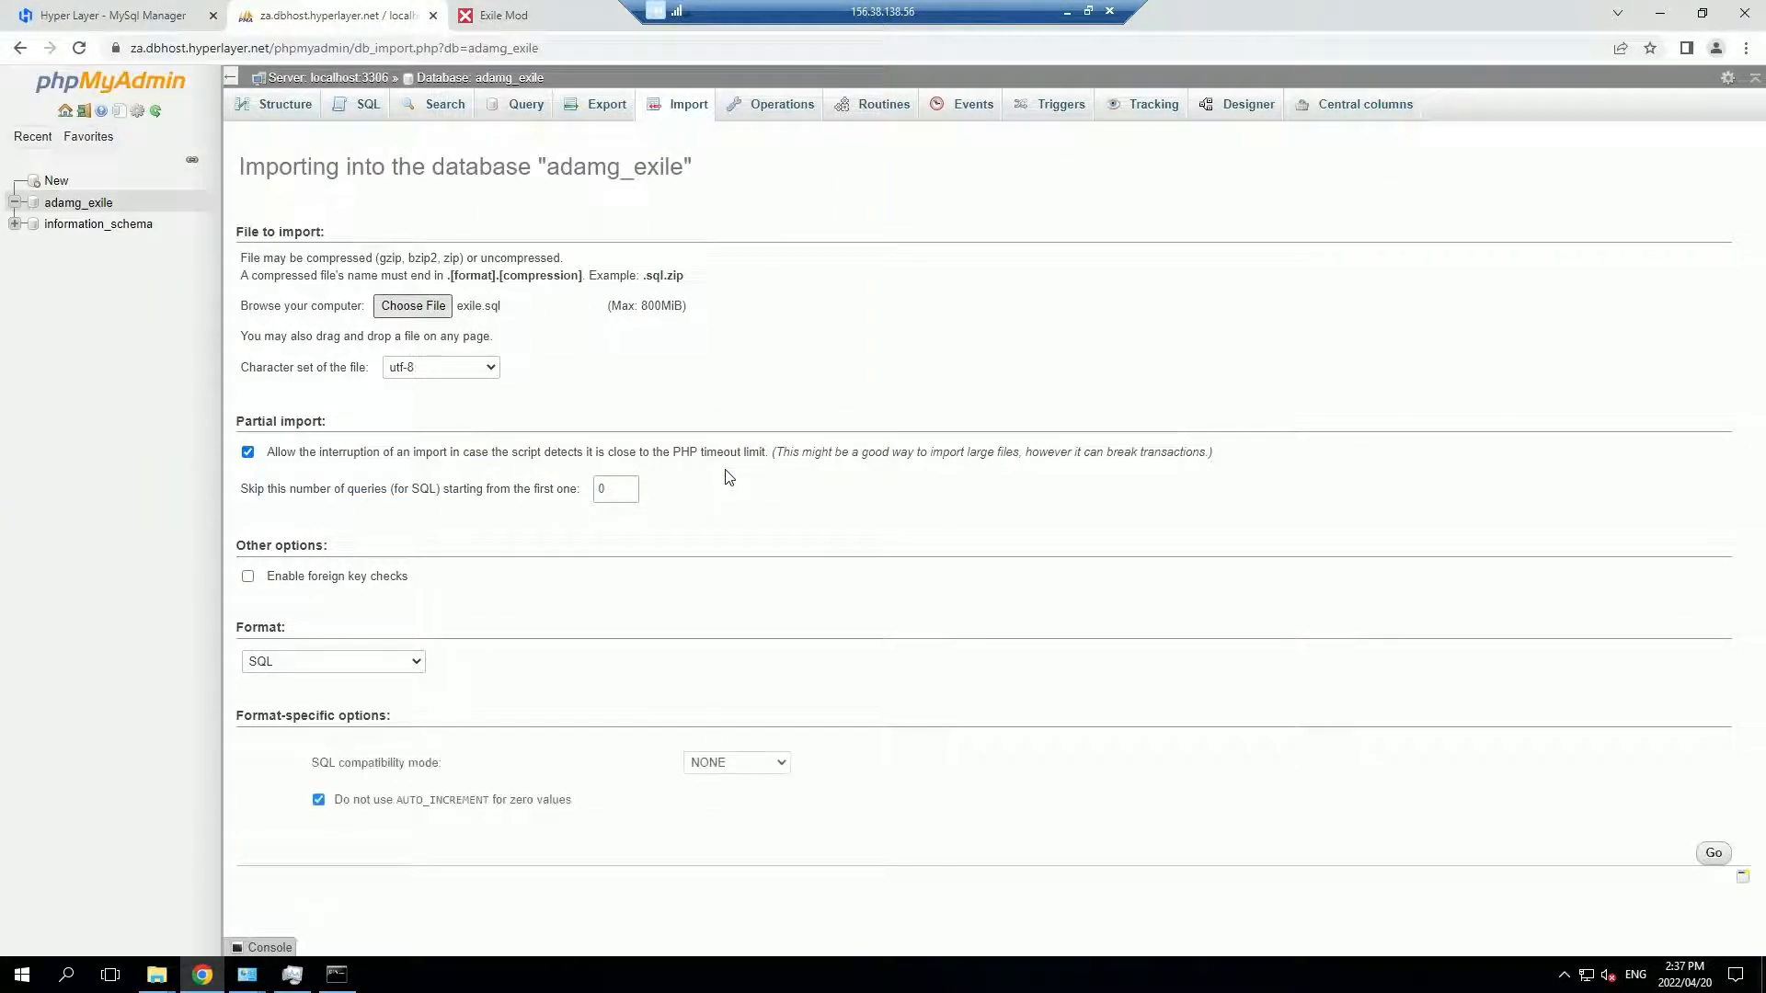
left_click(1715, 856)
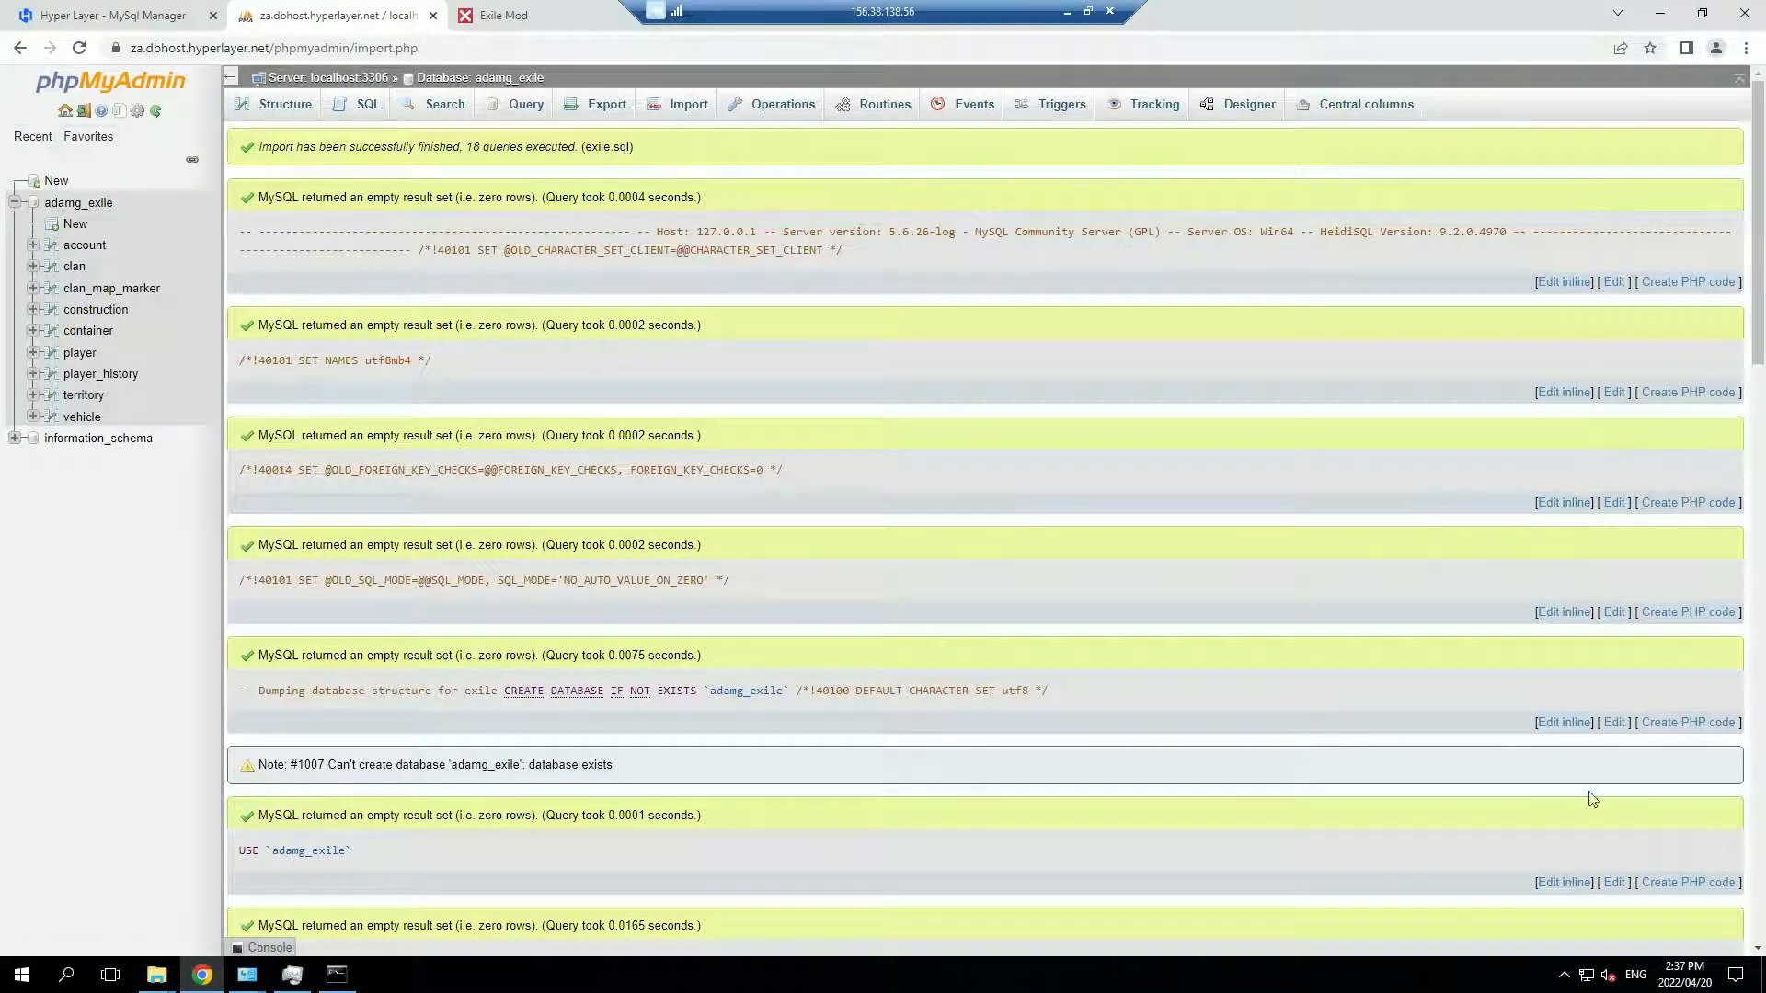
Import the upgrade-1.0.2-1.0.3.sql patch and reopen the adamg_exile overview
left_click(661, 110)
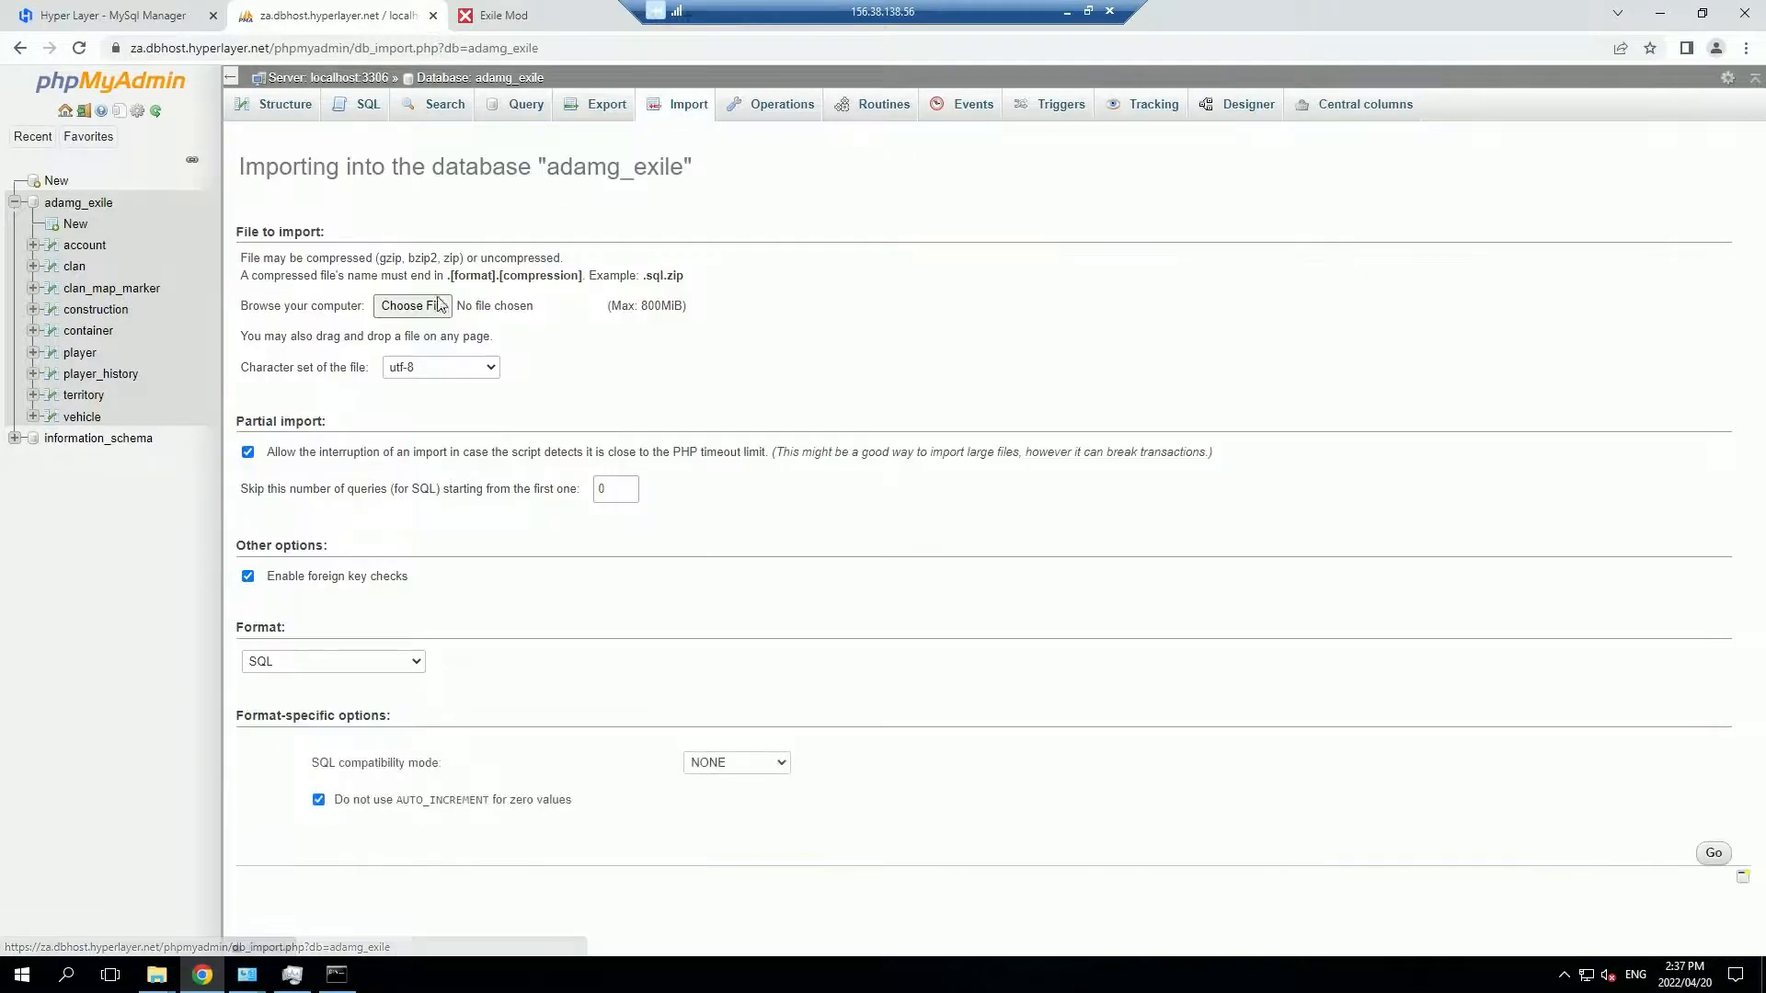
left_click(414, 307)
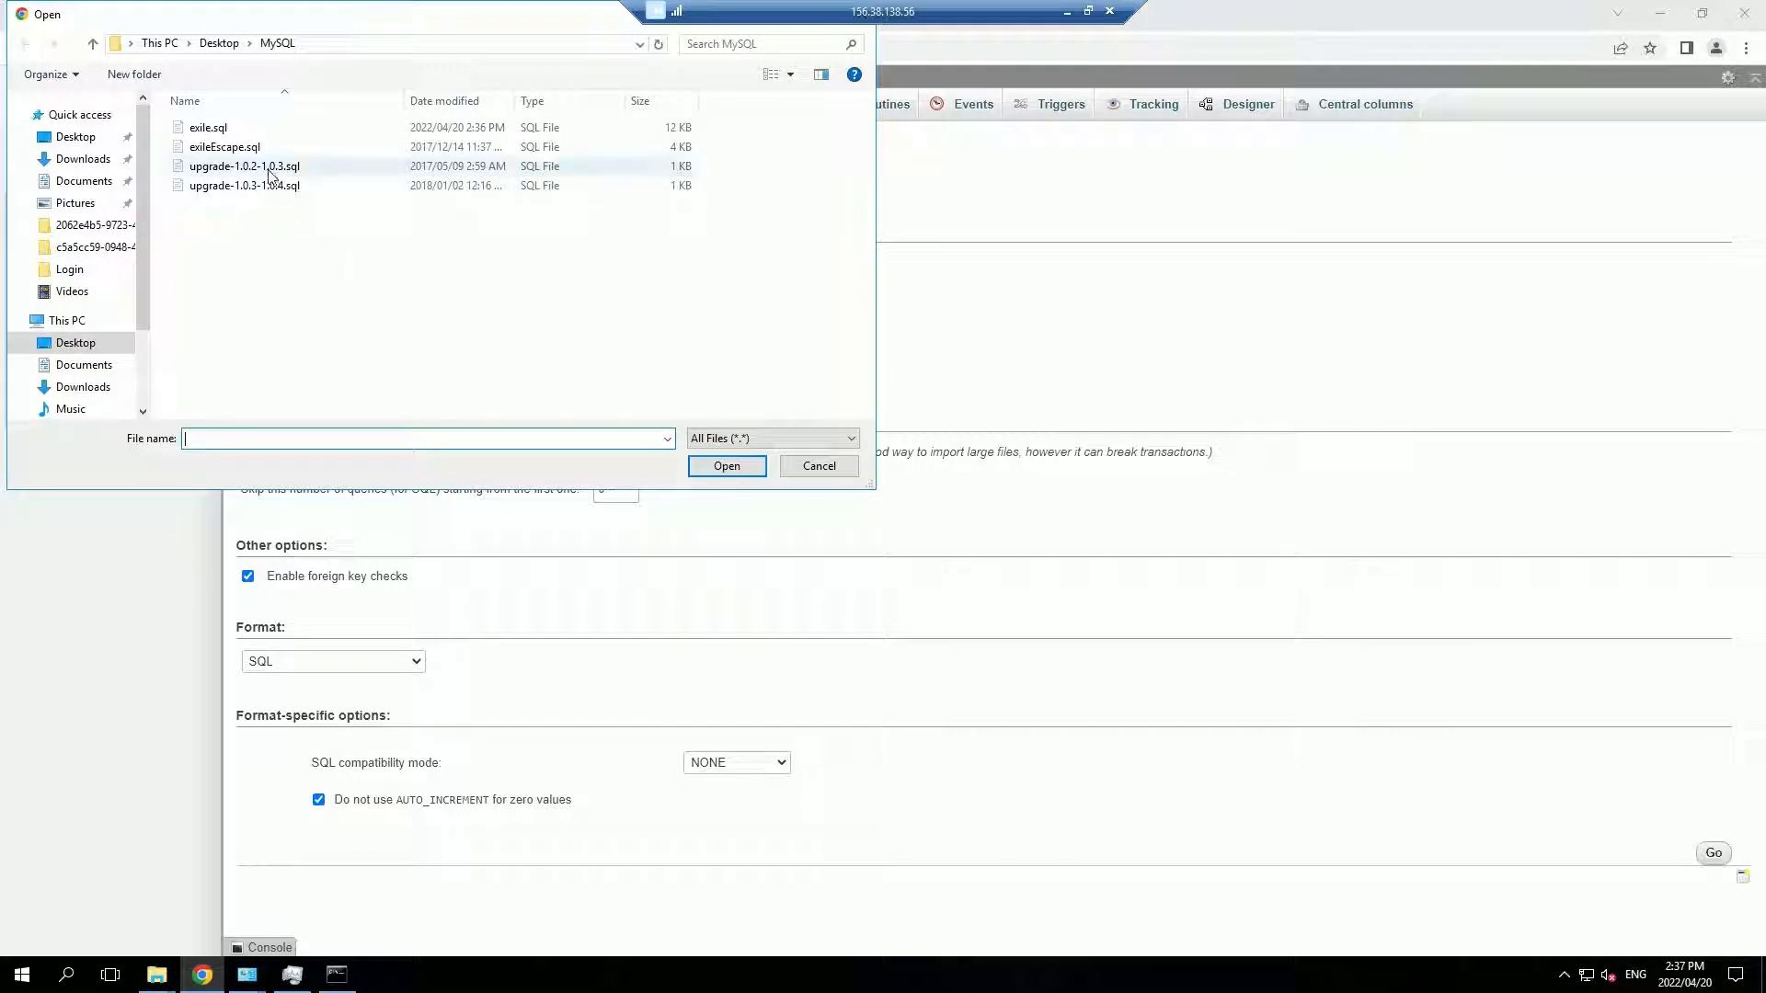
left_click(270, 171)
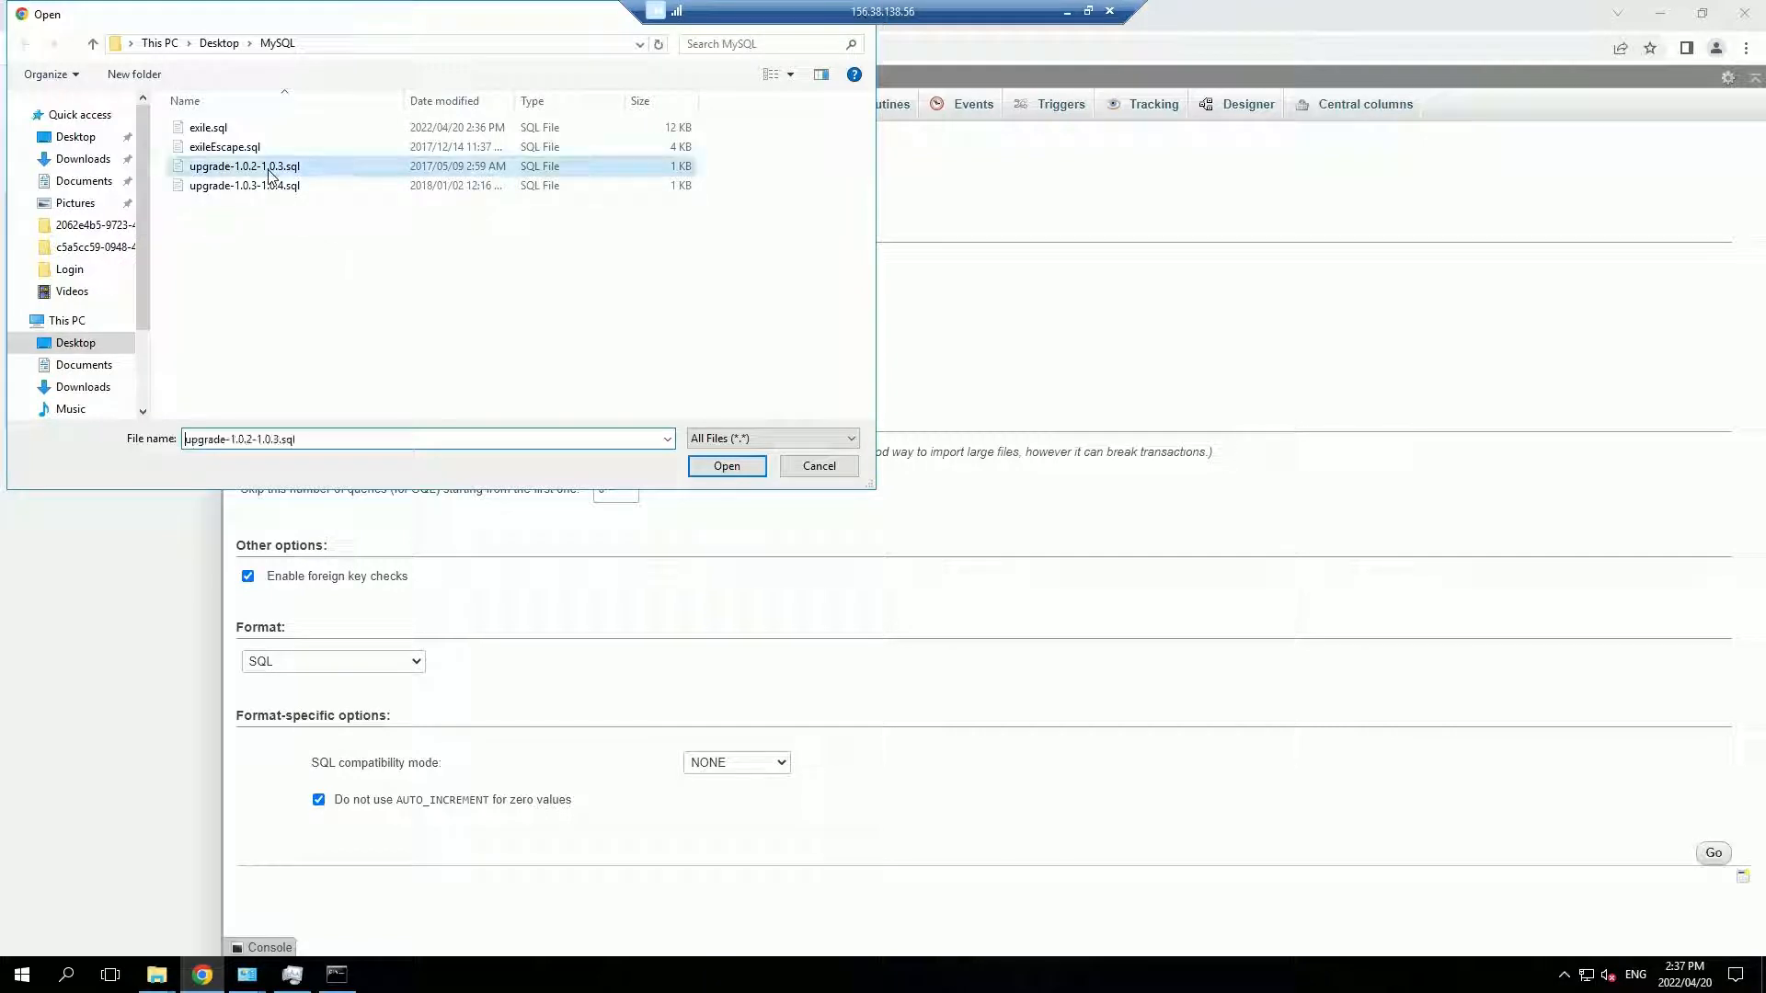
left_click(726, 467)
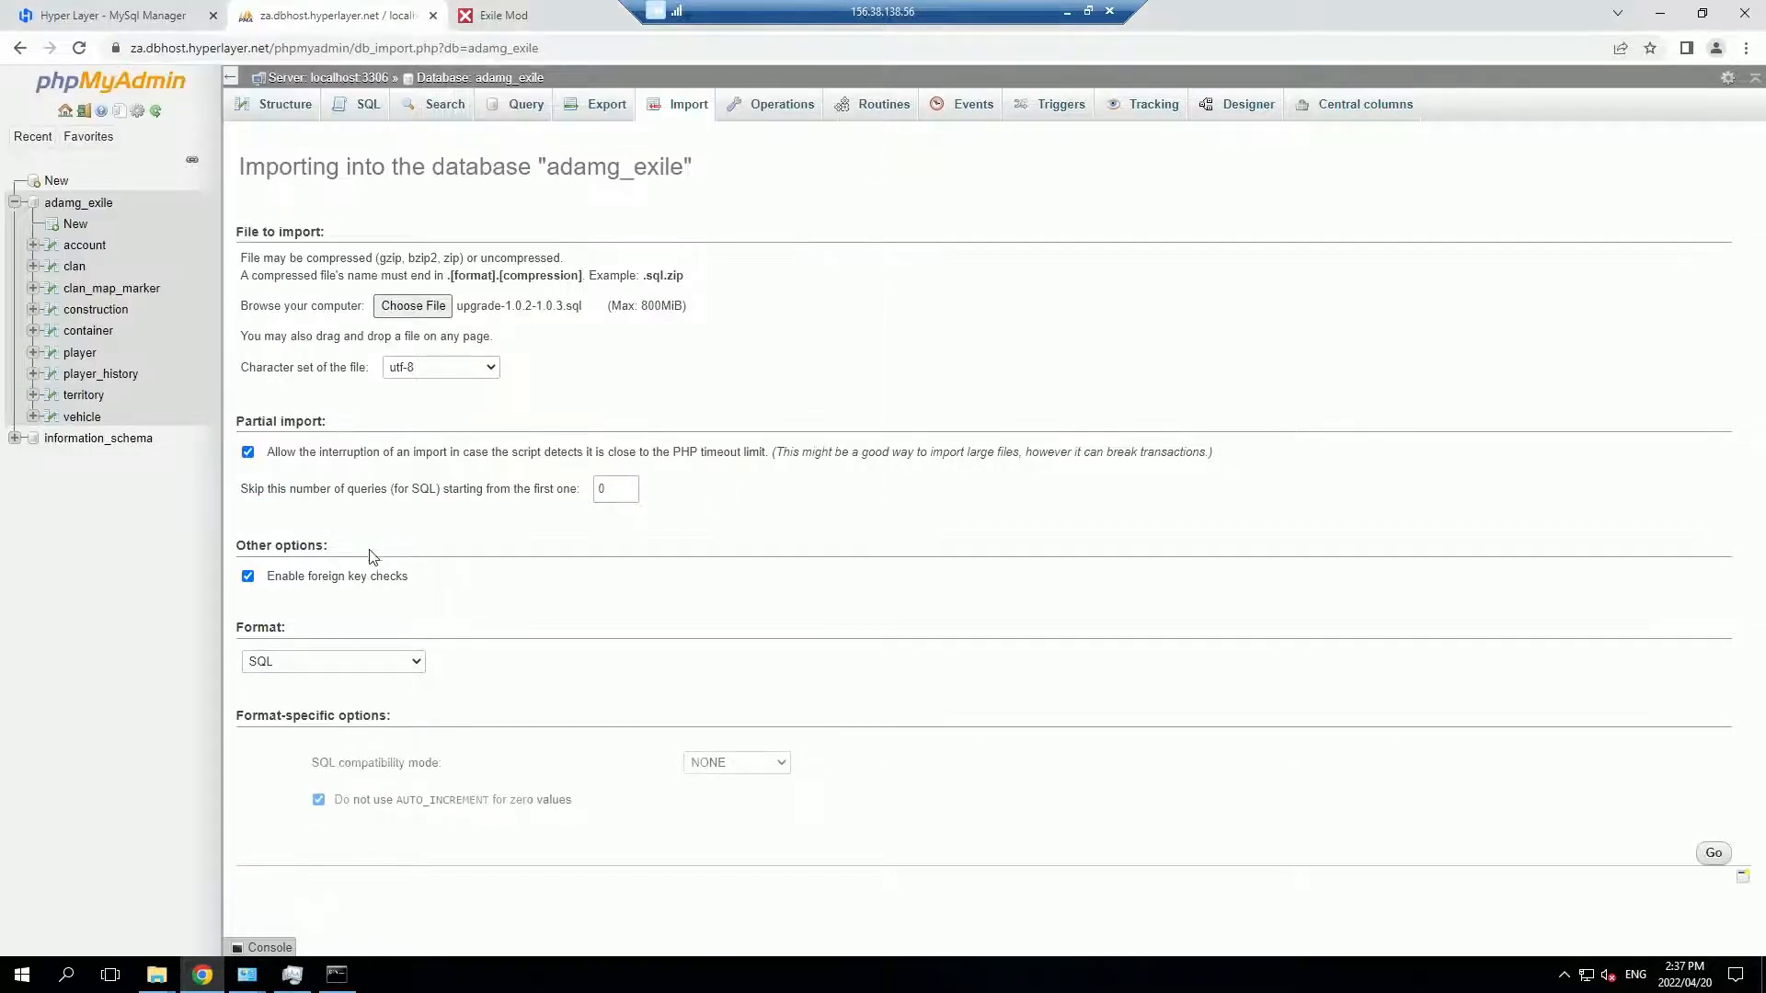
left_click(1713, 853)
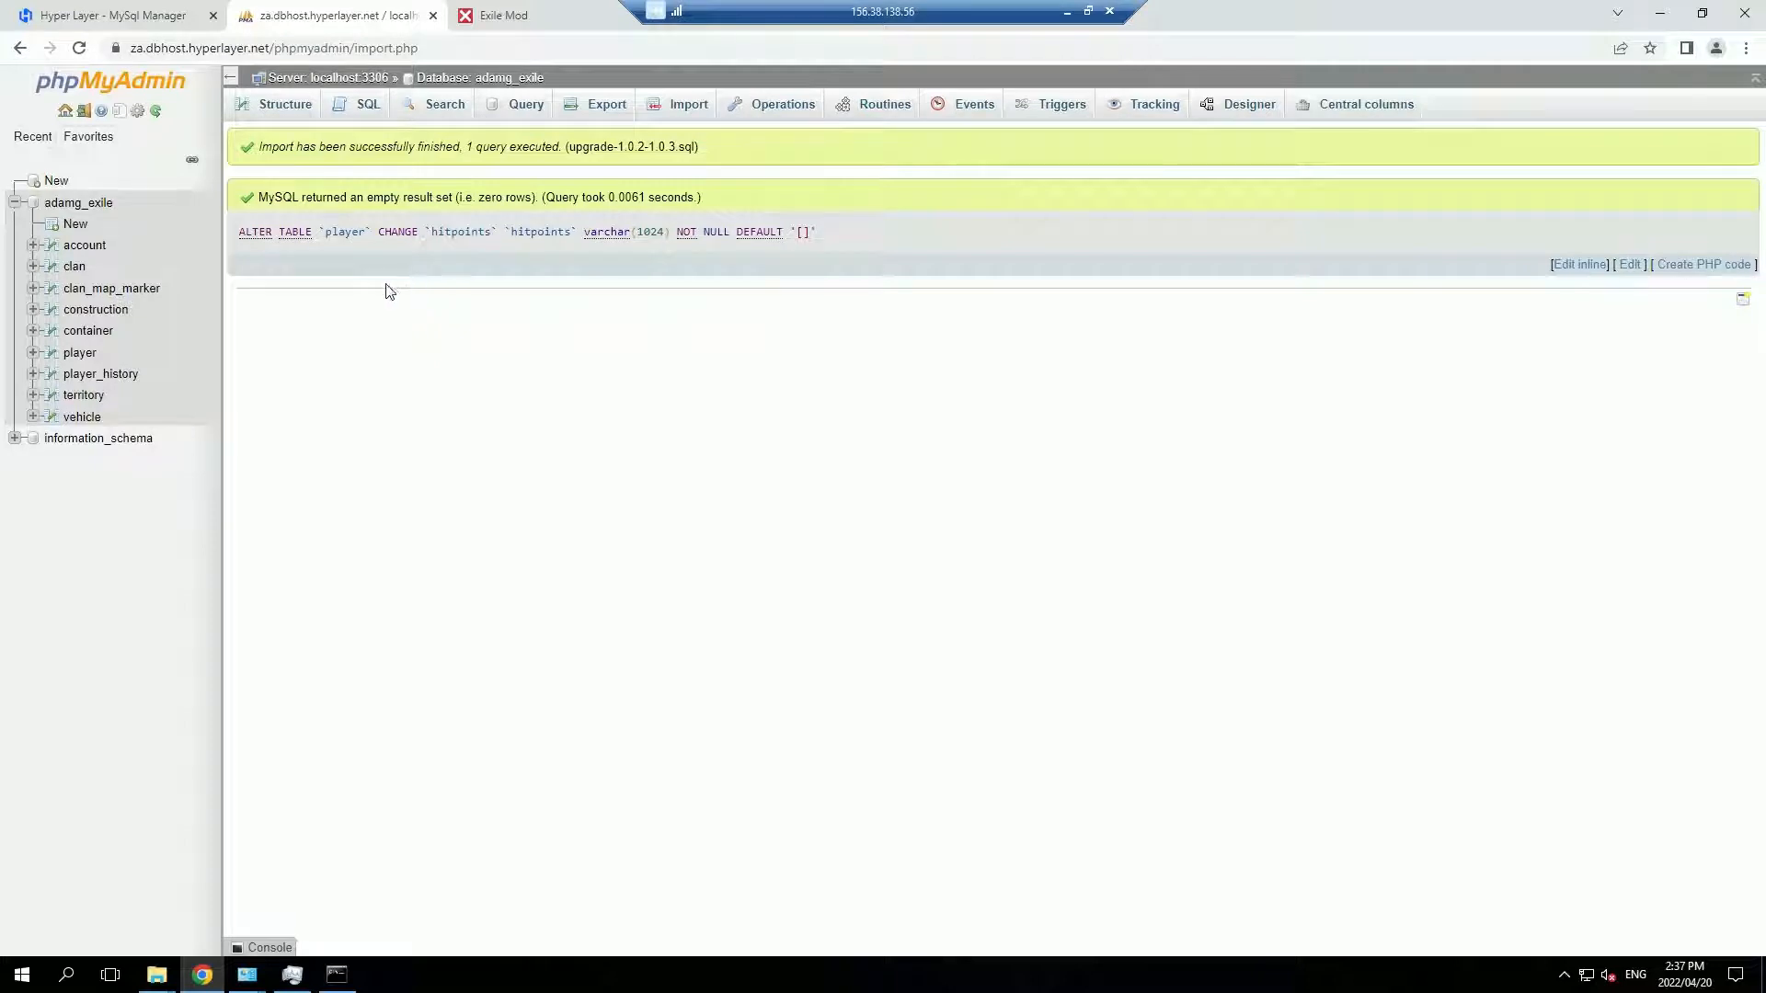
left_click(81, 203)
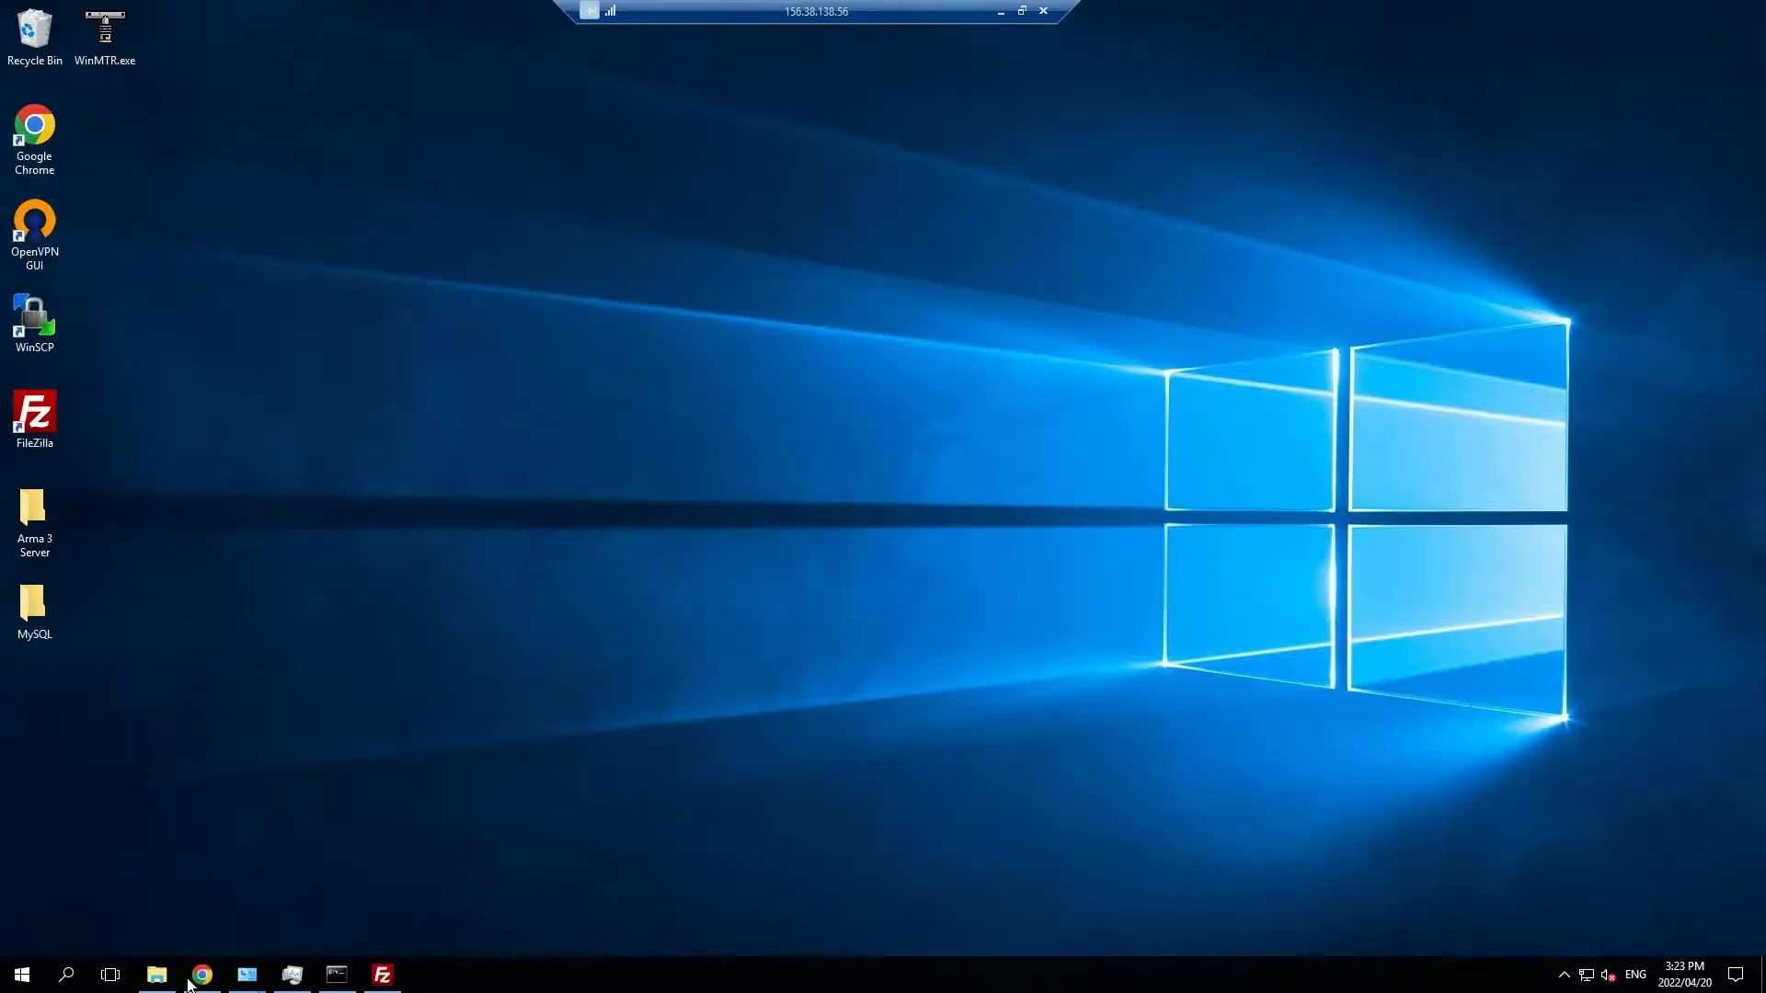
Stop the arma3 server and connect FileZilla to the 102.135.162.20_2302 server folder
left_click(189, 980)
left_click(622, 758)
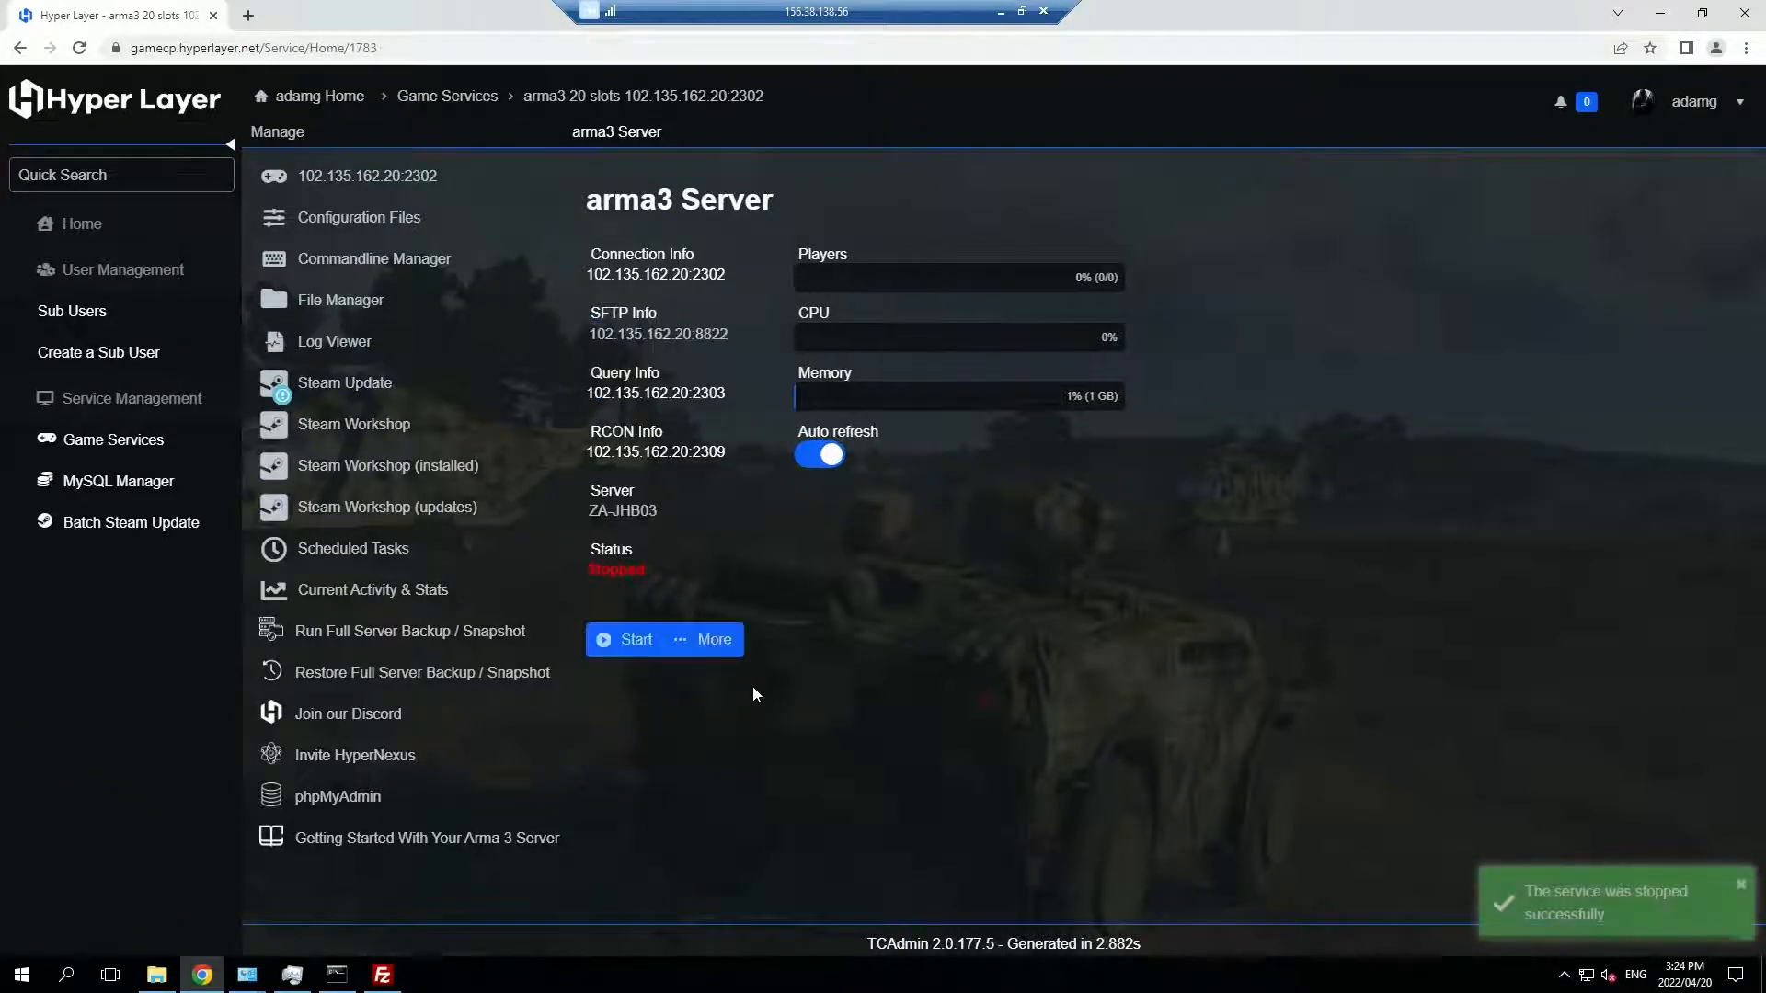
left_click(382, 974)
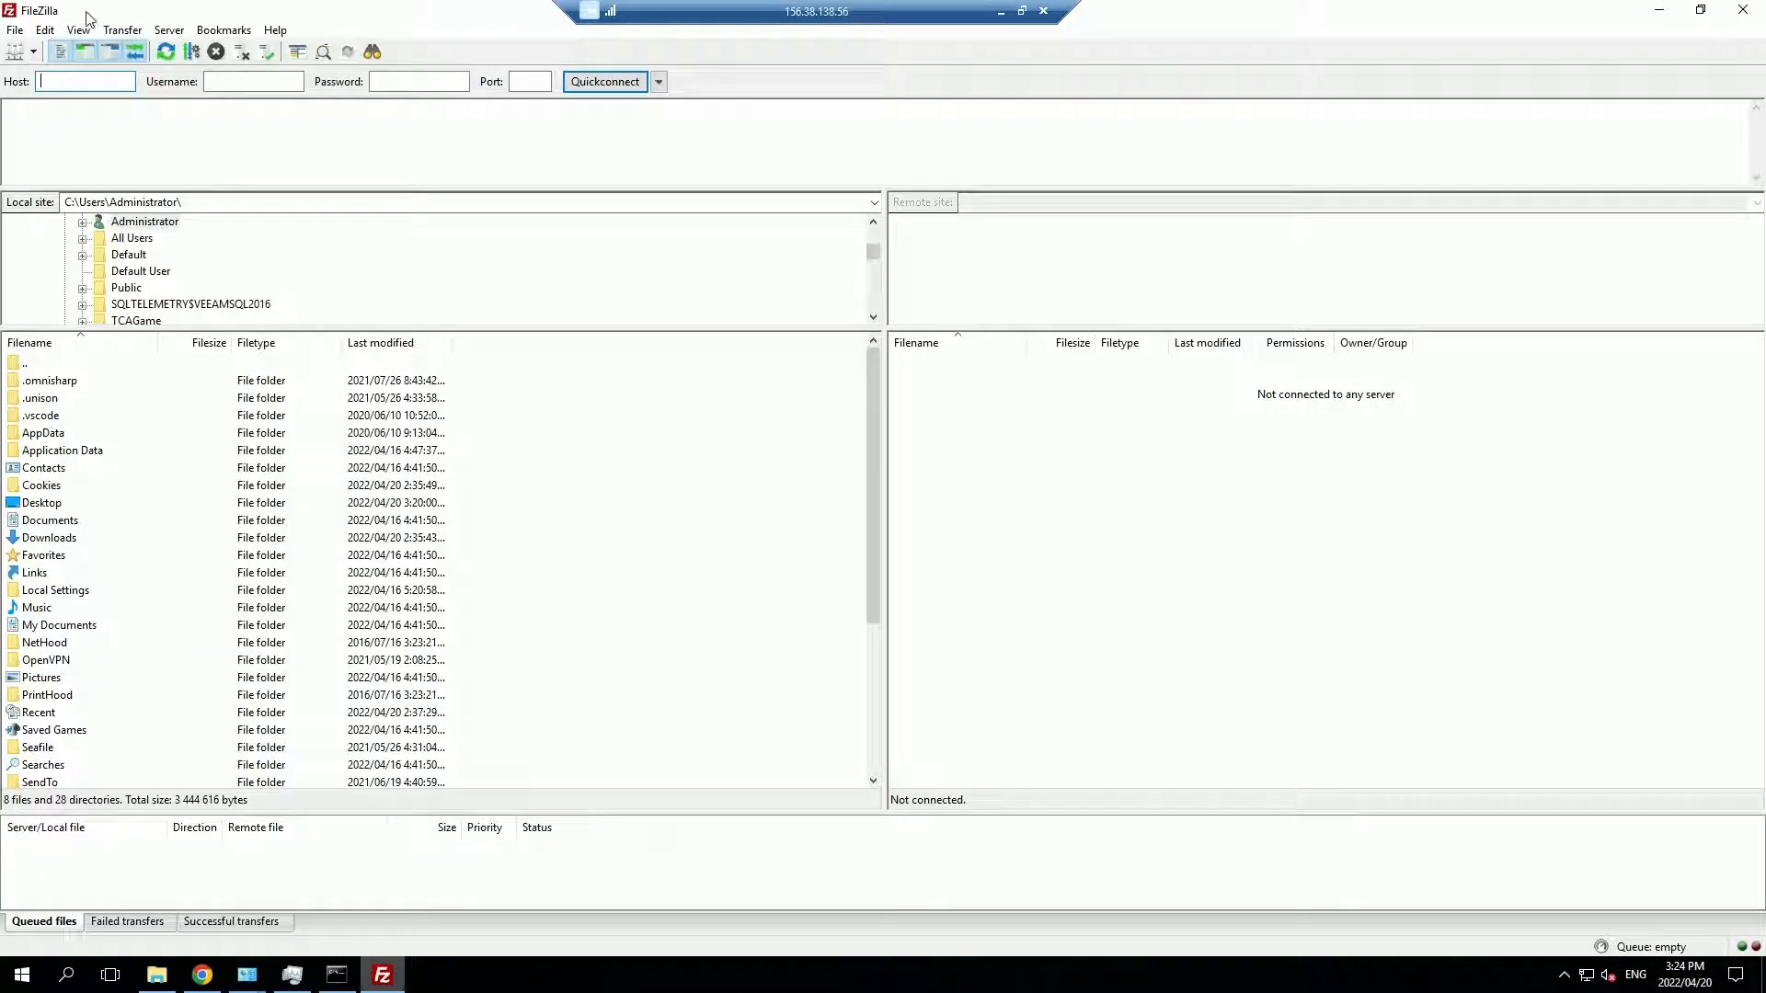
left_click(33, 53)
left_click(37, 79)
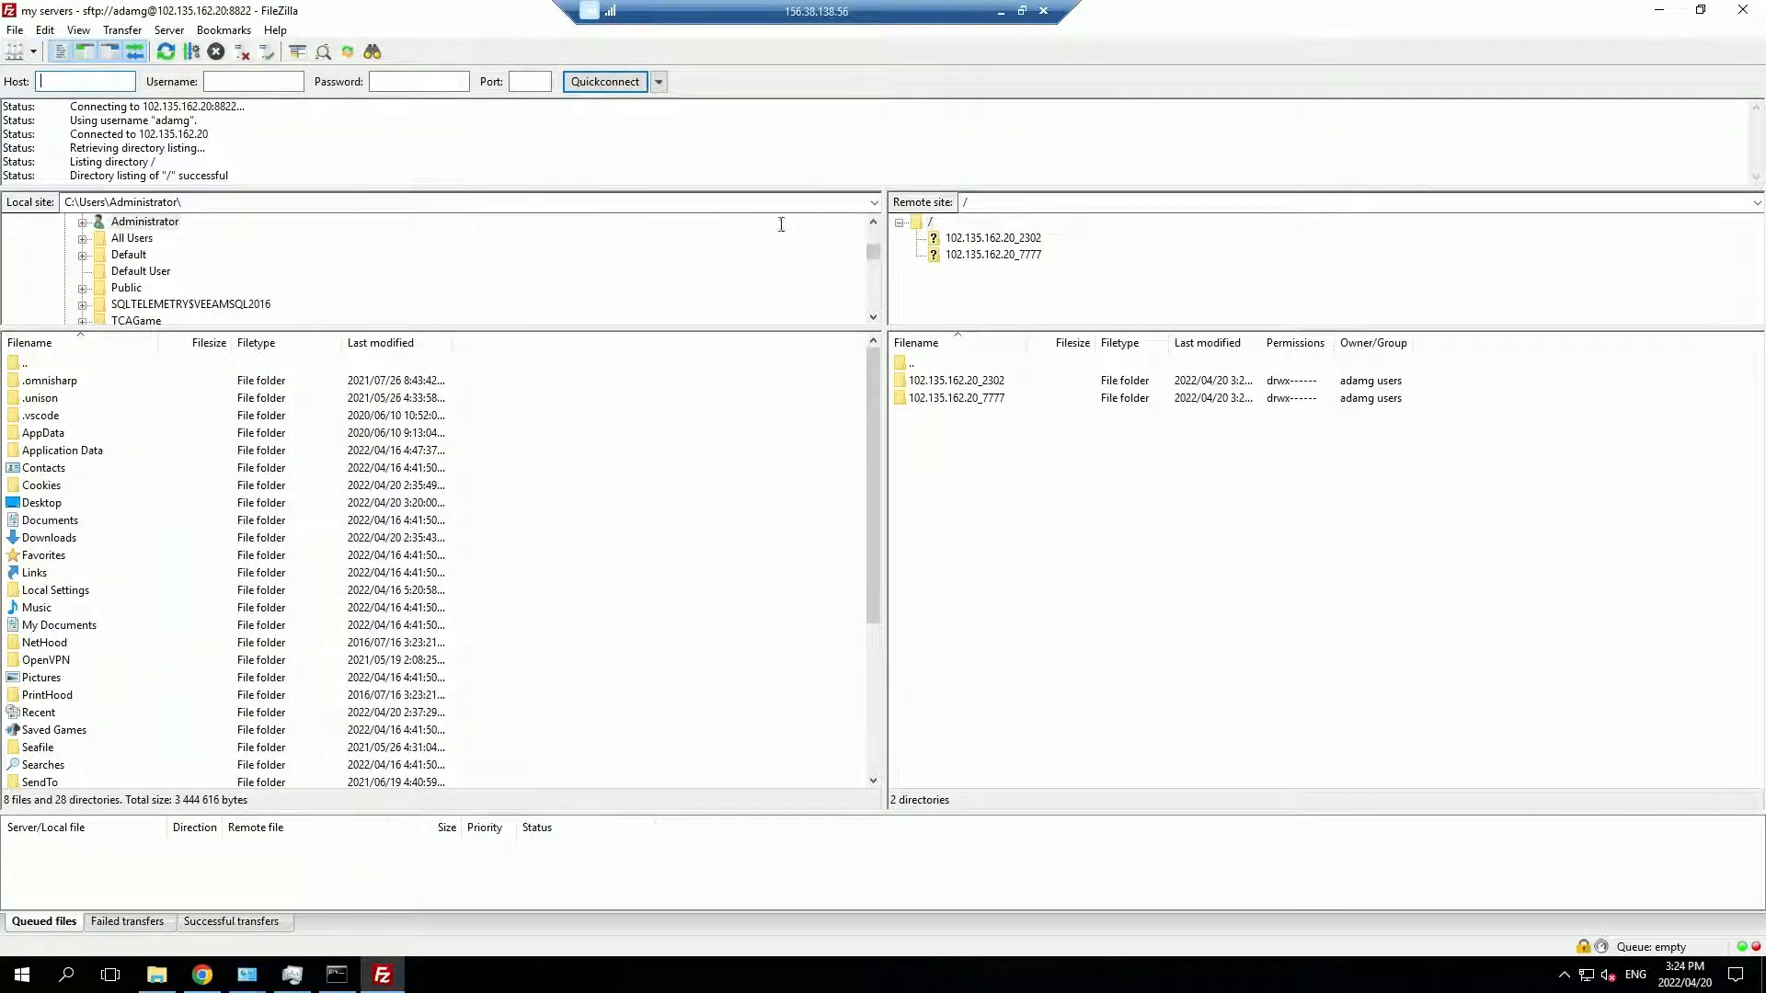
double_click(986, 381)
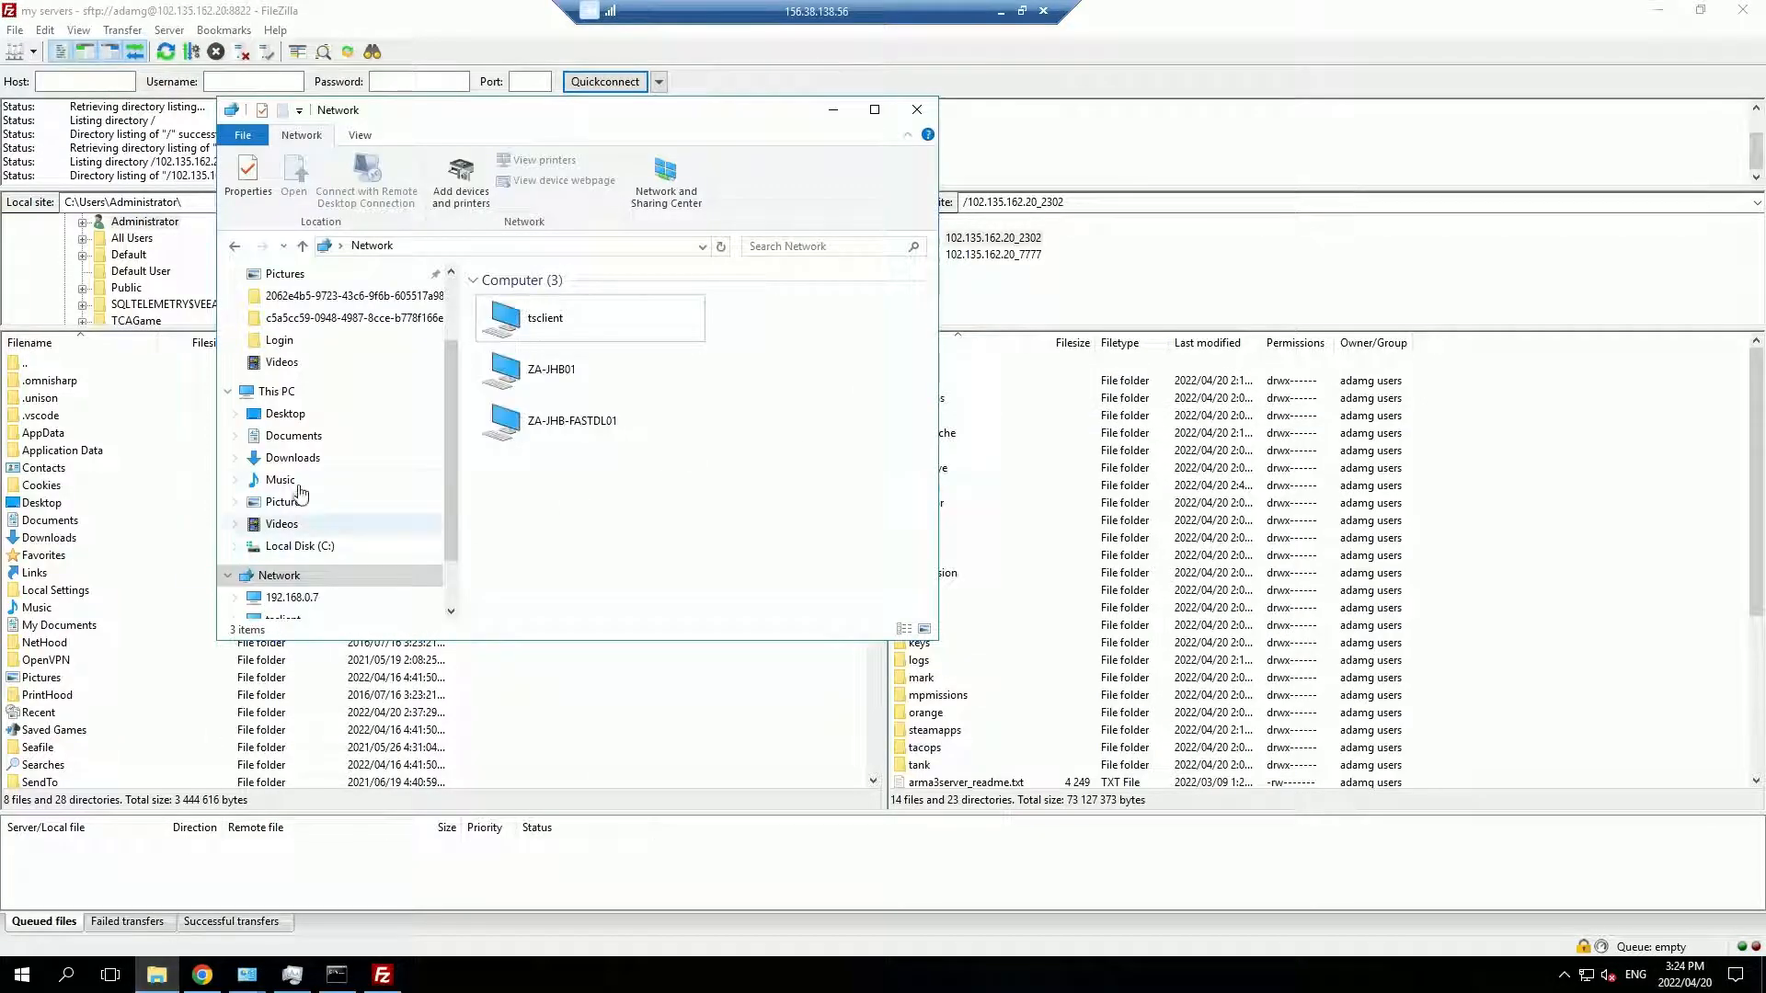
Upload the six Desktop Arma 3 Server items, overwriting all existing files
scroll(340, 423, "up", 3)
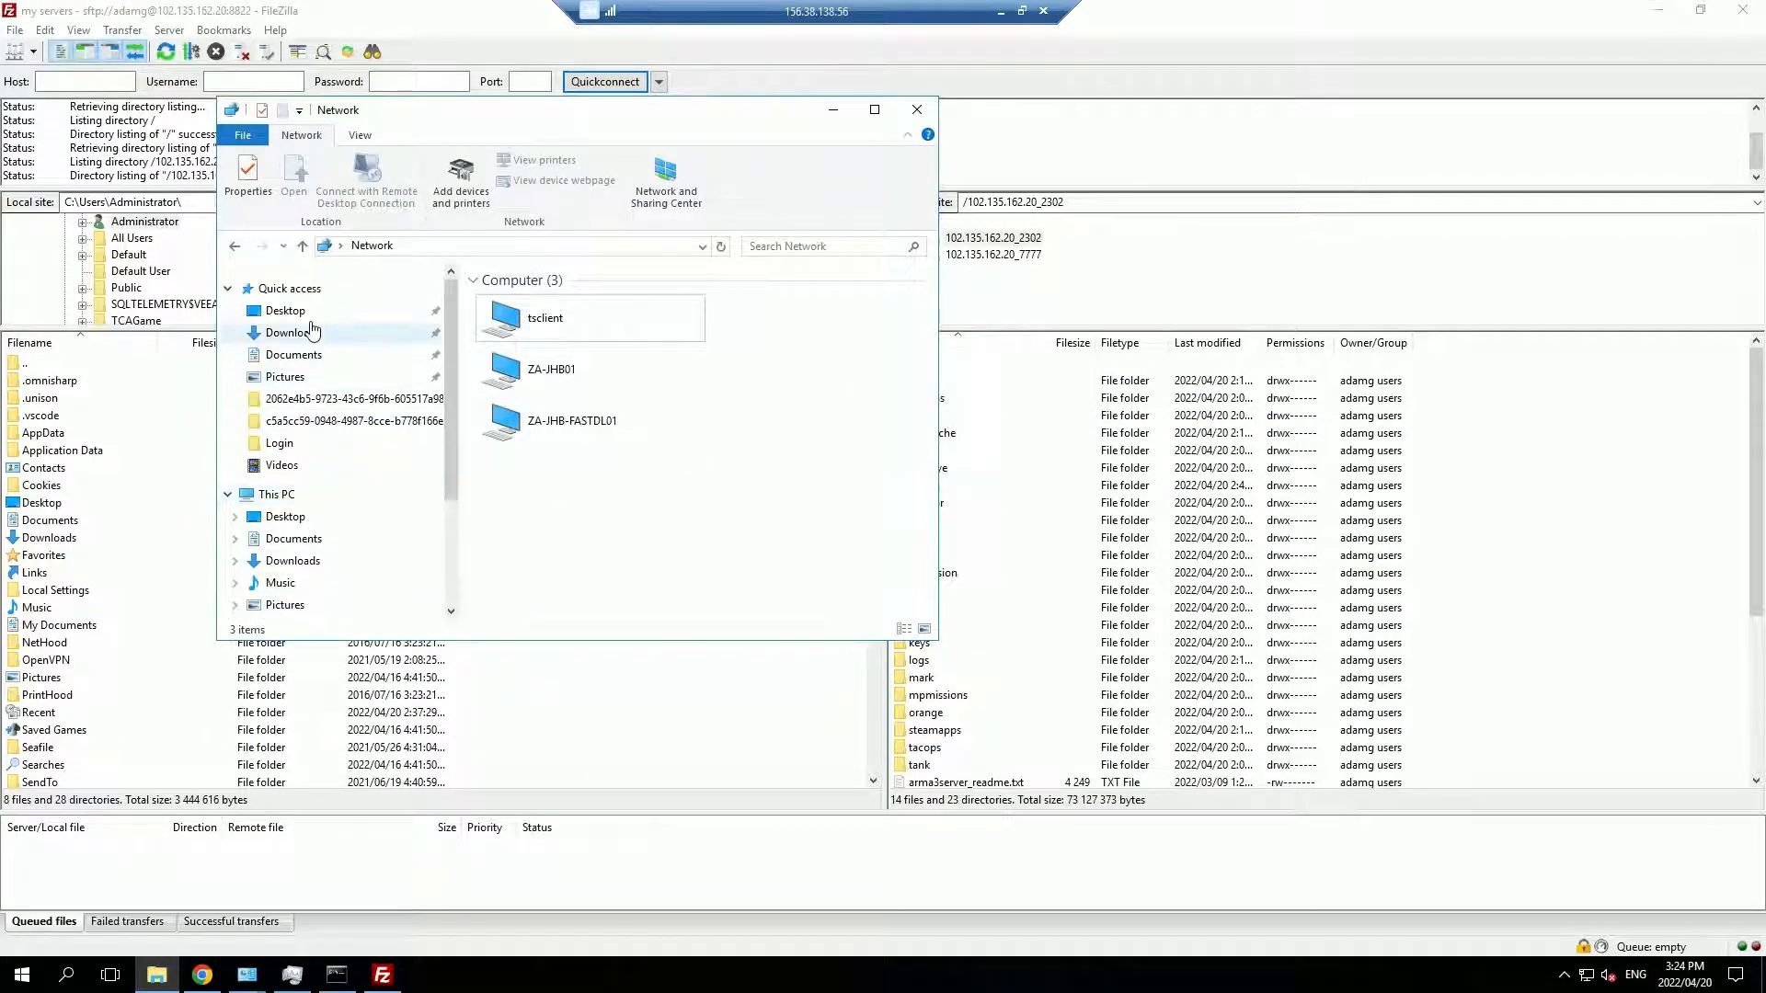
left_click(285, 310)
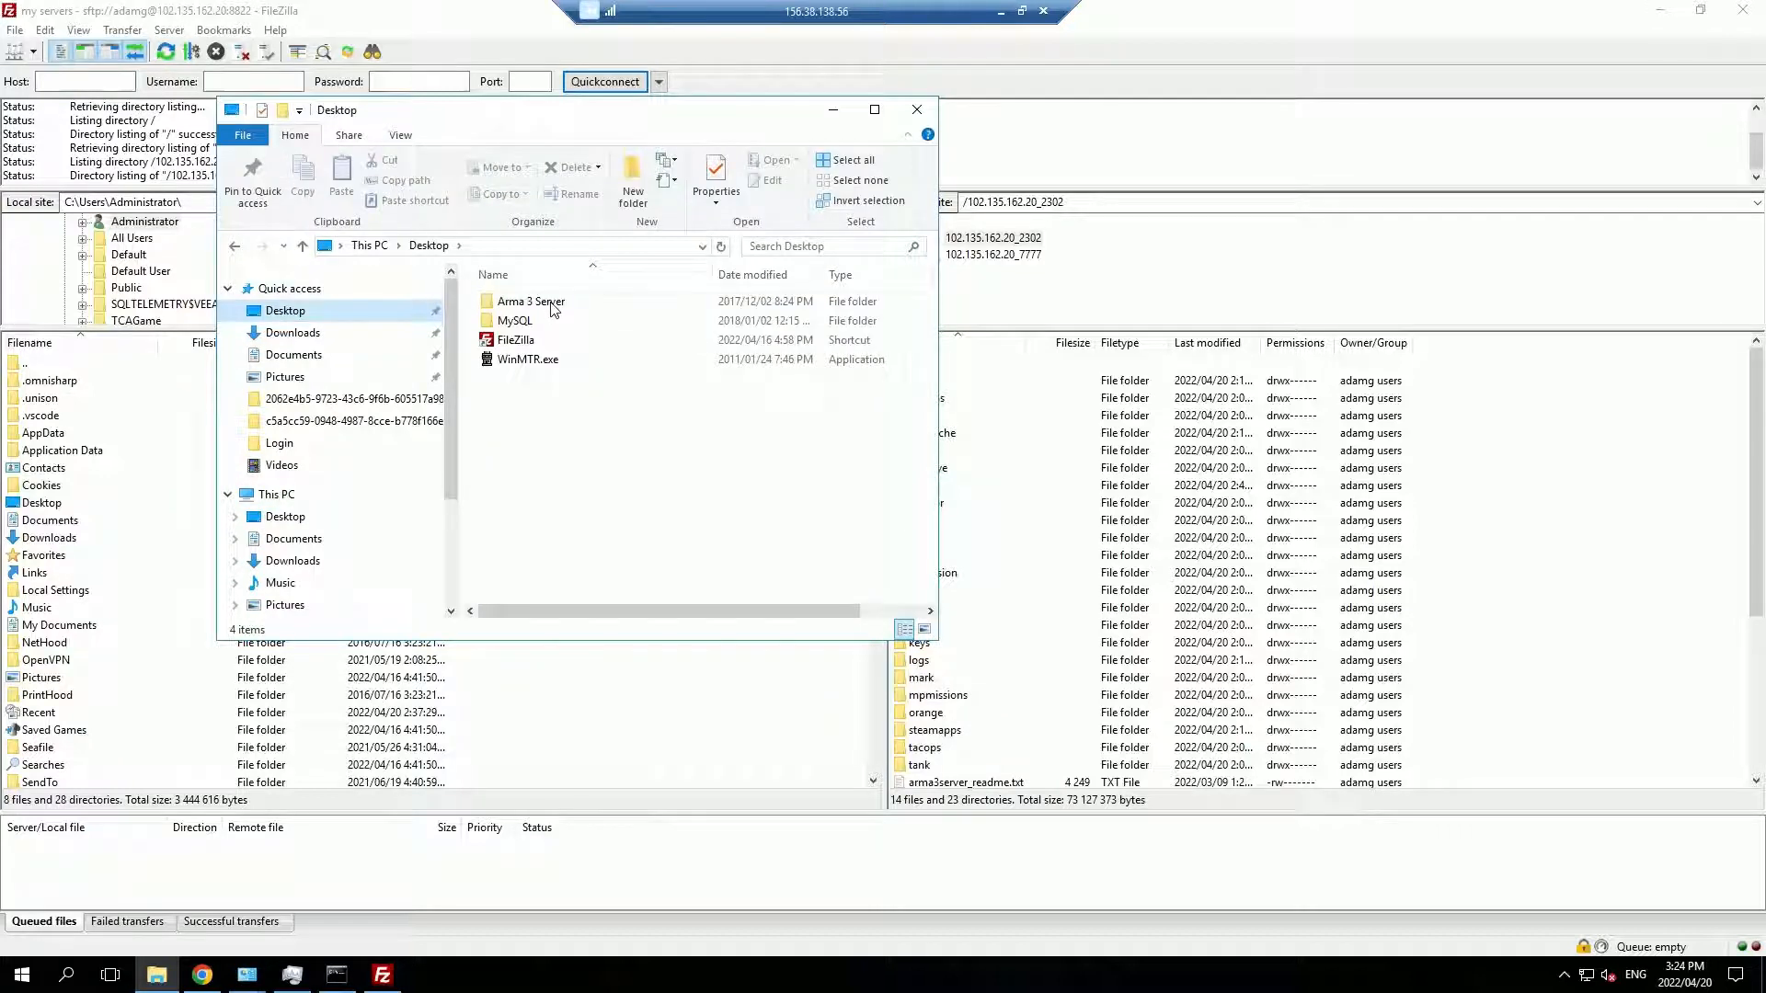
double_click(549, 304)
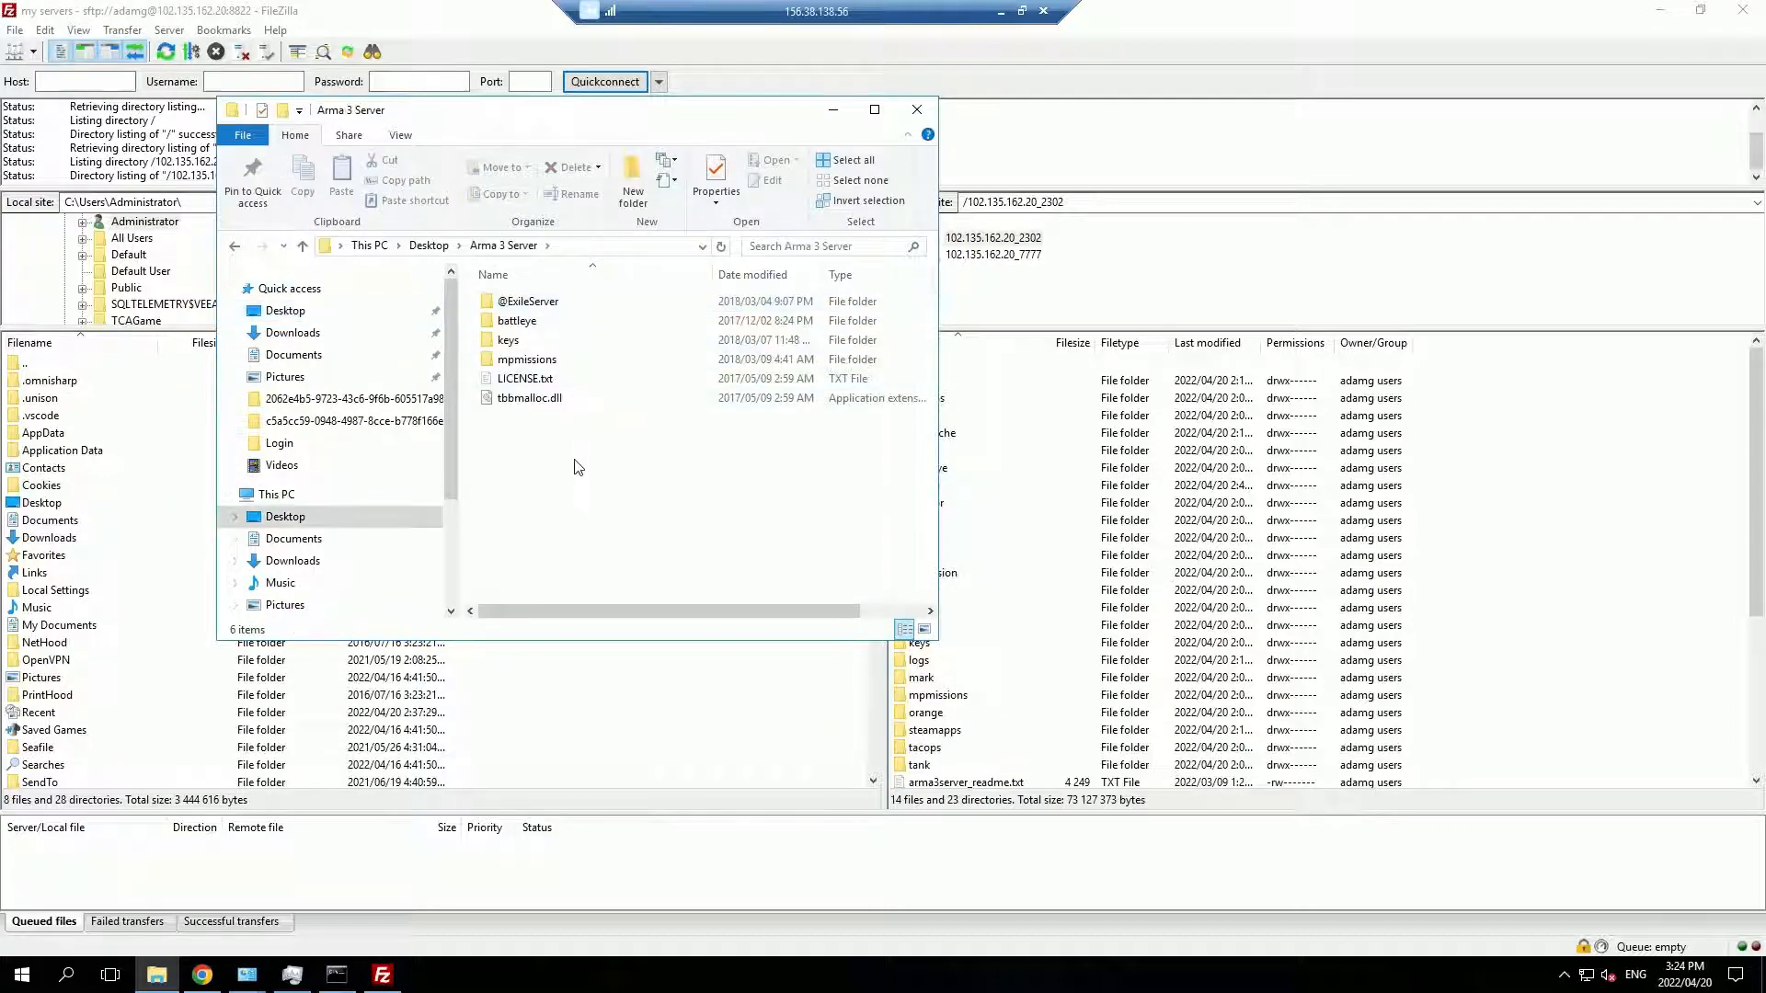
left_click_drag(575, 460, 1580, 506)
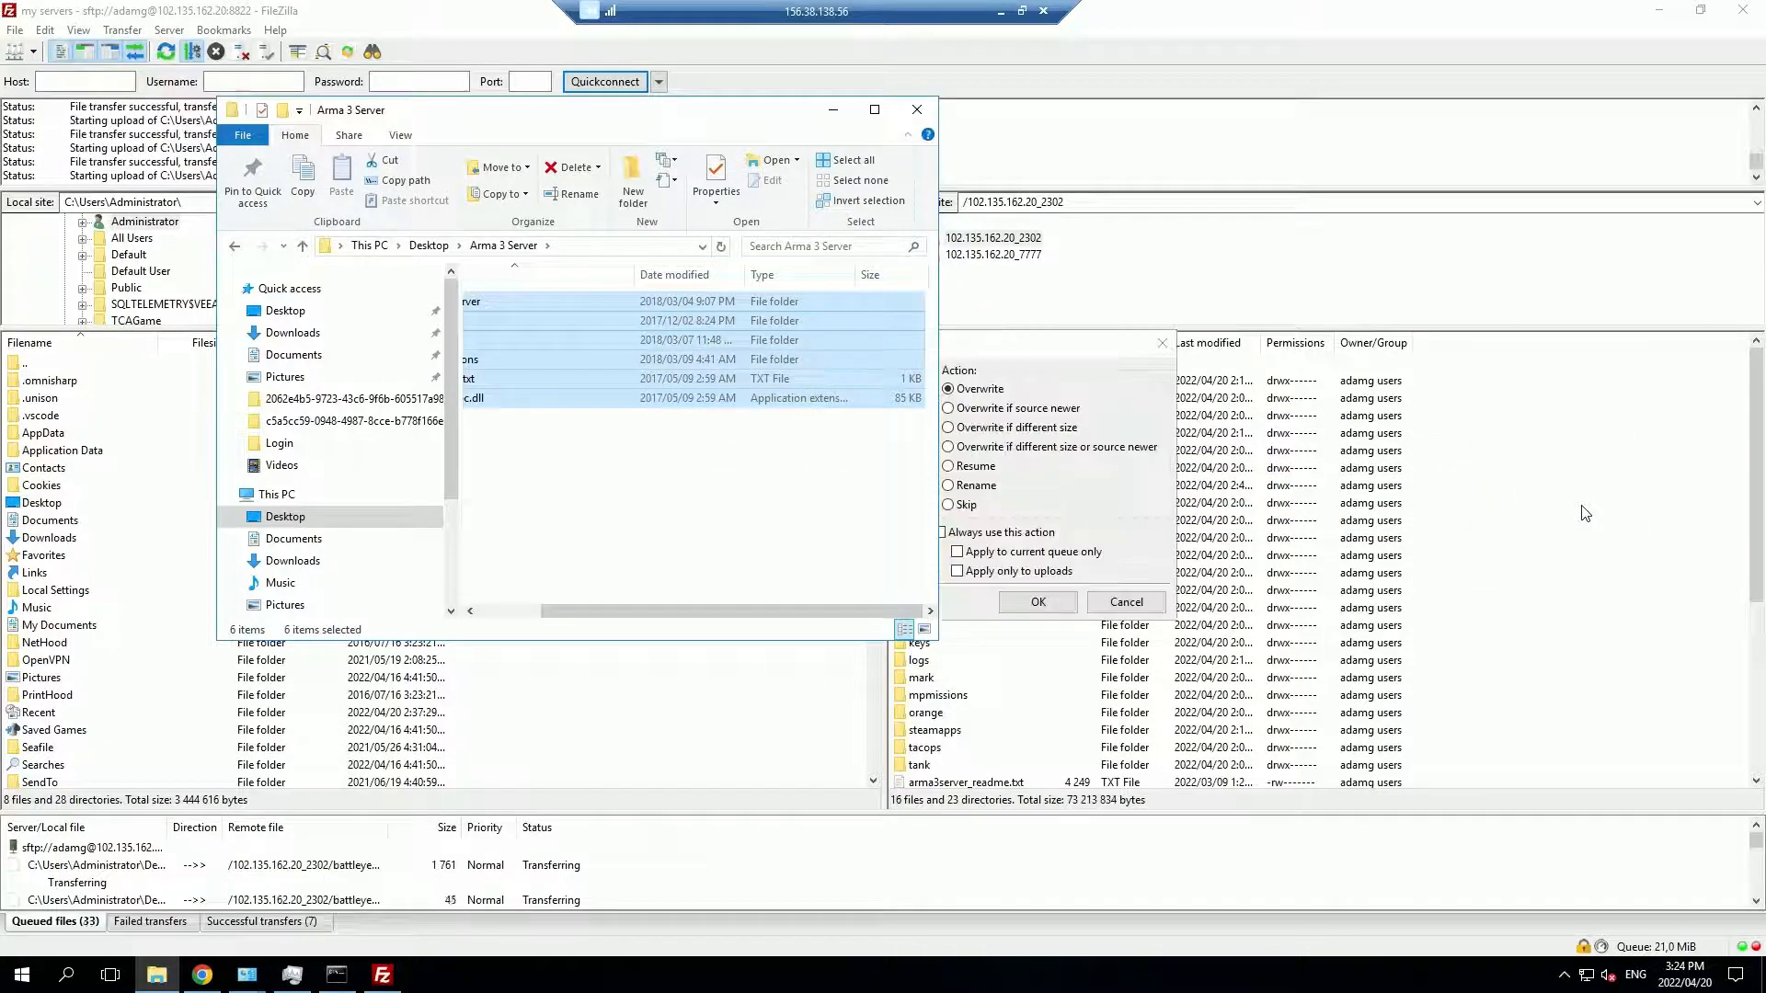
left_click(834, 111)
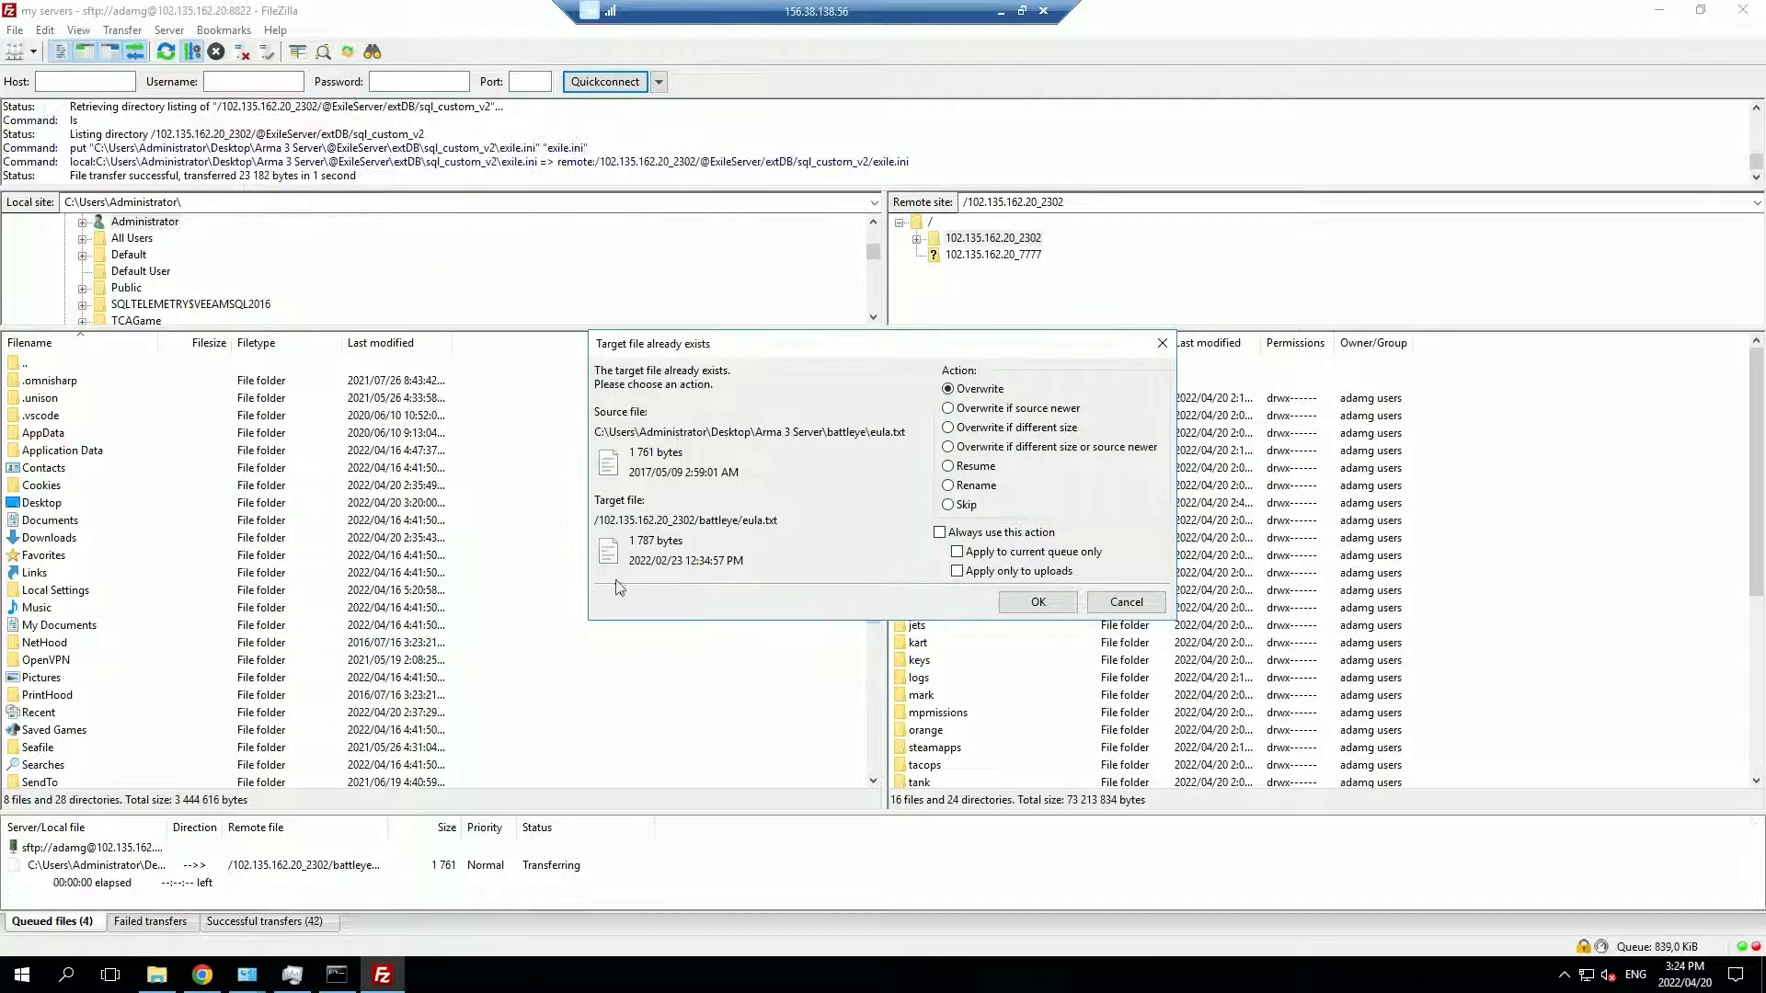
left_click(985, 552)
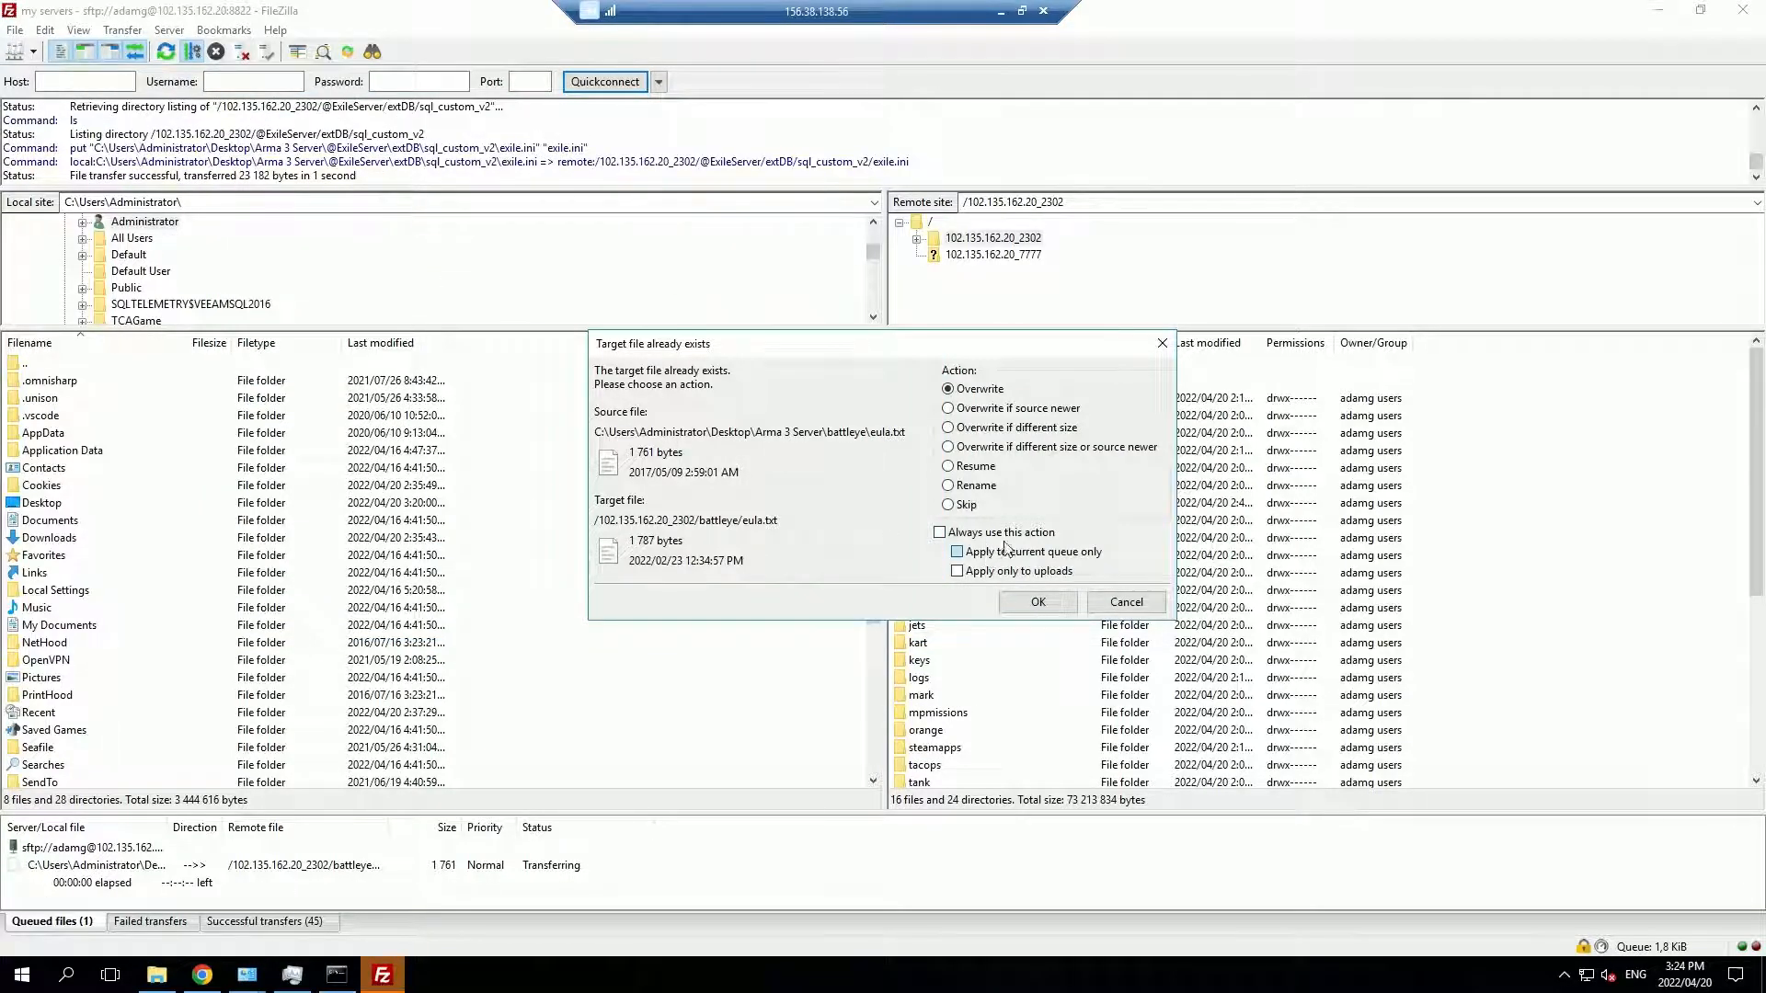
left_click(1038, 603)
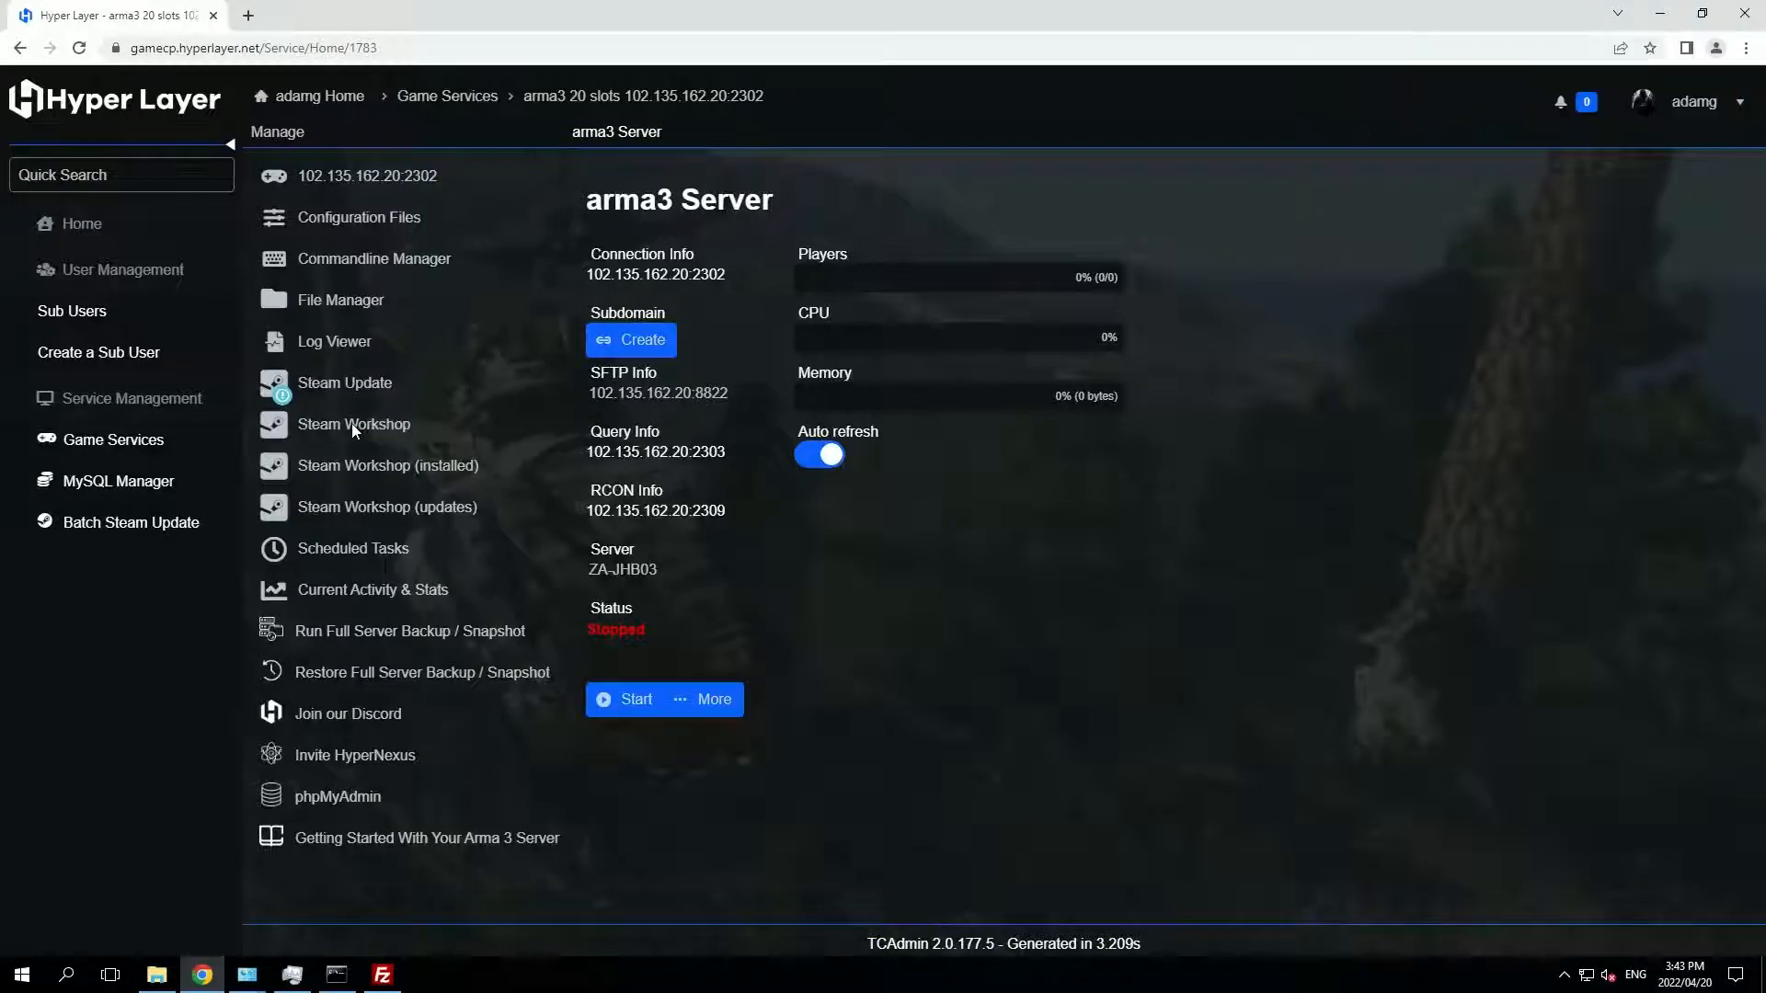
left_click(352, 424)
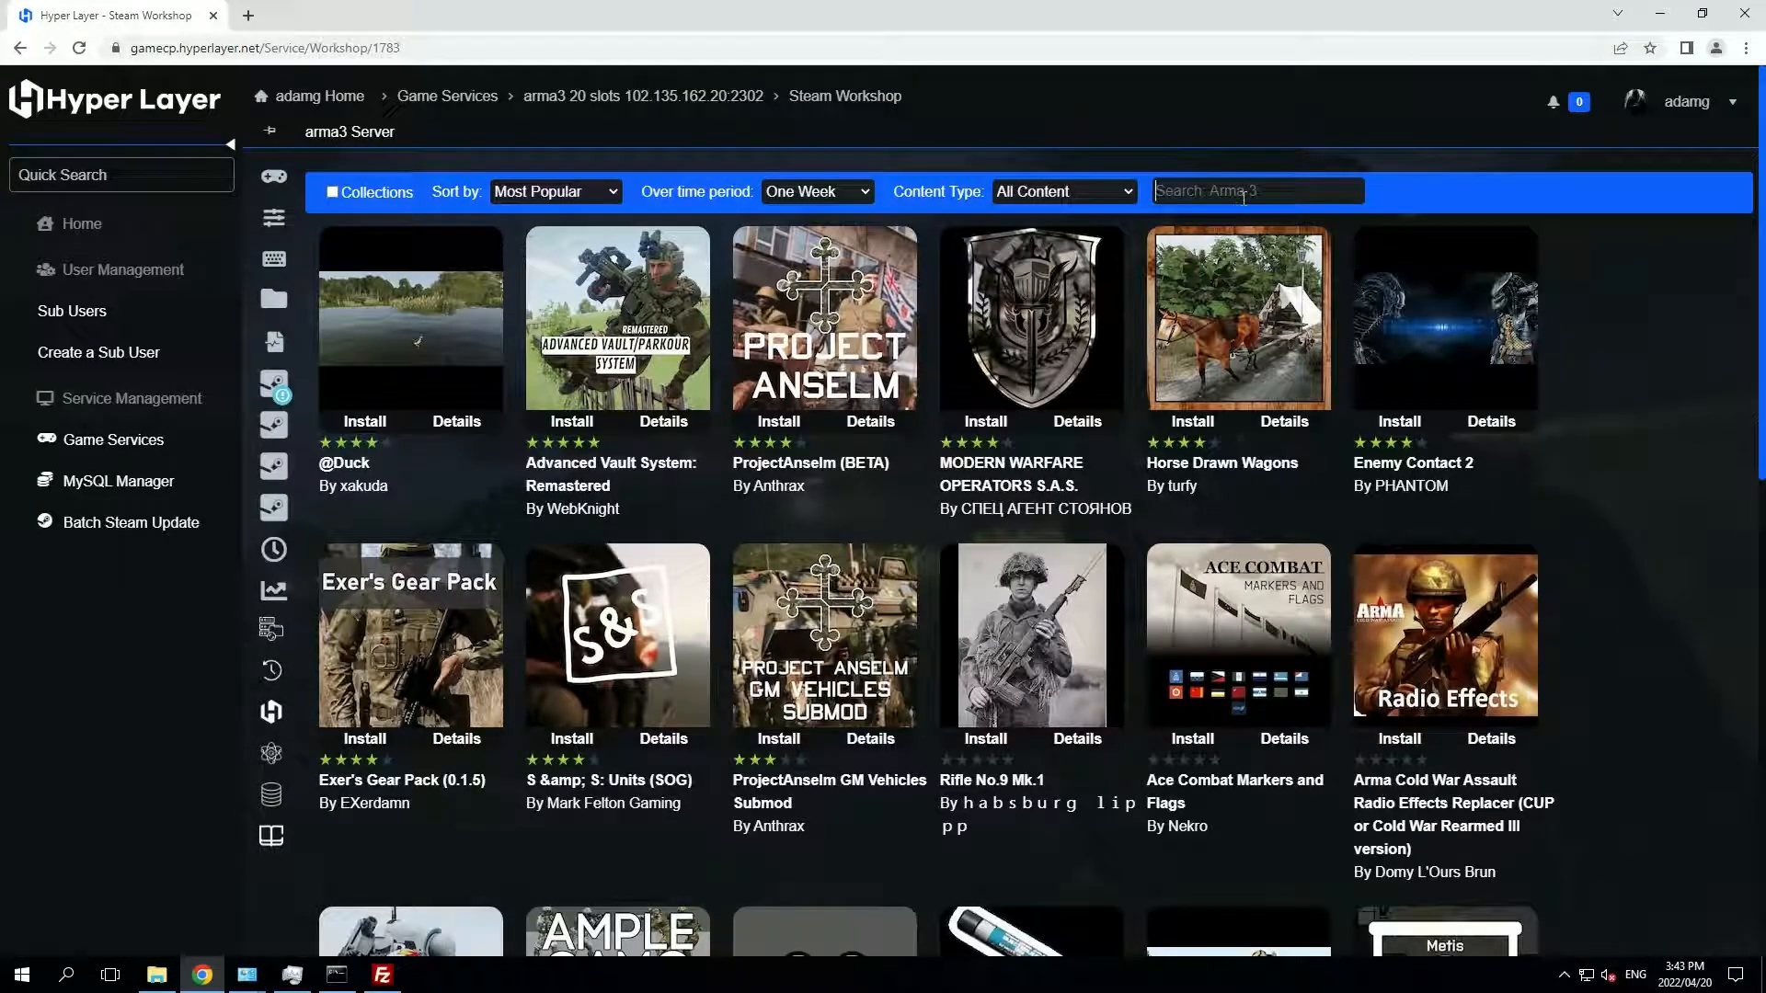
type("exilemod")
key("Return")
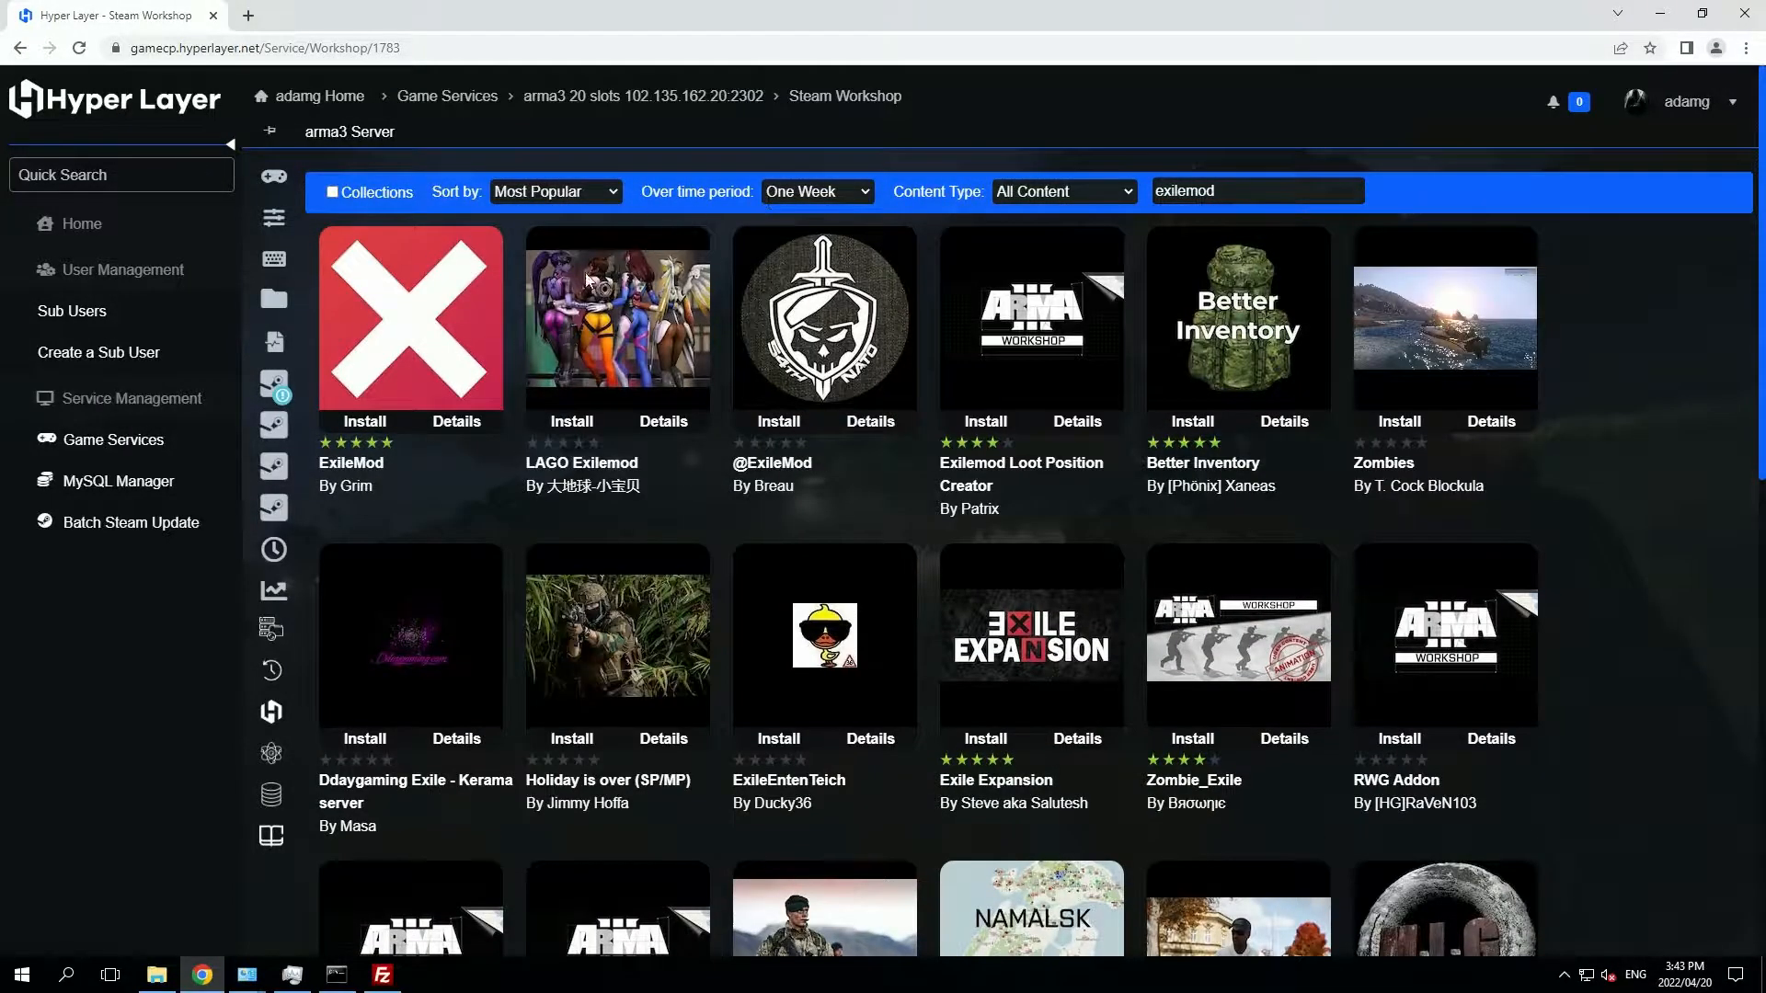
left_click(363, 424)
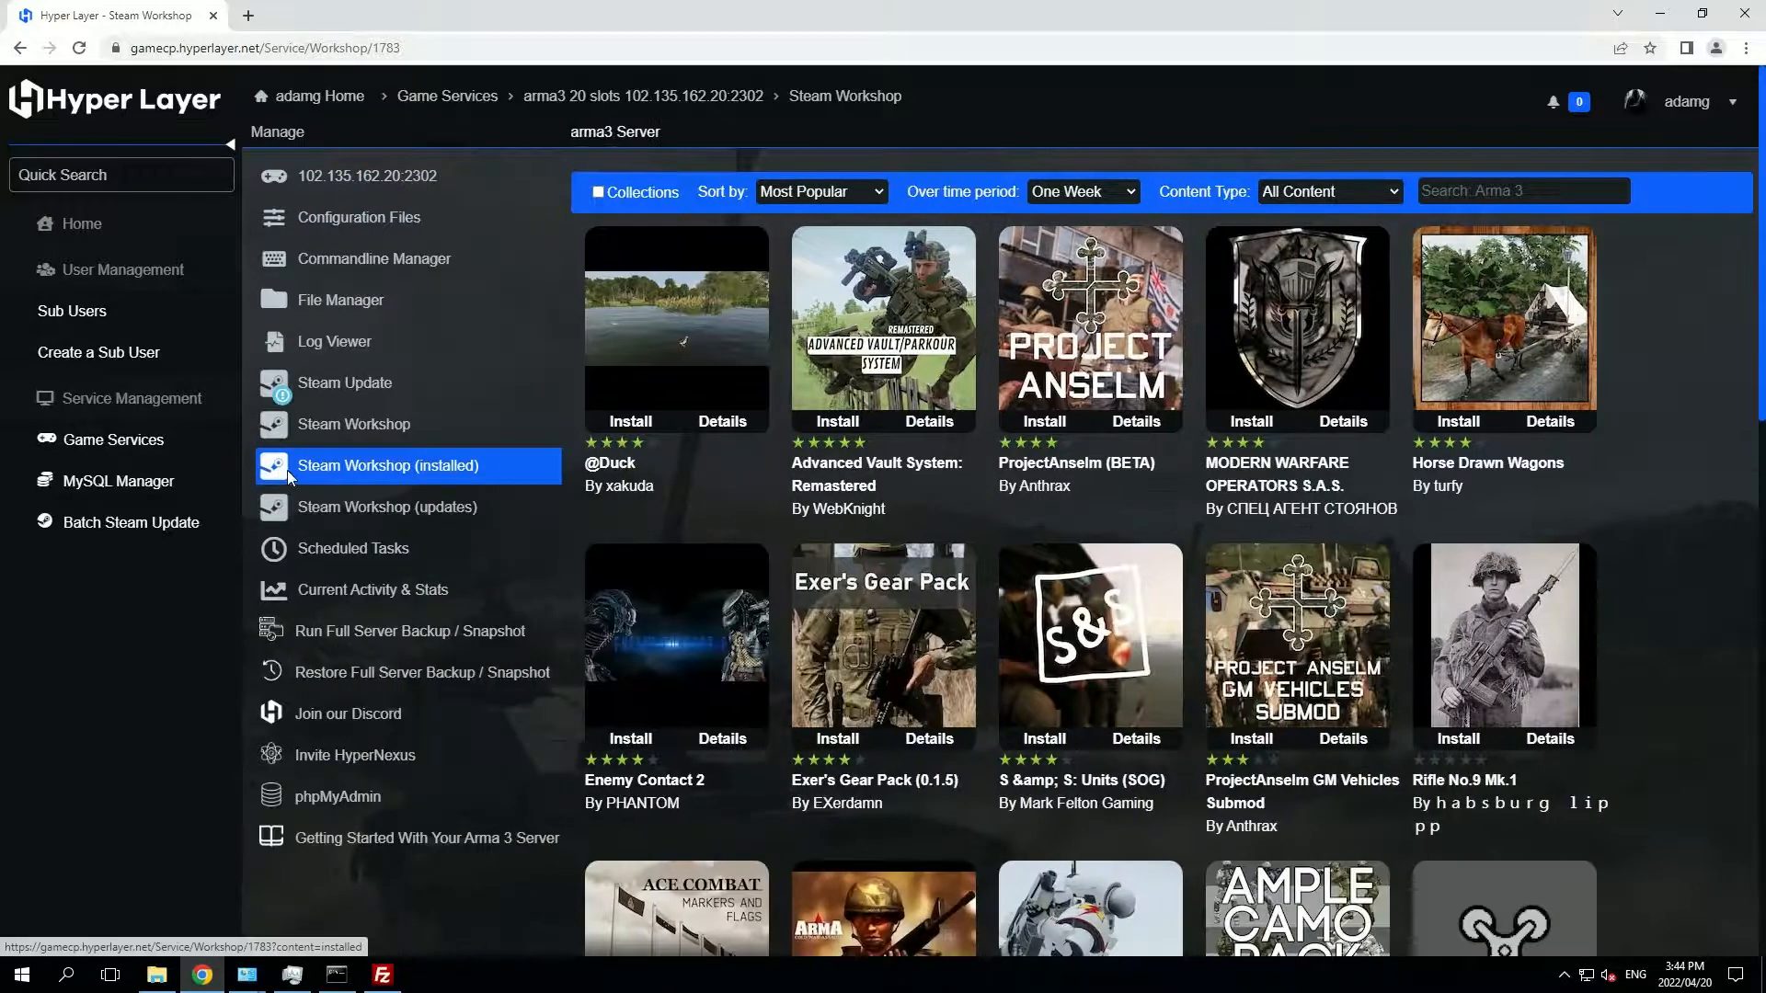
left_click(284, 473)
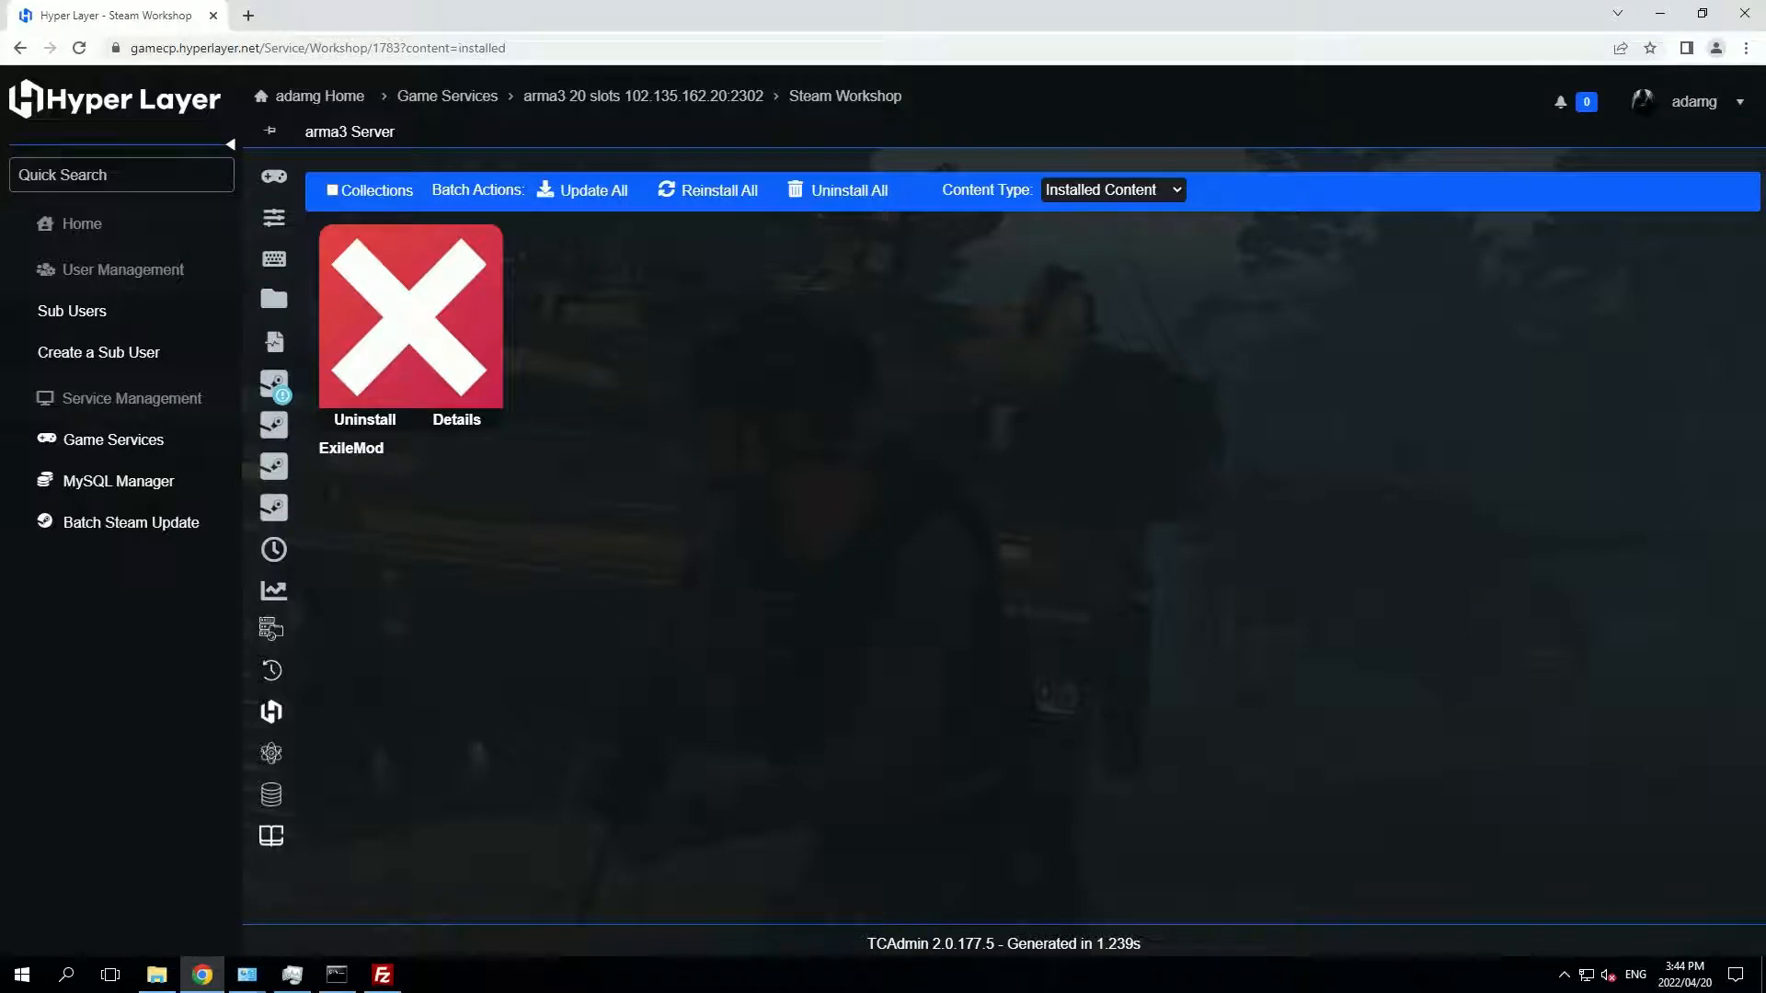
Start a new custom commandline described as exile with Mods and Server Mod enabled
left_click(274, 260)
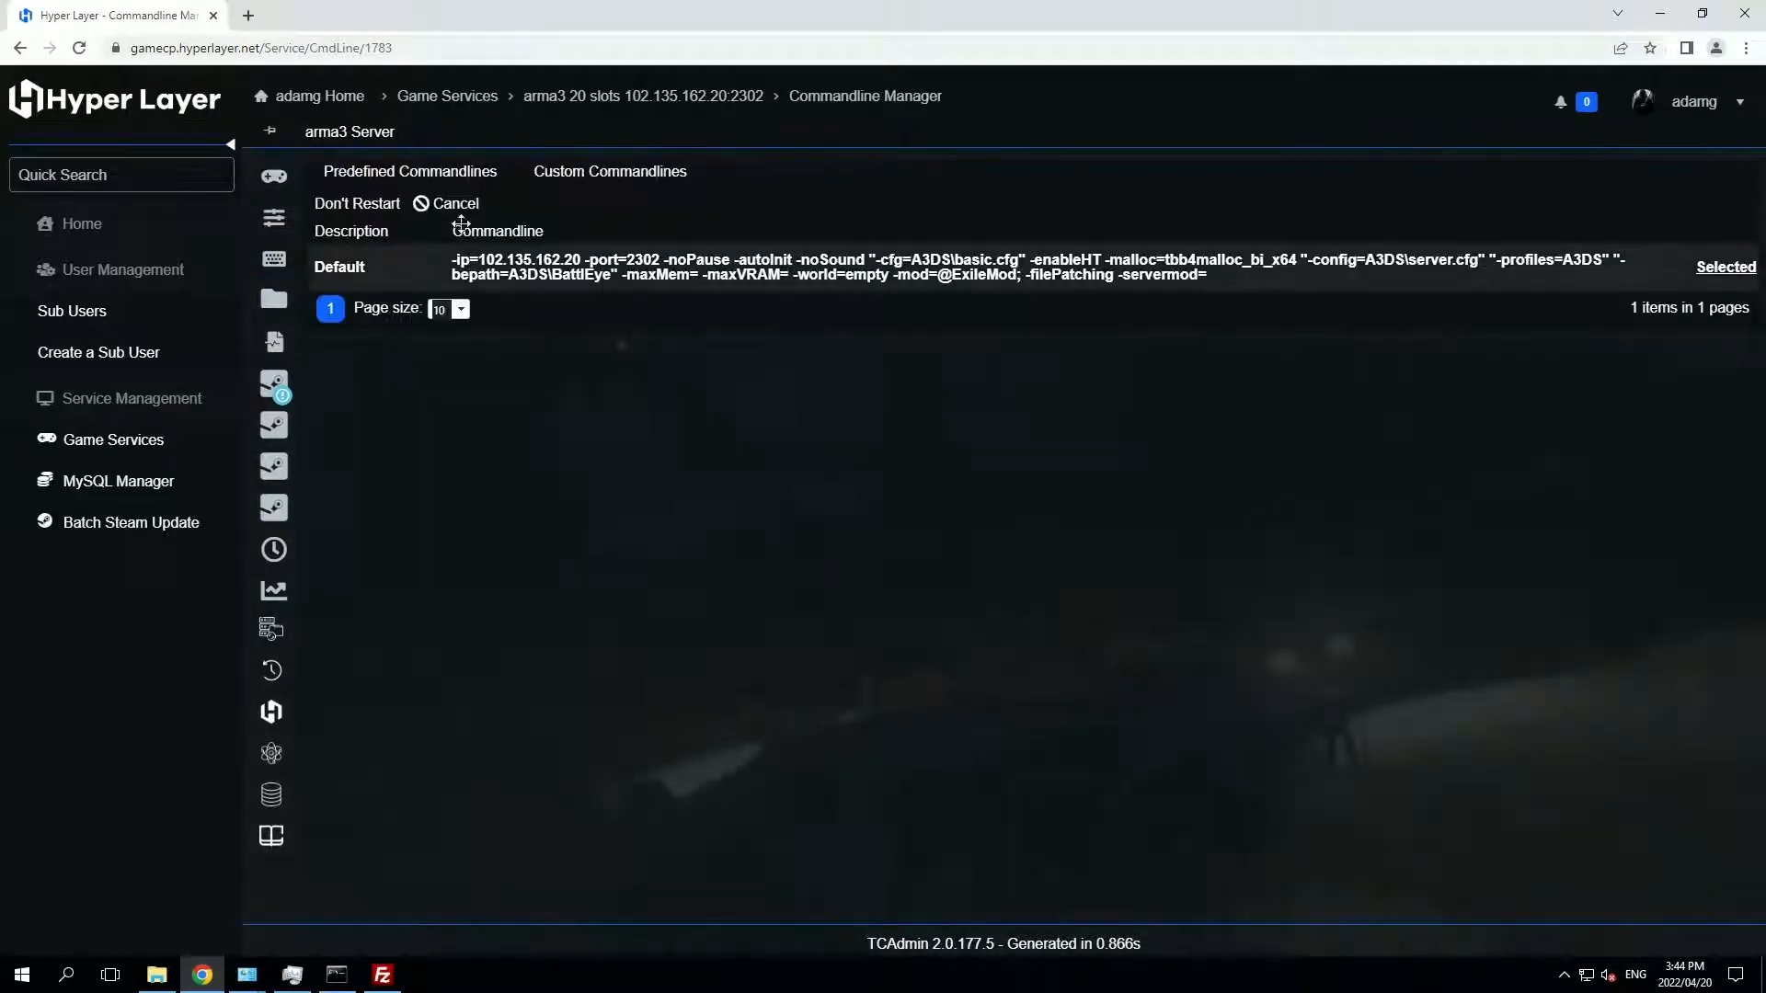
left_click(593, 173)
left_click(438, 202)
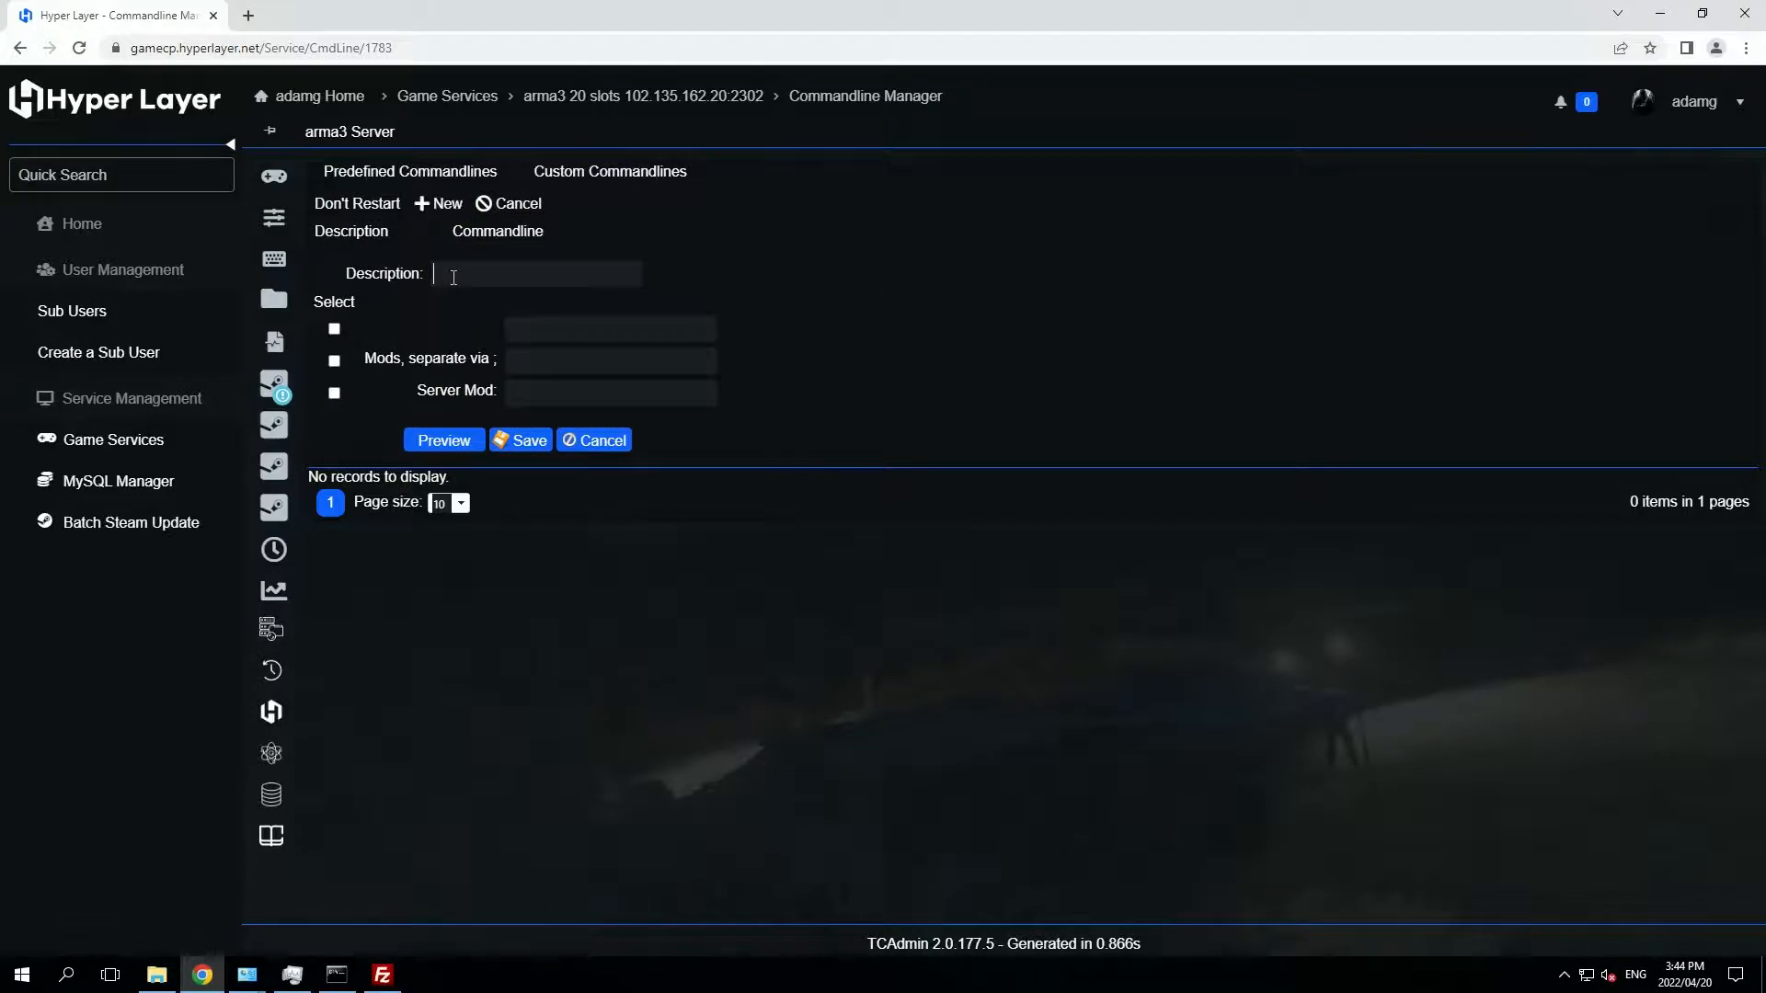
type("exile")
left_click(337, 394)
left_click(335, 394)
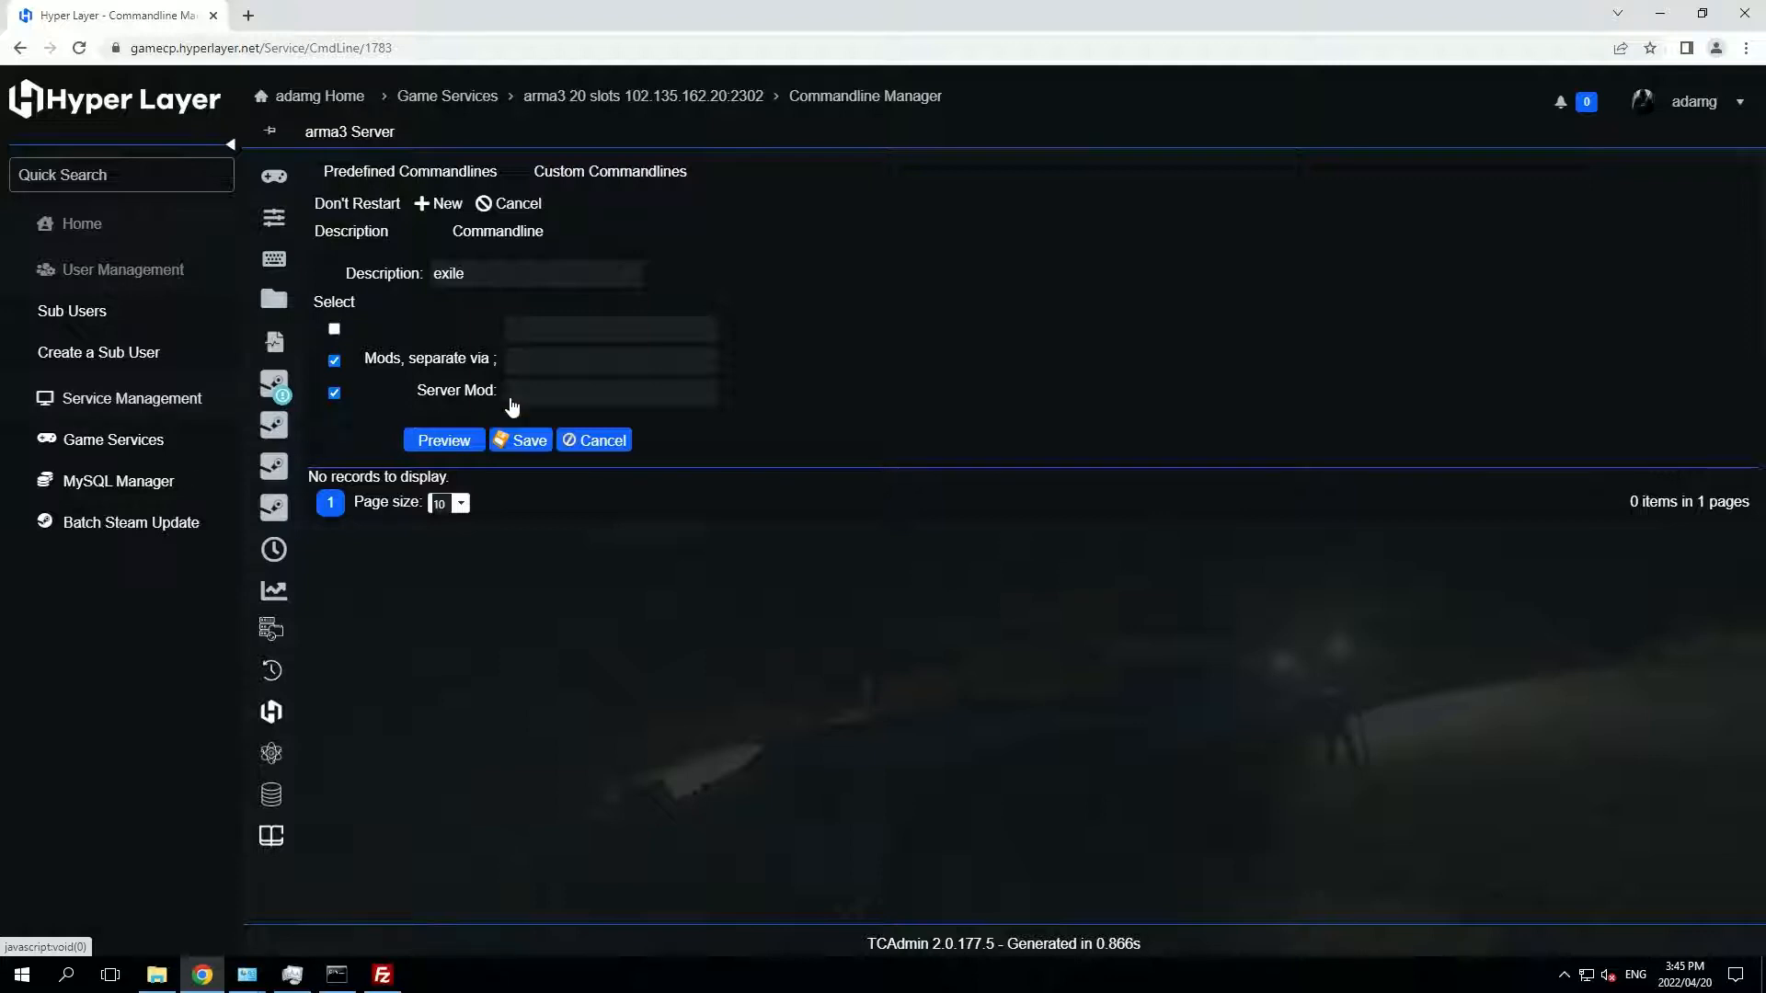
left_click(533, 361)
type("@ExileMod")
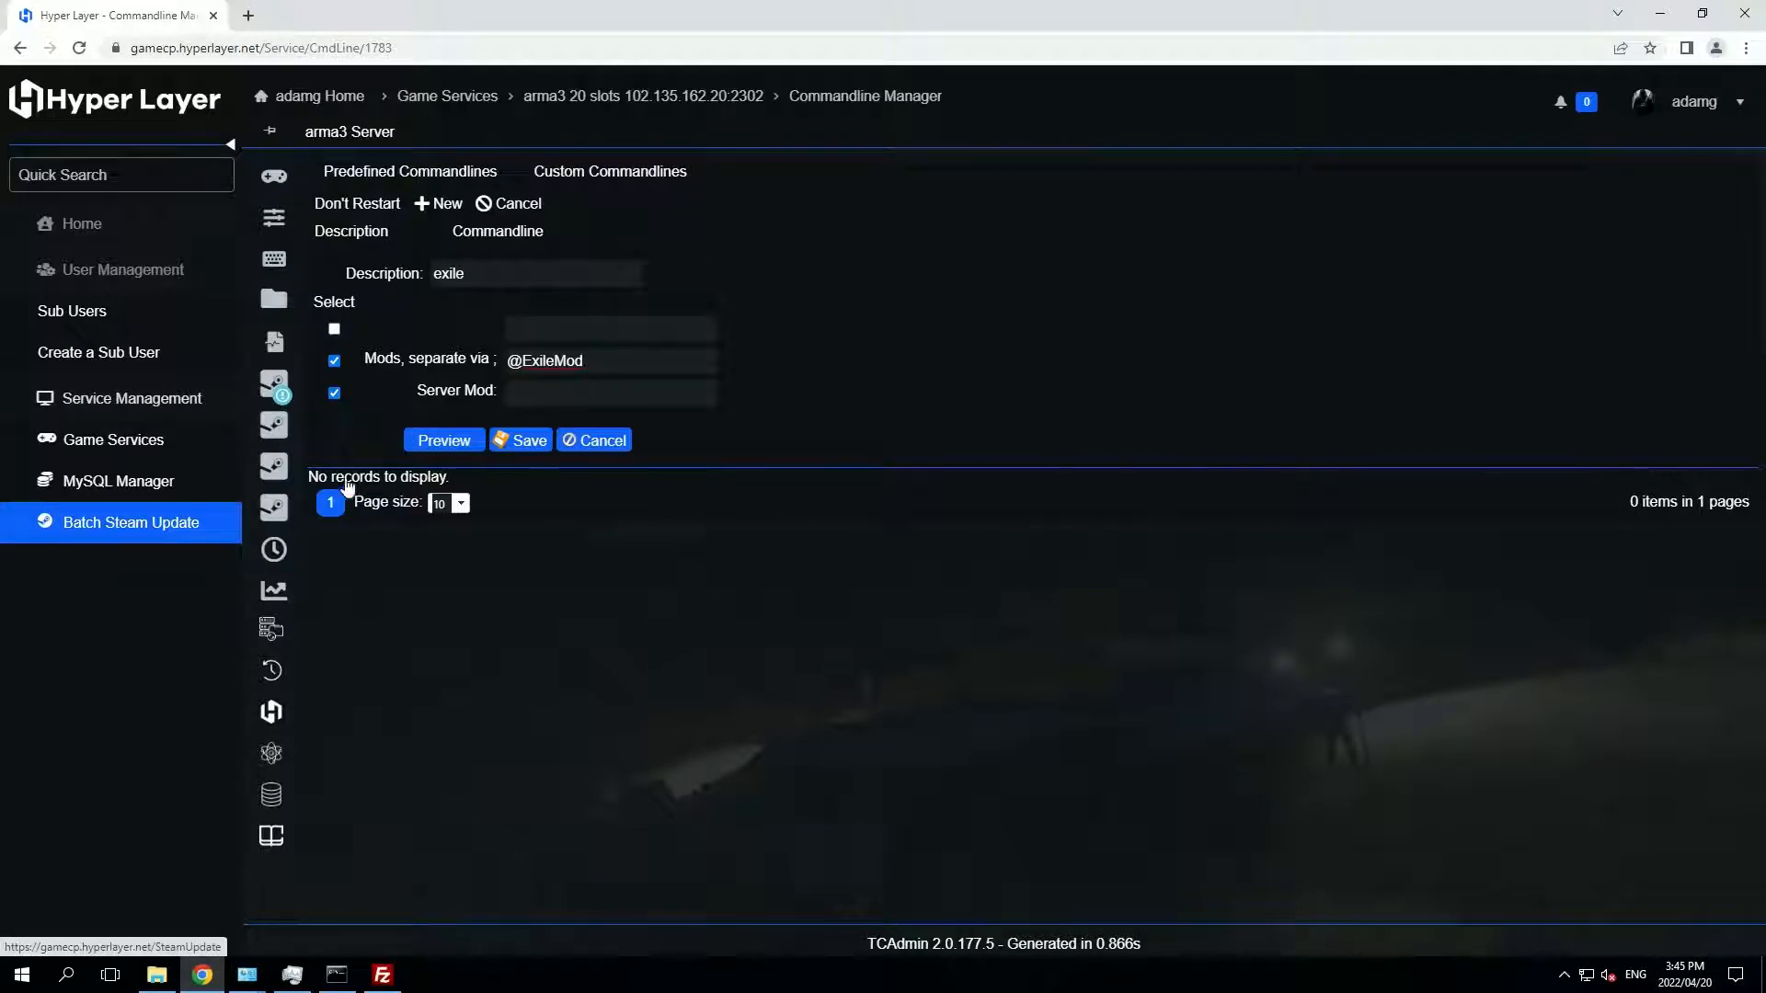
left_click(605, 397)
type("@ExileServer")
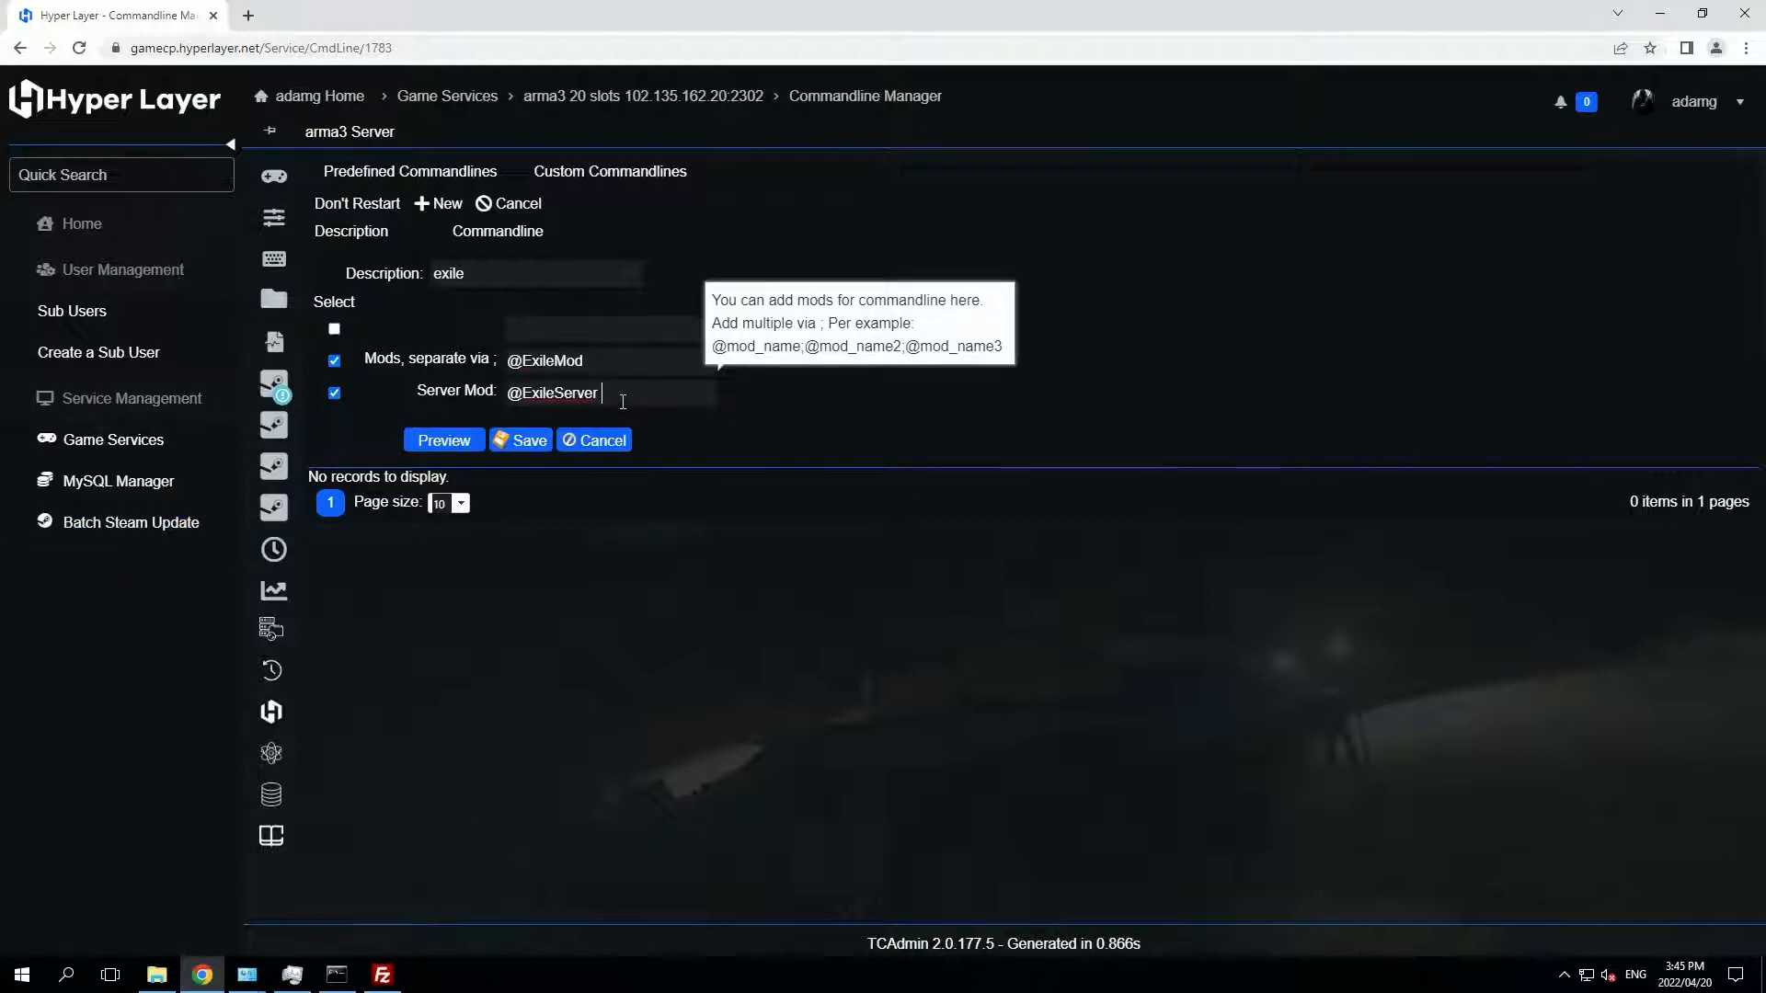
left_click(518, 441)
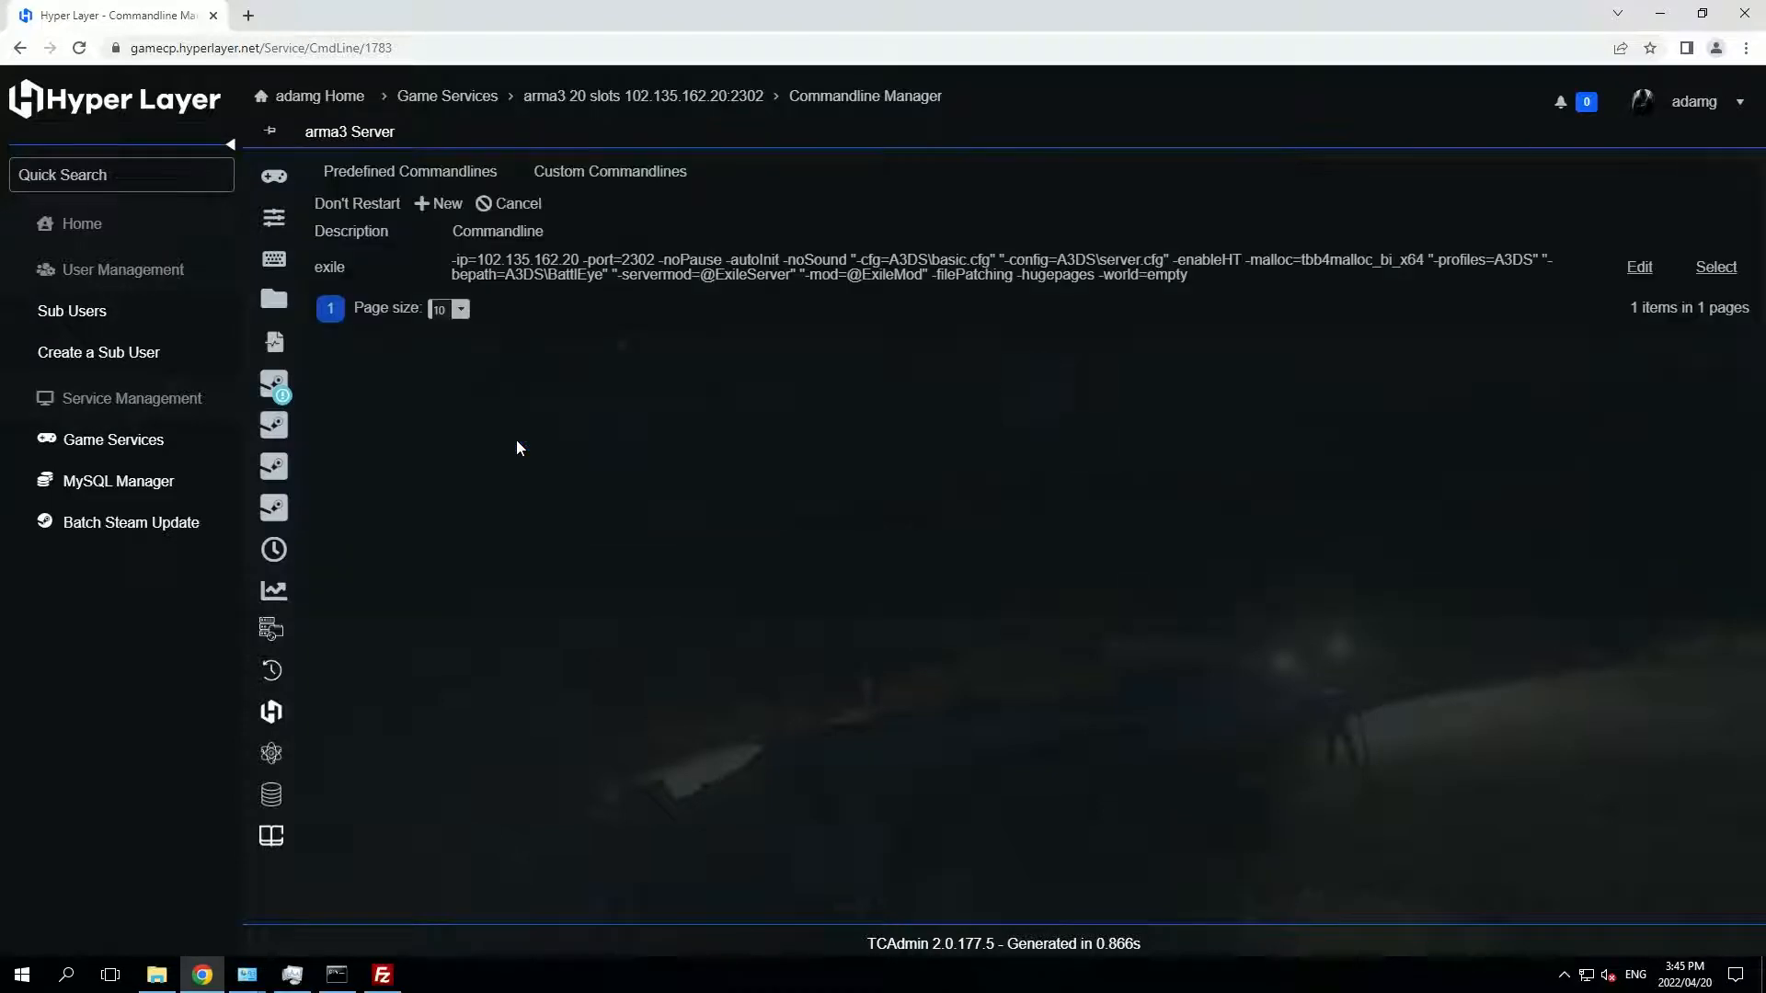
left_click(1718, 268)
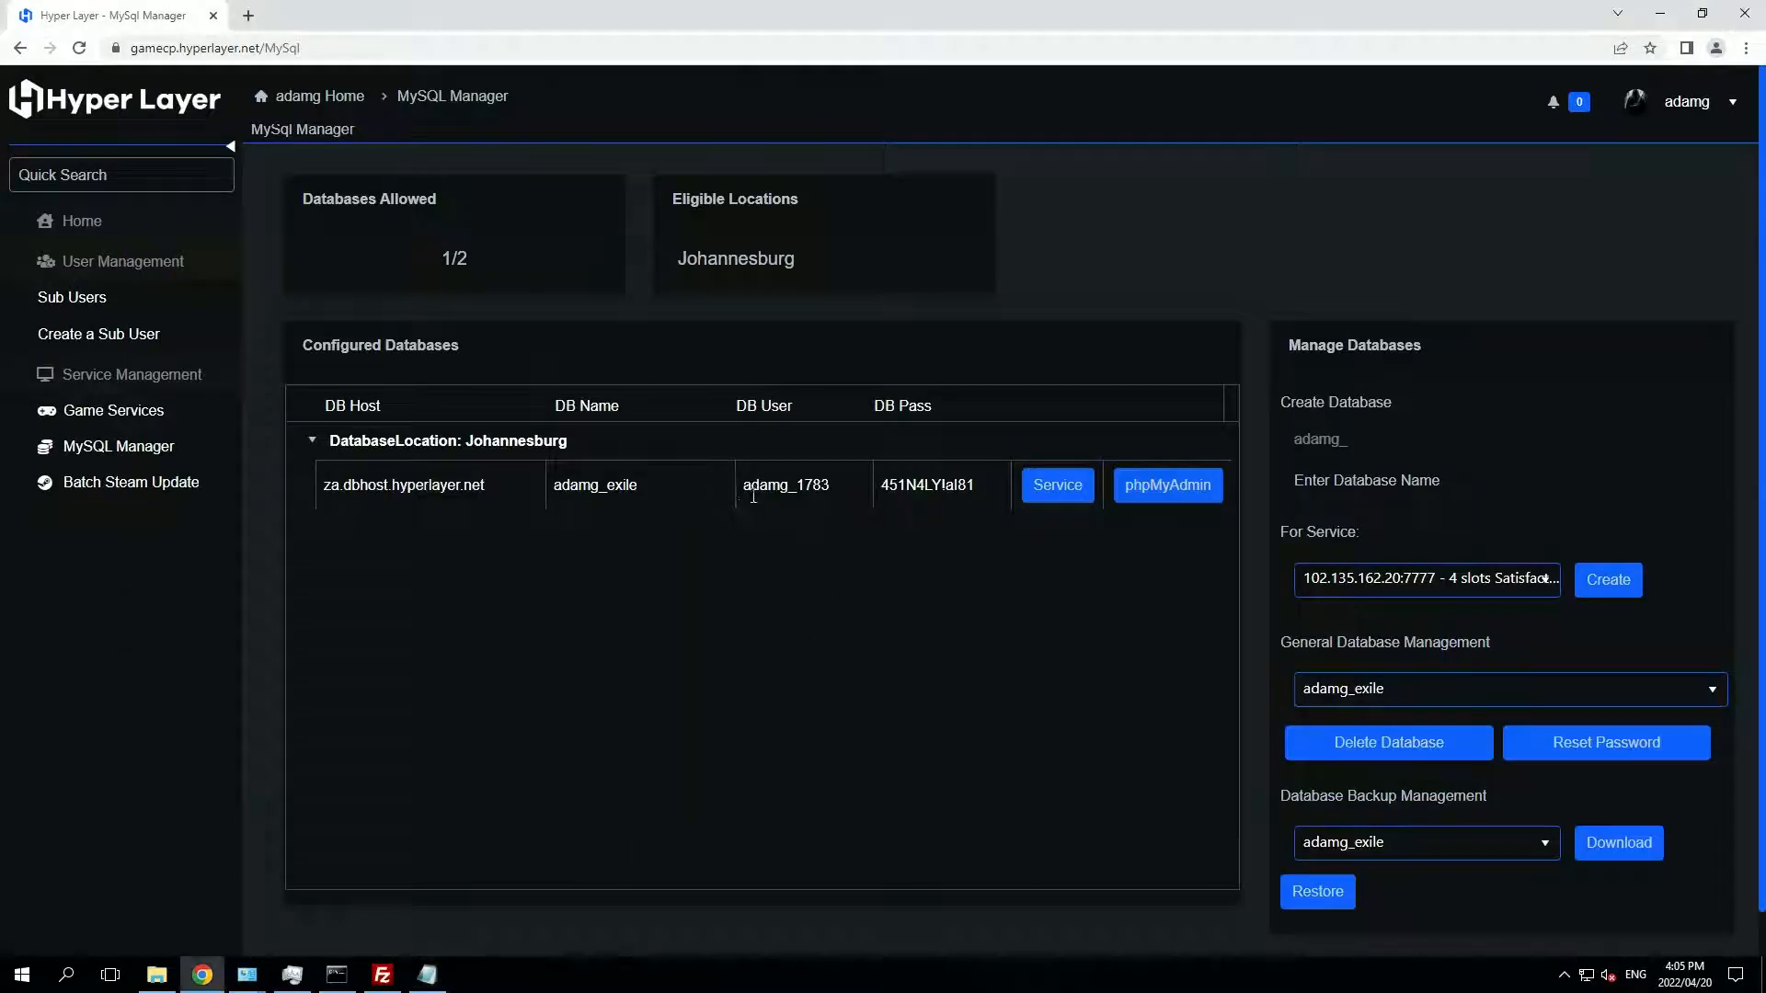
Copy the database host from MySQL Manager into the Notepad note
right_click(683, 491)
mouse_move(758, 520)
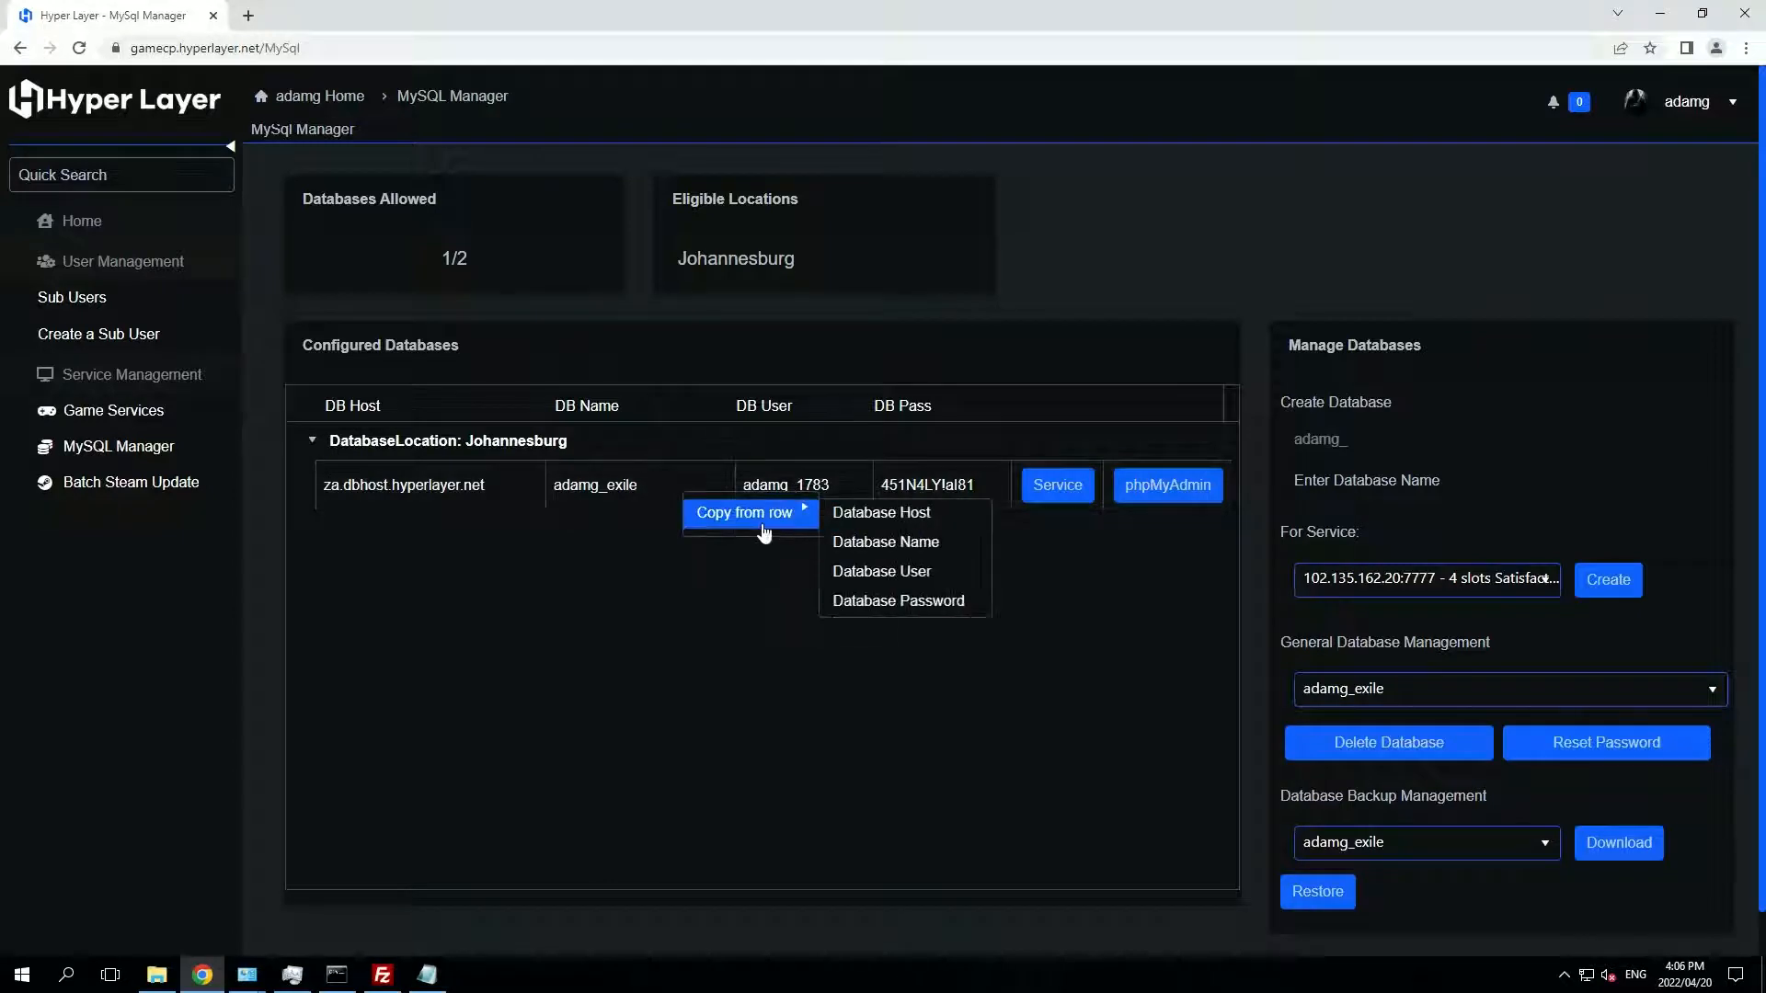
left_click(875, 514)
left_click(428, 974)
type("za.dbhost.hyperlayer.net")
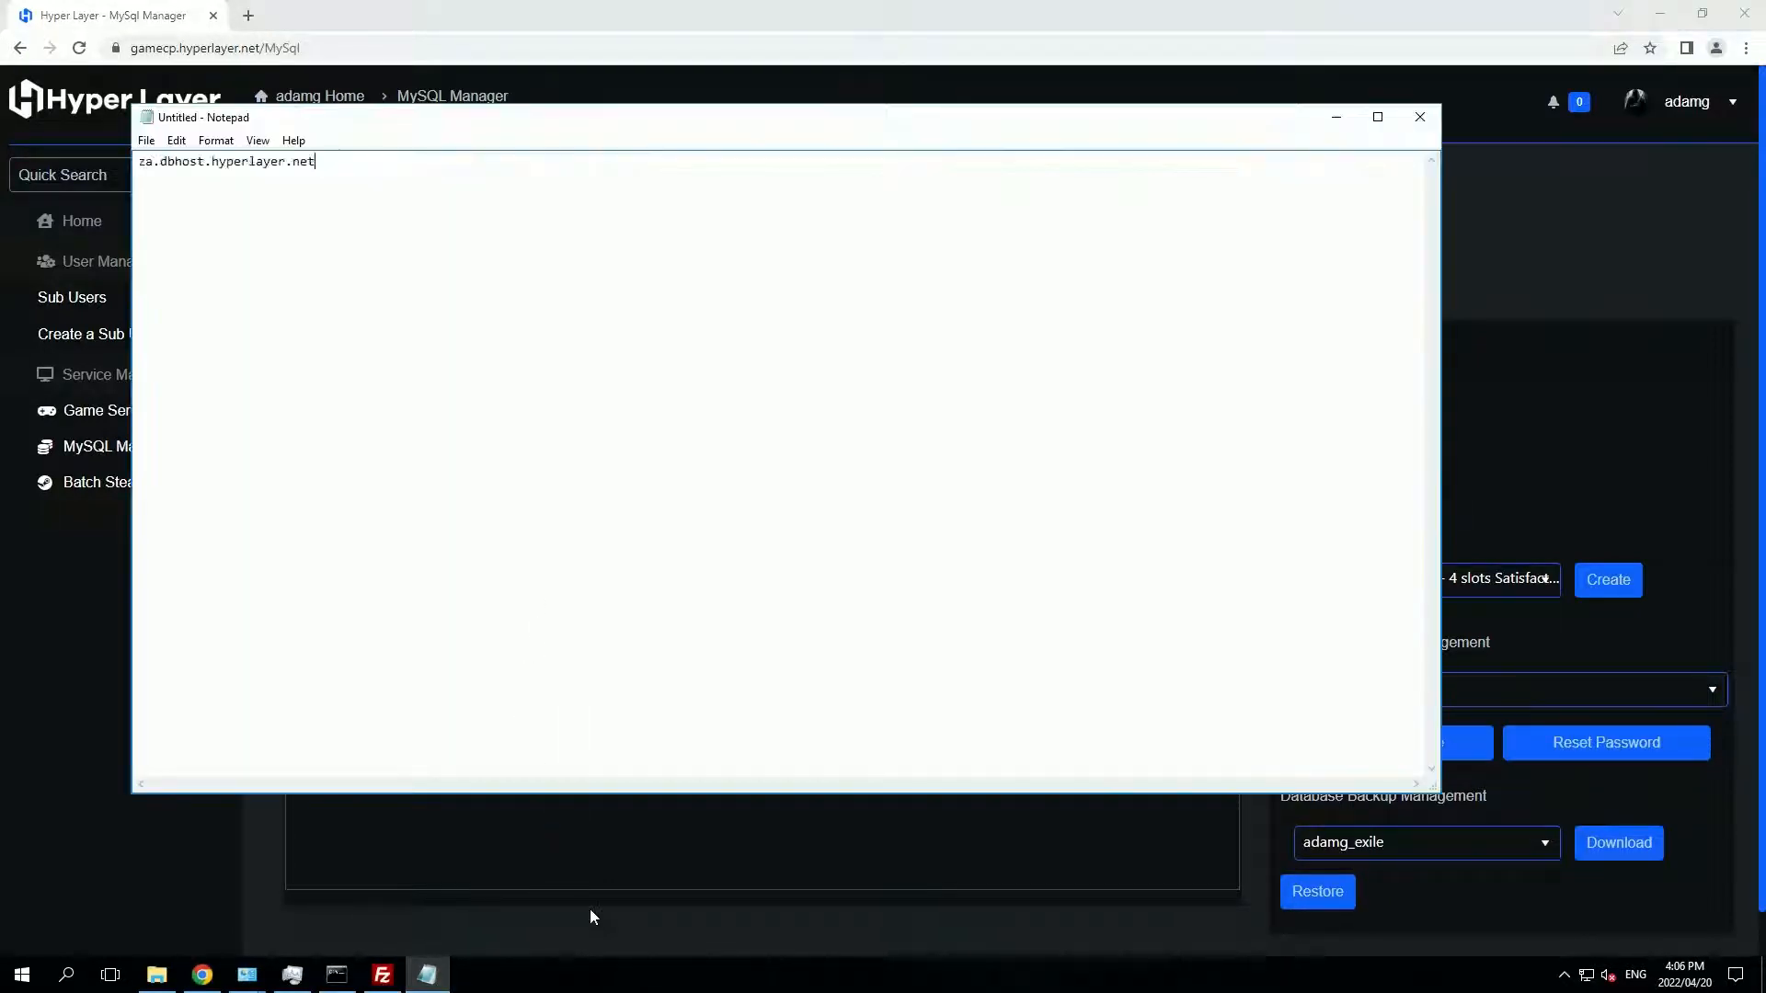
left_click(591, 910)
Add the database name adamg_exile on the next line of the note
right_click(655, 487)
mouse_move(743, 504)
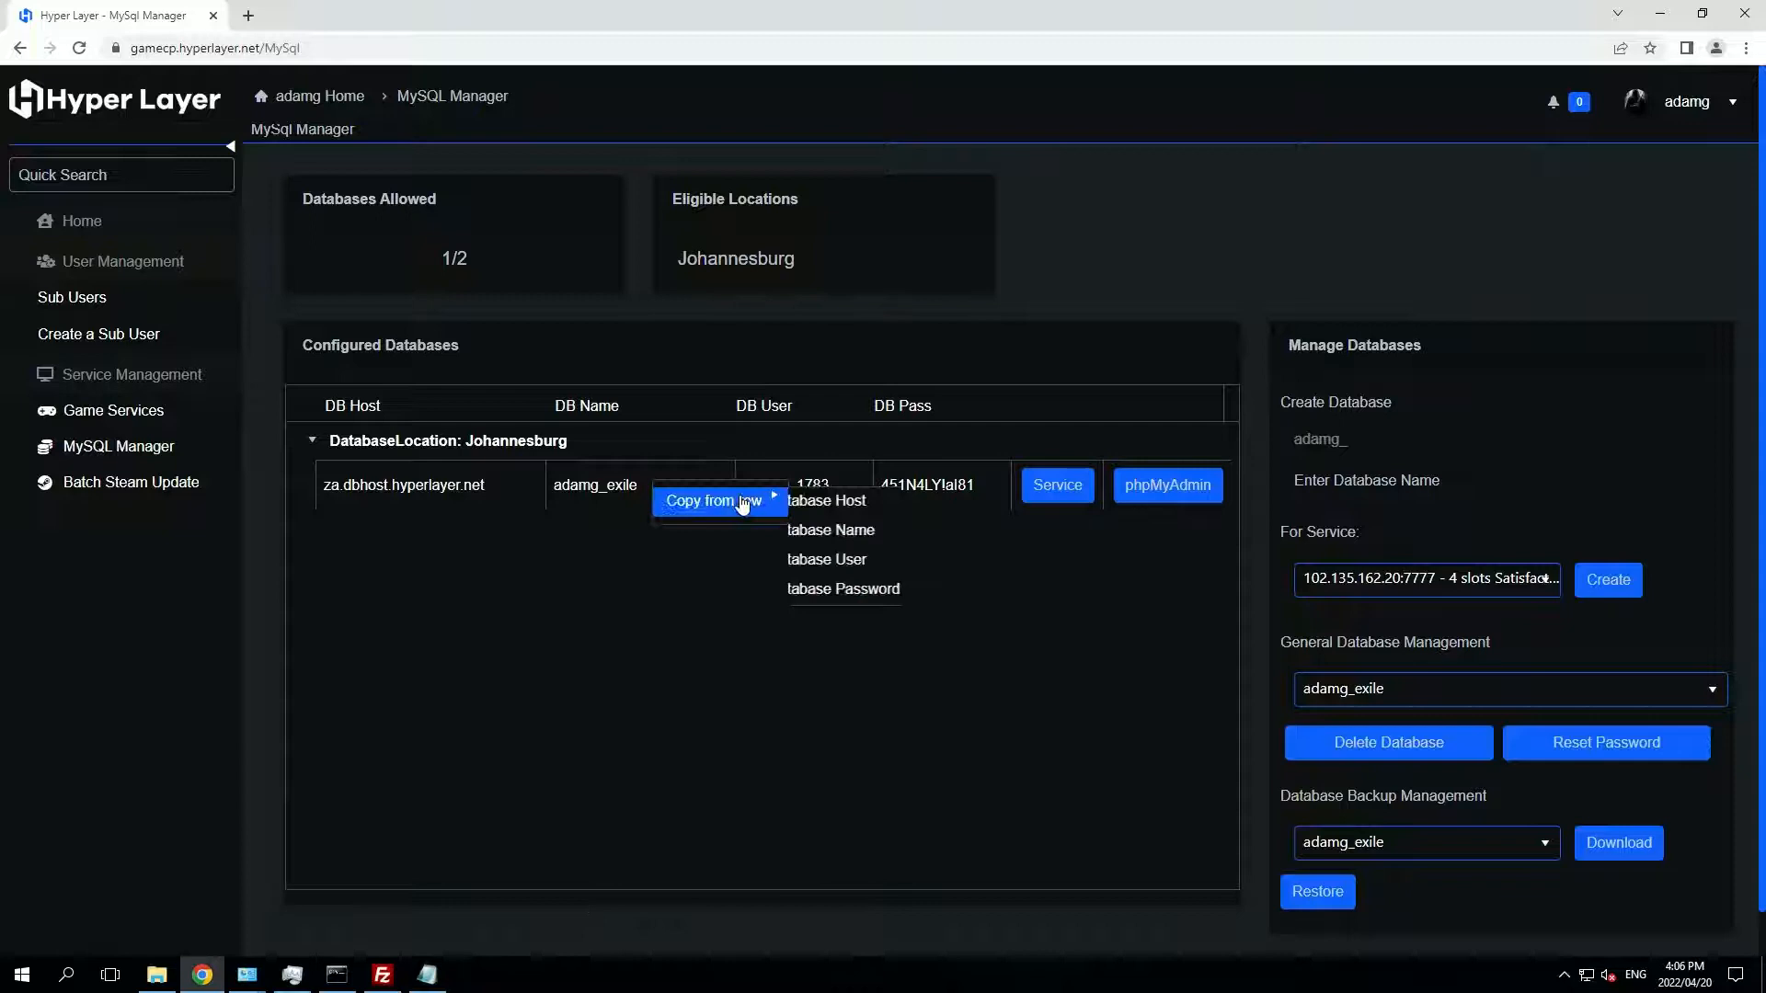
left_click(875, 530)
left_click(428, 975)
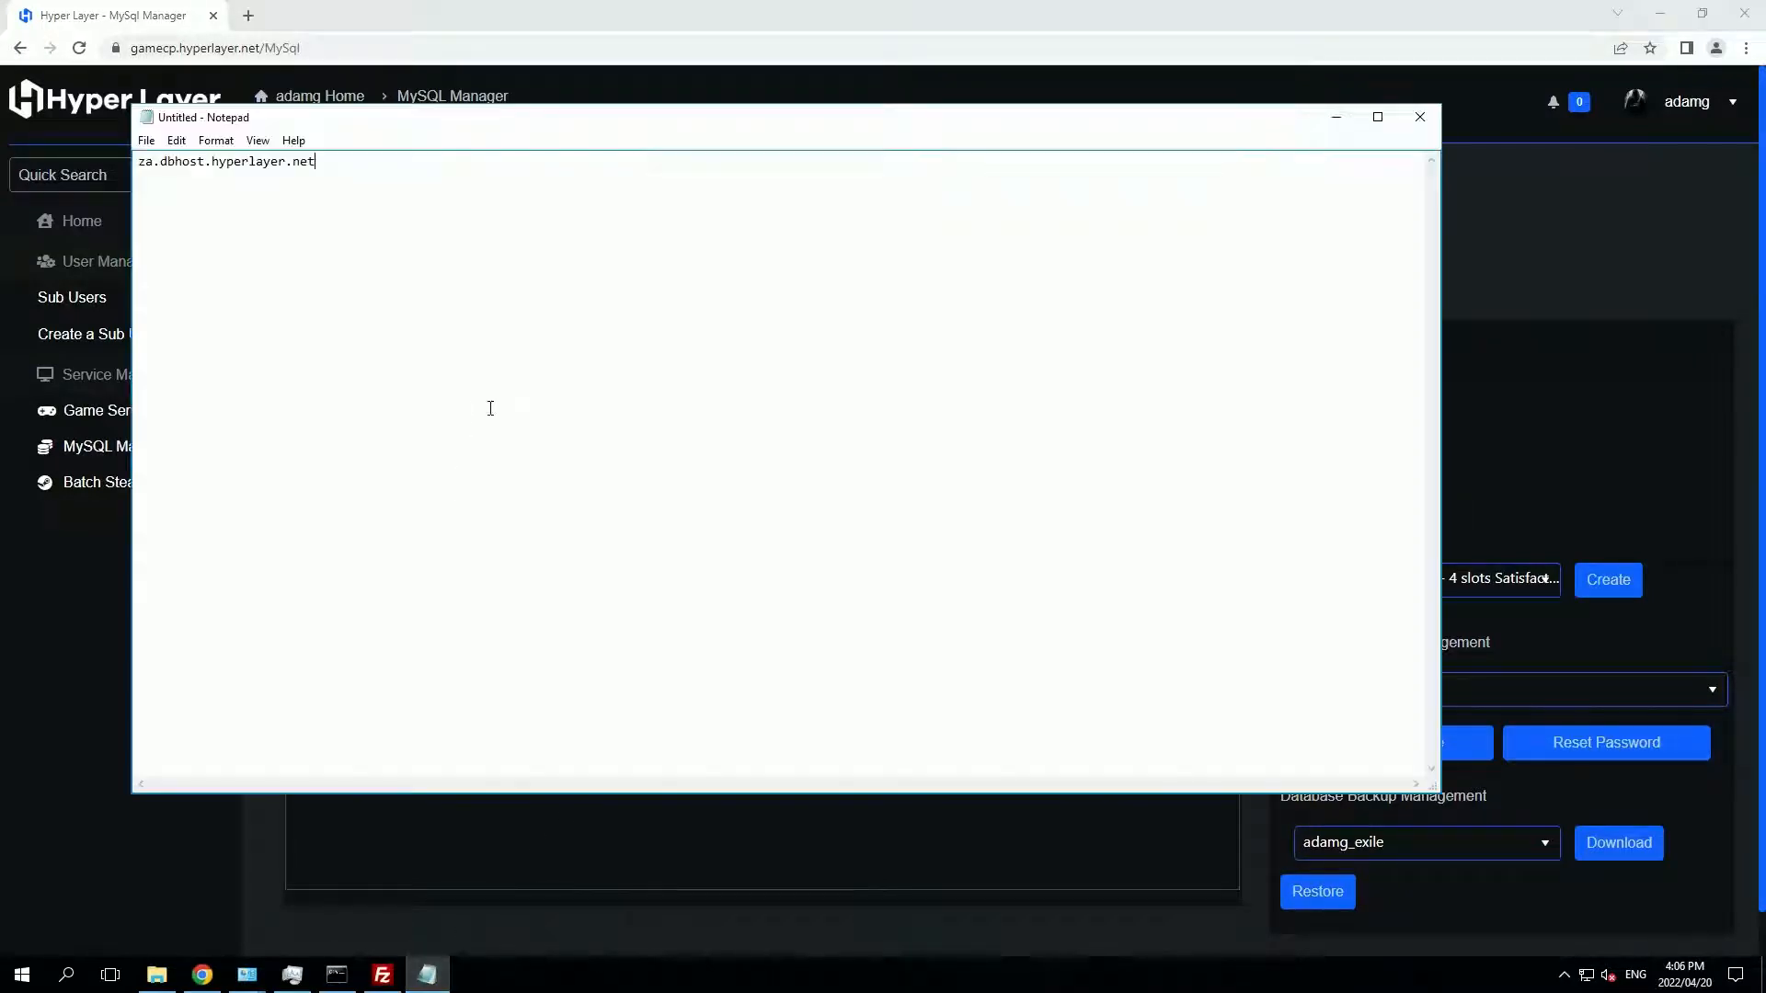
key("Return")
type("adamg_exile")
left_click(634, 800)
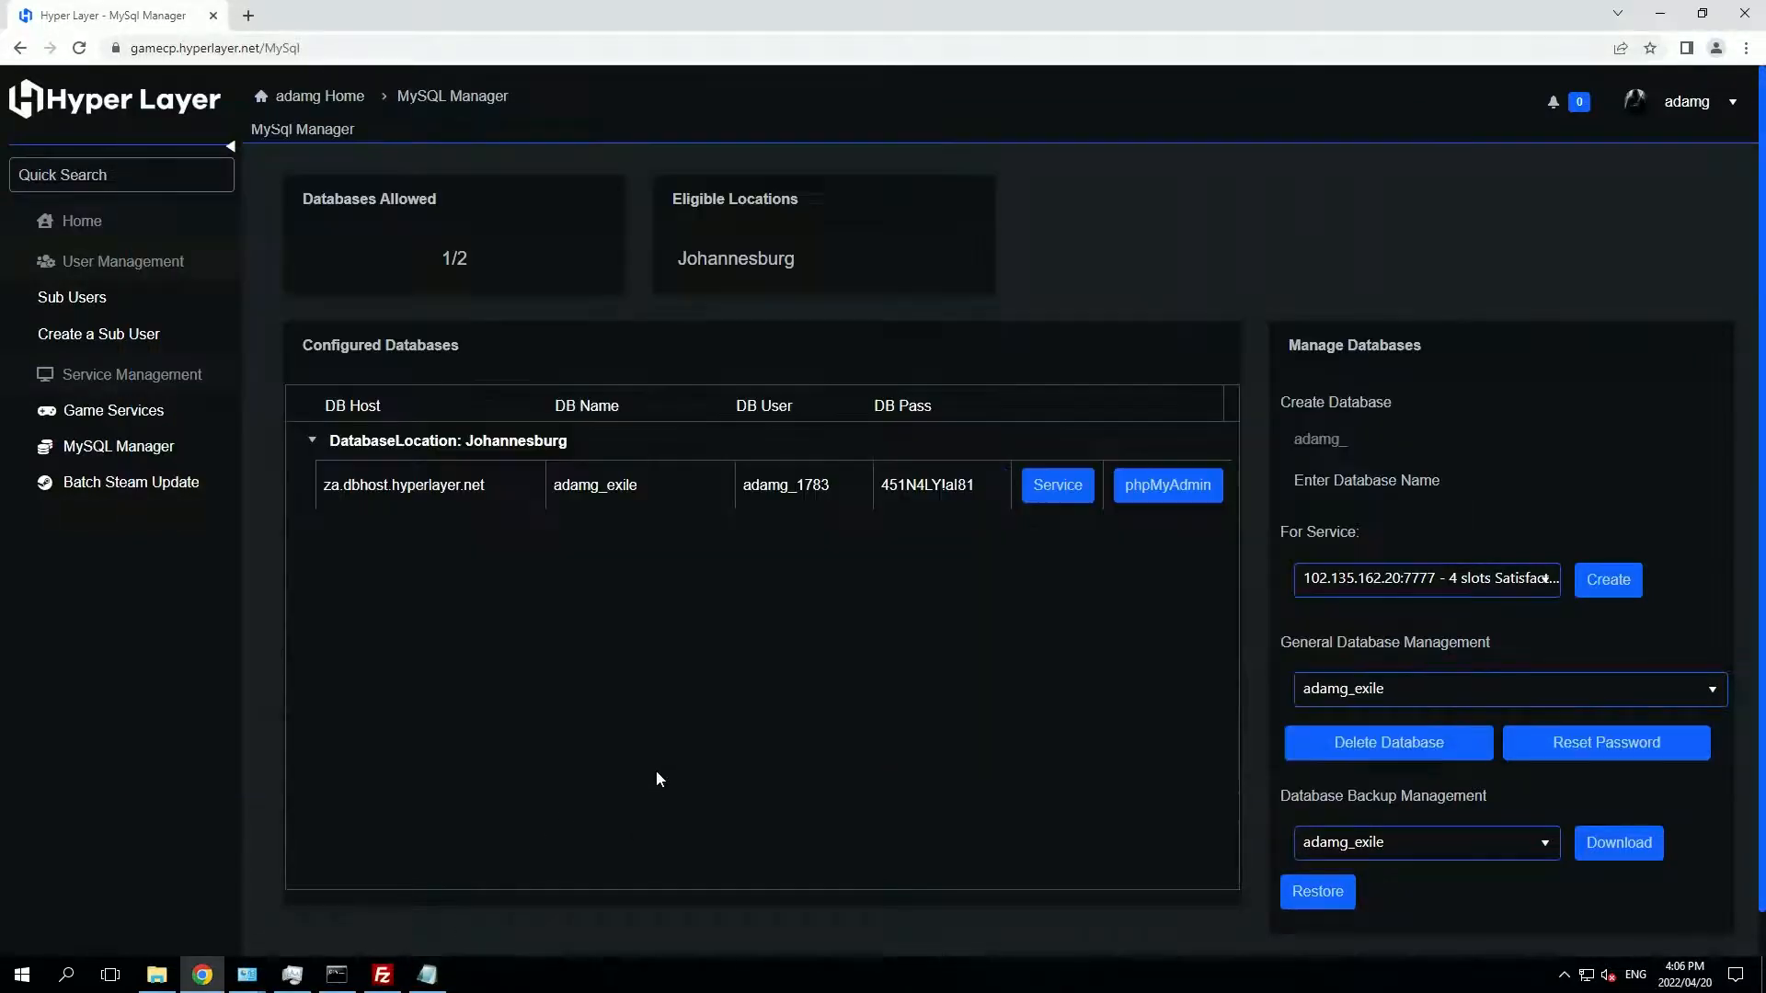
Add the database user below the name in the note
right_click(740, 485)
mouse_move(782, 499)
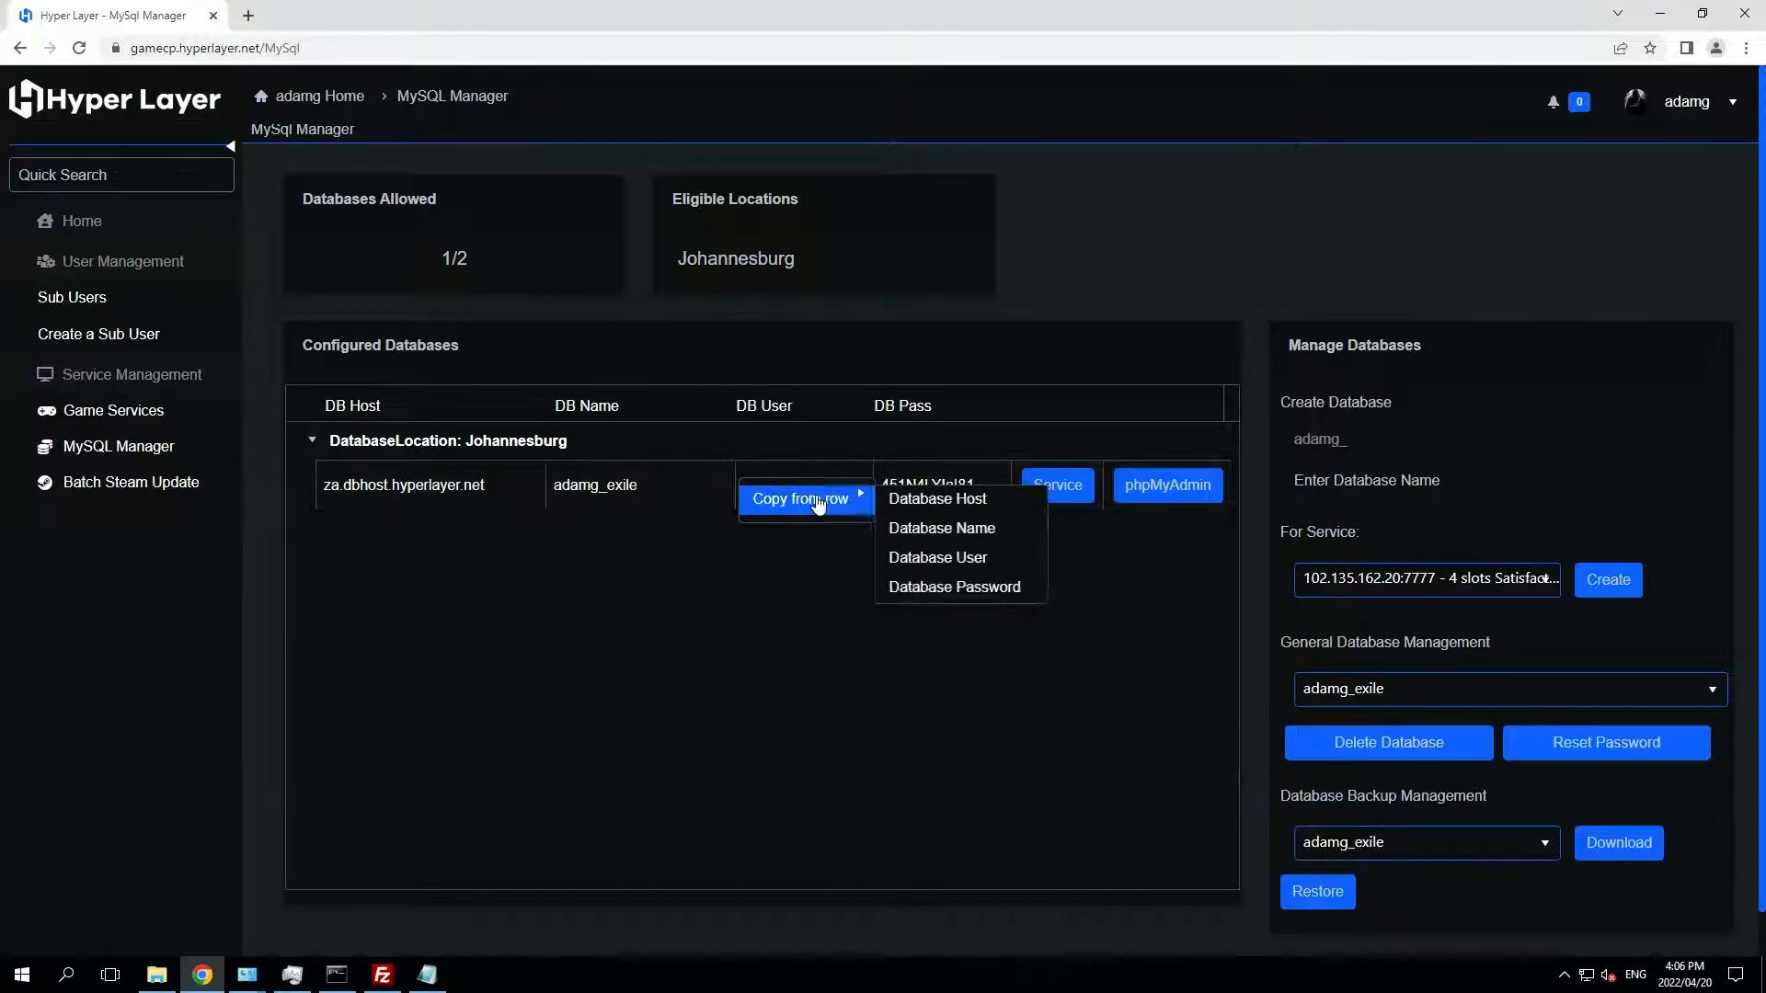
left_click(940, 557)
left_click(437, 961)
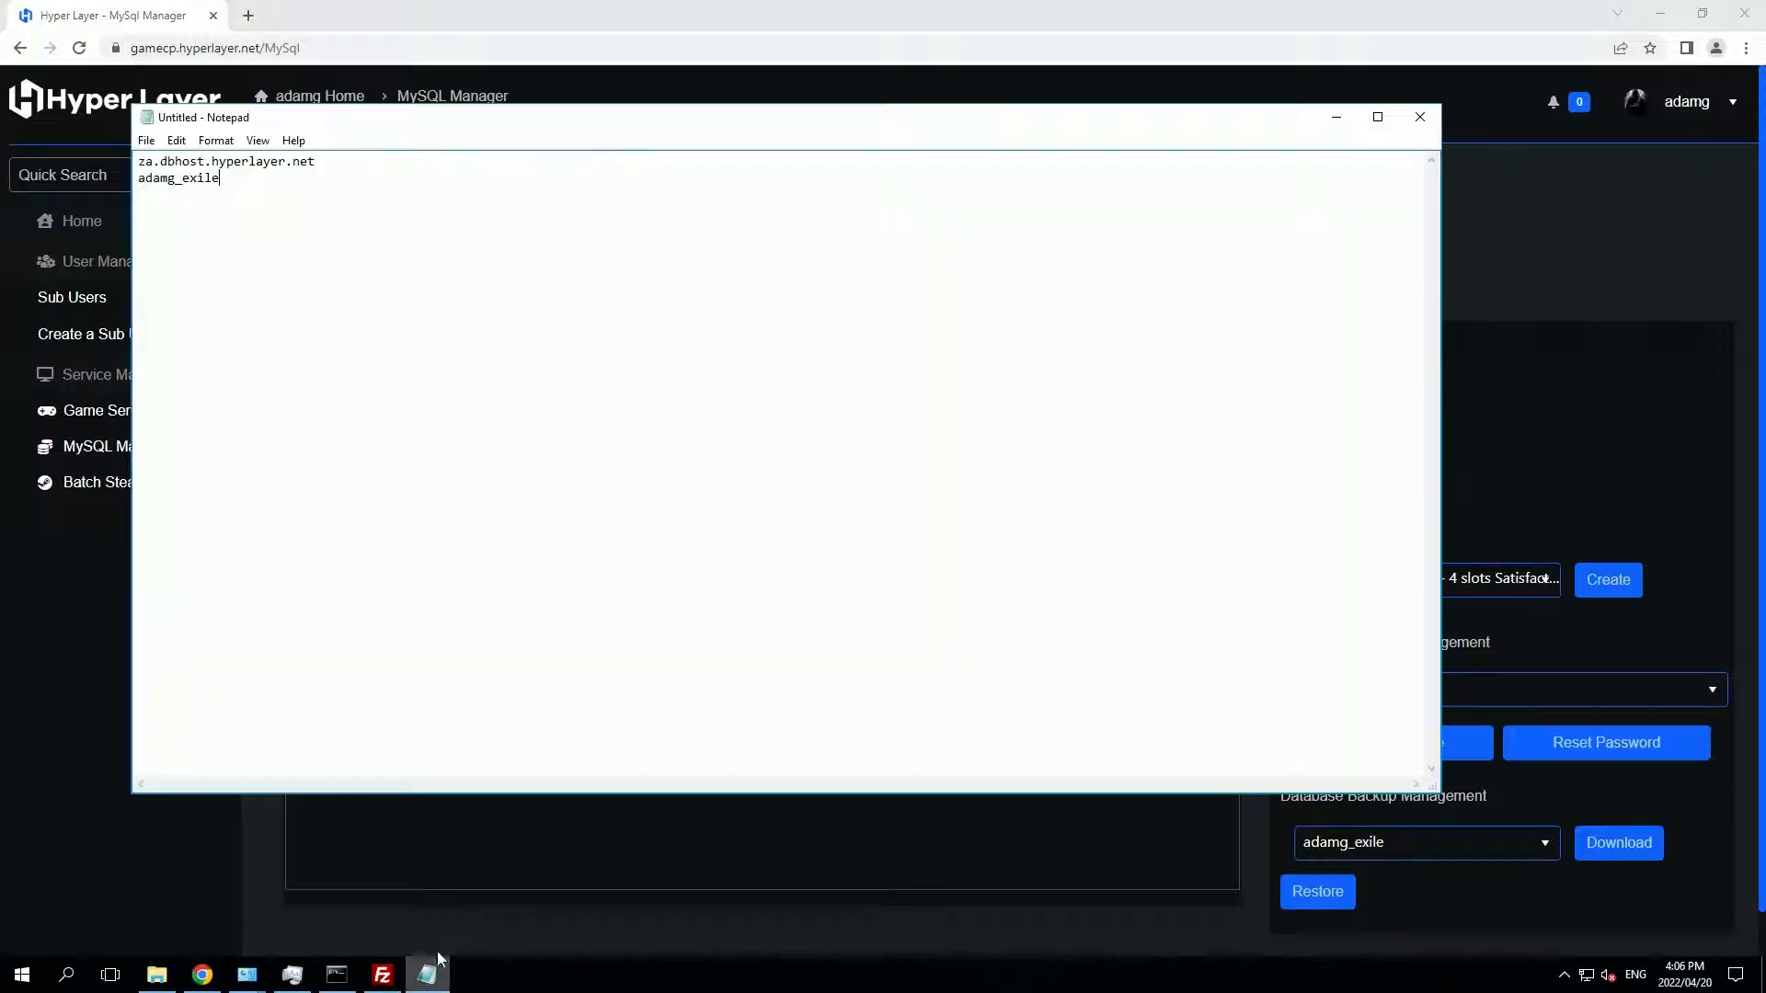
key("Return")
type("adamg_1783")
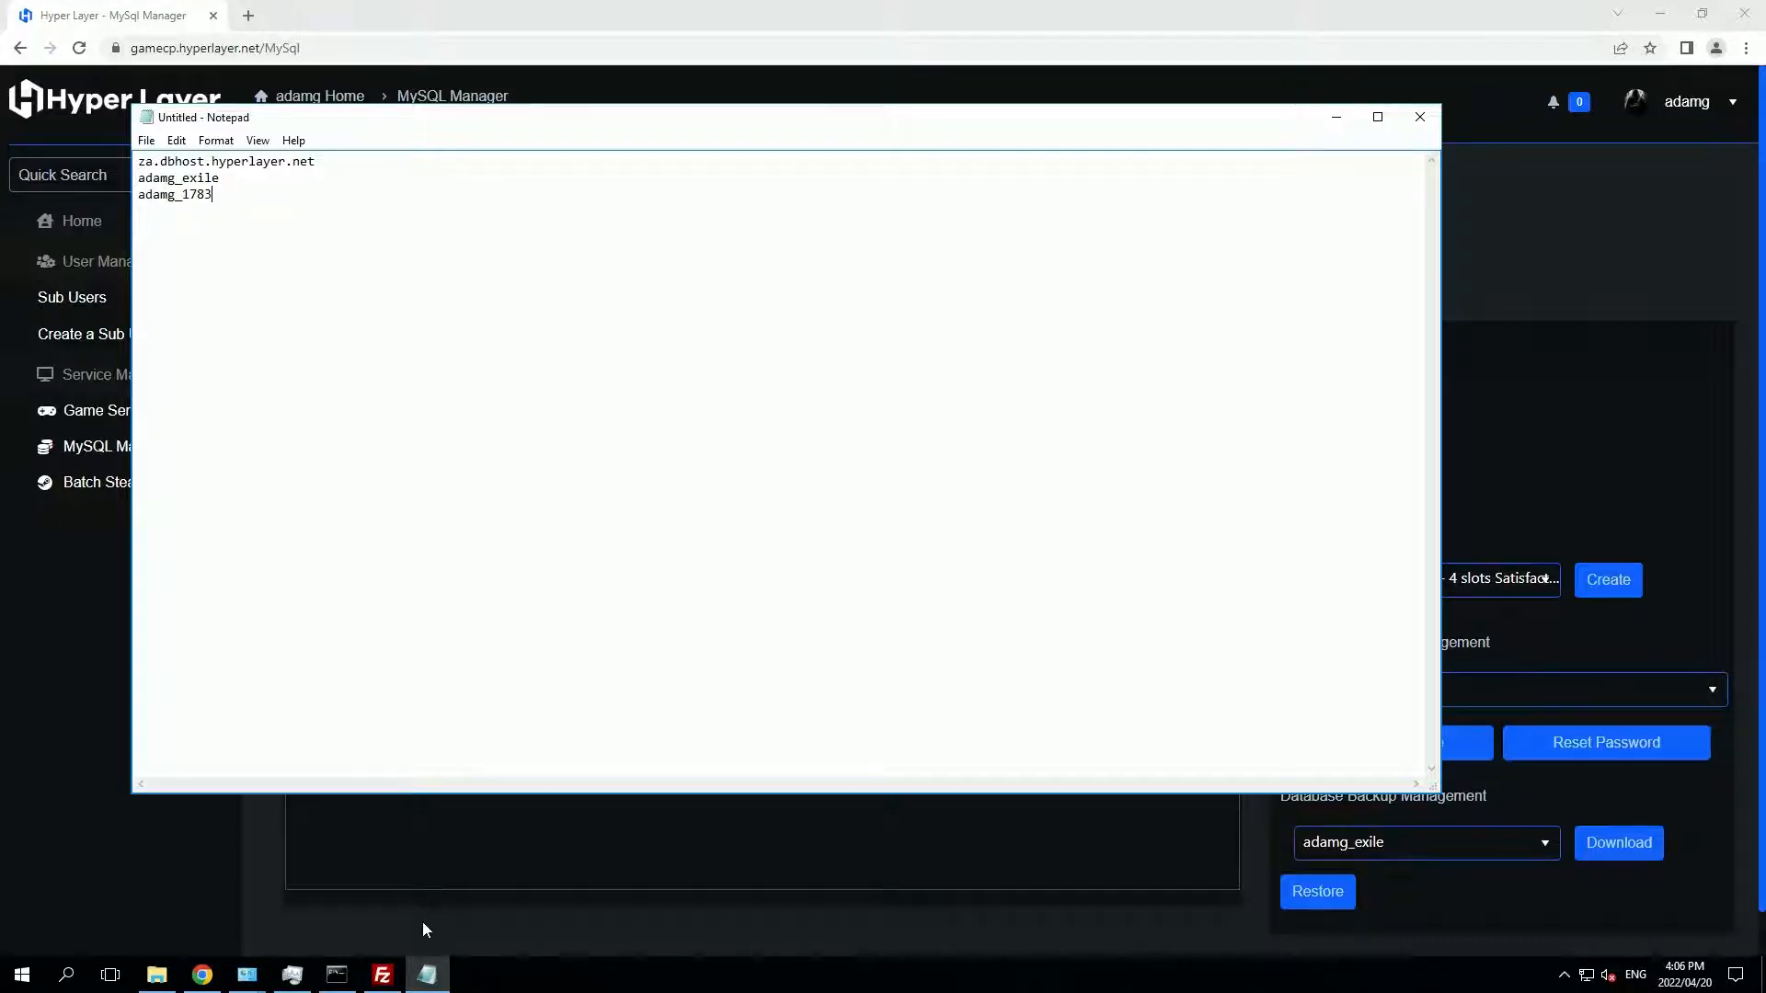
Add the database password to the note, then go to Game Services
left_click(426, 974)
left_click(709, 522)
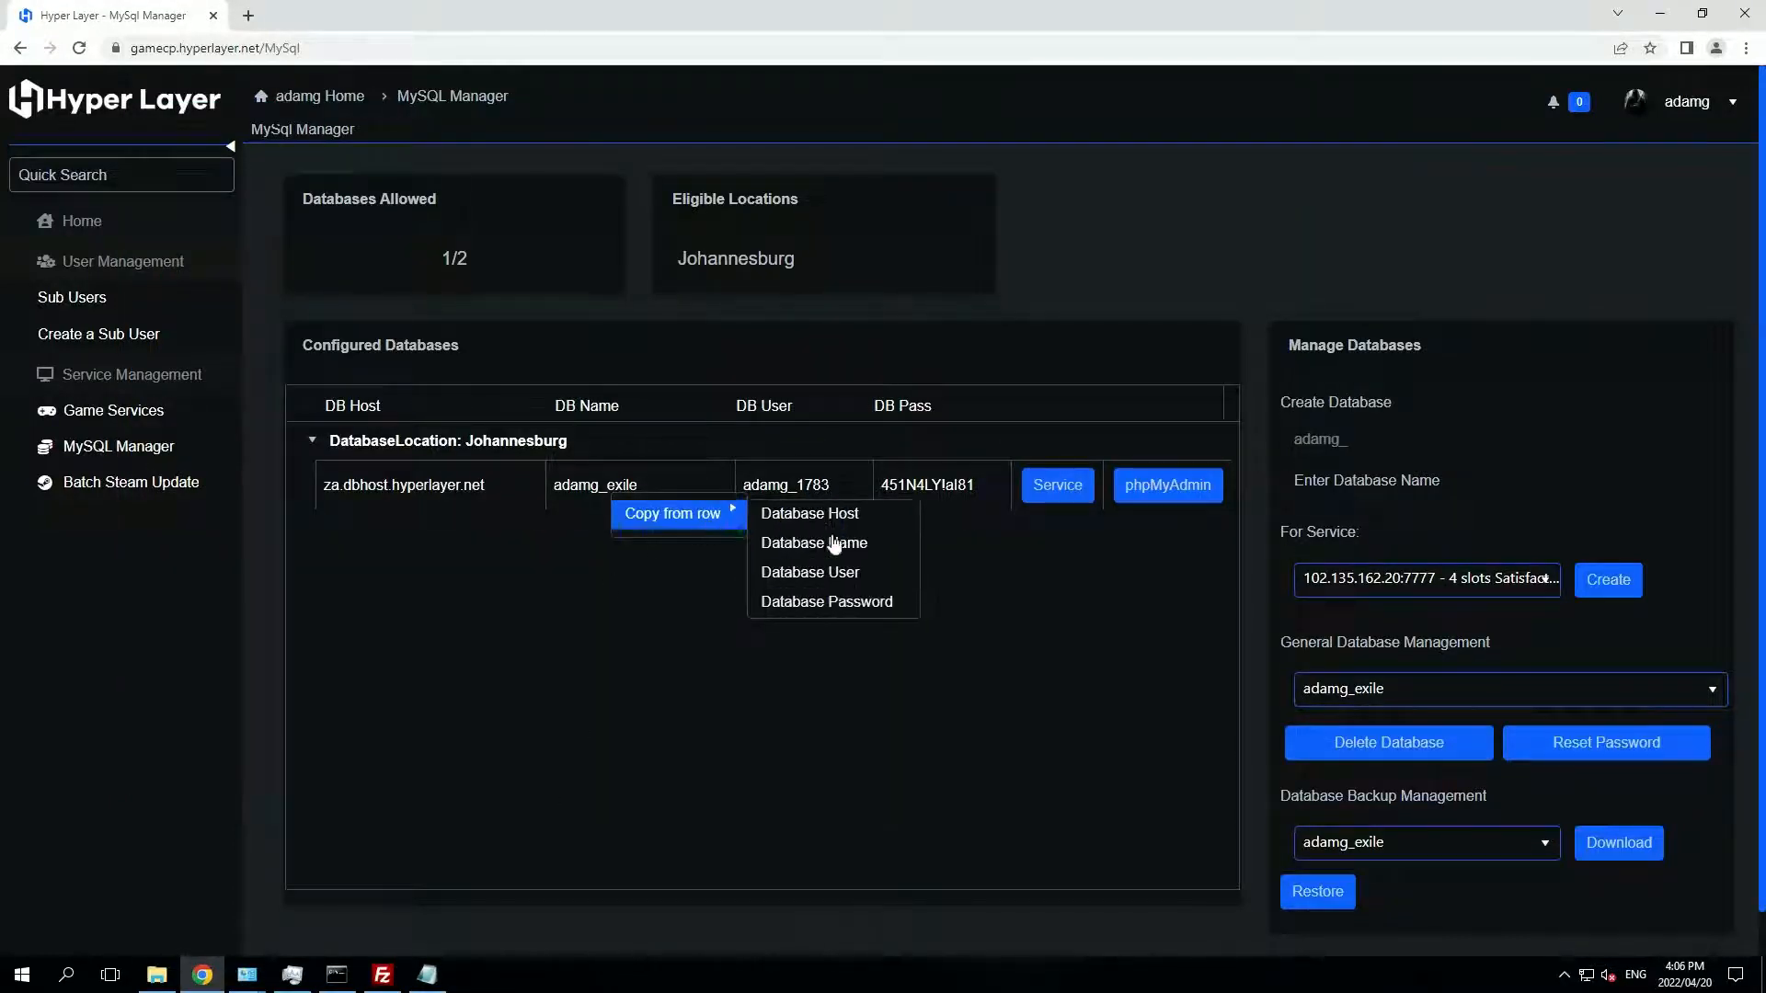
left_click(836, 603)
key("alt+Tab")
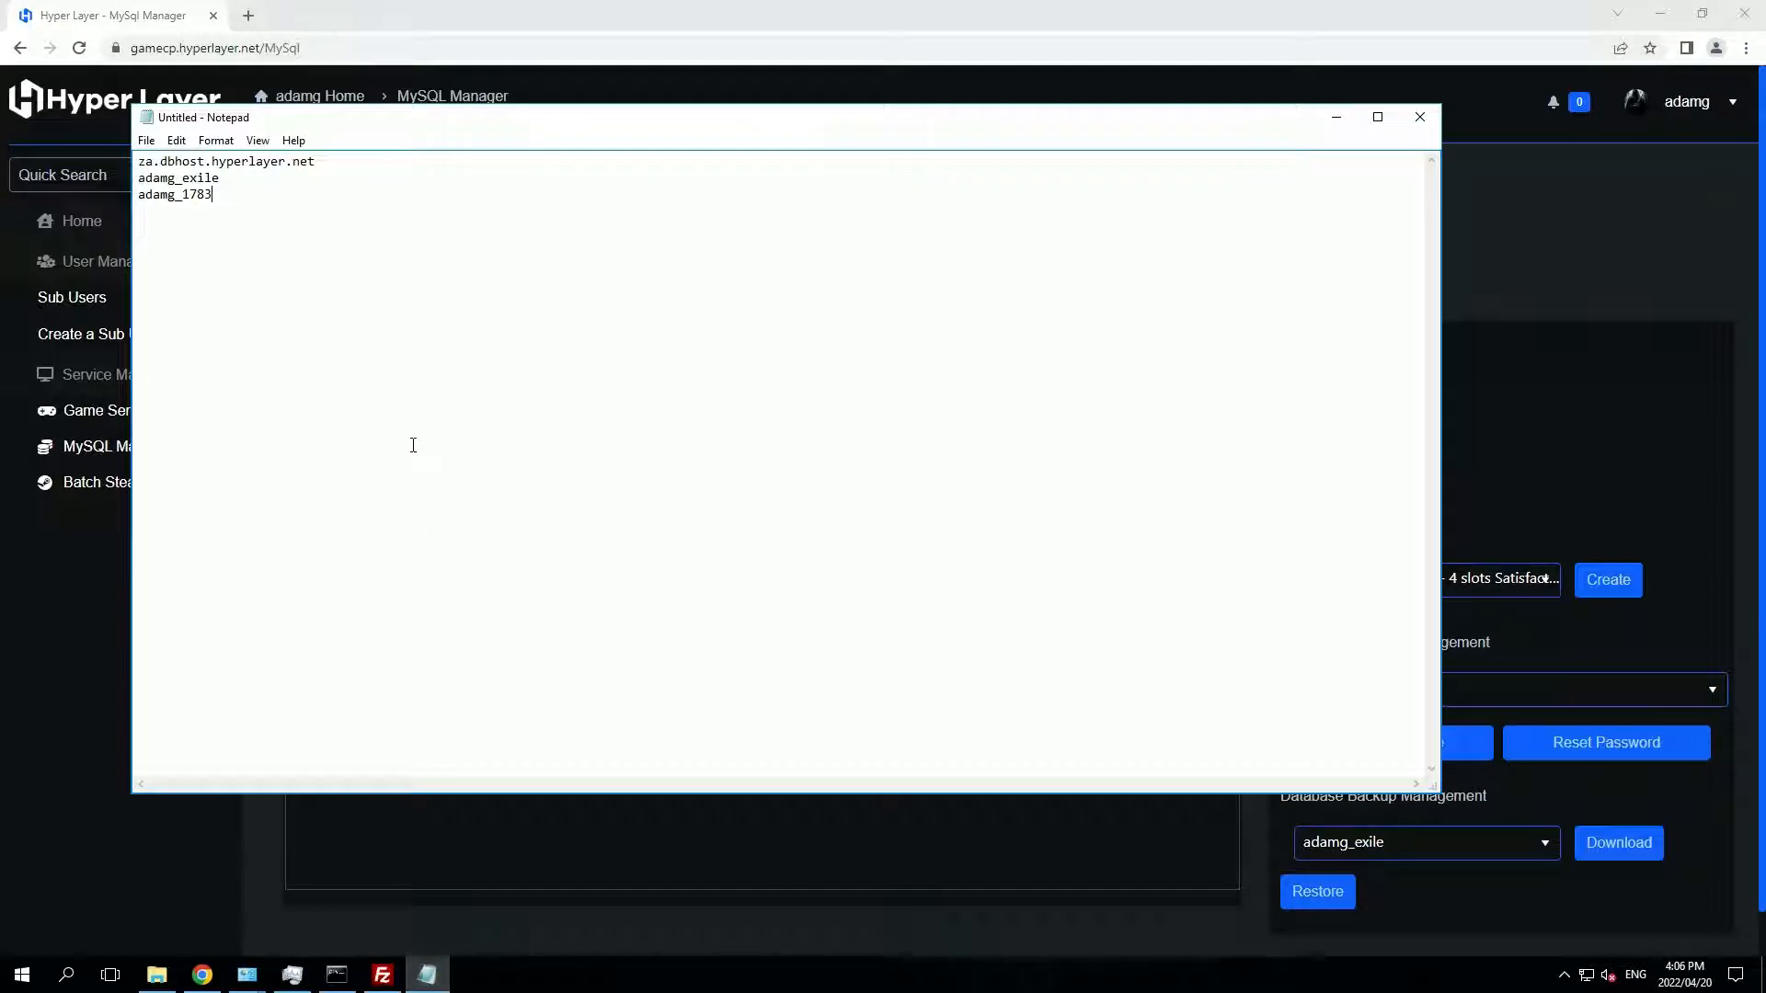
key("Return")
key("ctrl+v")
key("alt+Tab")
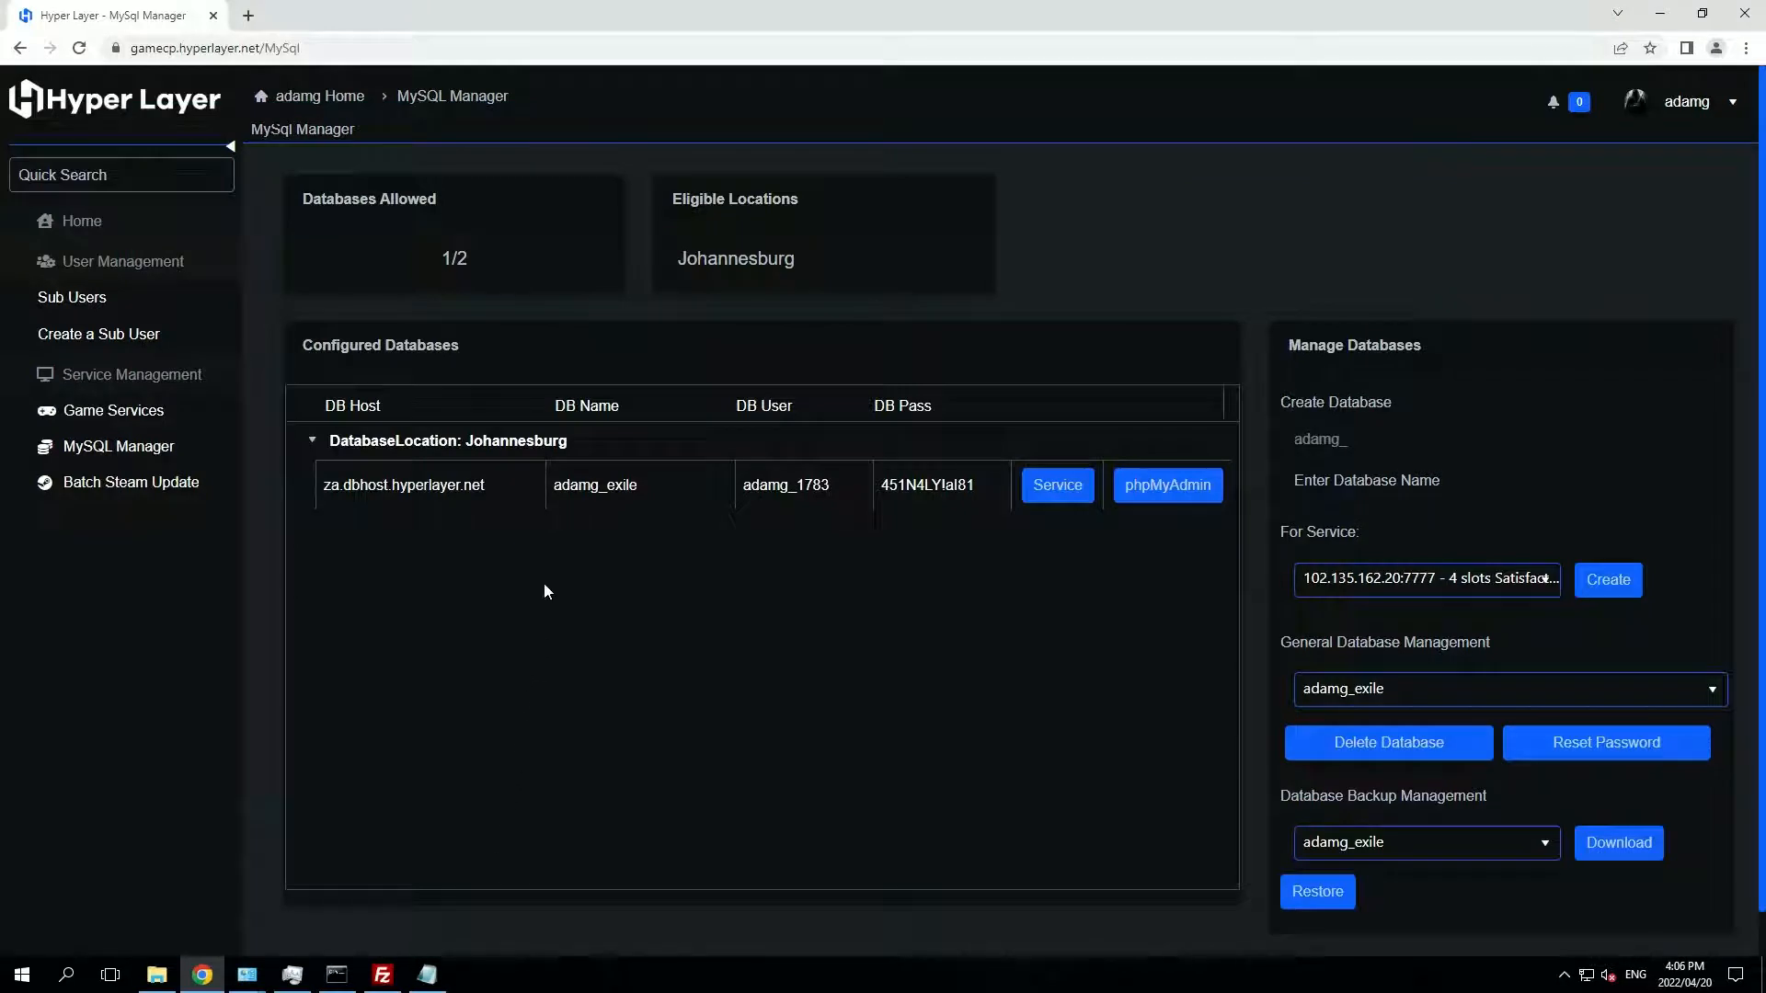
left_click(121, 411)
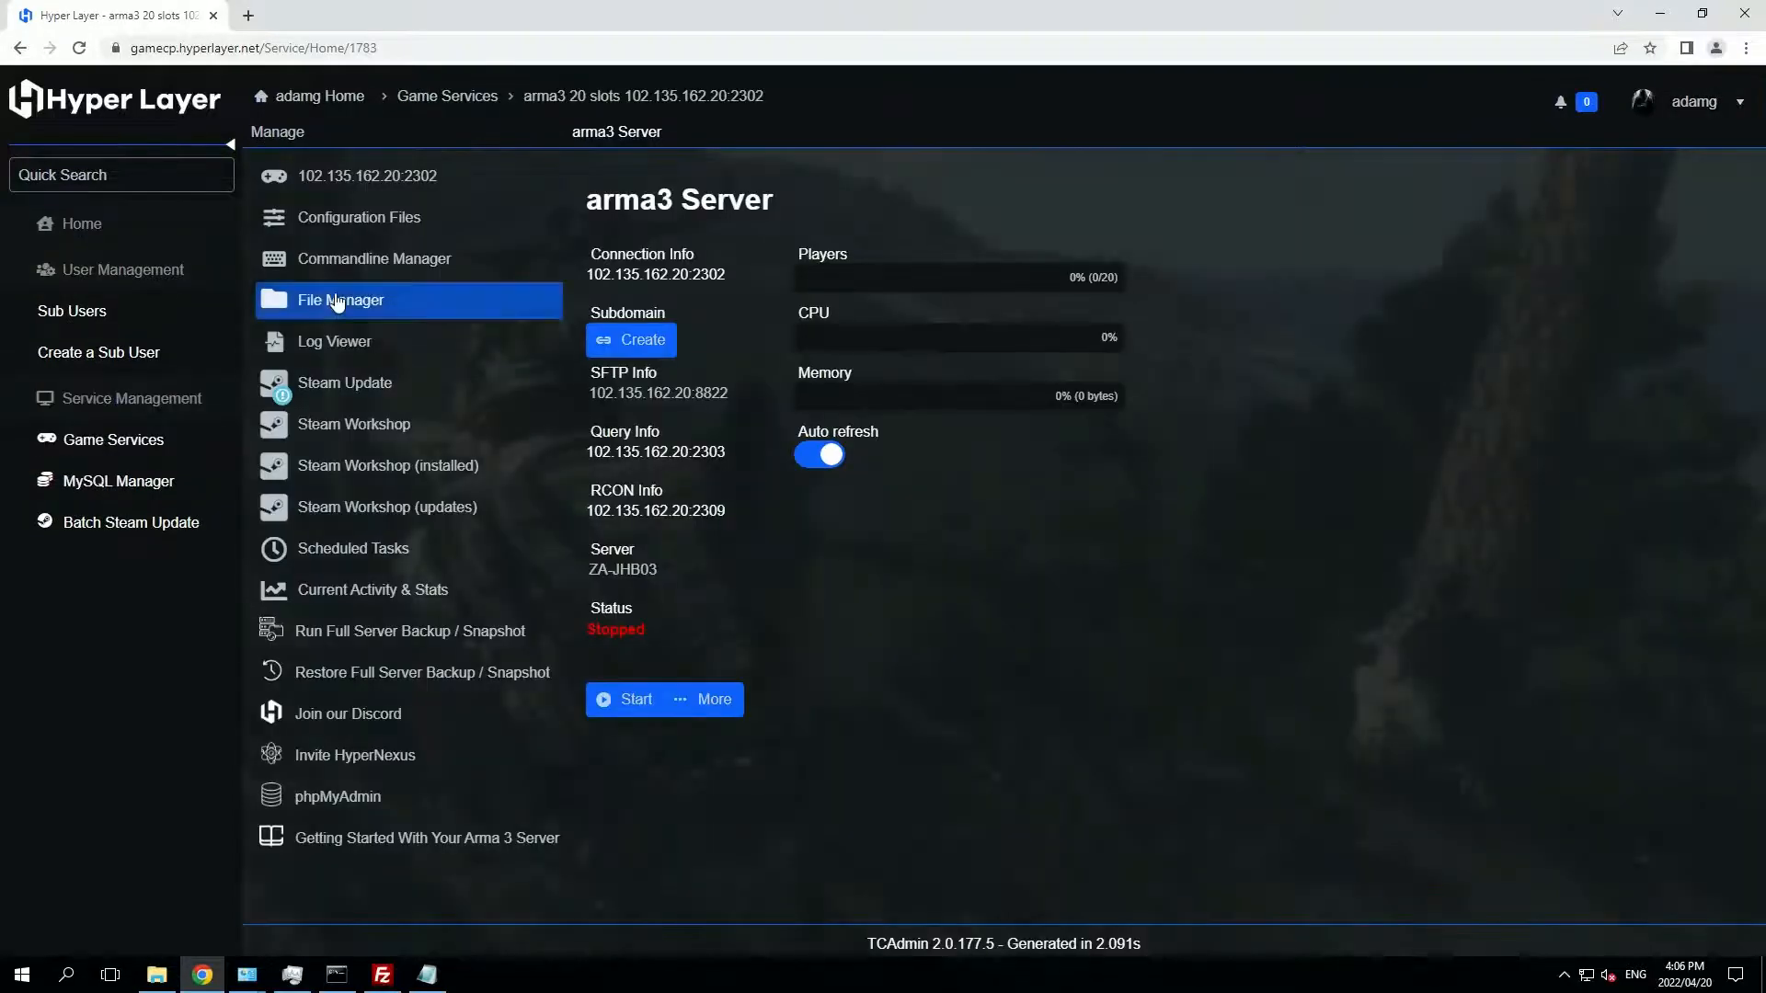
left_click(337, 302)
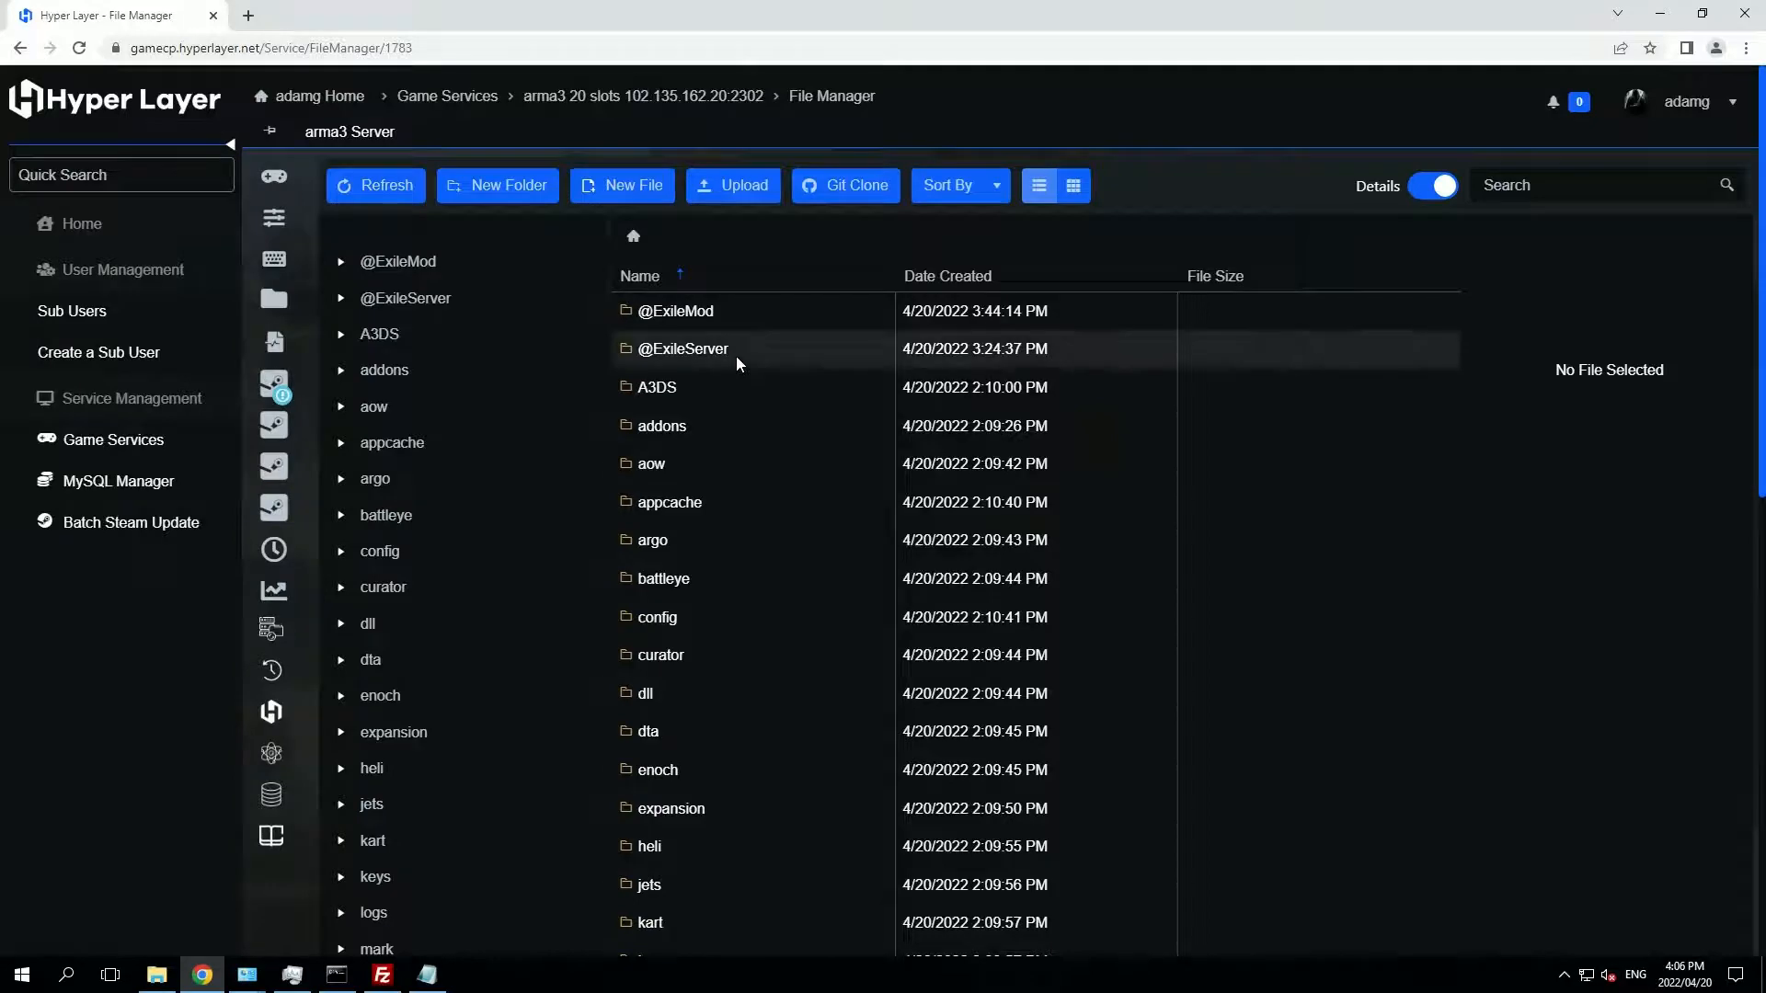
double_click(735, 356)
right_click(726, 462)
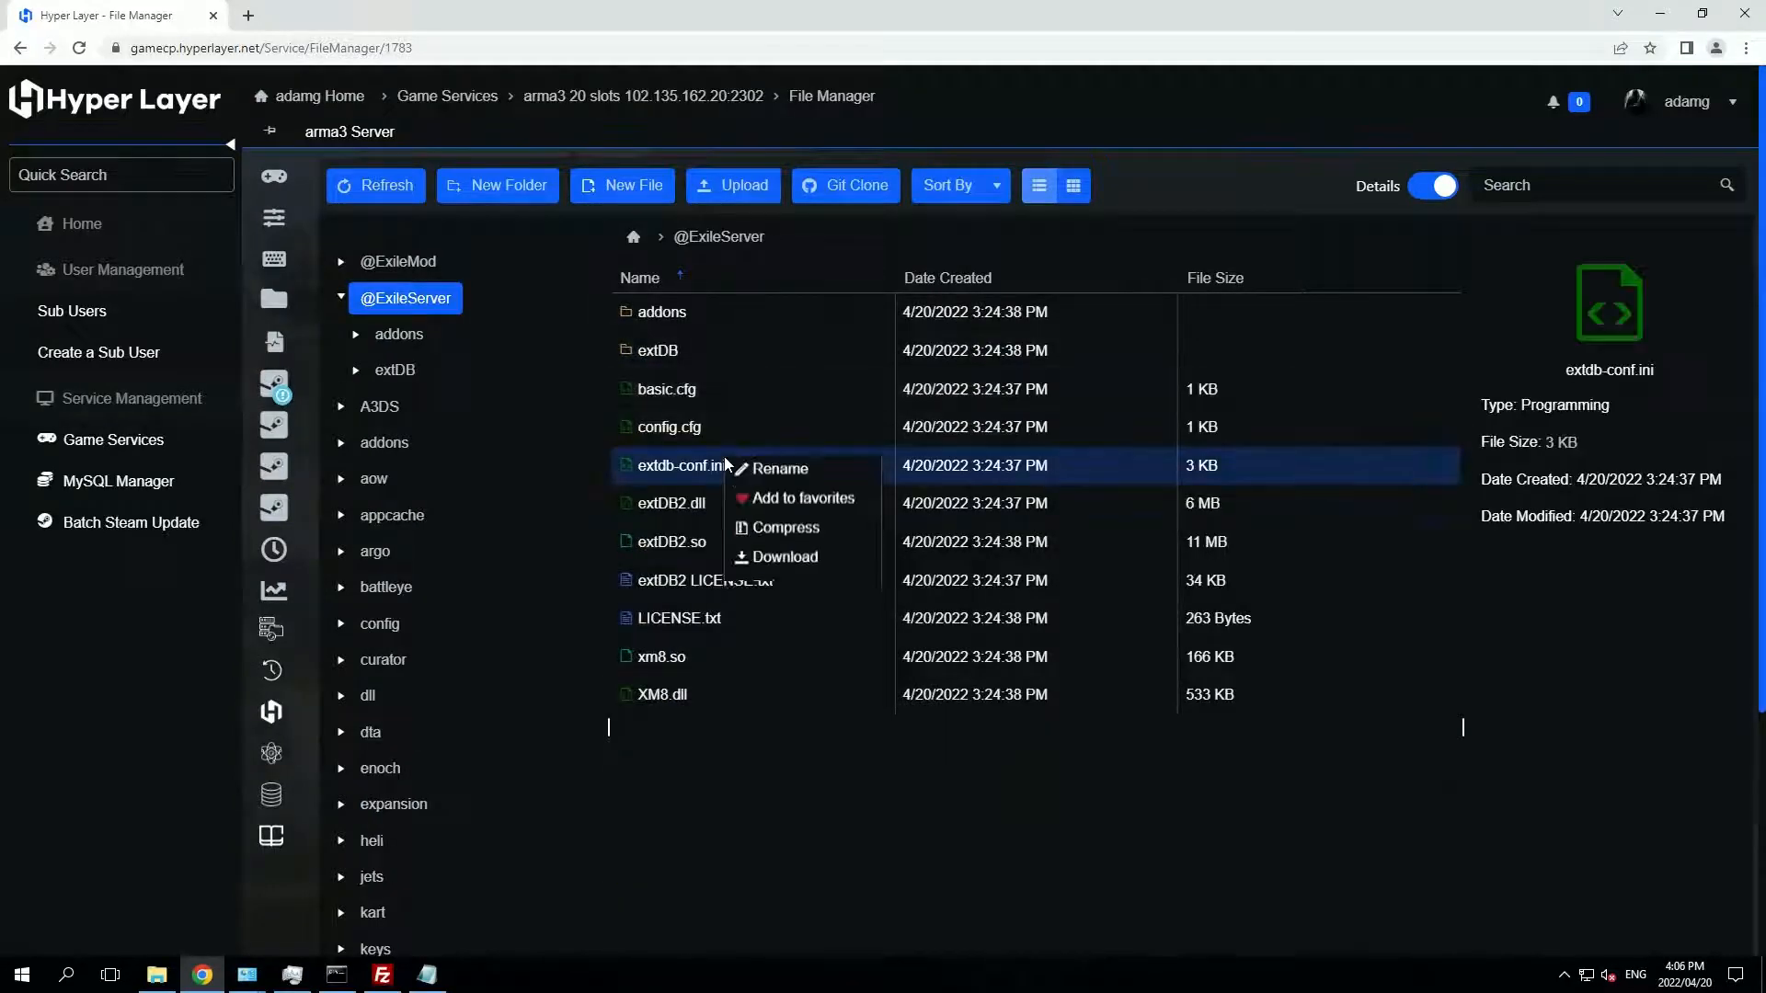
left_click(752, 477)
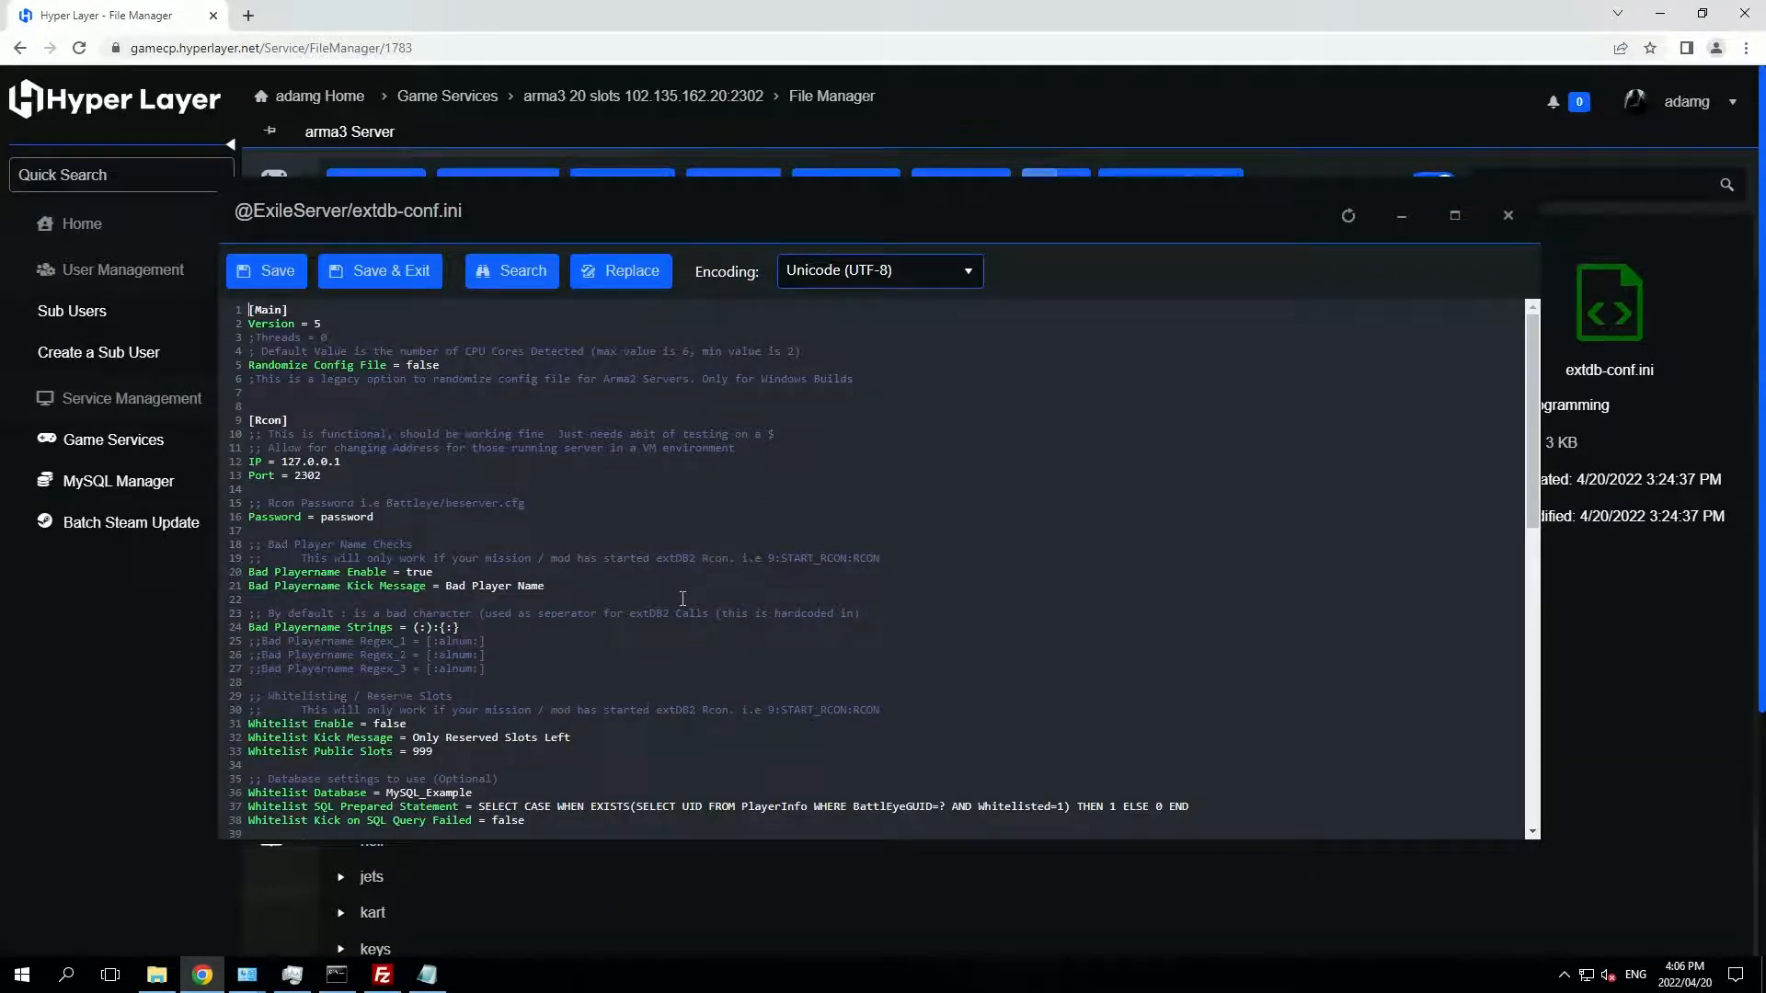
scroll(676, 593, "down", 6)
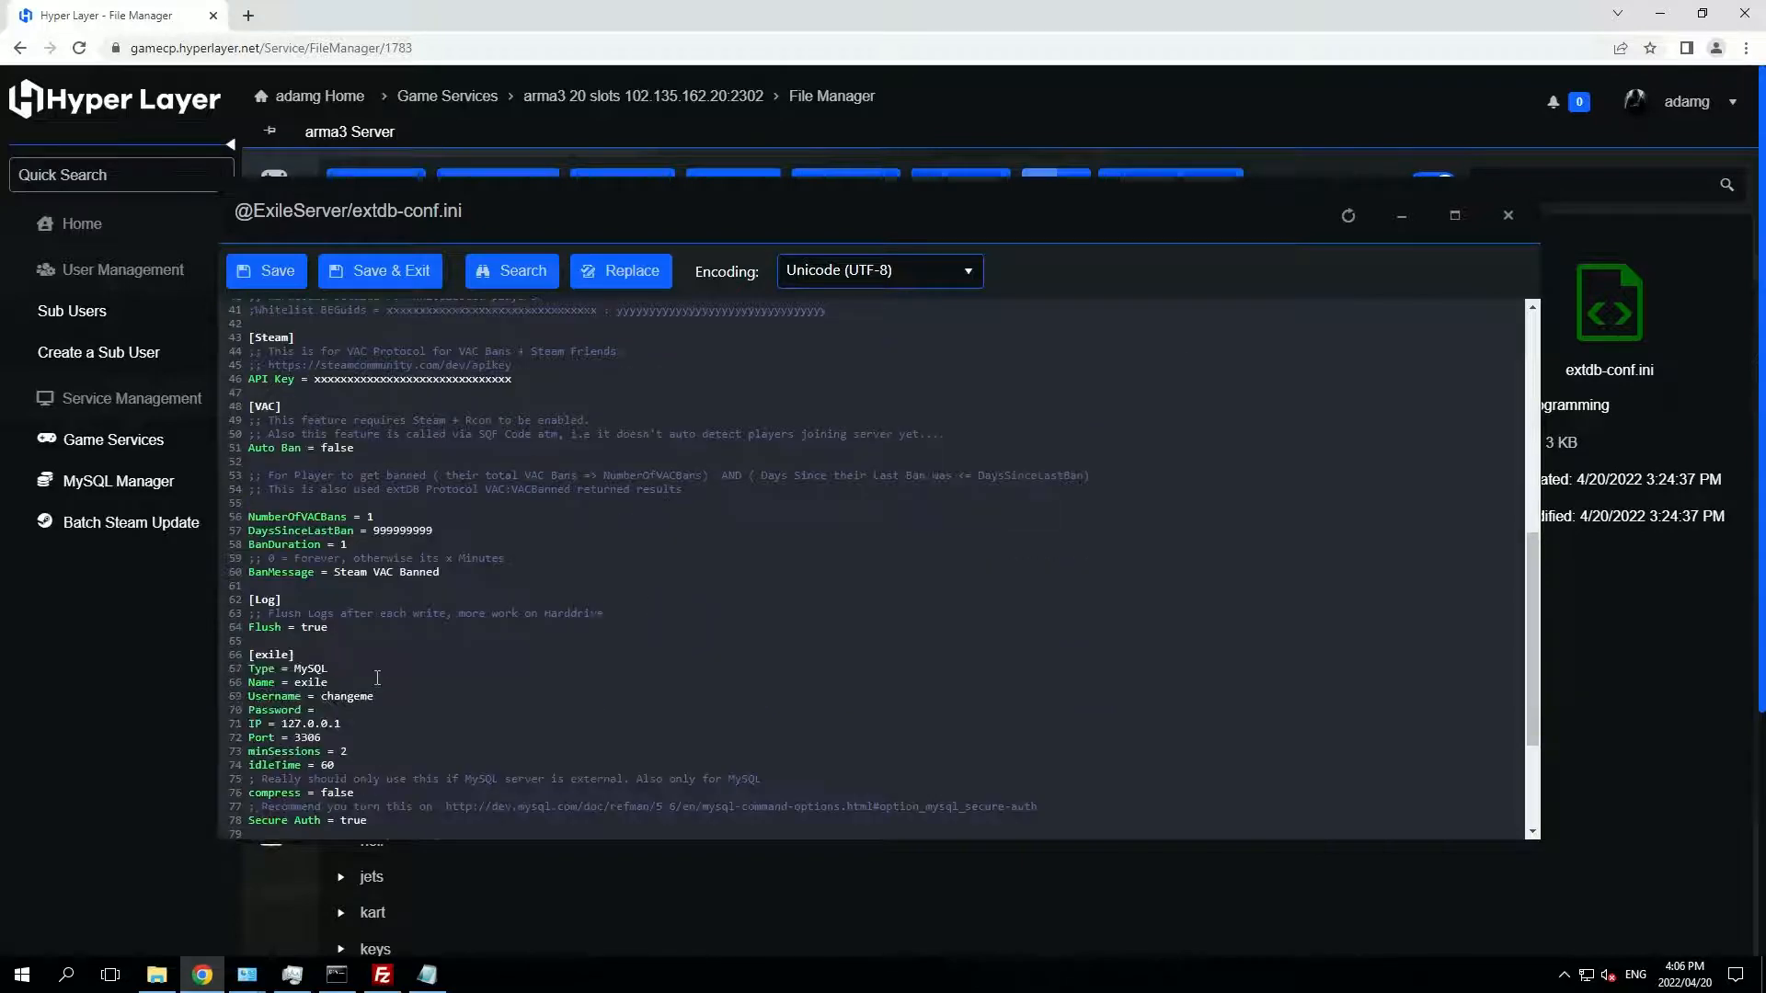
scroll(377, 678, "down", 1)
Fill the [exile] database name adamg_exile and username from the Notepad note
left_click(428, 975)
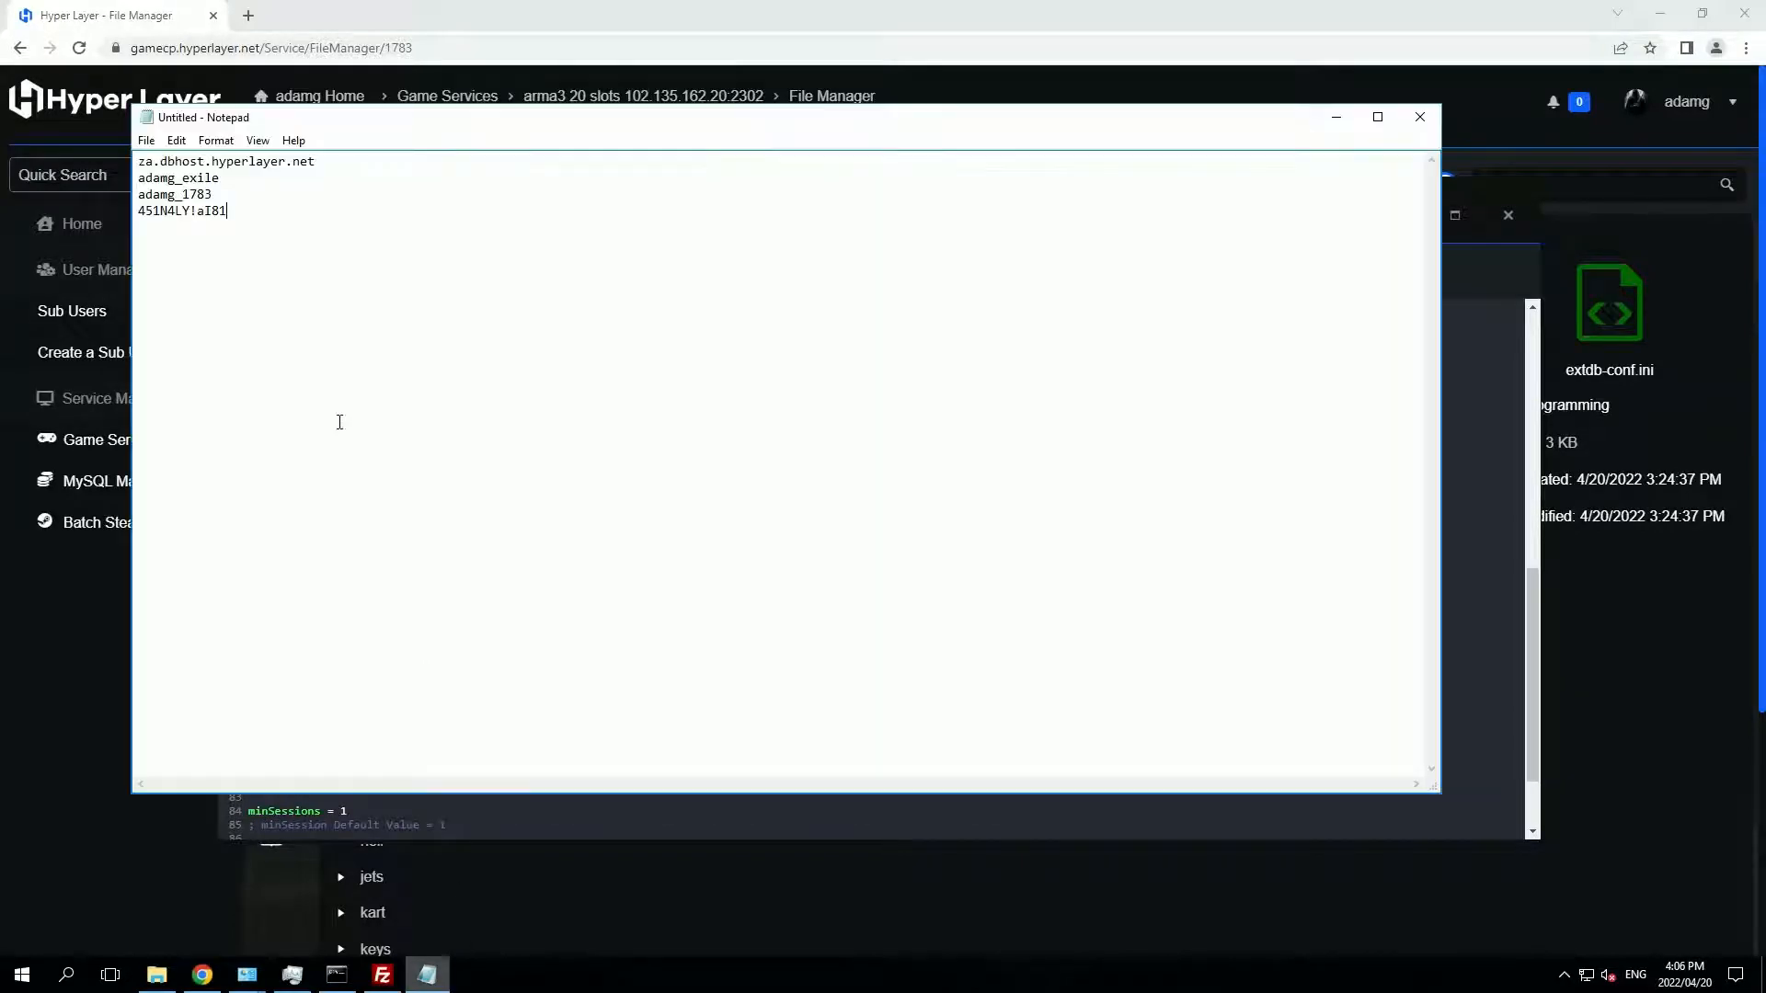
left_click_drag(220, 178, 140, 177)
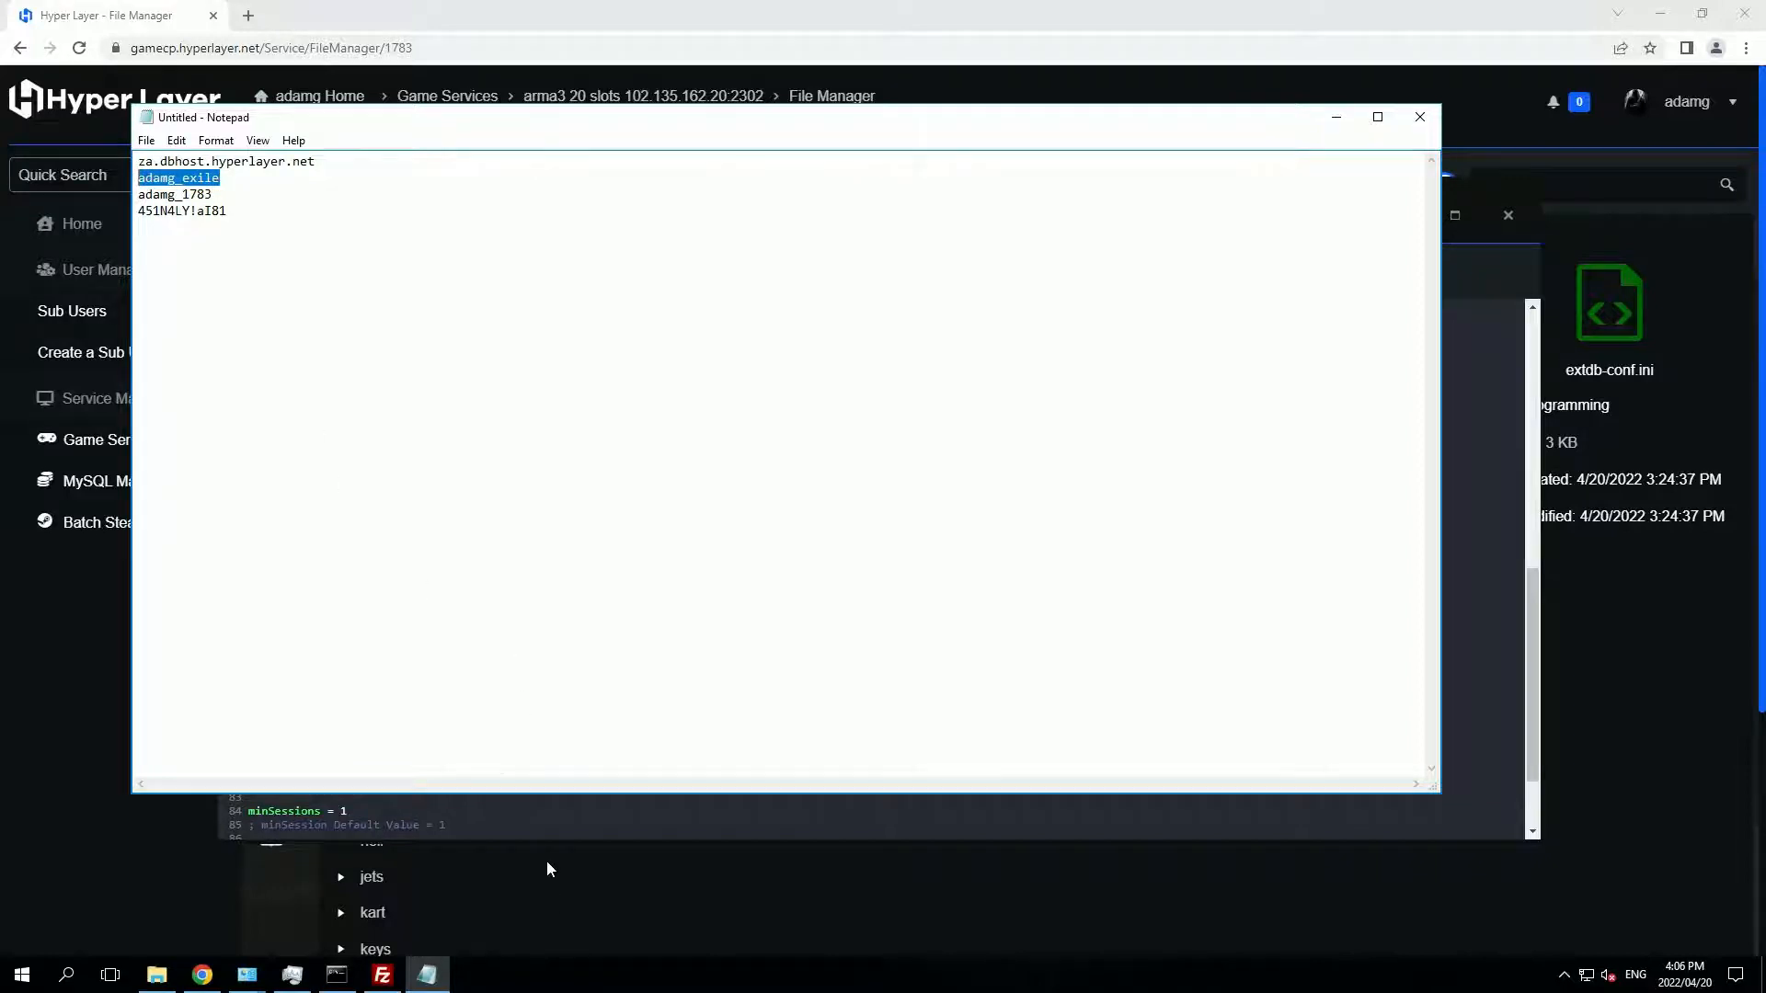
left_click(541, 825)
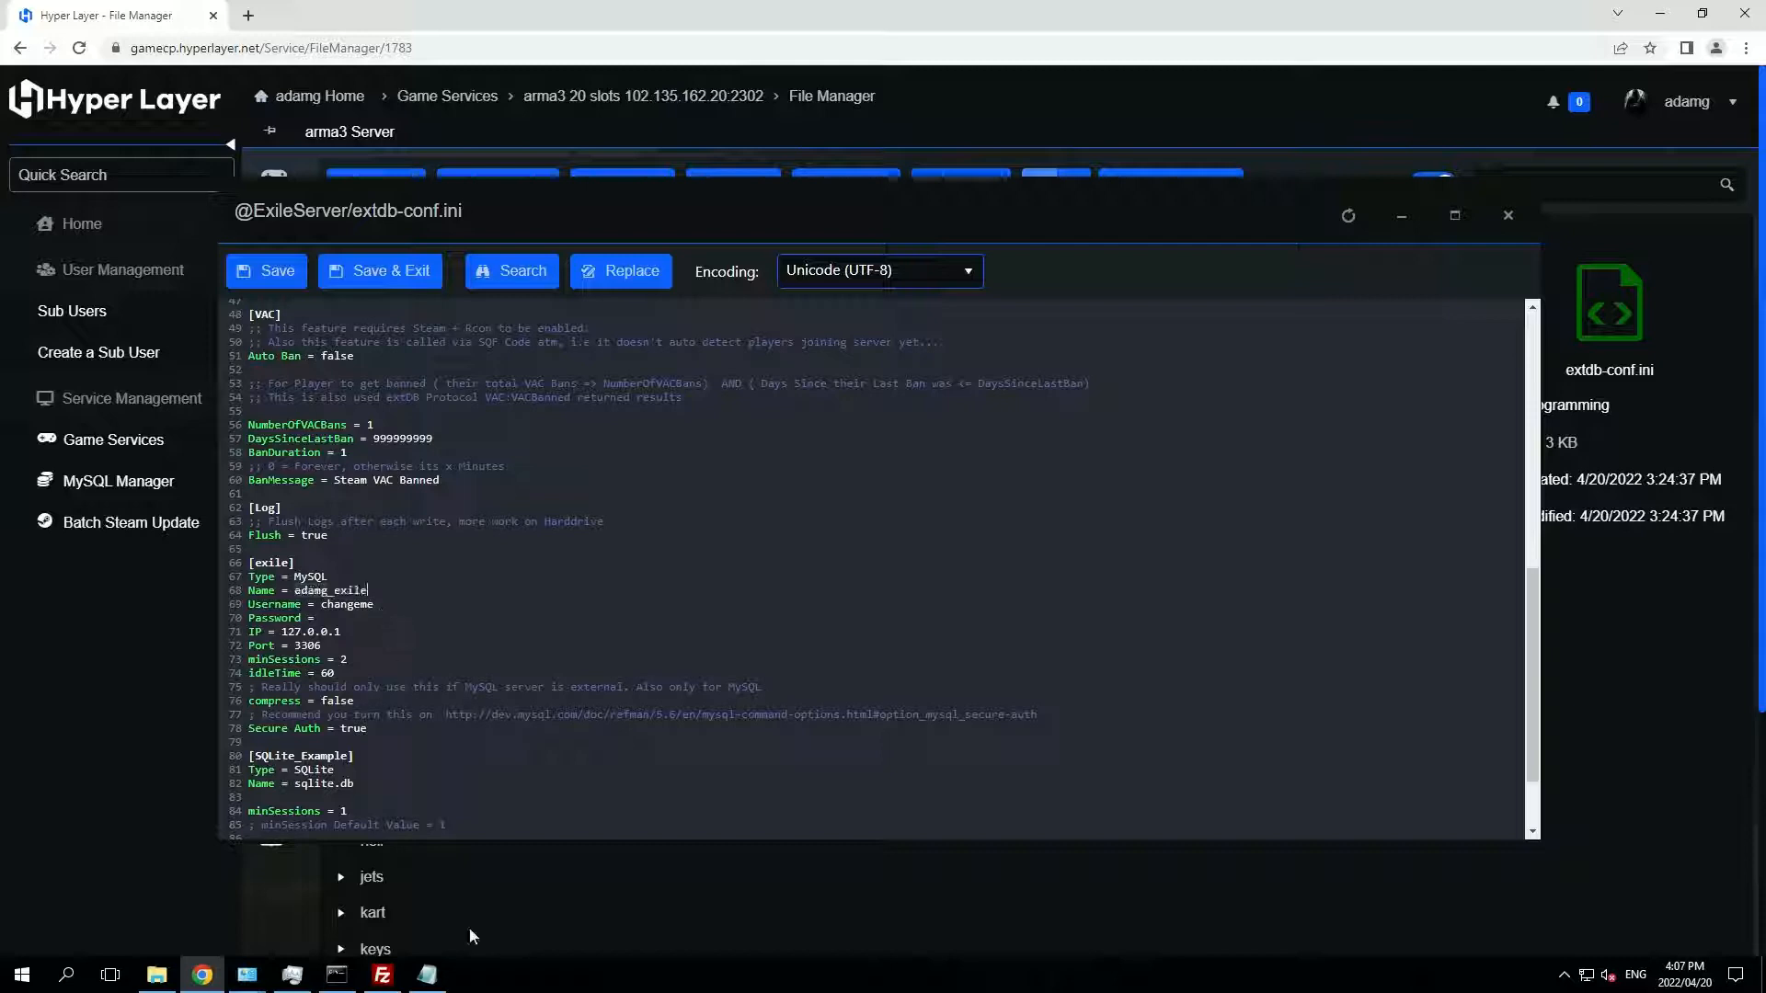
left_click(429, 973)
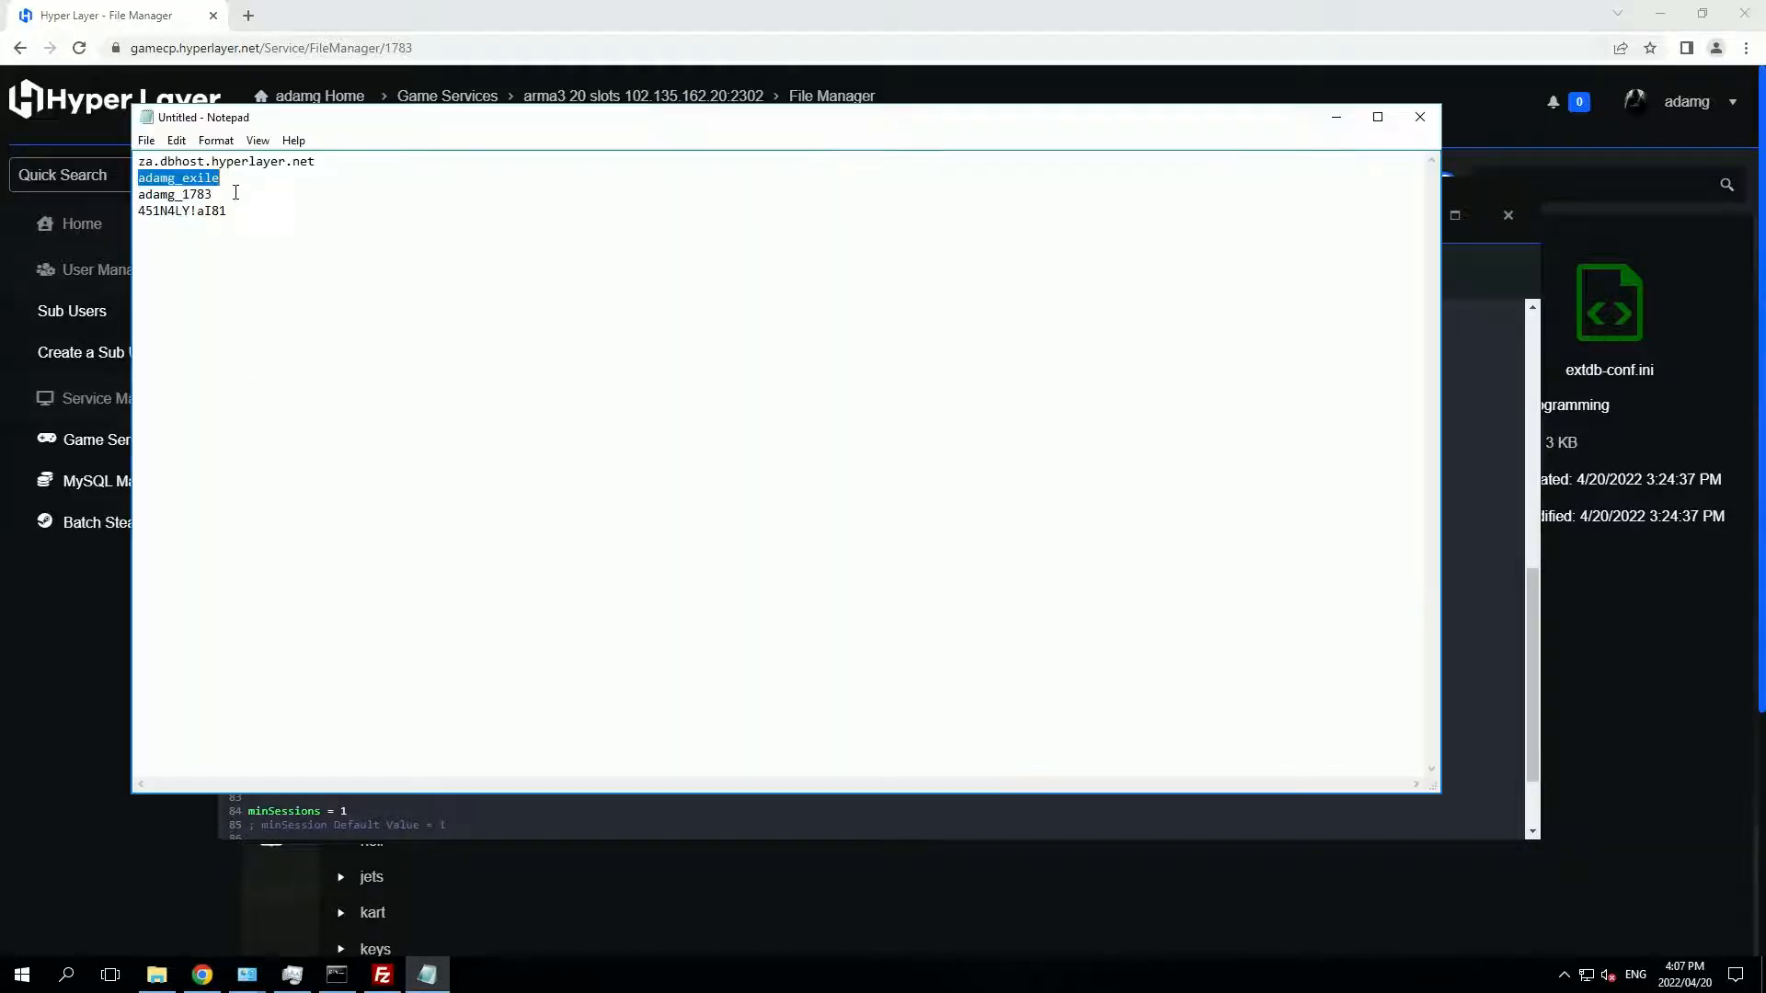
left_click_drag(235, 192, 138, 194)
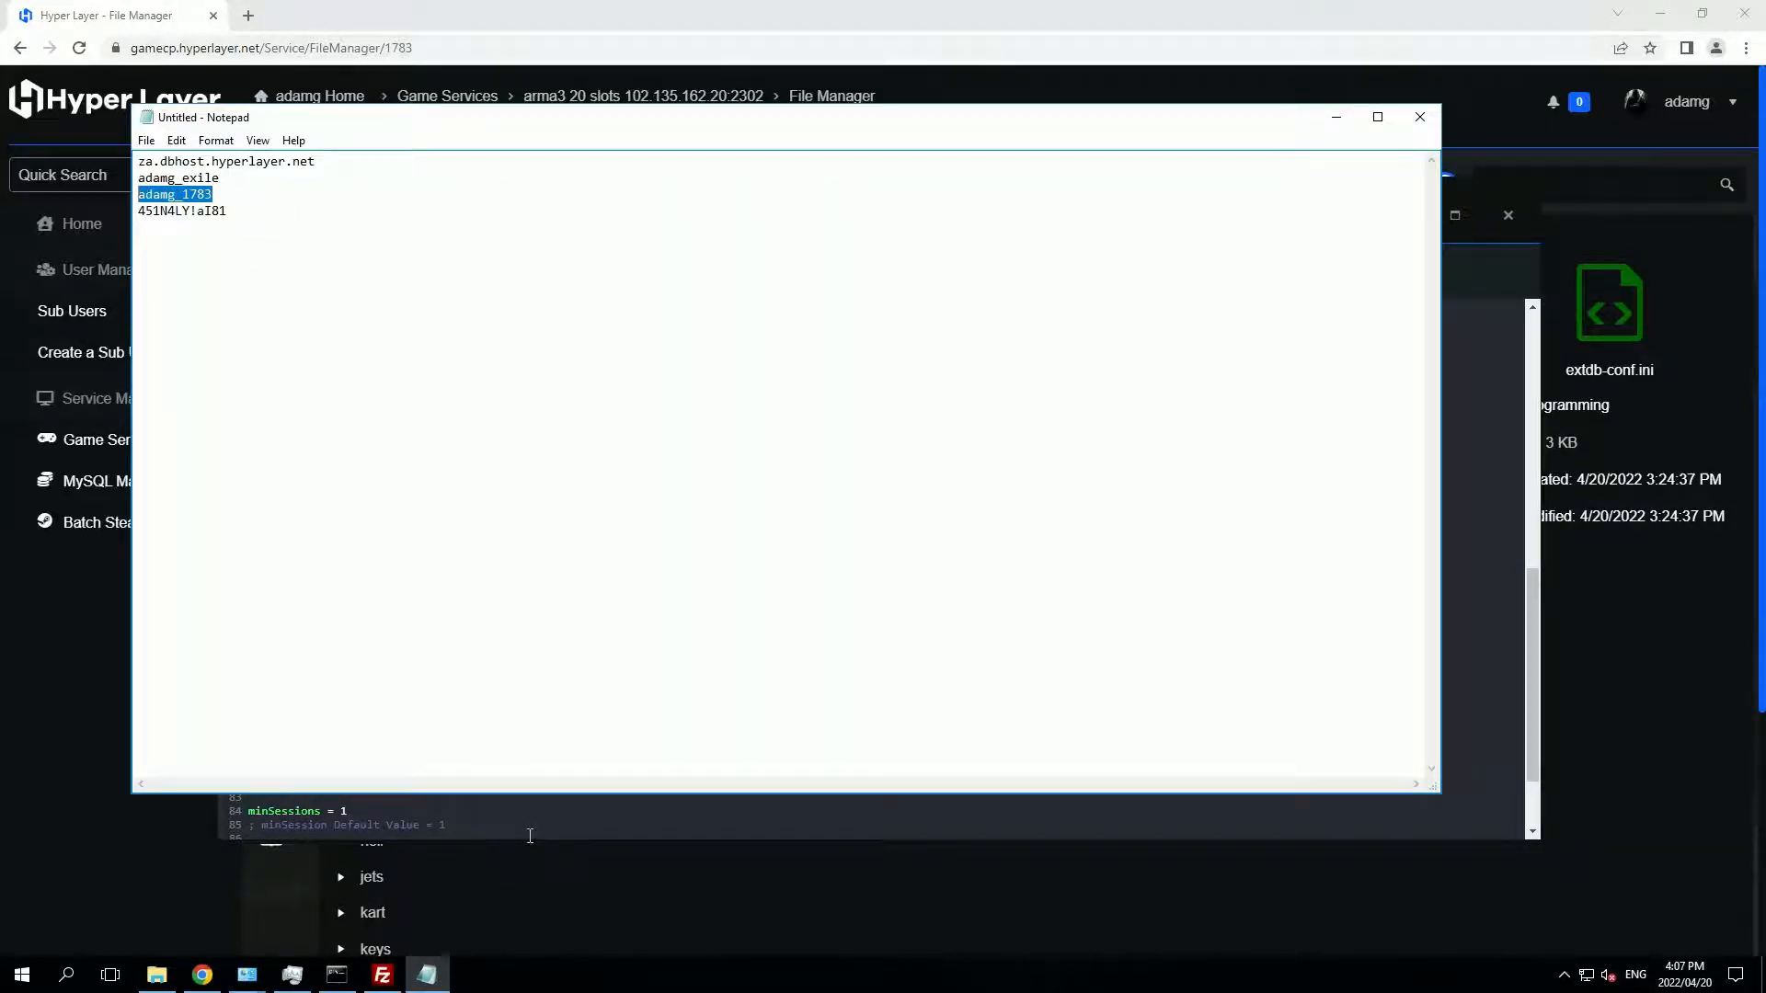
left_click(530, 835)
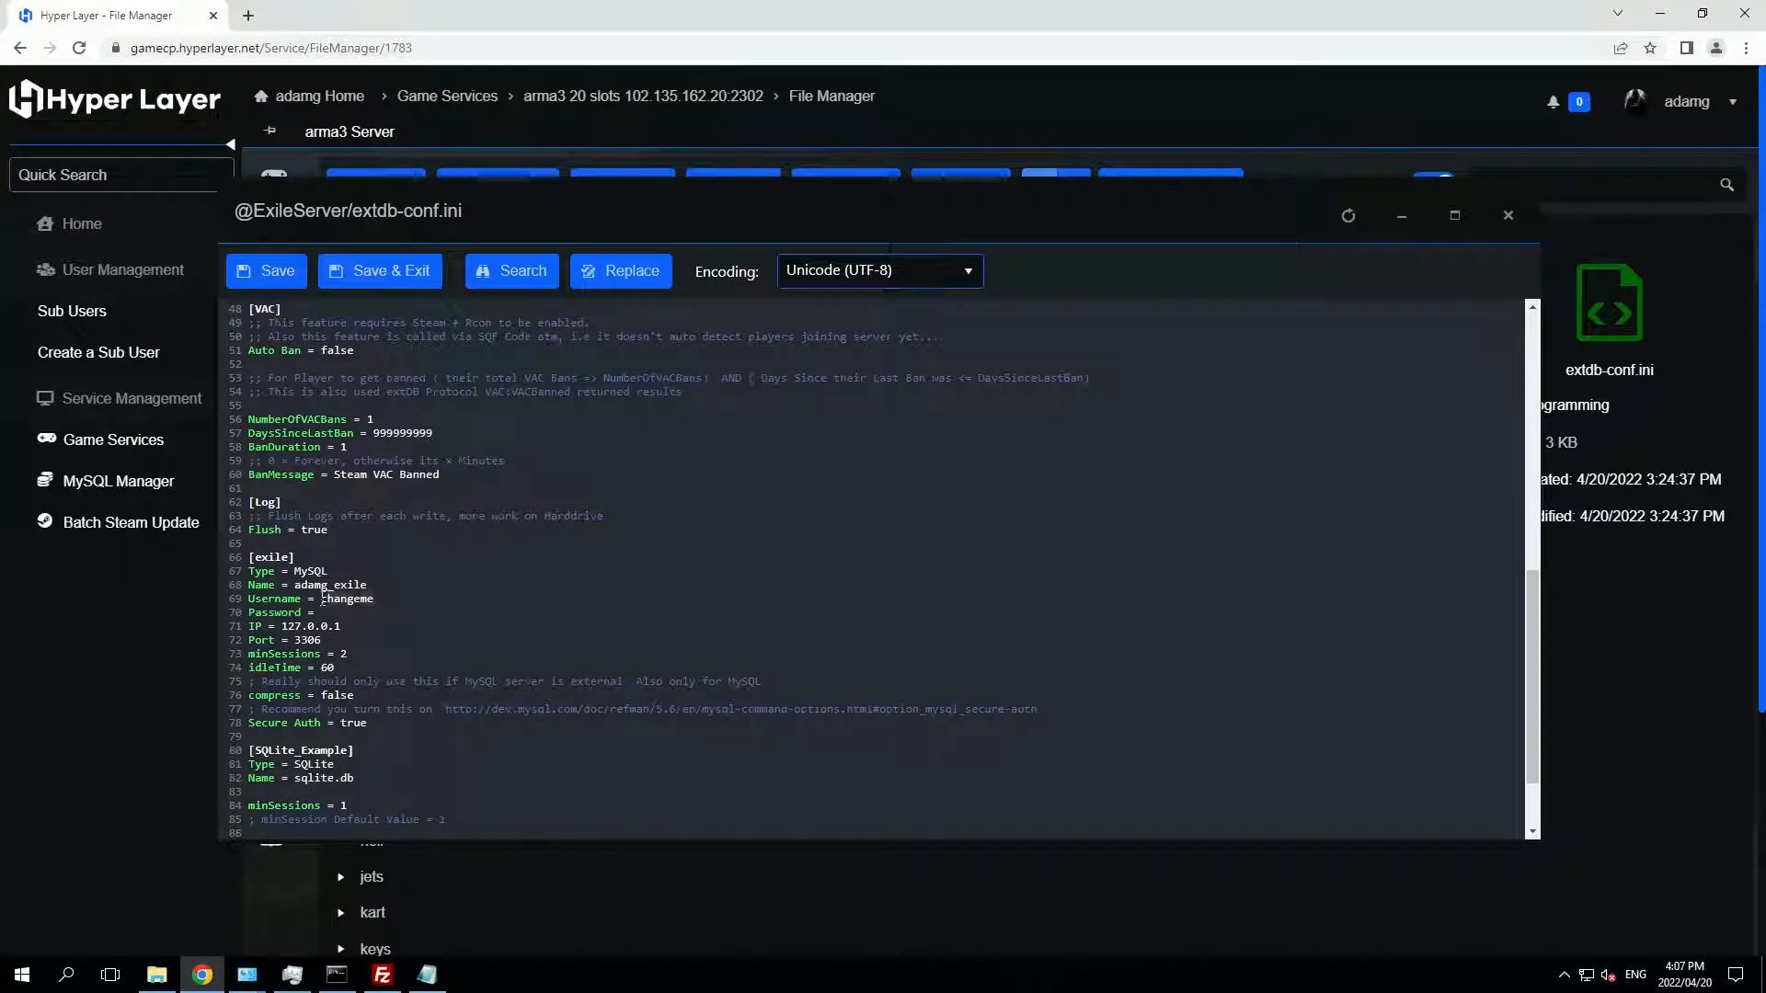
Enter the database password and IP za.dbhost.hyperlayer.net, then save extdb-conf.ini
left_click(427, 974)
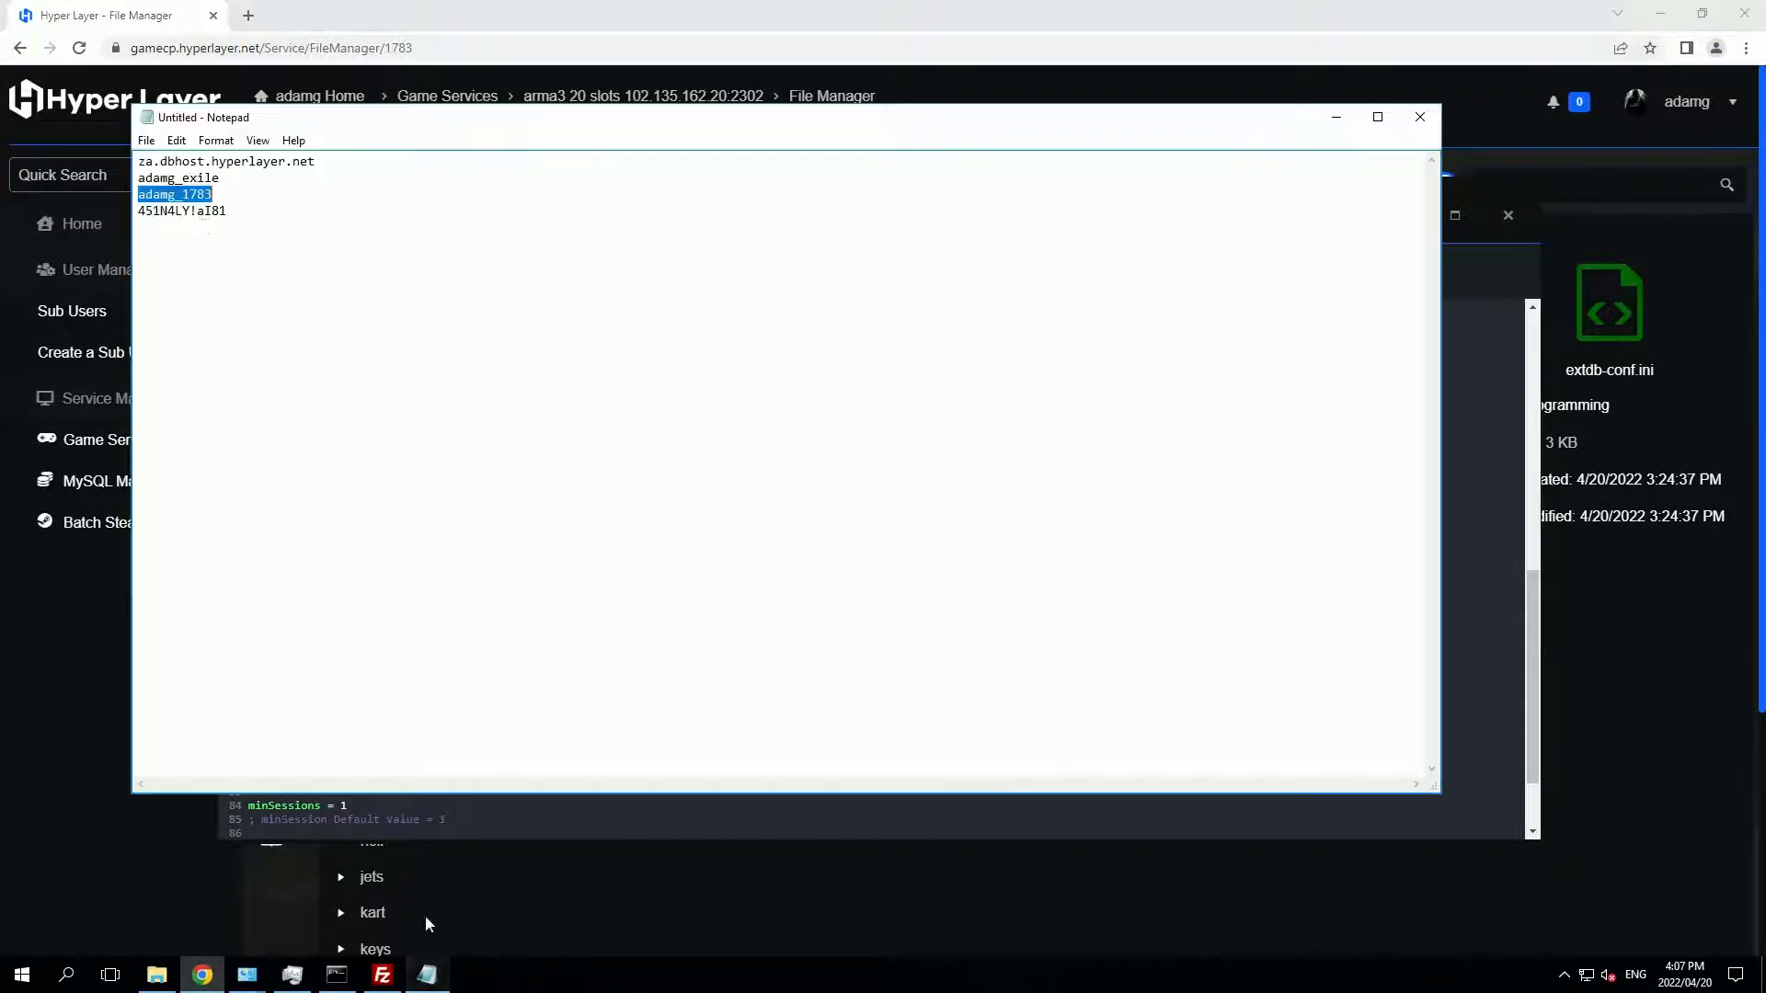
left_click_drag(247, 218, 141, 218)
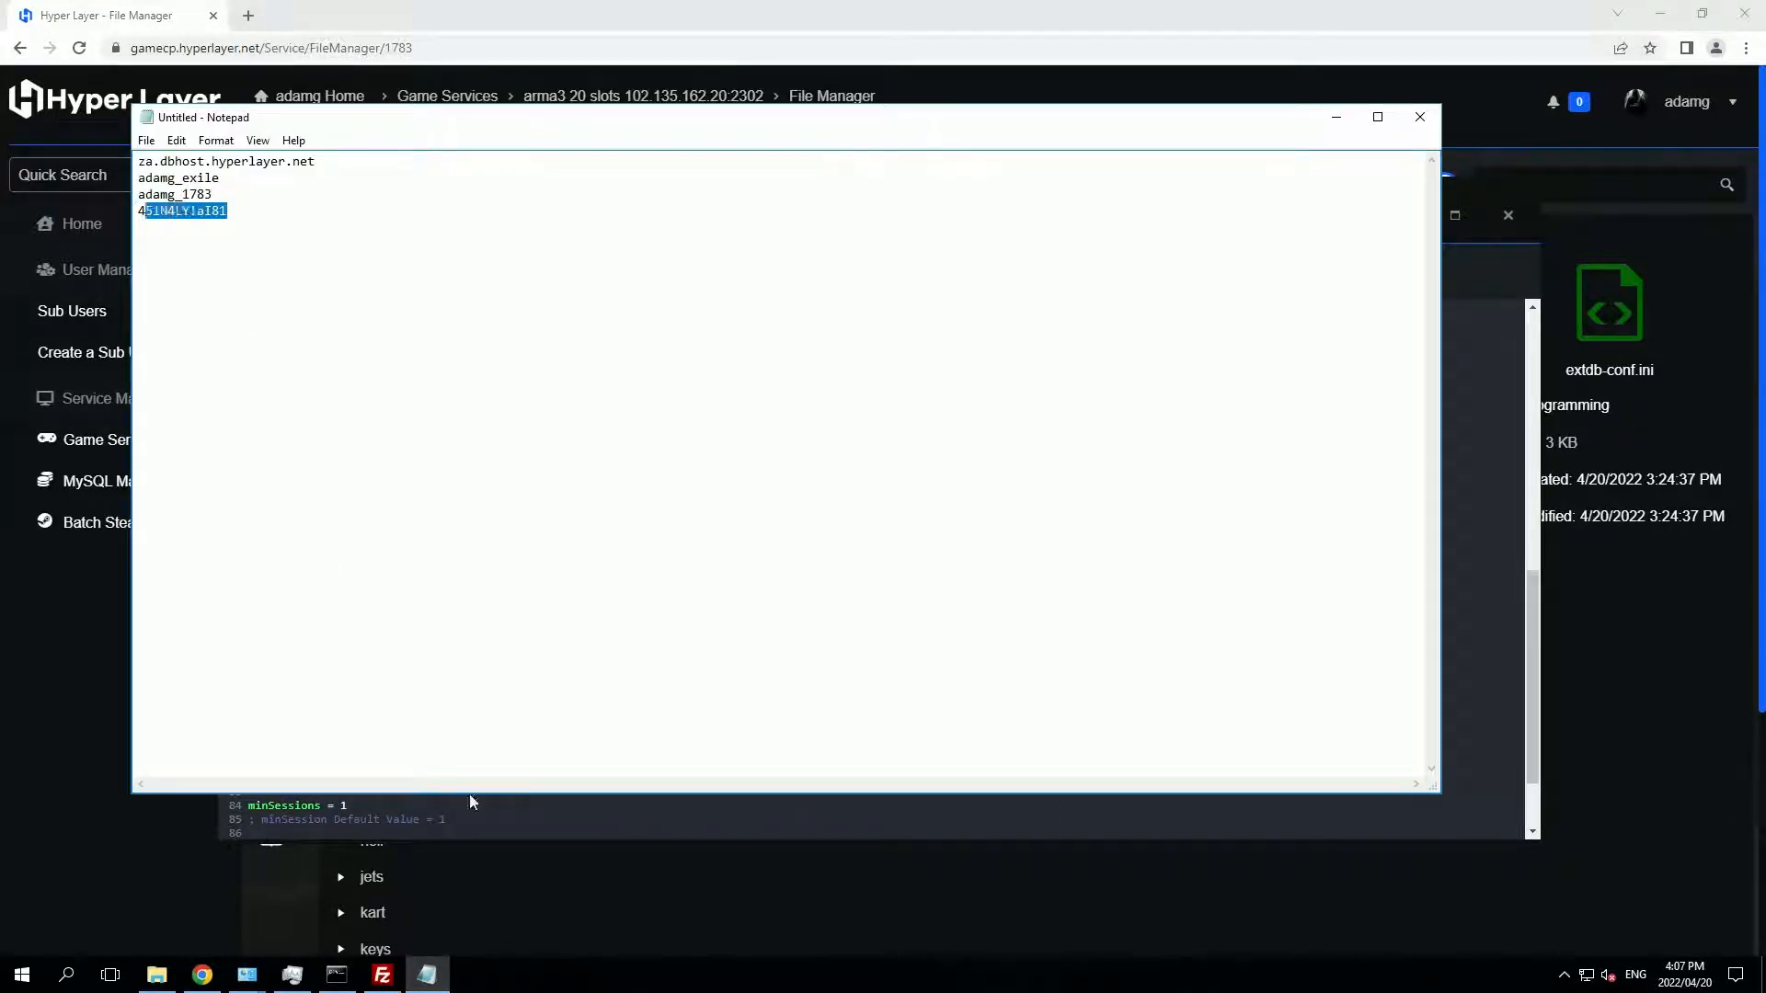
left_click(427, 973)
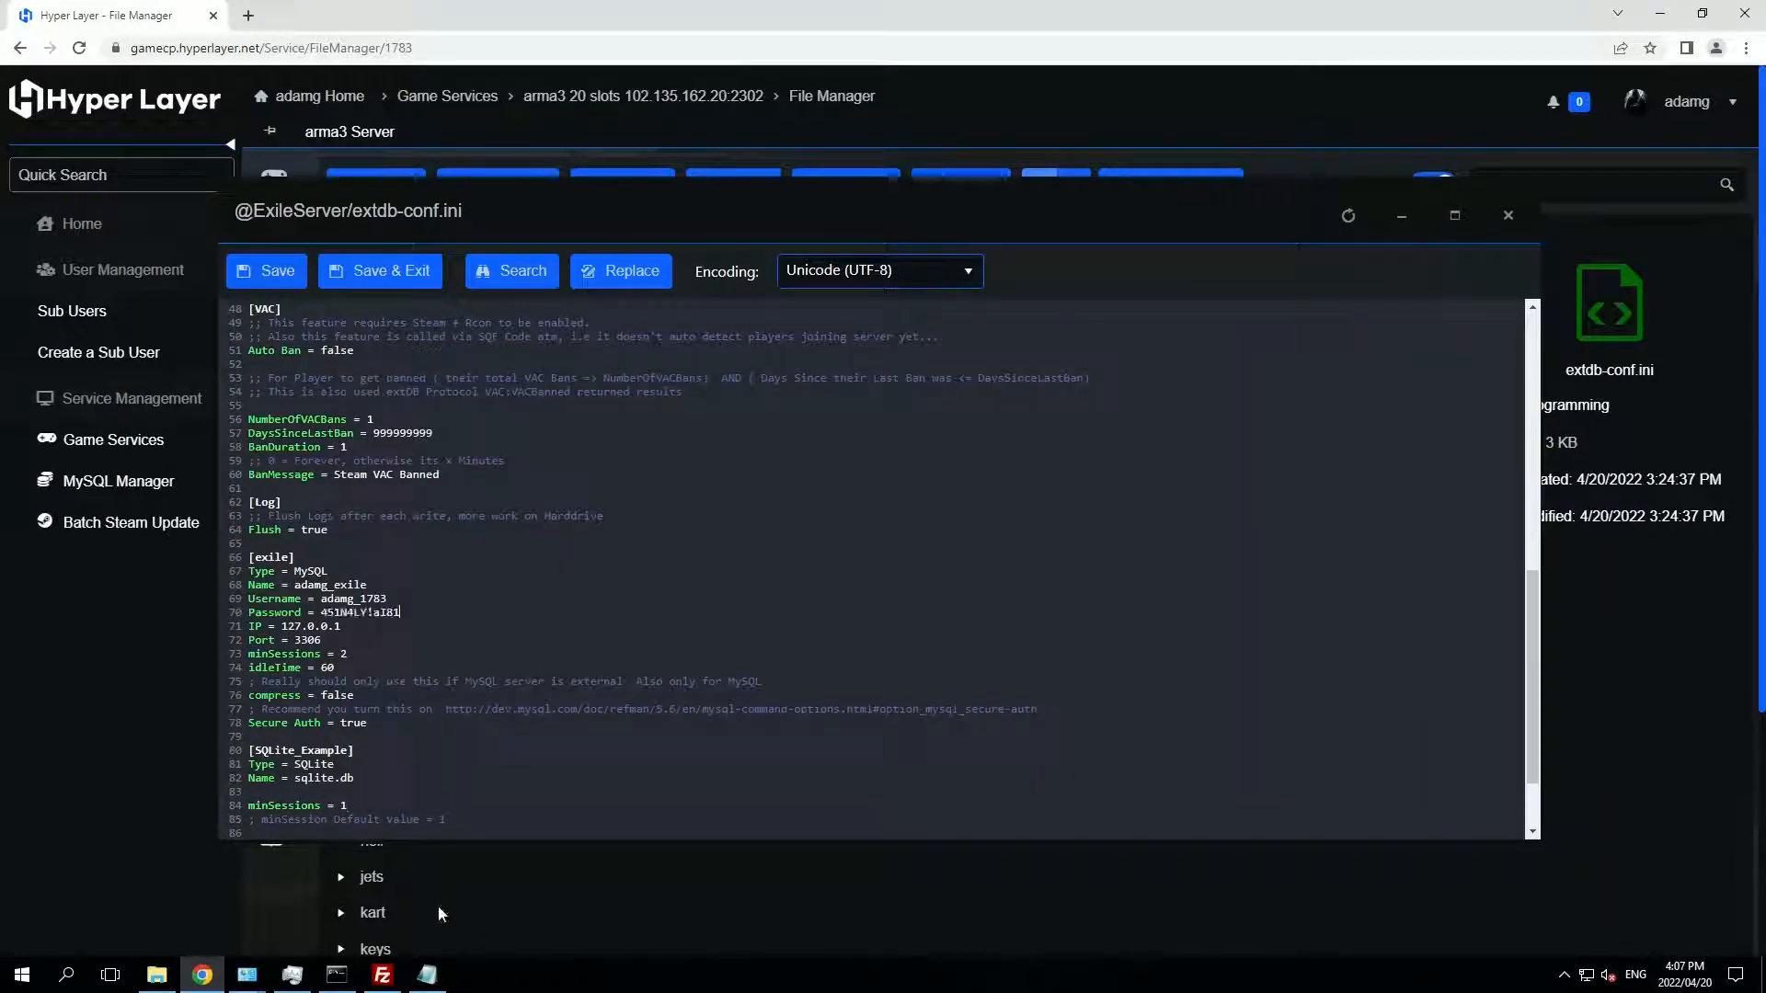
left_click(427, 974)
left_click_drag(343, 161, 138, 164)
left_click(1335, 117)
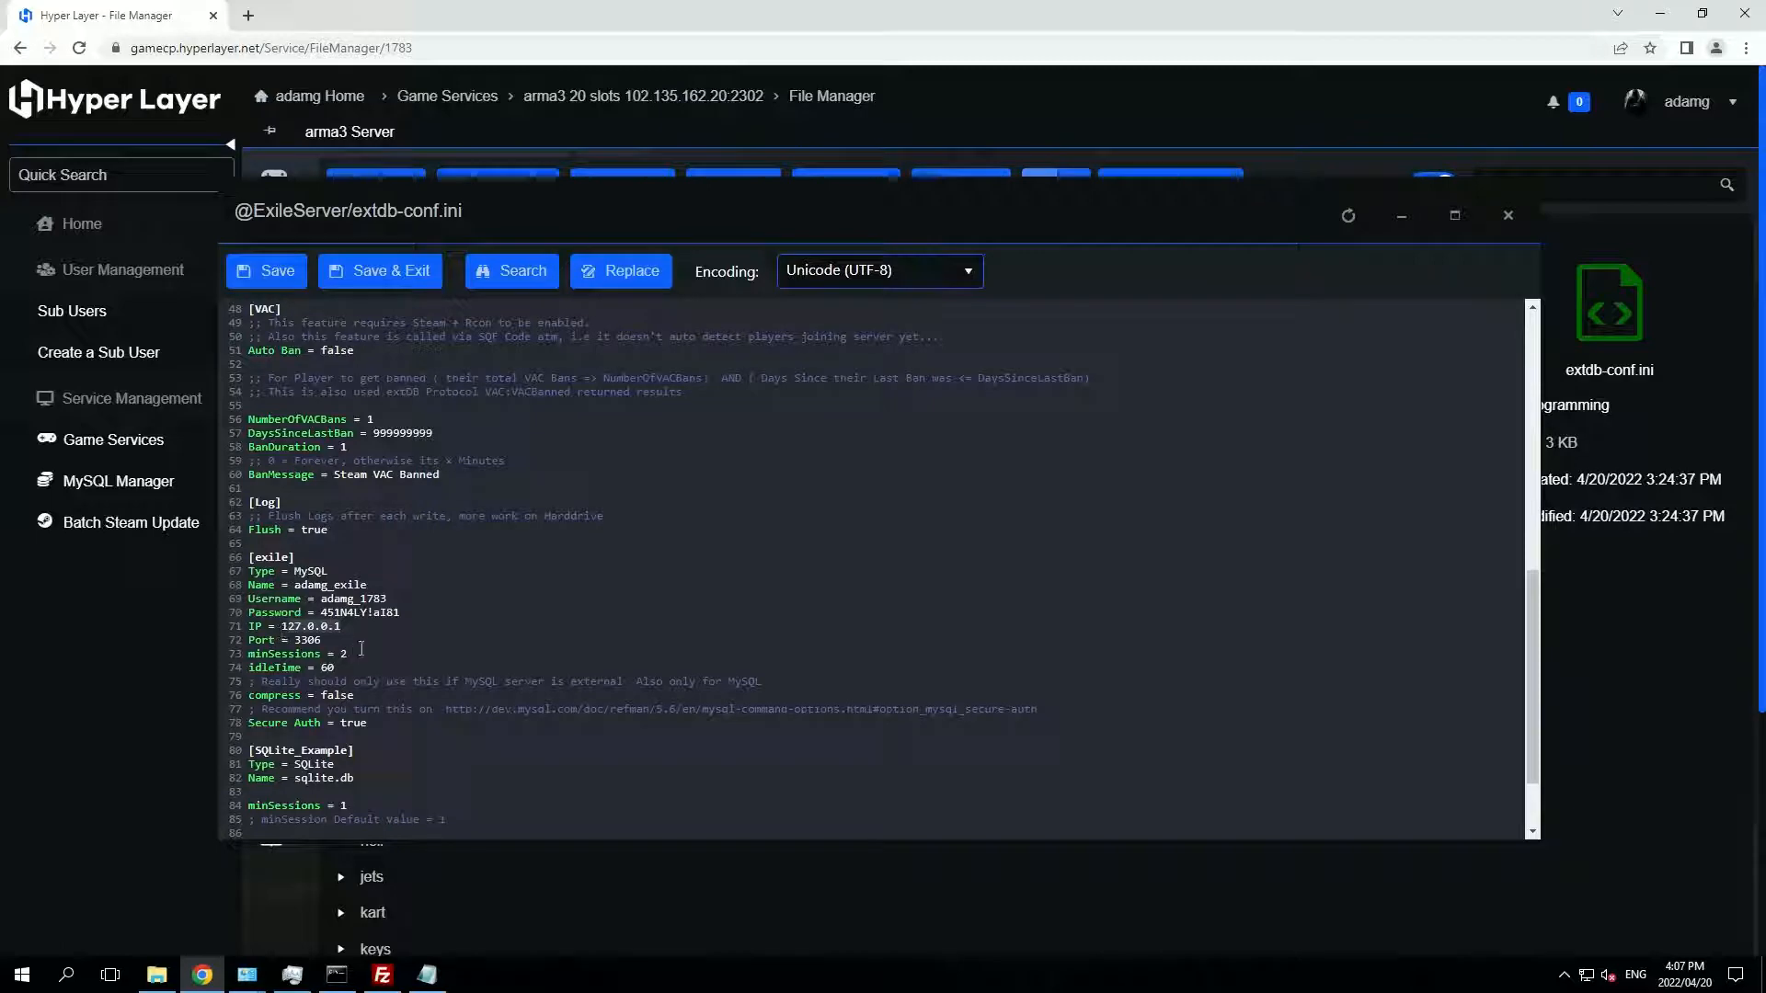
type("za.dbhost.hyperlayer.net")
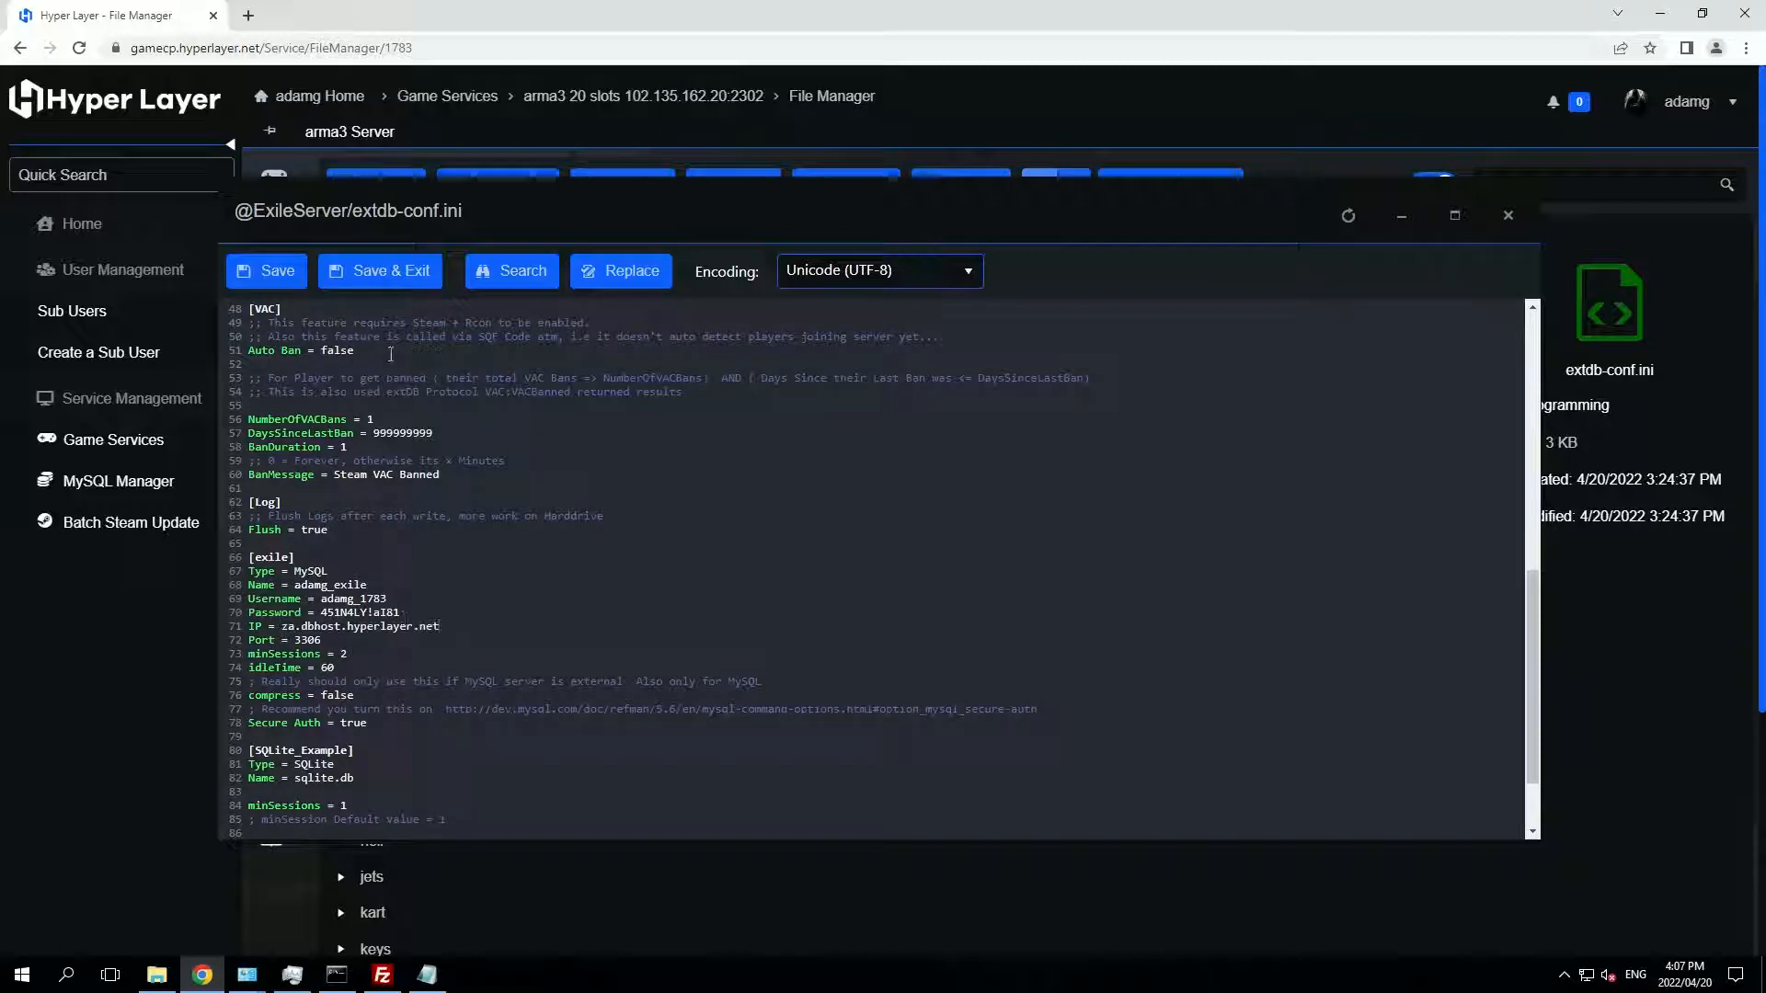
left_click(375, 271)
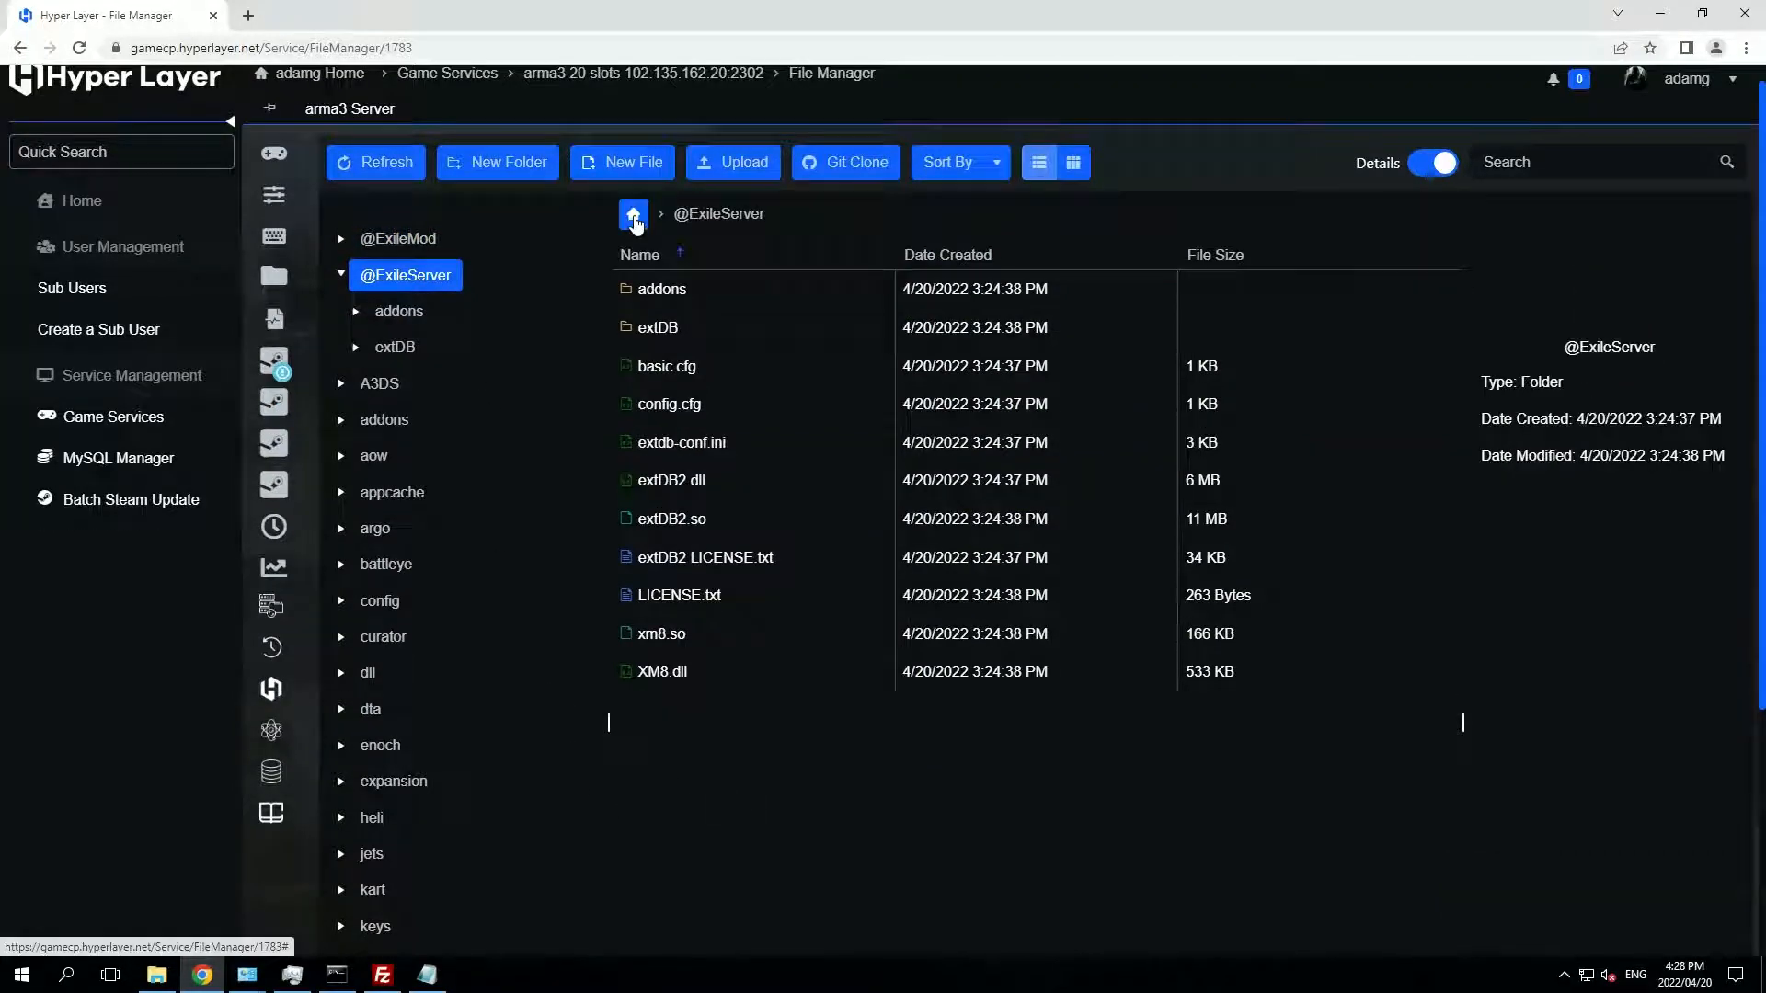
left_click(631, 217)
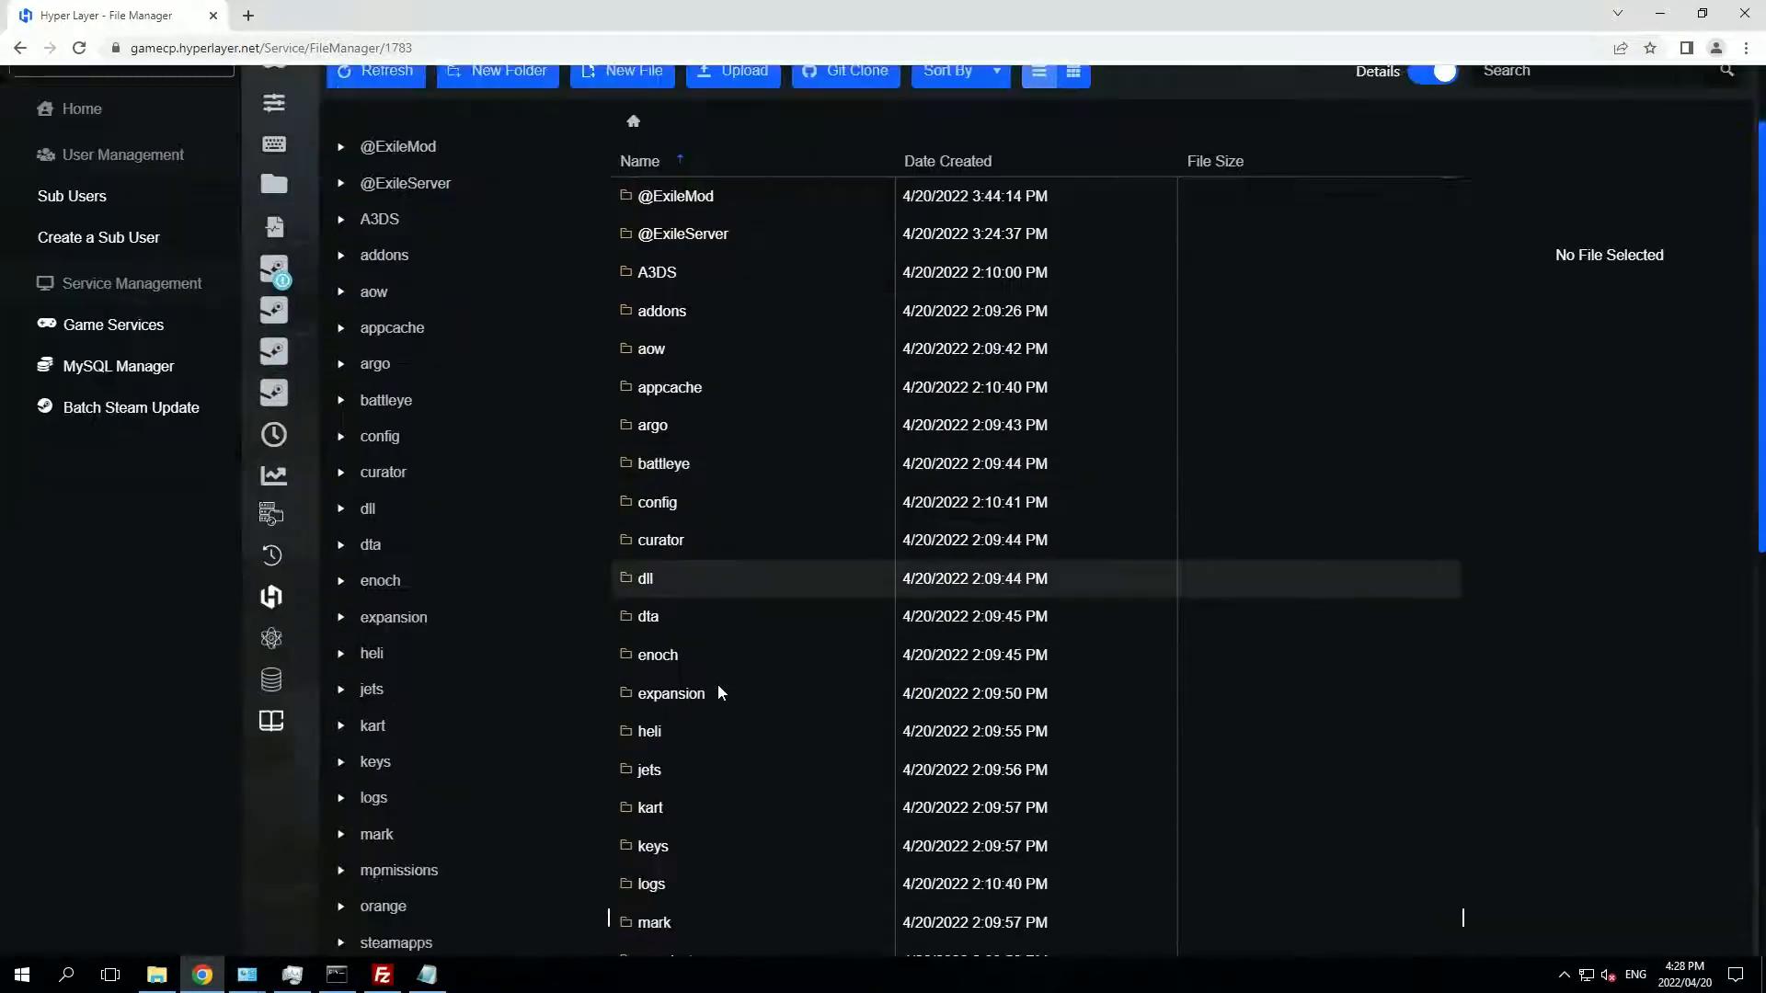
scroll(717, 682, "down", 3)
scroll(718, 690, "down", 1)
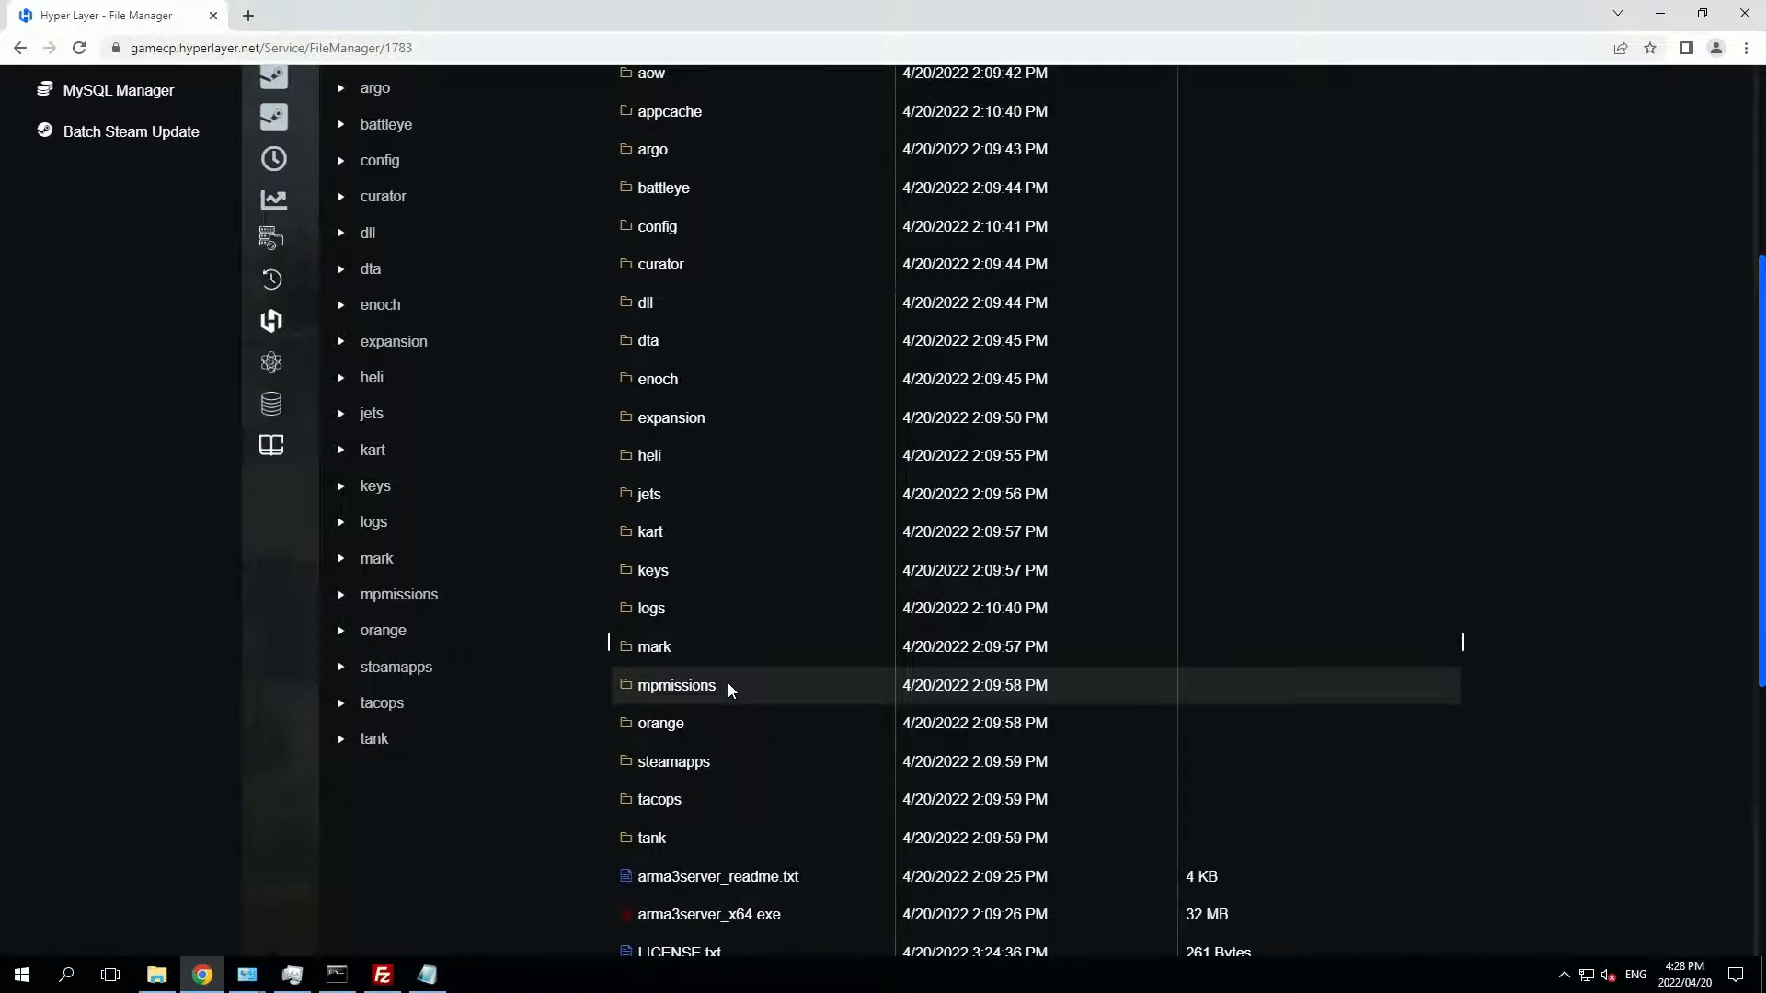
double_click(728, 684)
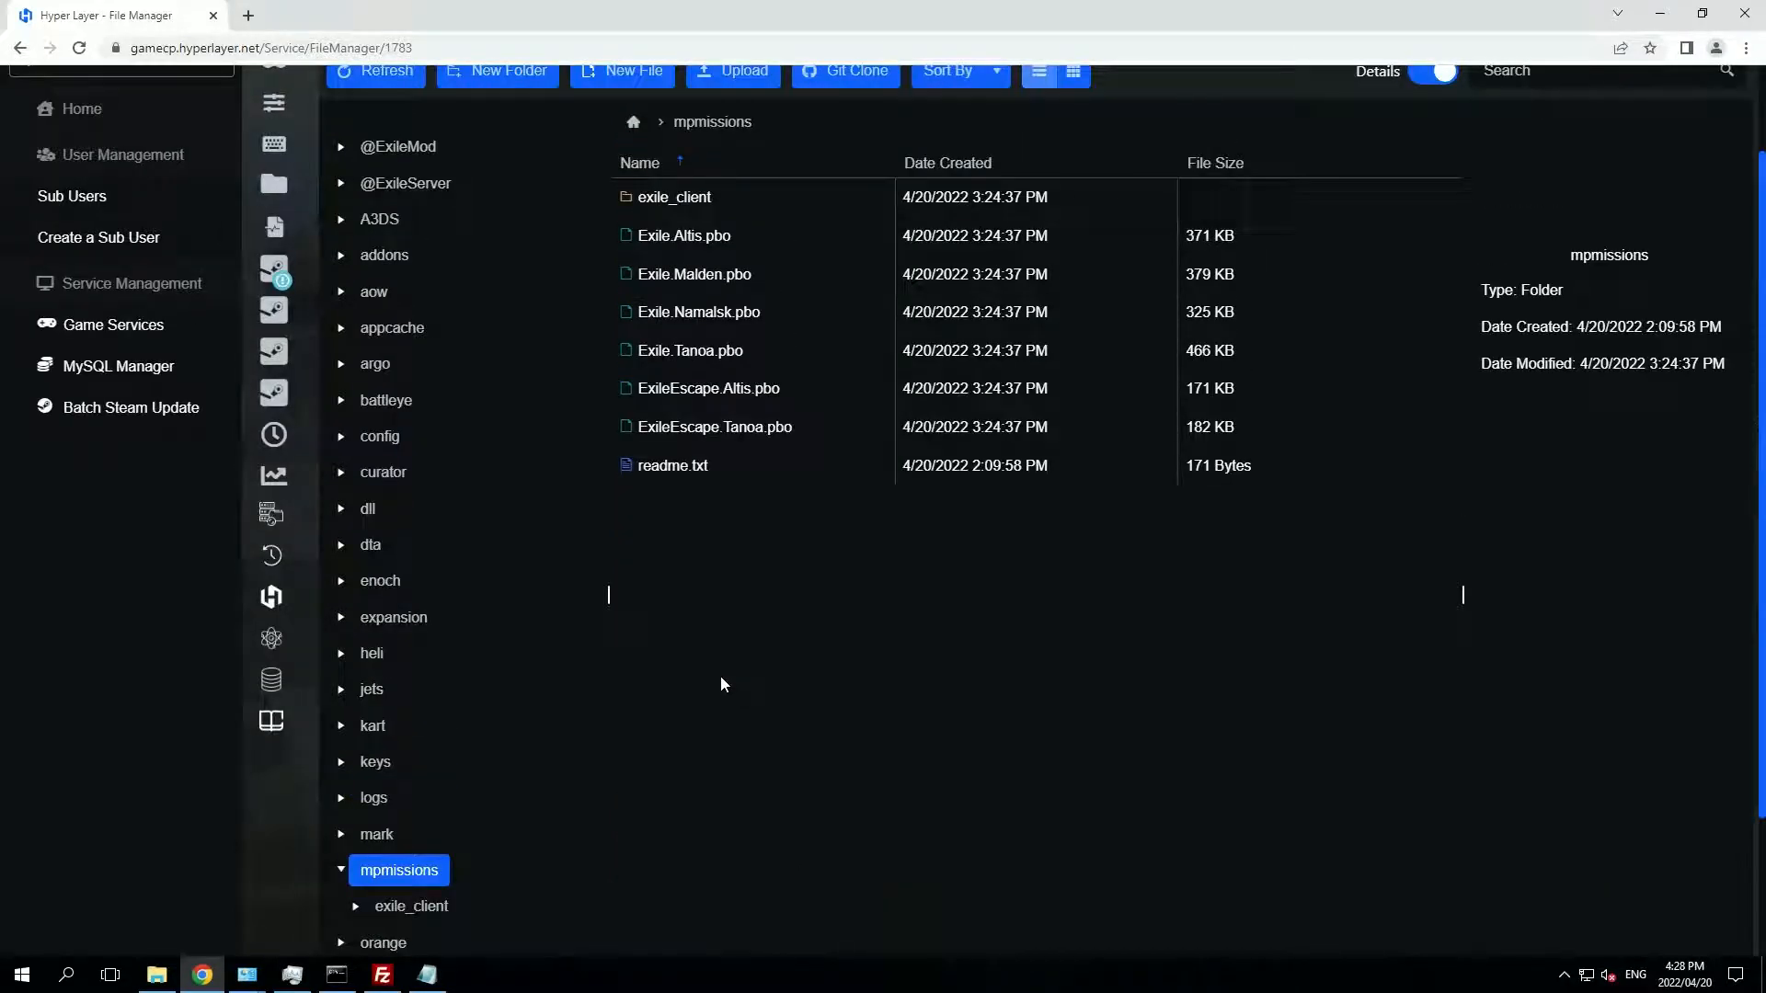
left_click(404, 184)
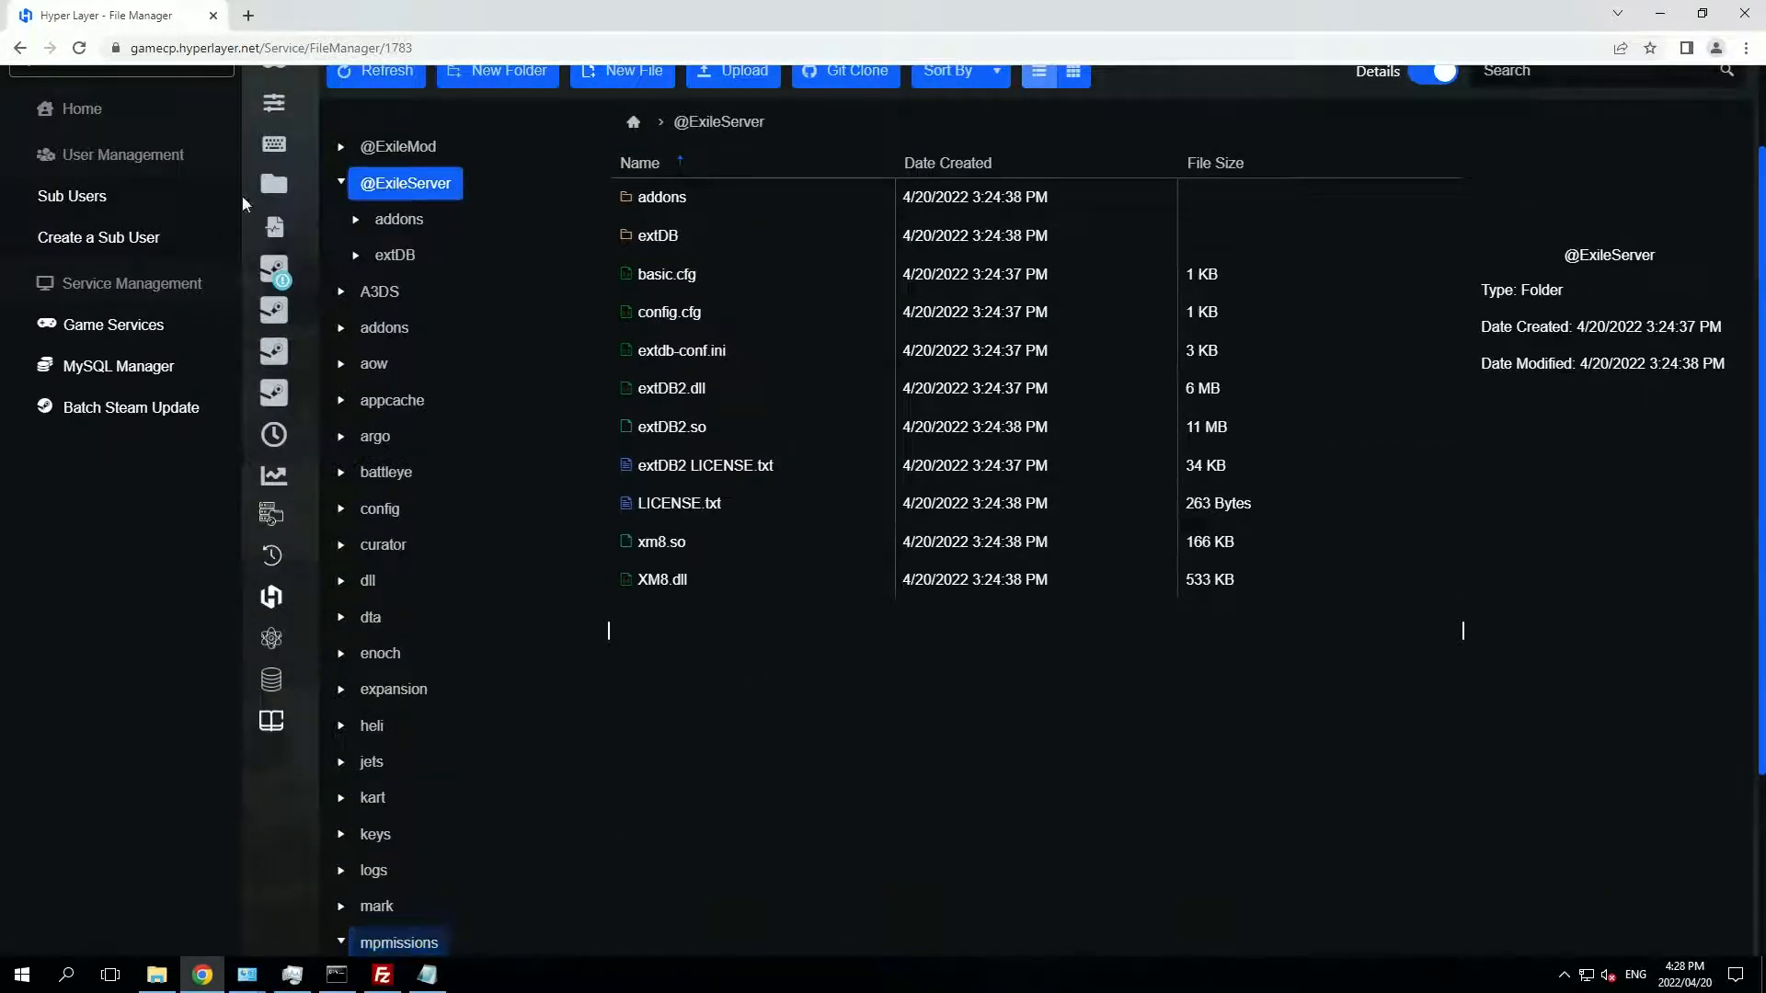
left_click(633, 127)
double_click(738, 239)
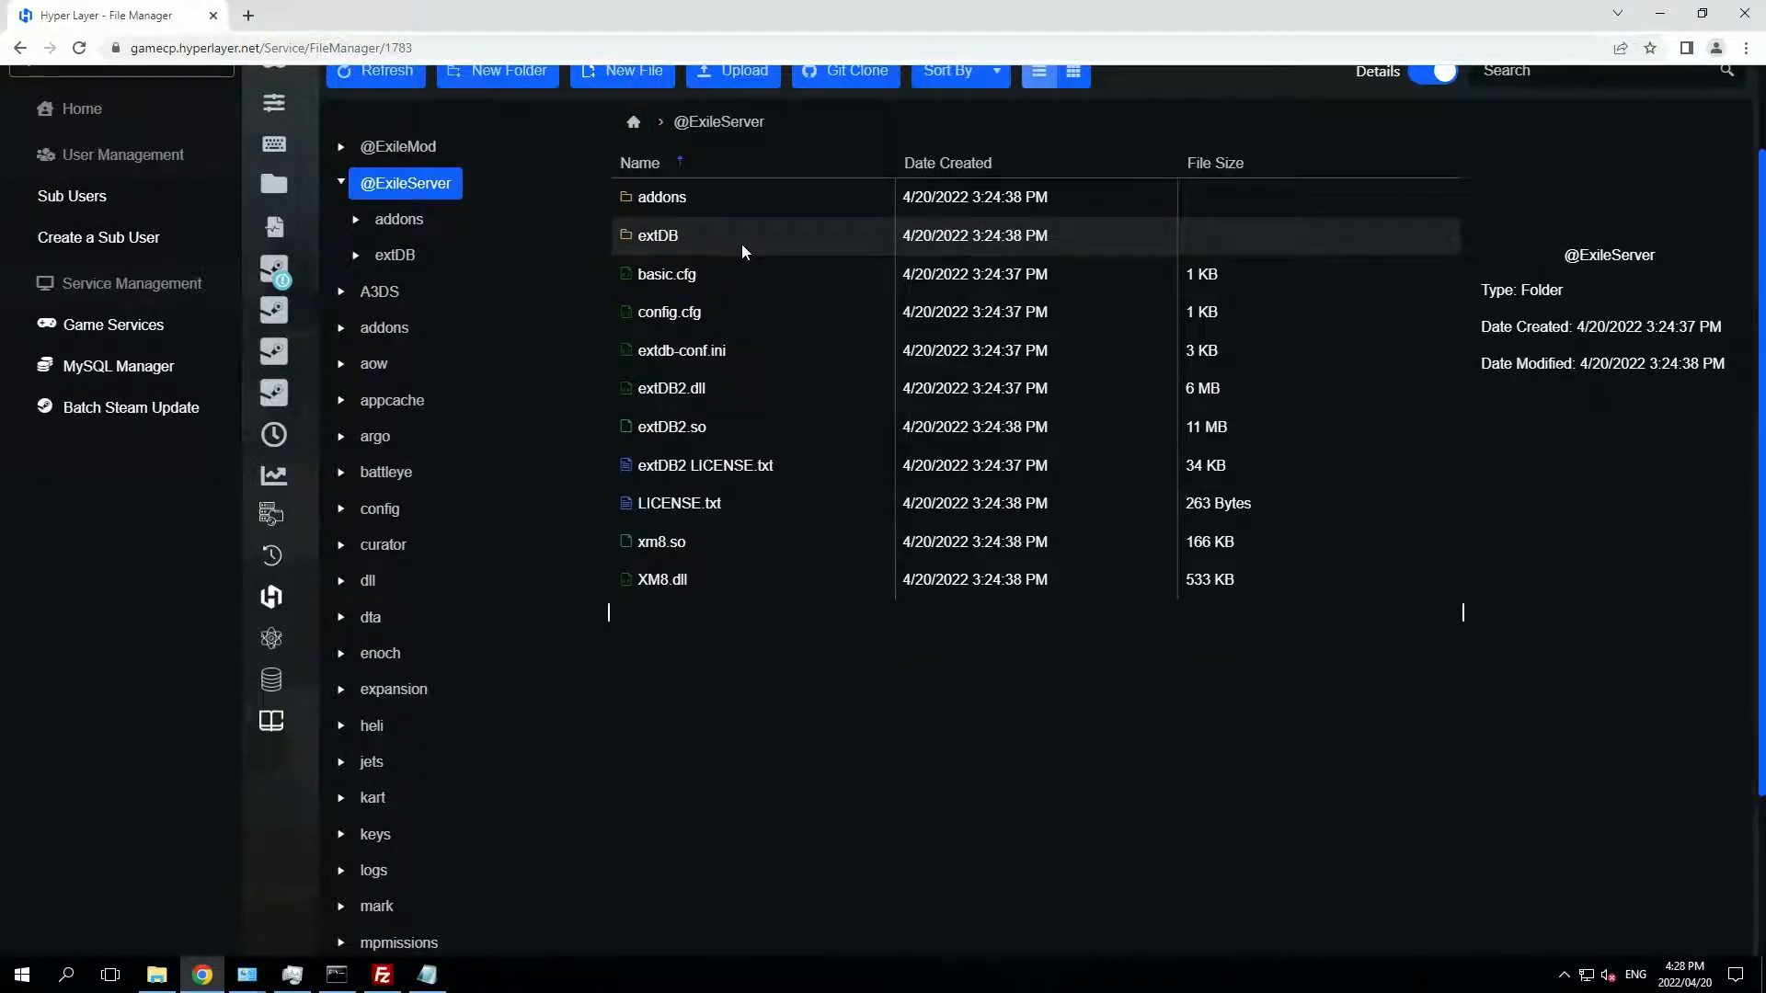
Replace template Exile.Malden with Exile.Altis on line 37 of config.cfg and save
right_click(778, 312)
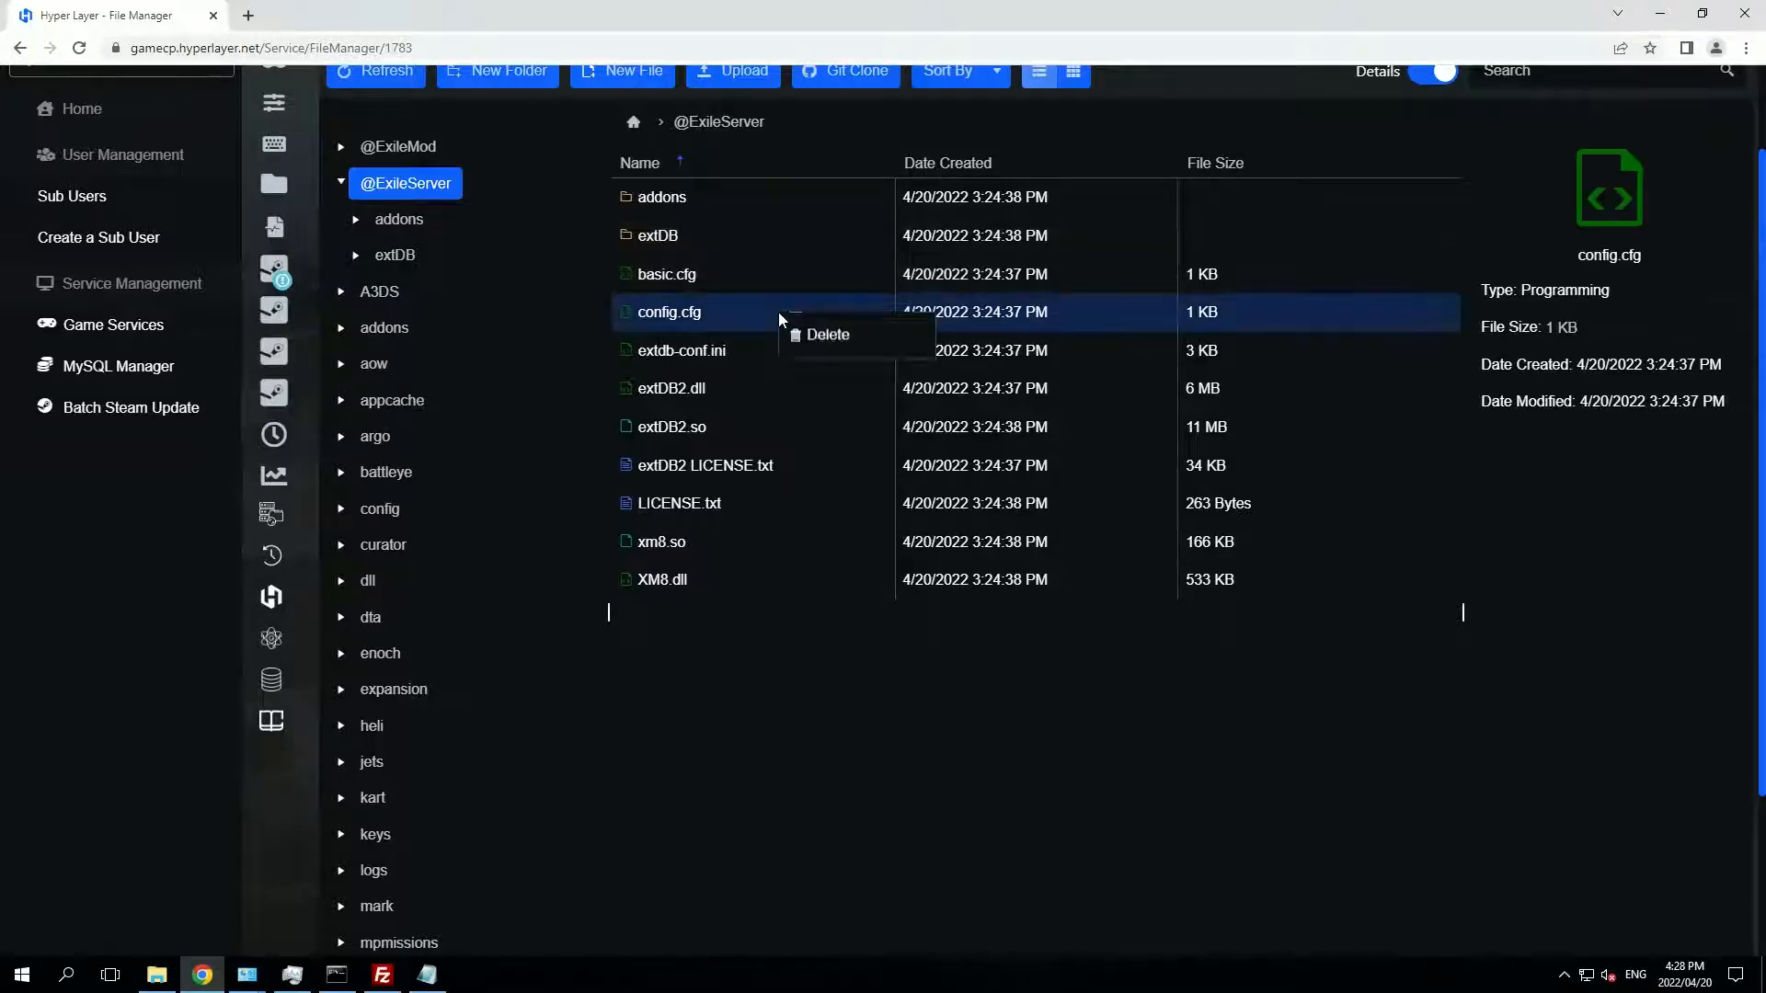
left_click(819, 334)
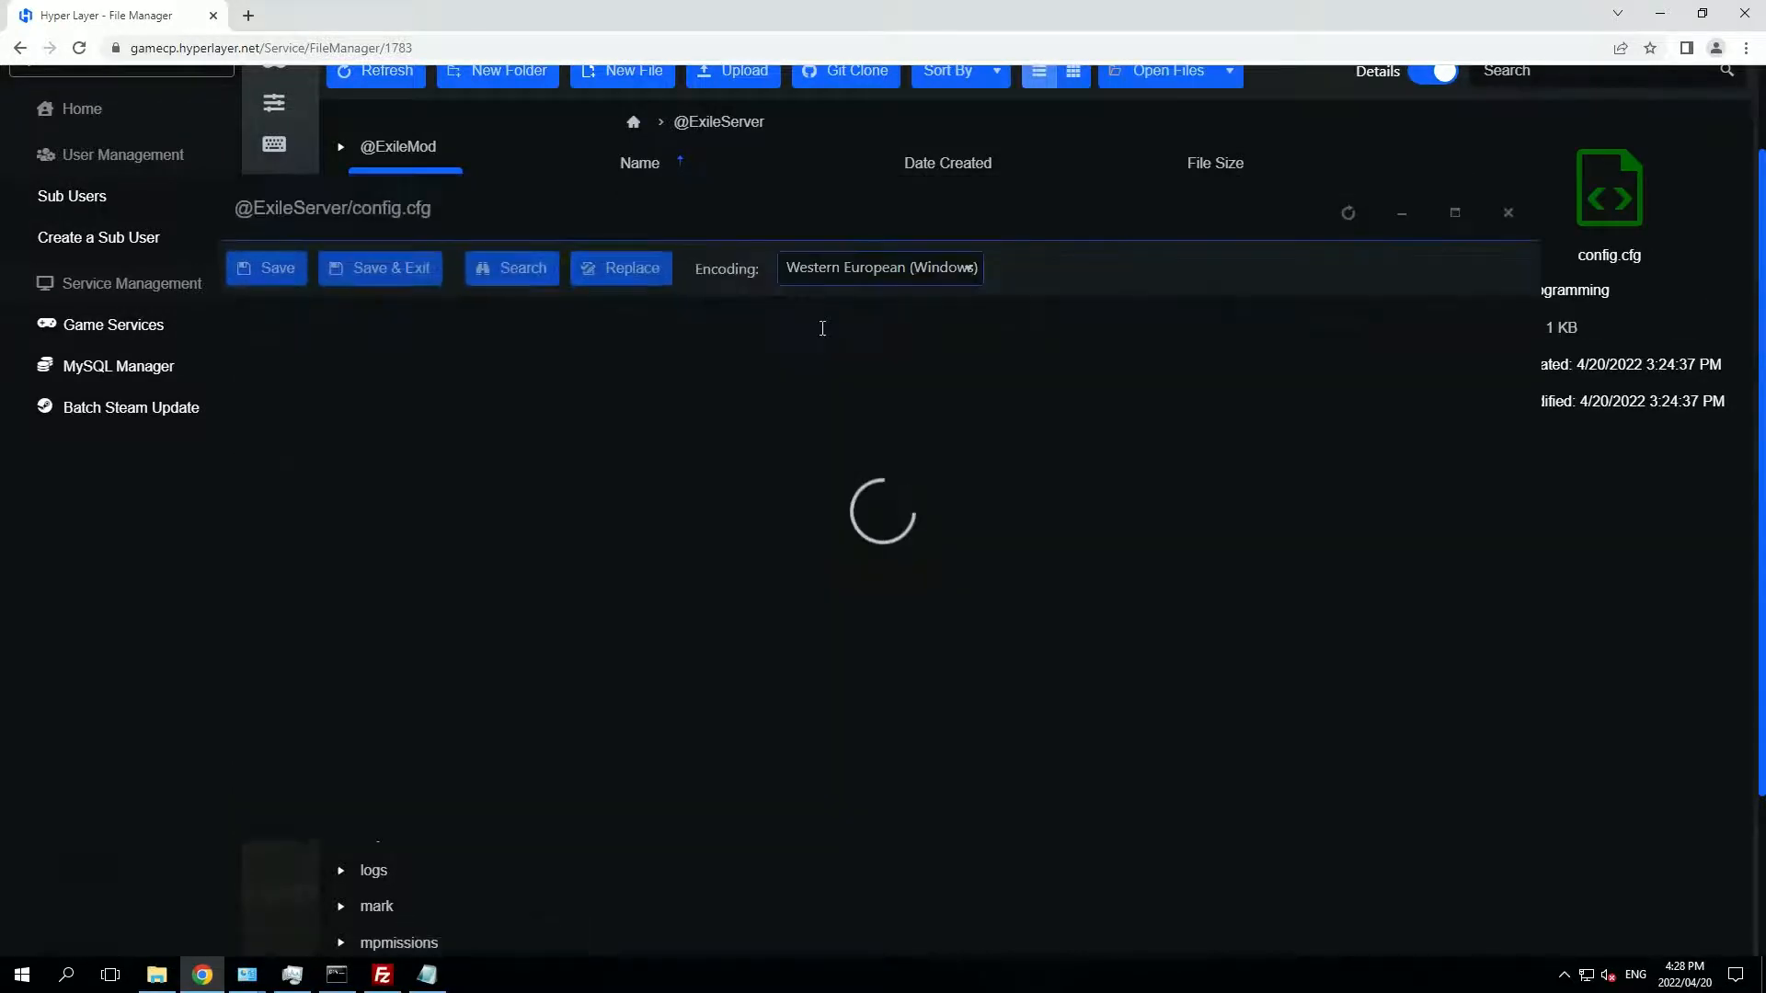
scroll(458, 543, "down", 2)
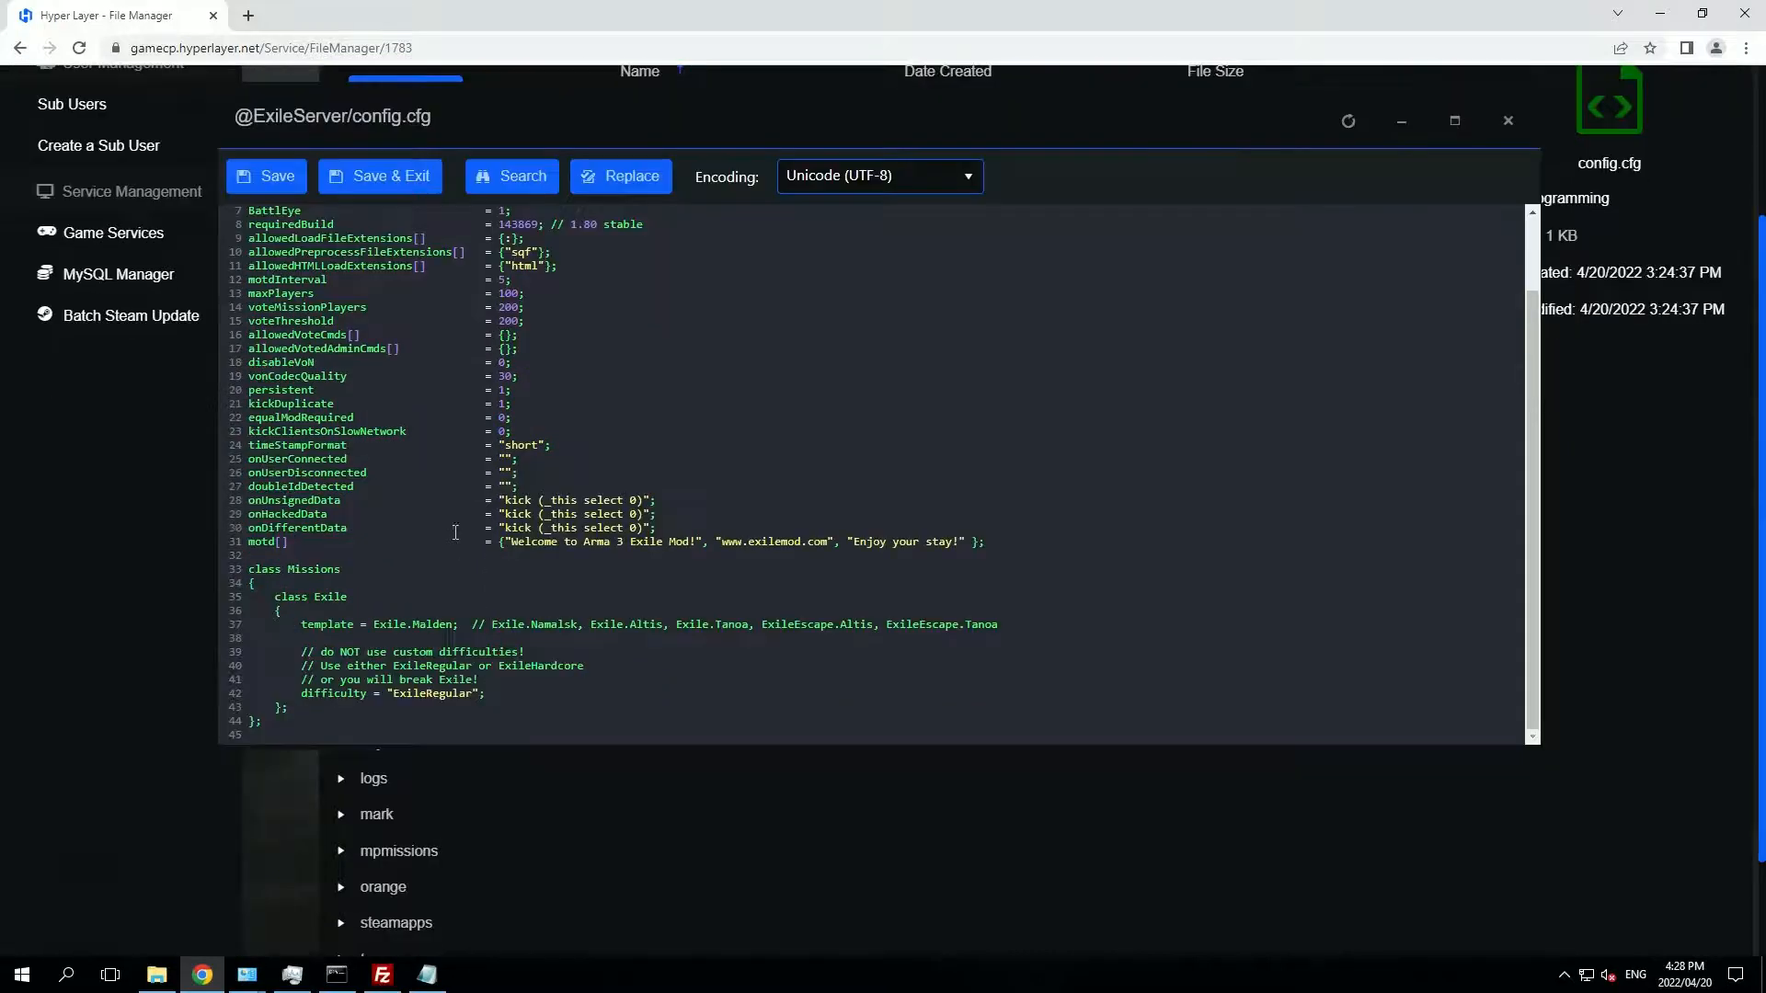
scroll(456, 531, "down", 1)
left_click_drag(453, 531, 373, 531)
type("Exile.Altis")
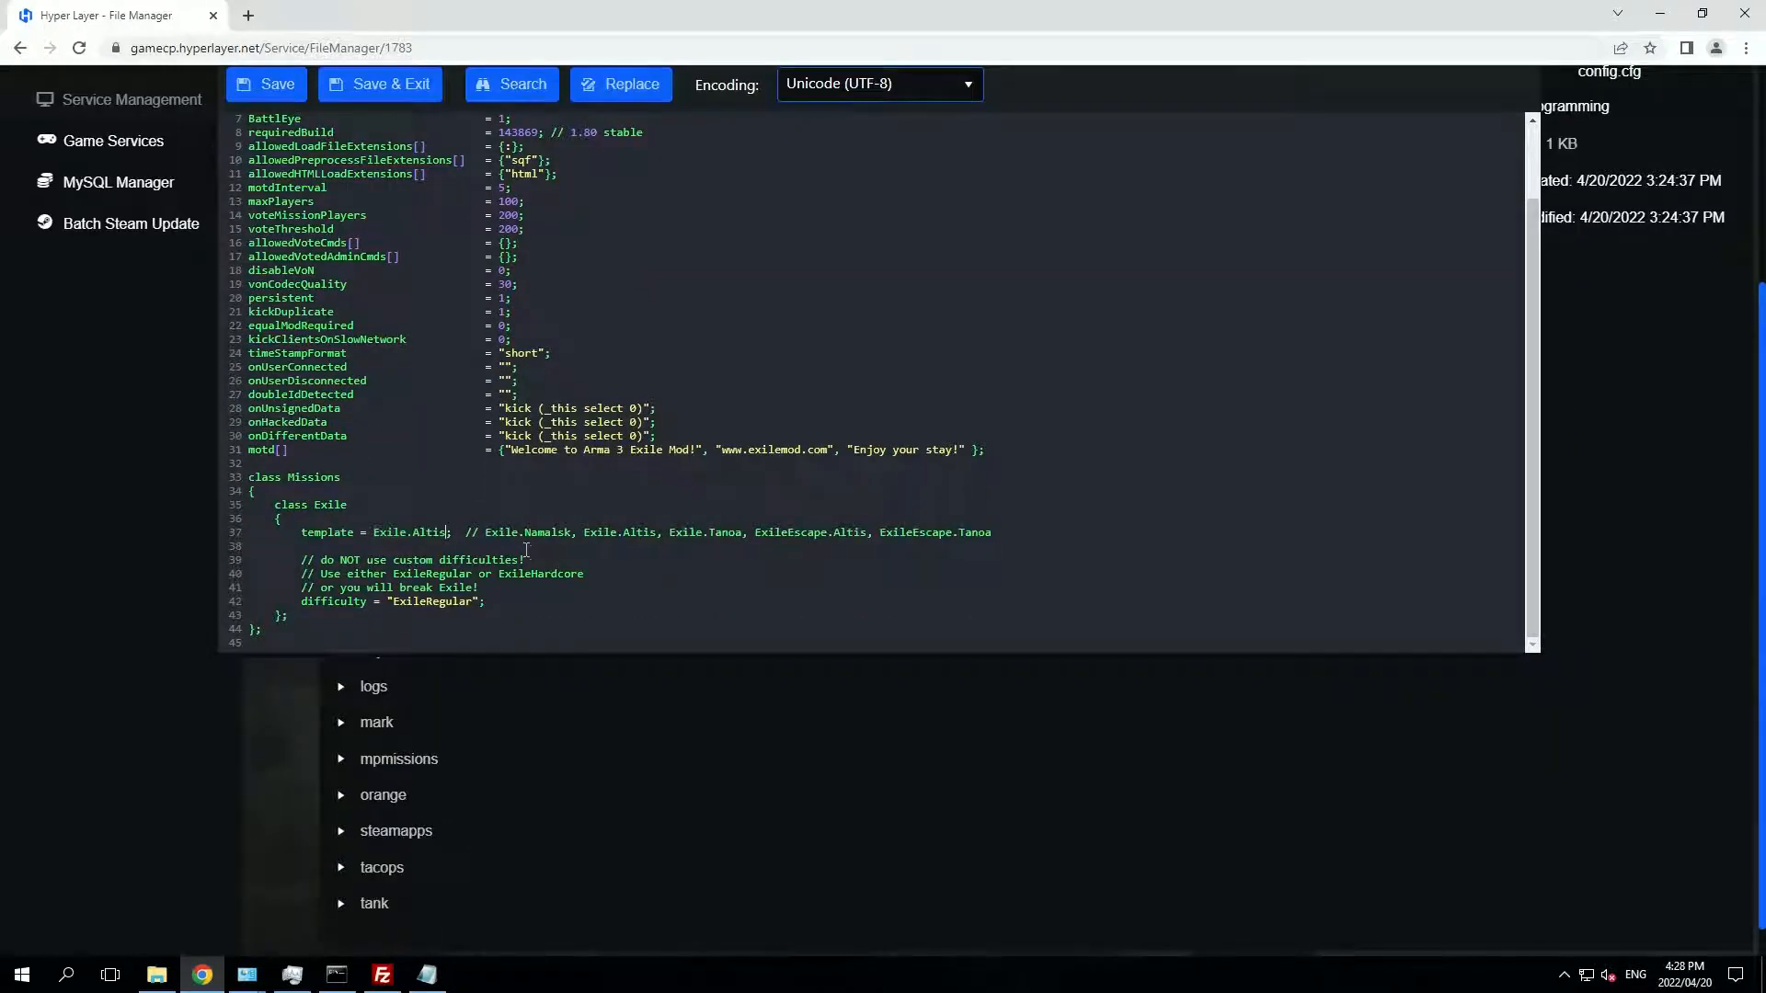
scroll(460, 552, "up", 1)
scroll(441, 520, "up", 2)
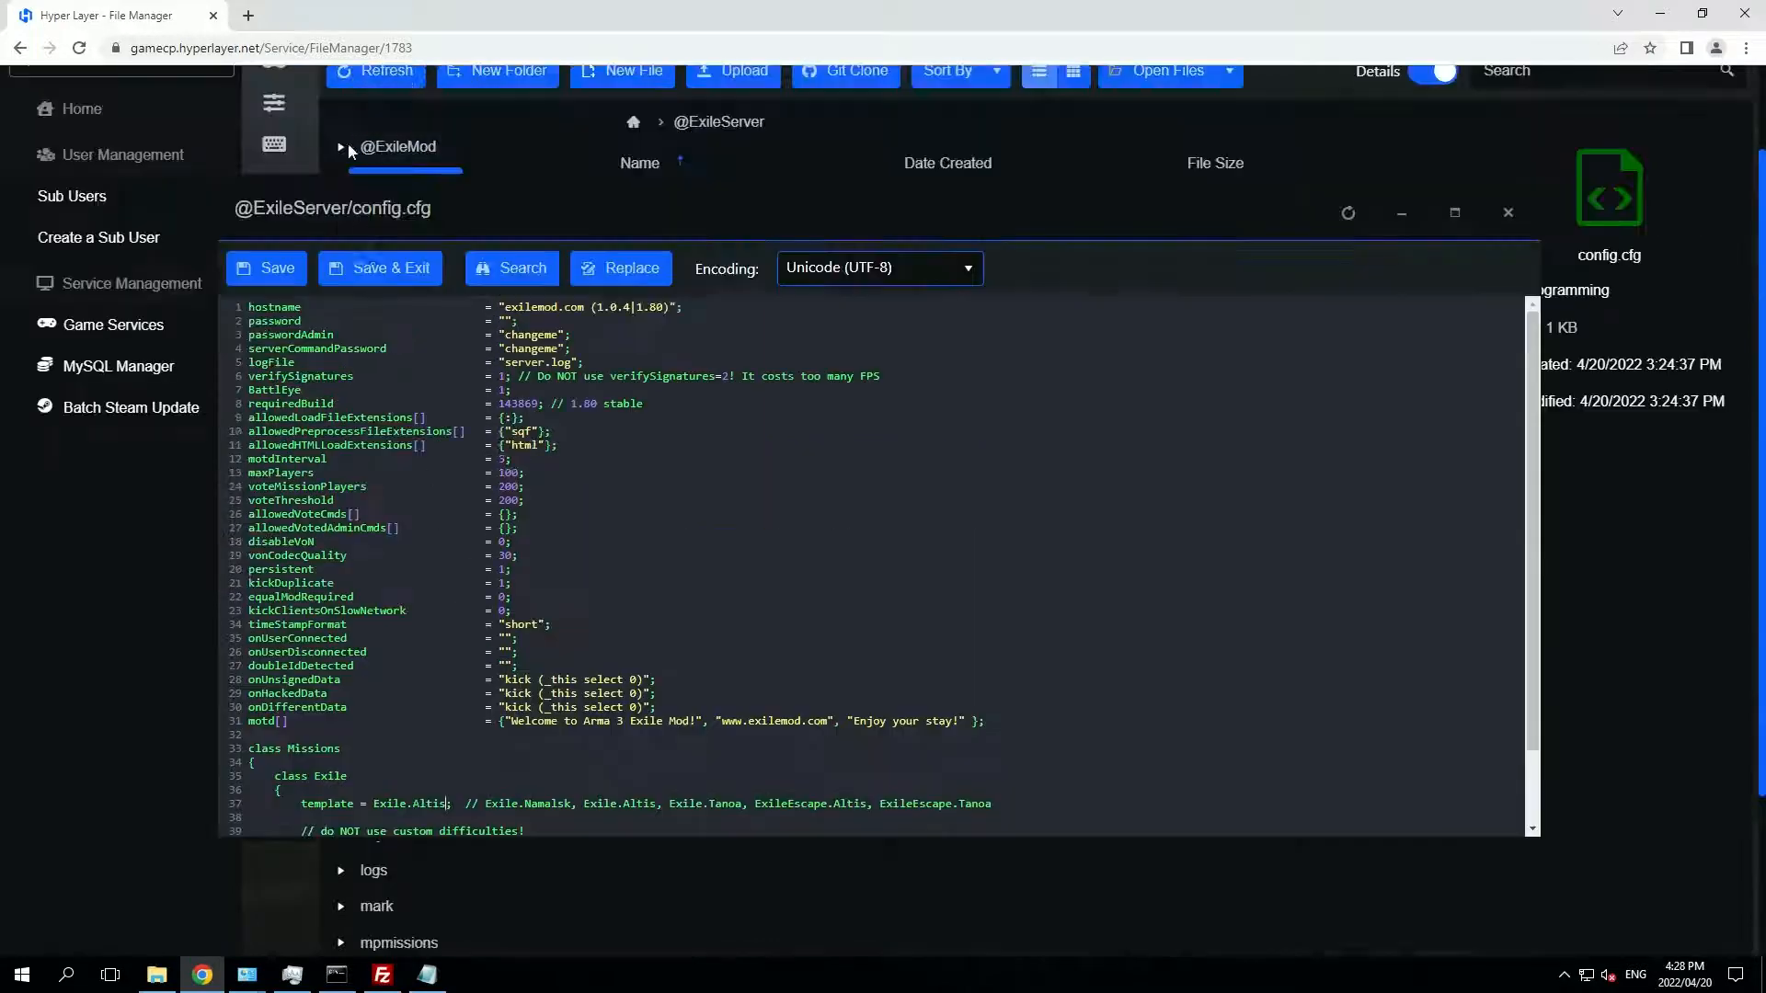
left_click(399, 279)
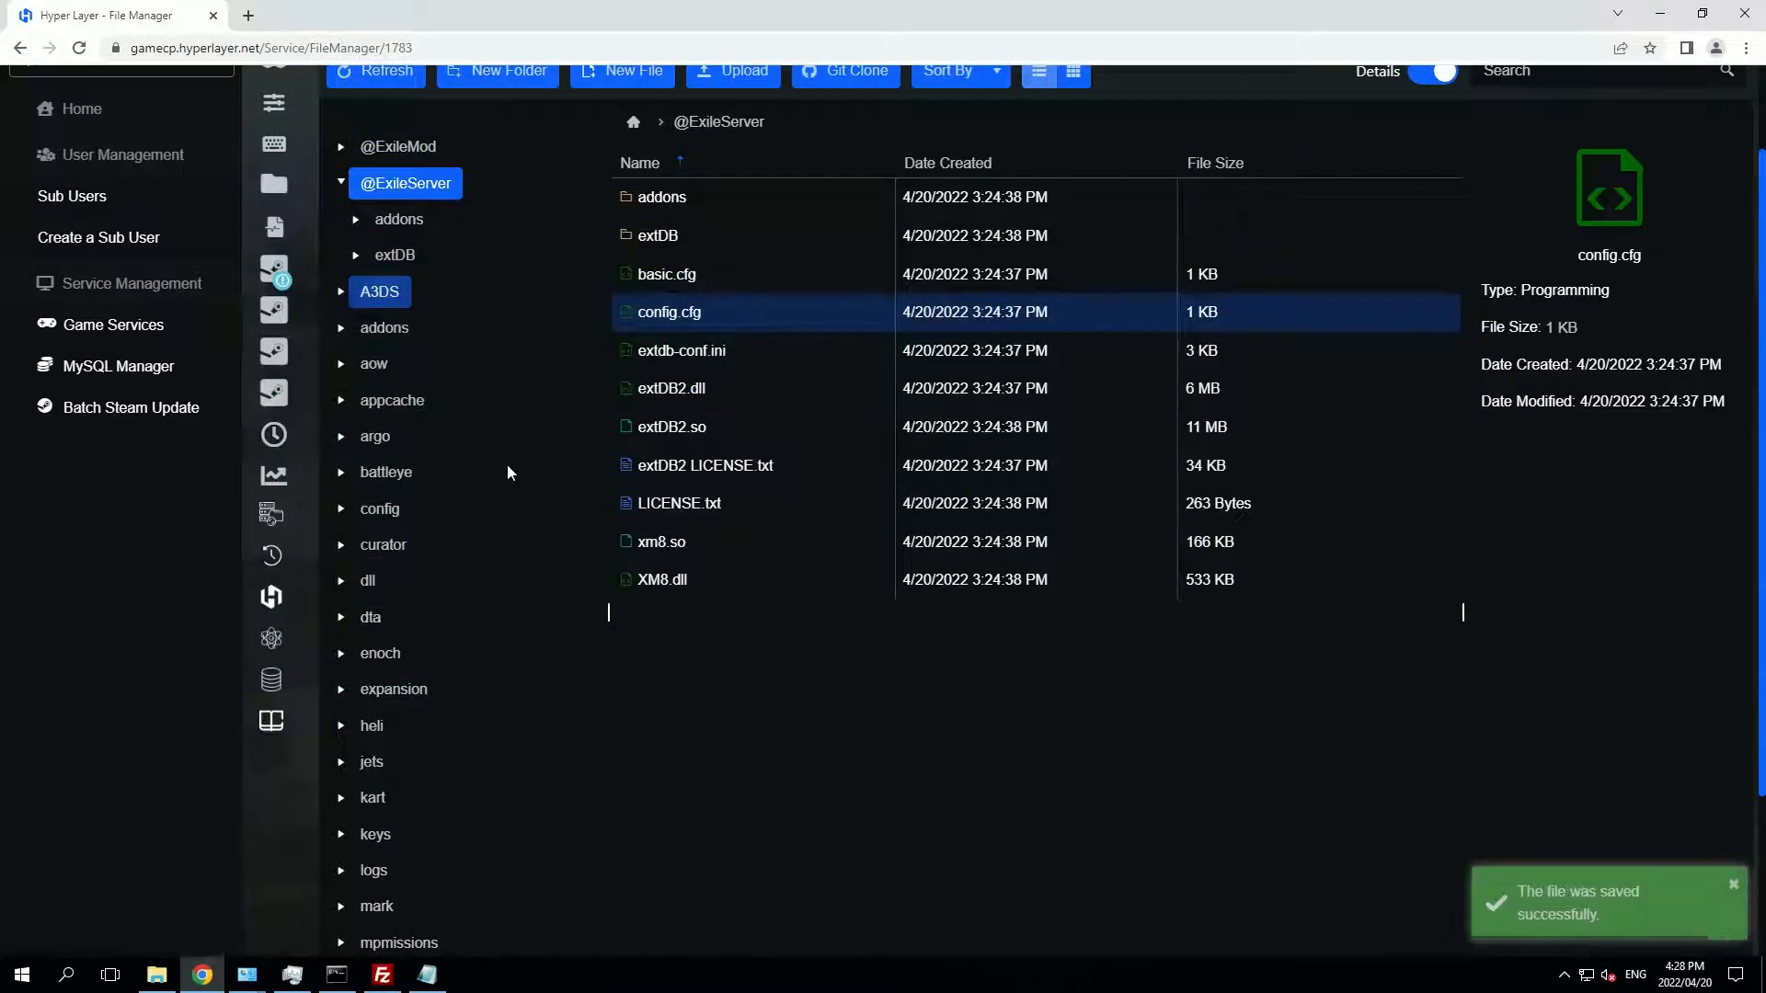
scroll(517, 510, "up", 2)
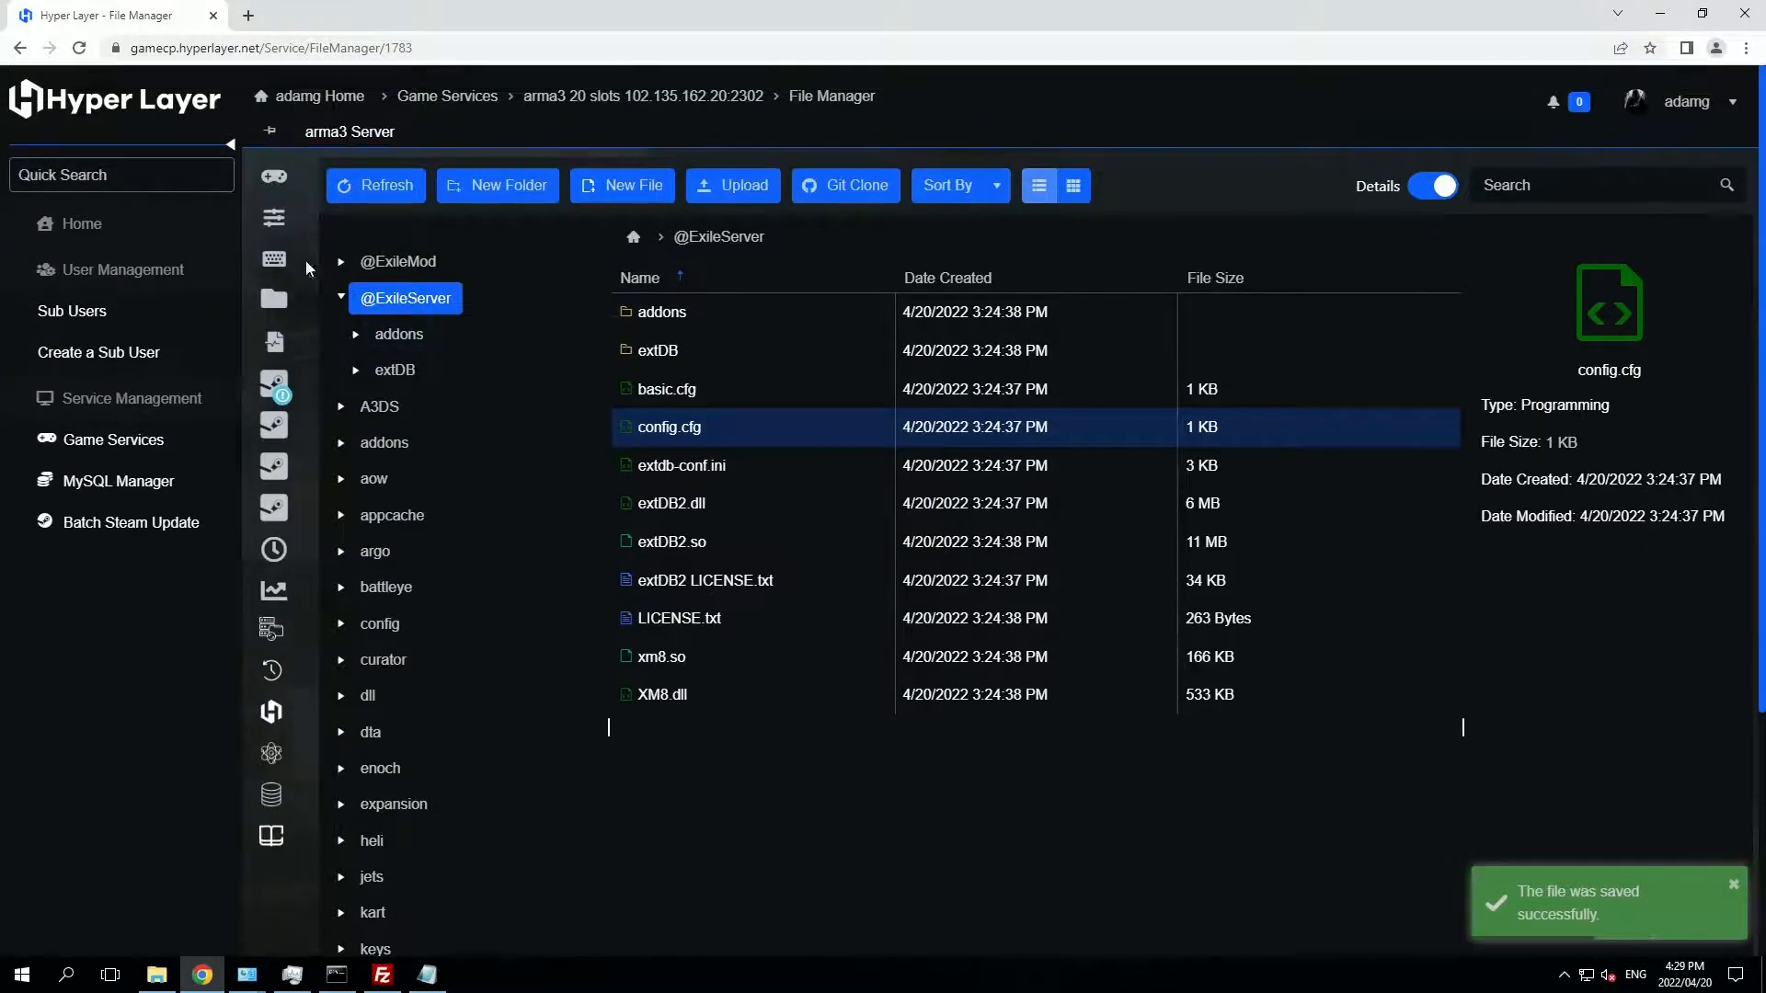
Replace Warlords_rhs.Malden with Exile.Altis in A3DS\server.cfg's template and save it
mouse_move(276, 259)
left_click(288, 228)
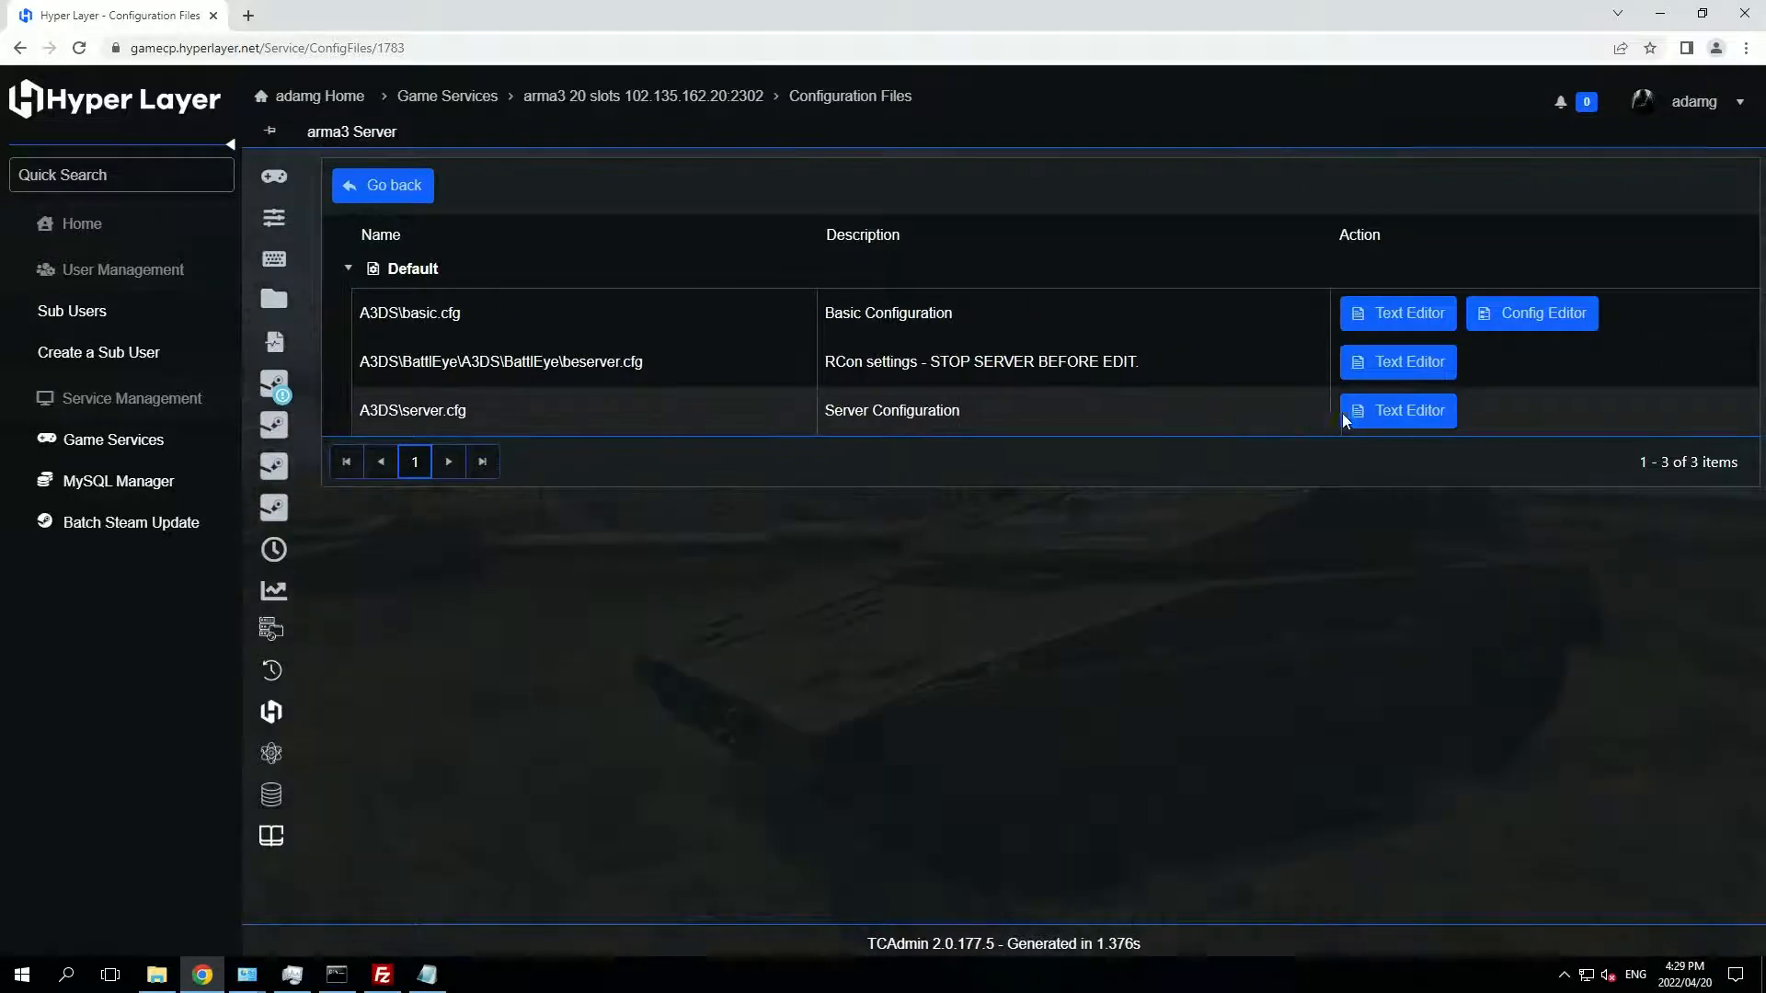
left_click(1368, 414)
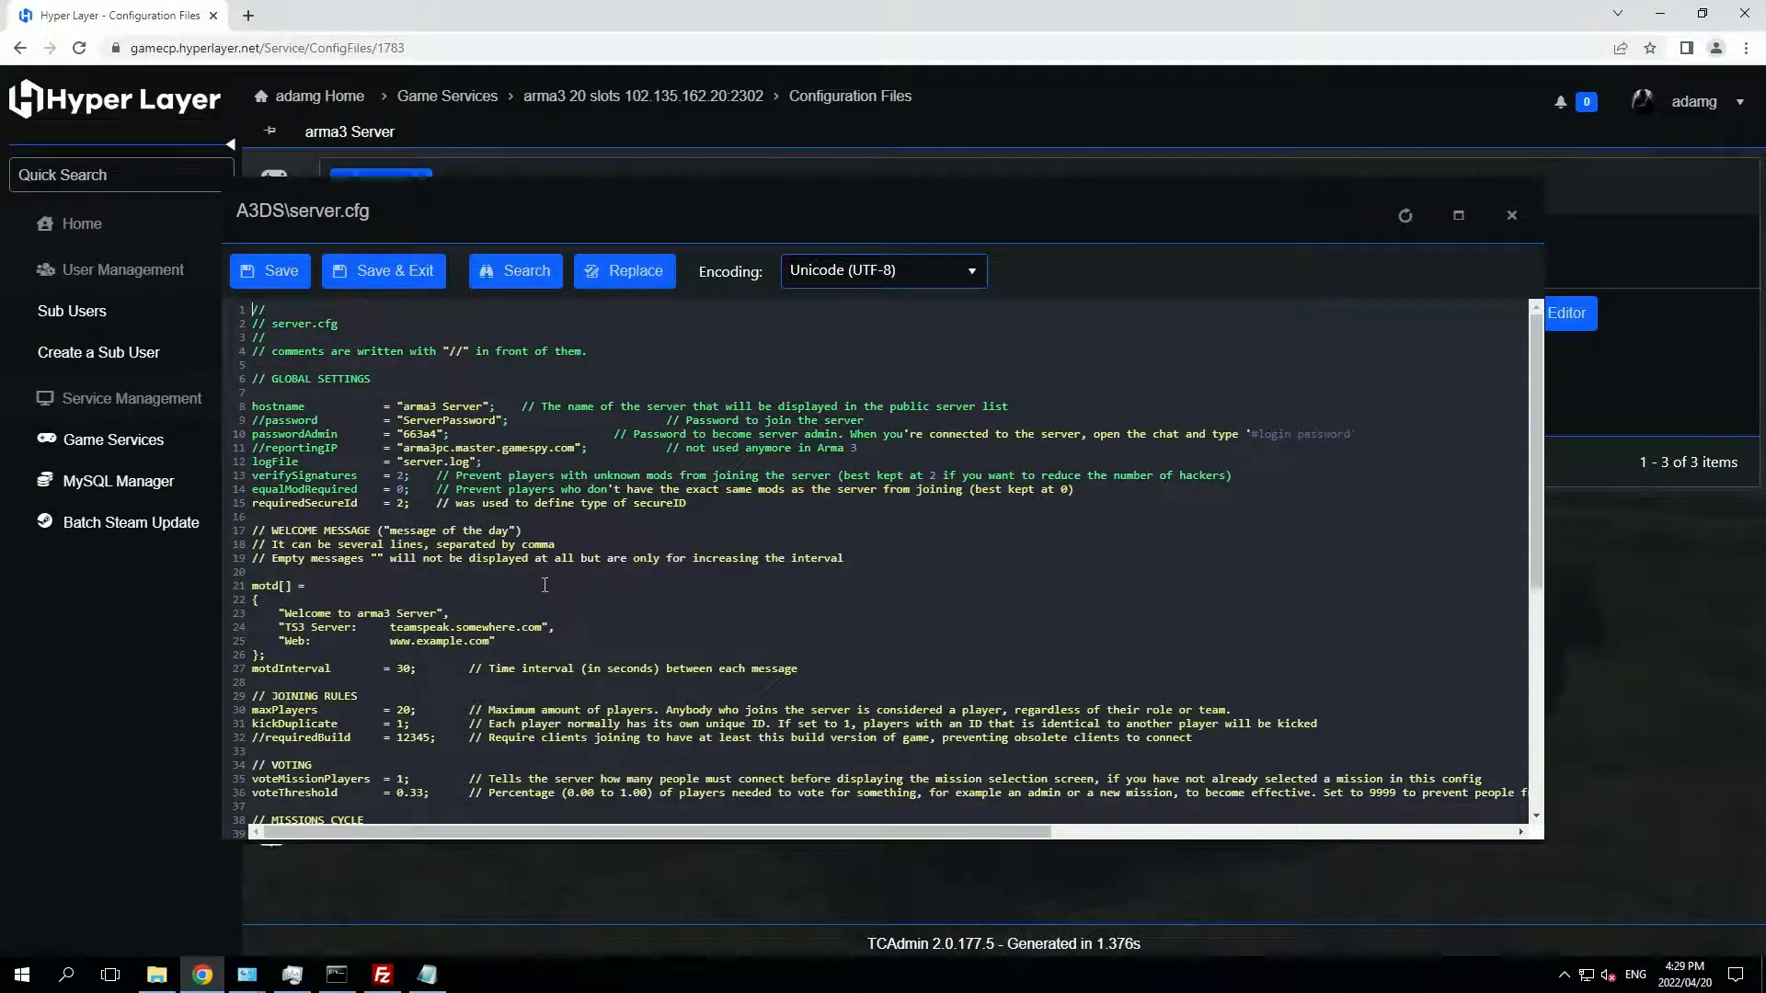
scroll(541, 586, "down", 2)
scroll(541, 586, "down", 3)
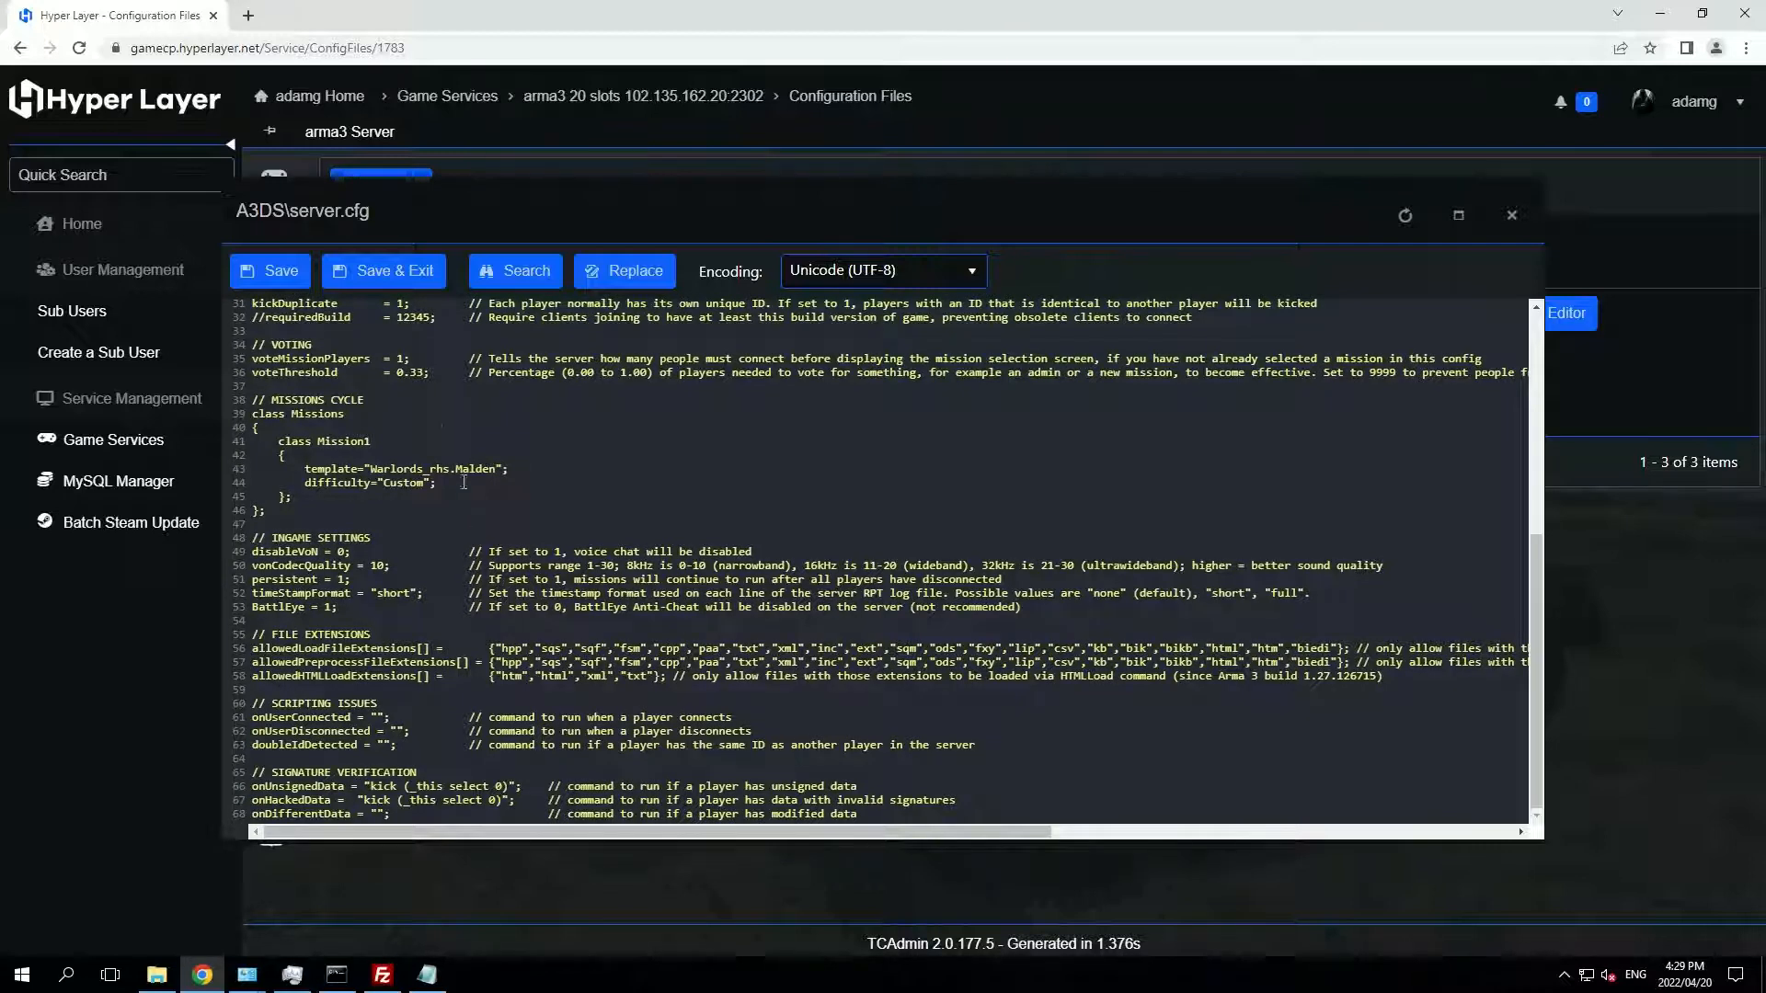
left_click_drag(496, 469, 373, 468)
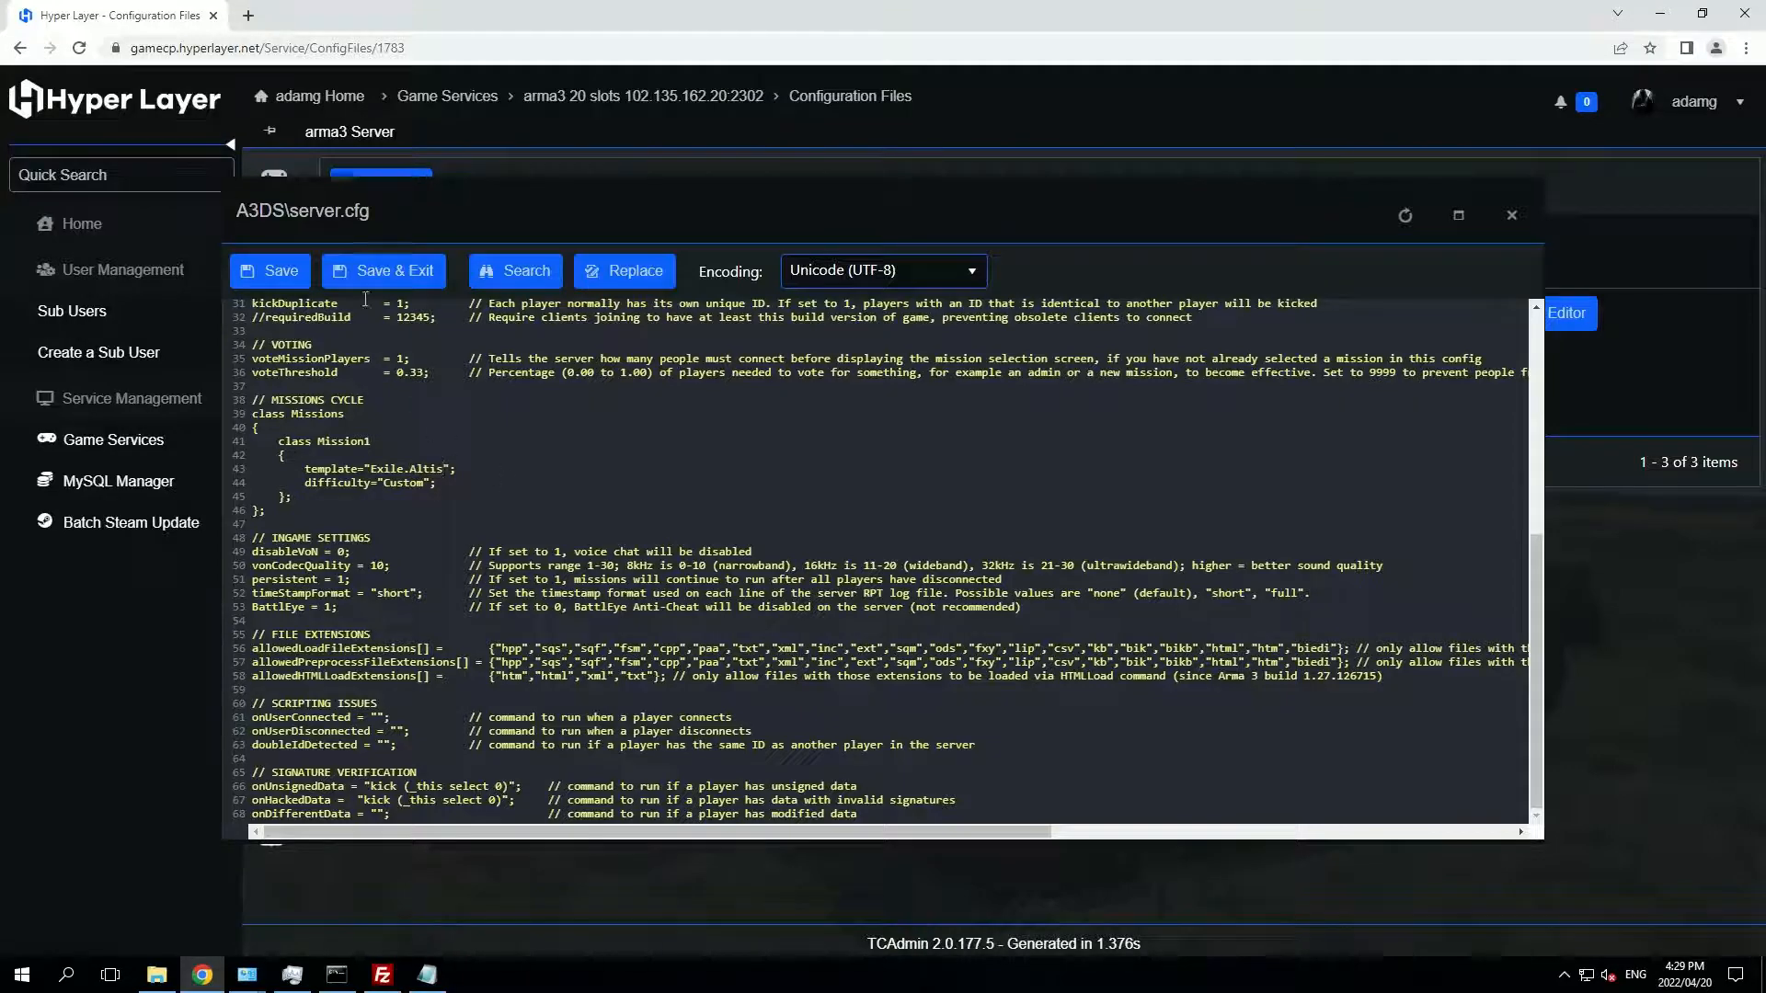
left_click(368, 272)
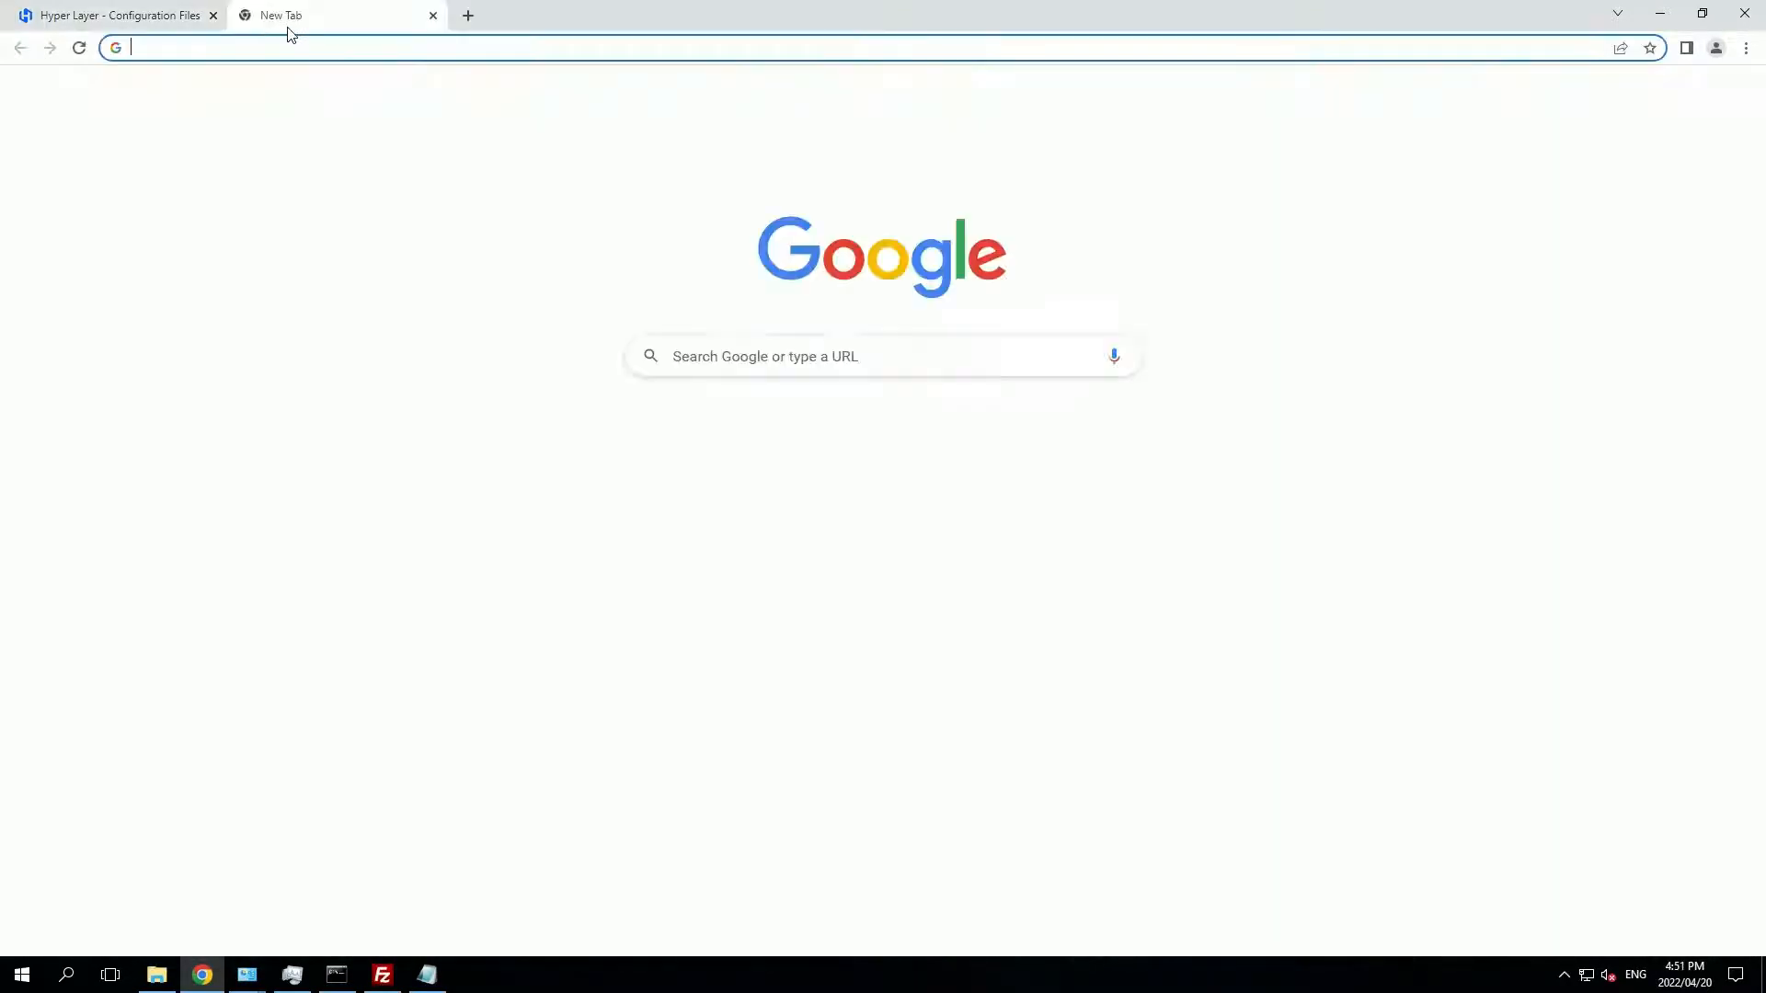
Download exile.bikey from dl.hyperlayer.net/exile.bikey in a new tab, then close it
left_click(297, 43)
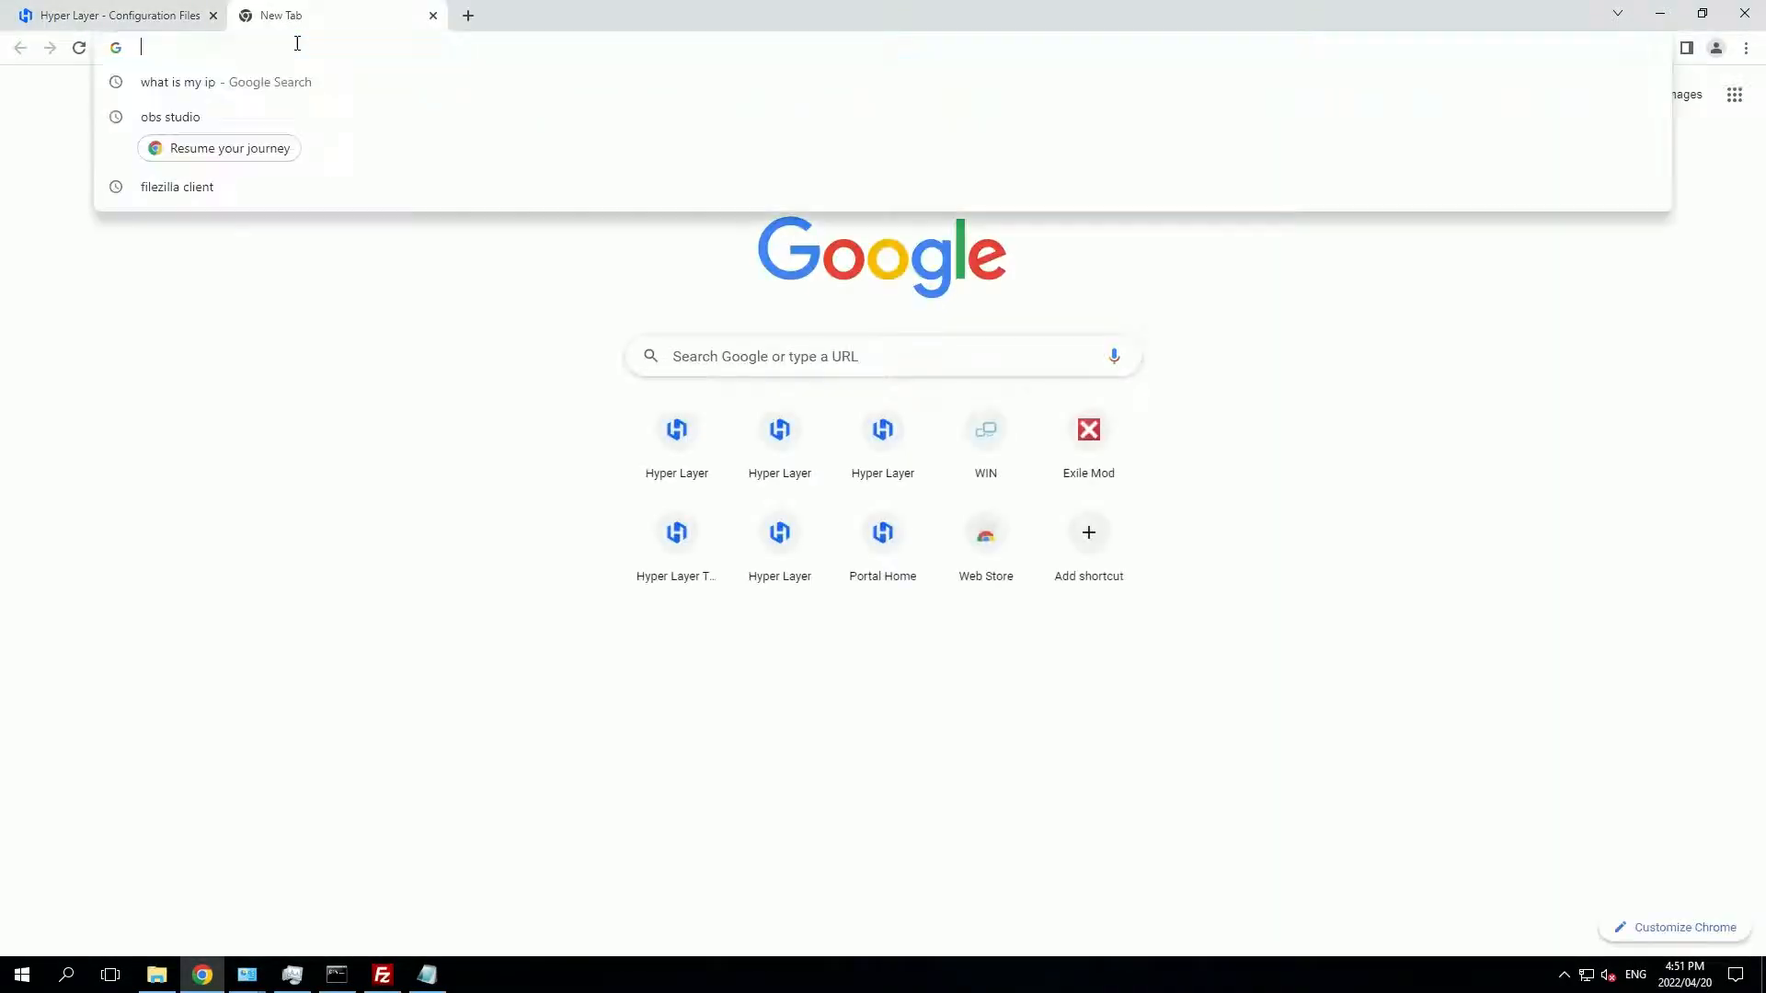
type("https://dl.hyperlayer.net/exile.bikey")
key("Return")
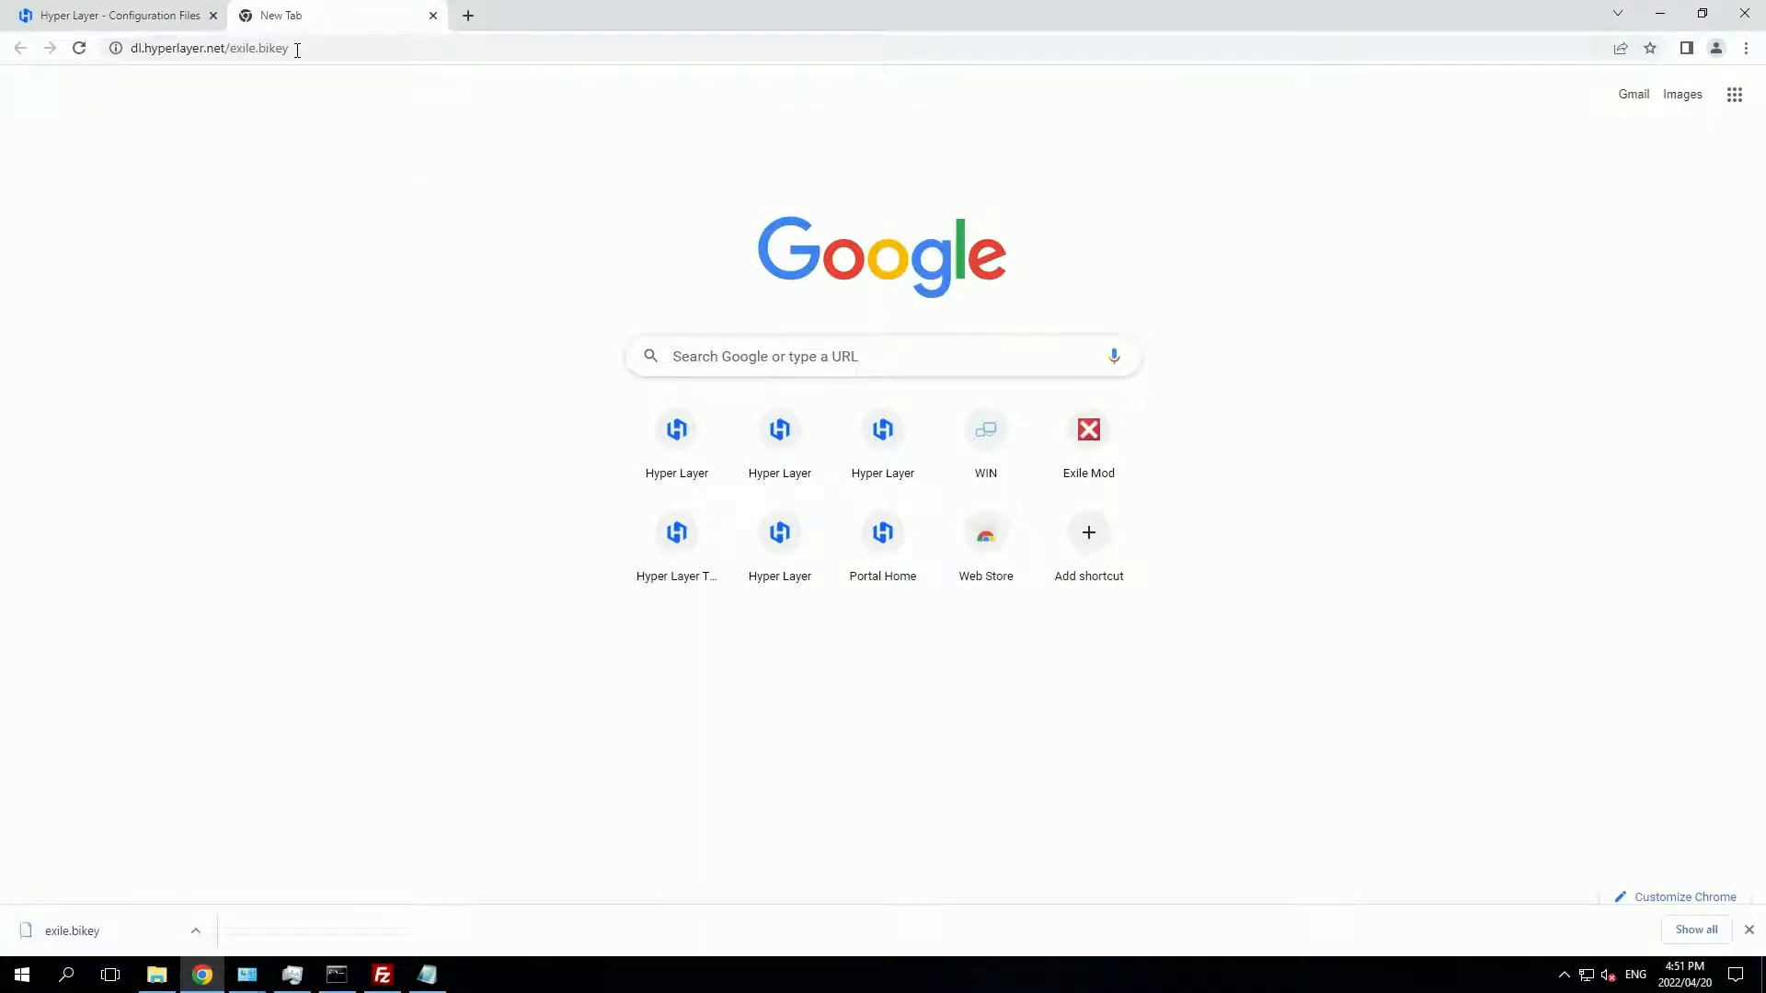
left_click(432, 15)
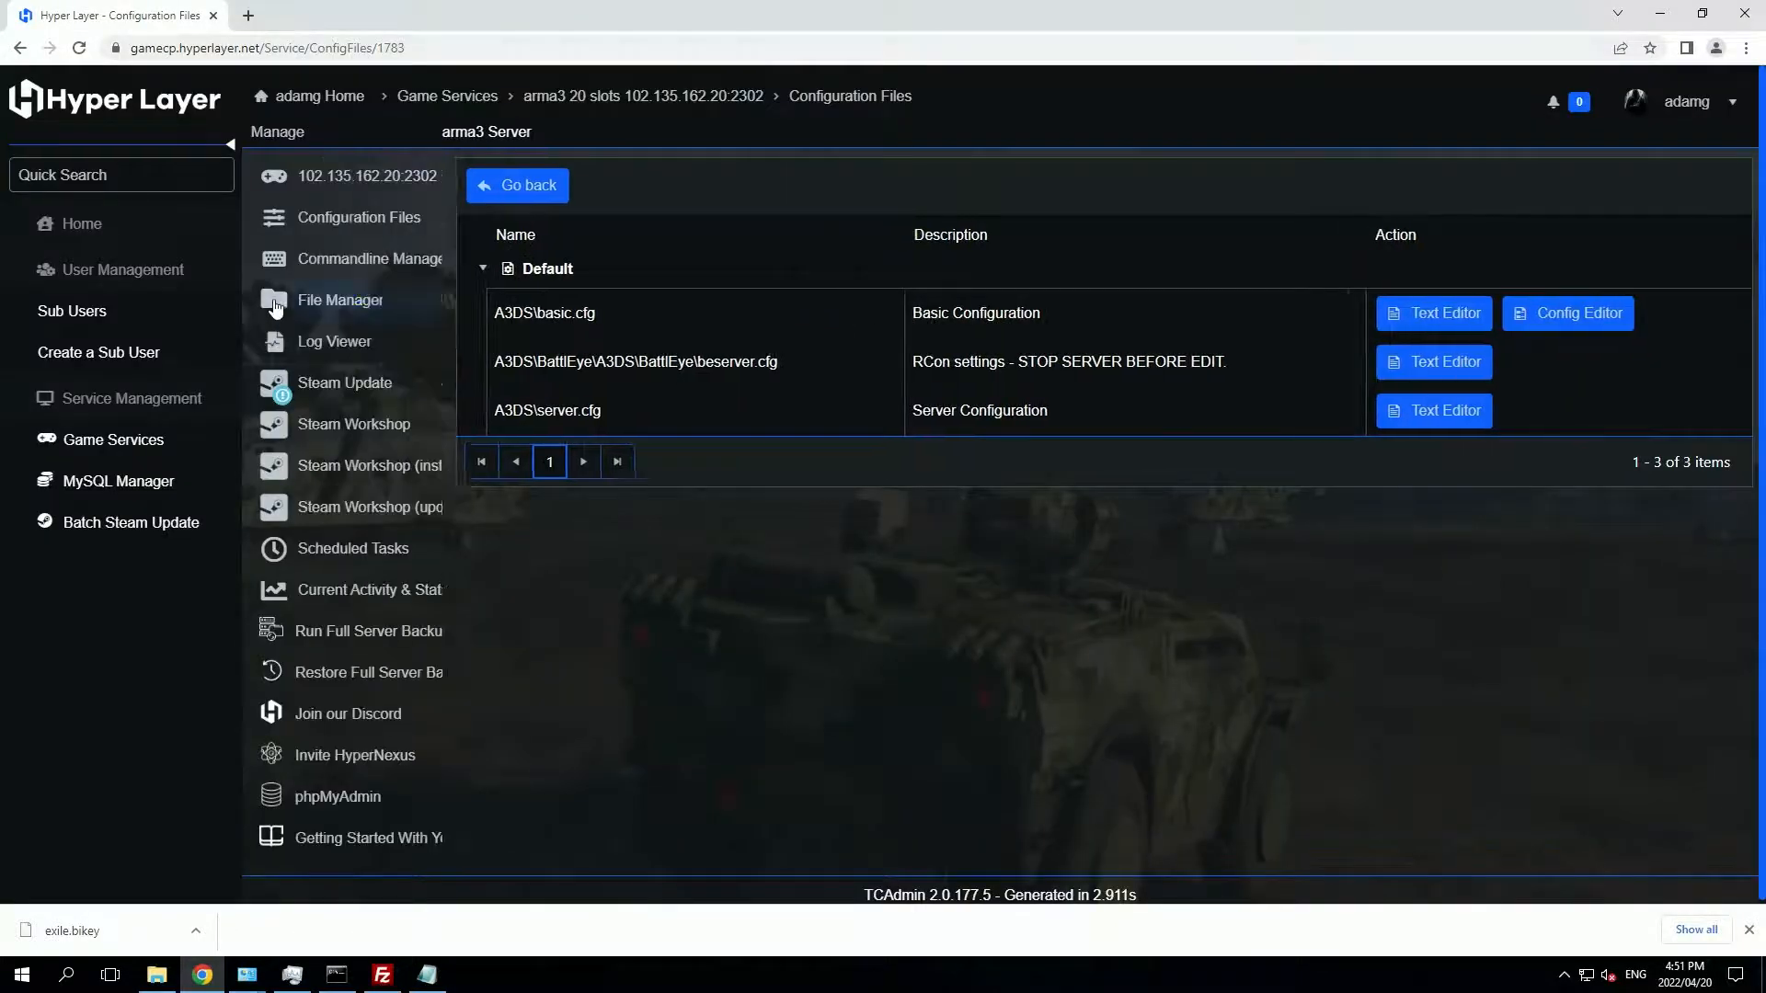
Upload exile.bikey from the download bar into the server's keys folder beside a3.bikey
left_click(276, 303)
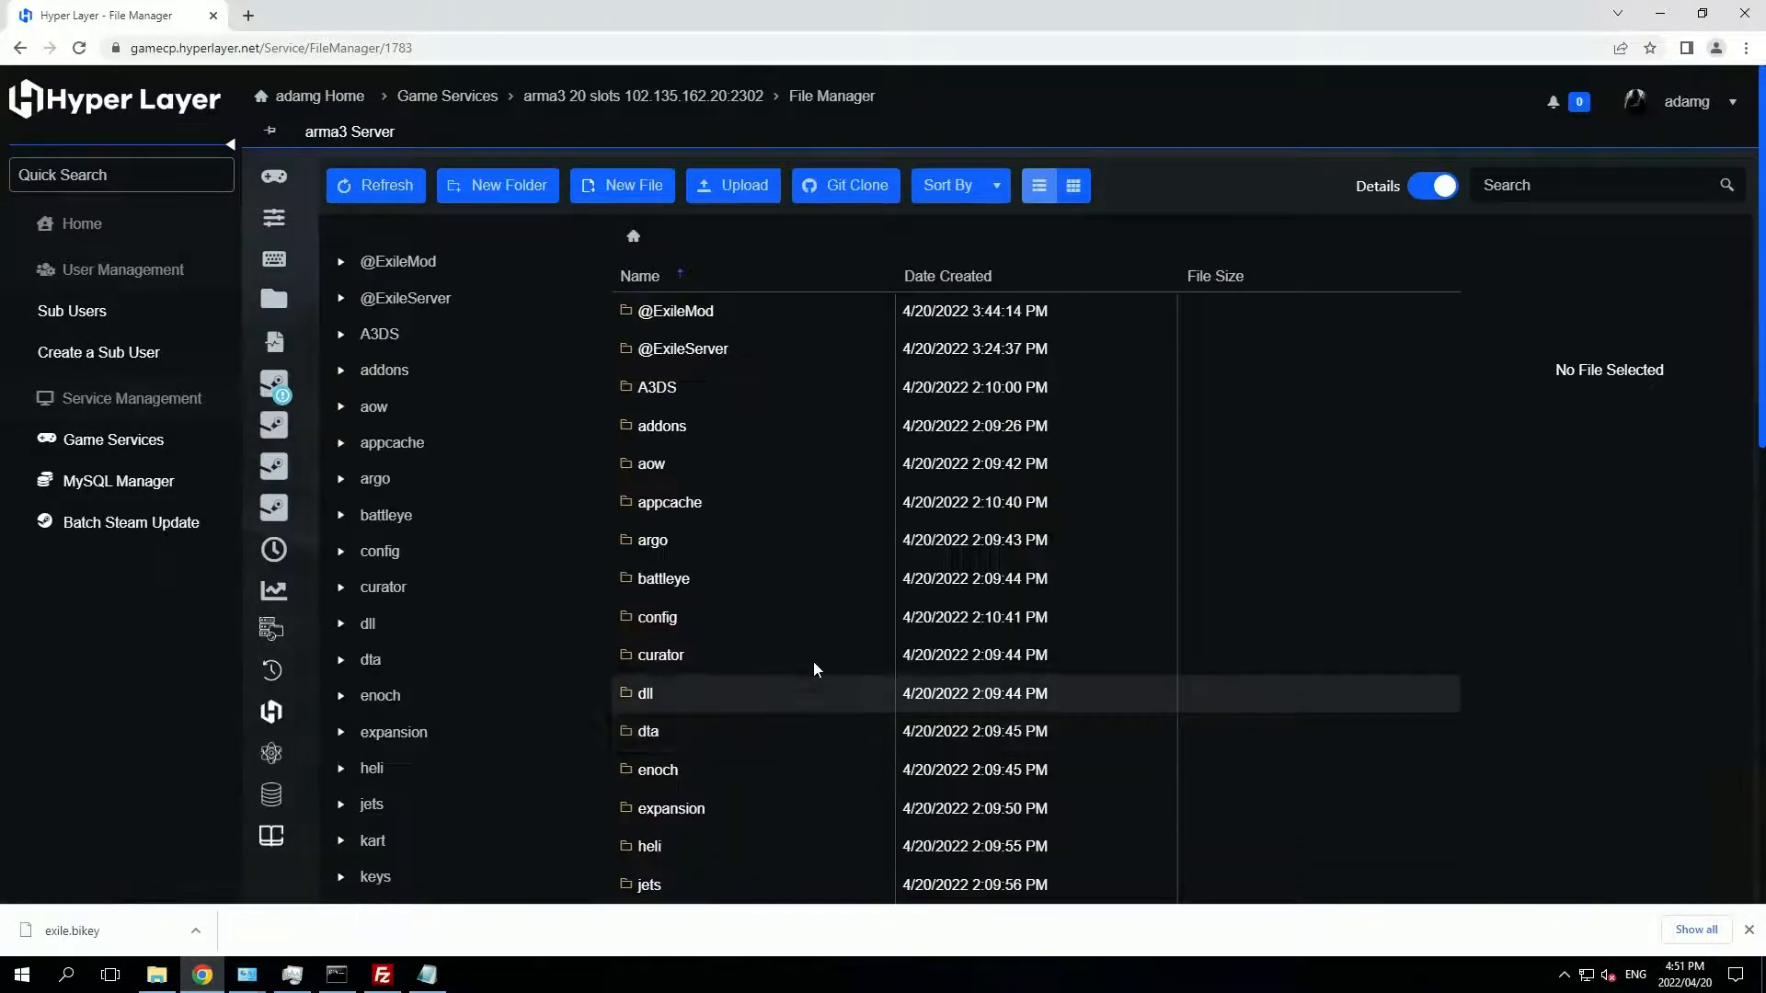
scroll(811, 632, "down", 2)
scroll(709, 690, "down", 1)
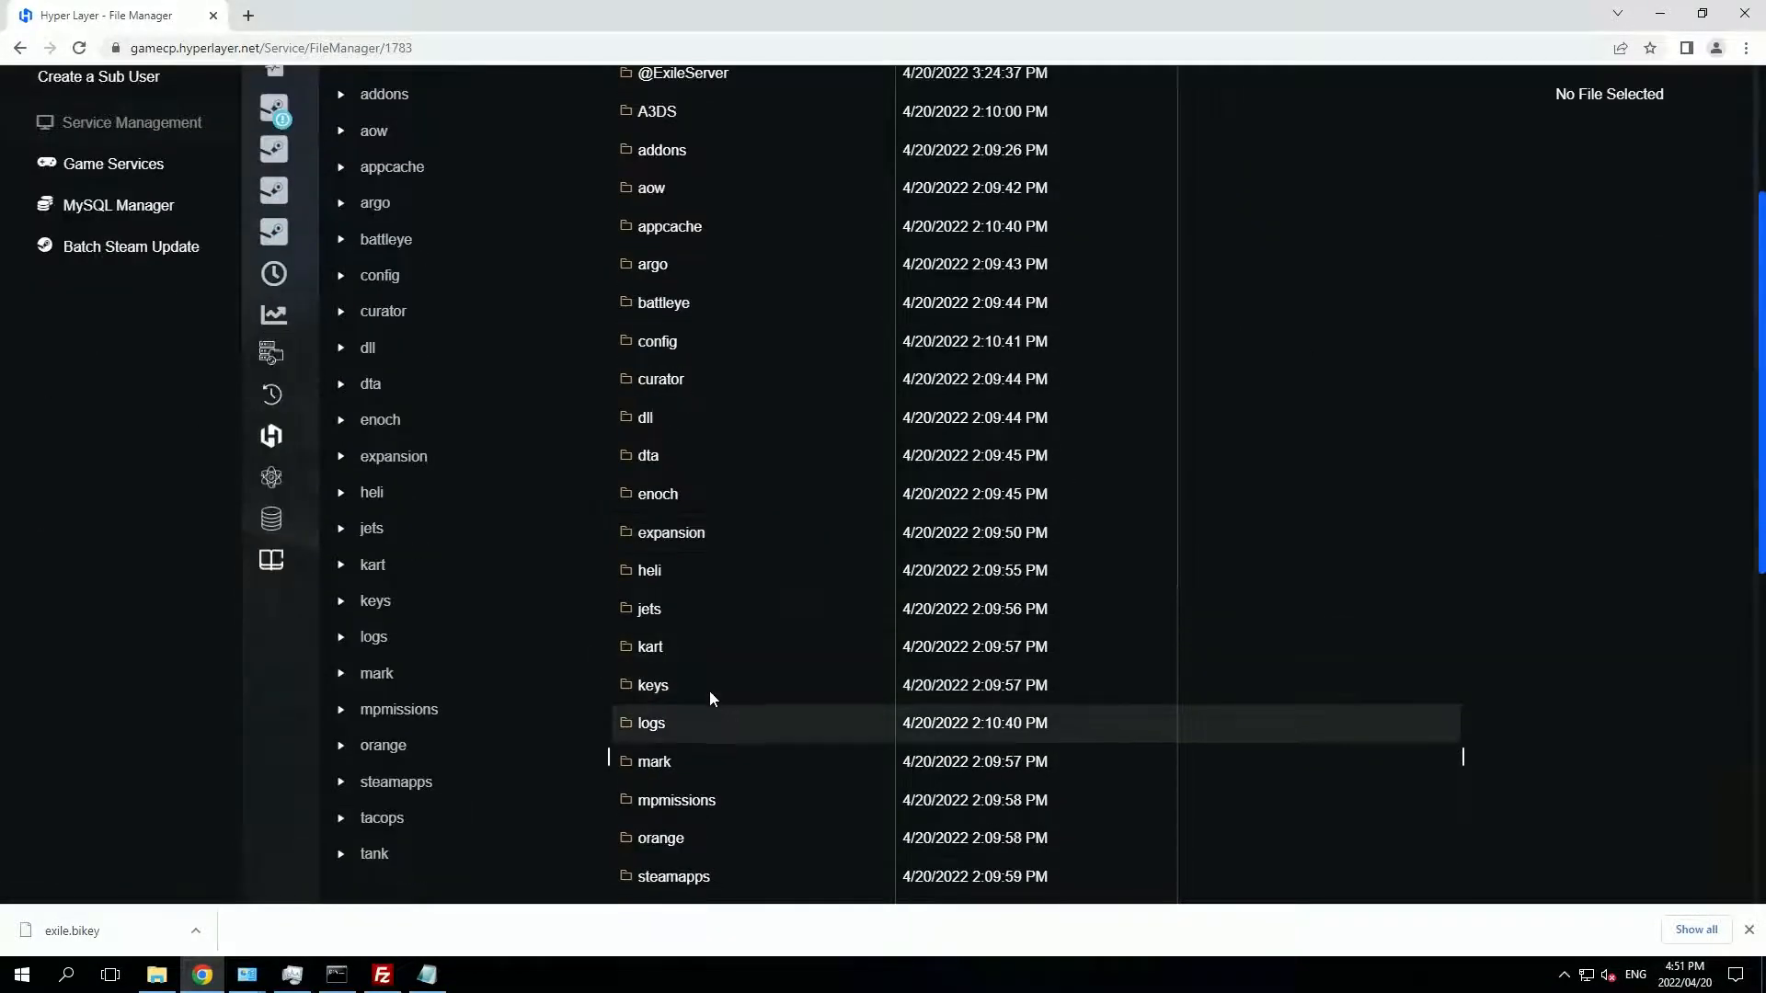
double_click(709, 689)
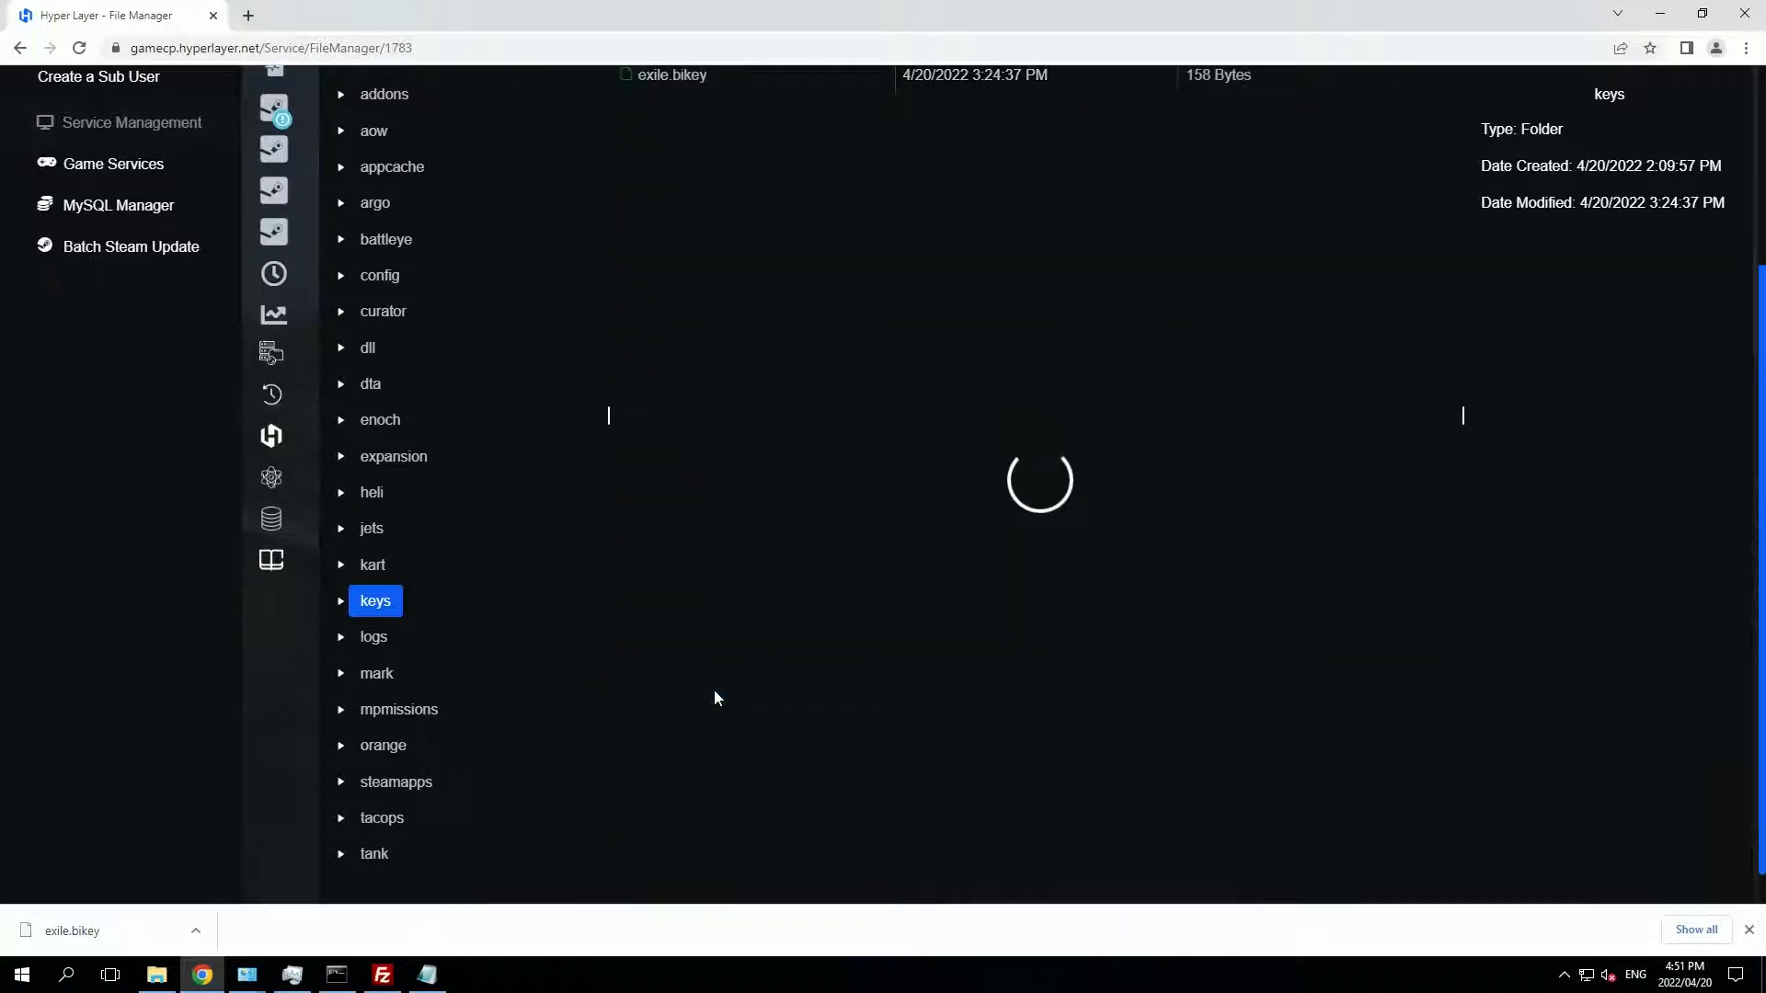
scroll(714, 687, "up", 2)
left_click_drag(75, 944, 808, 358)
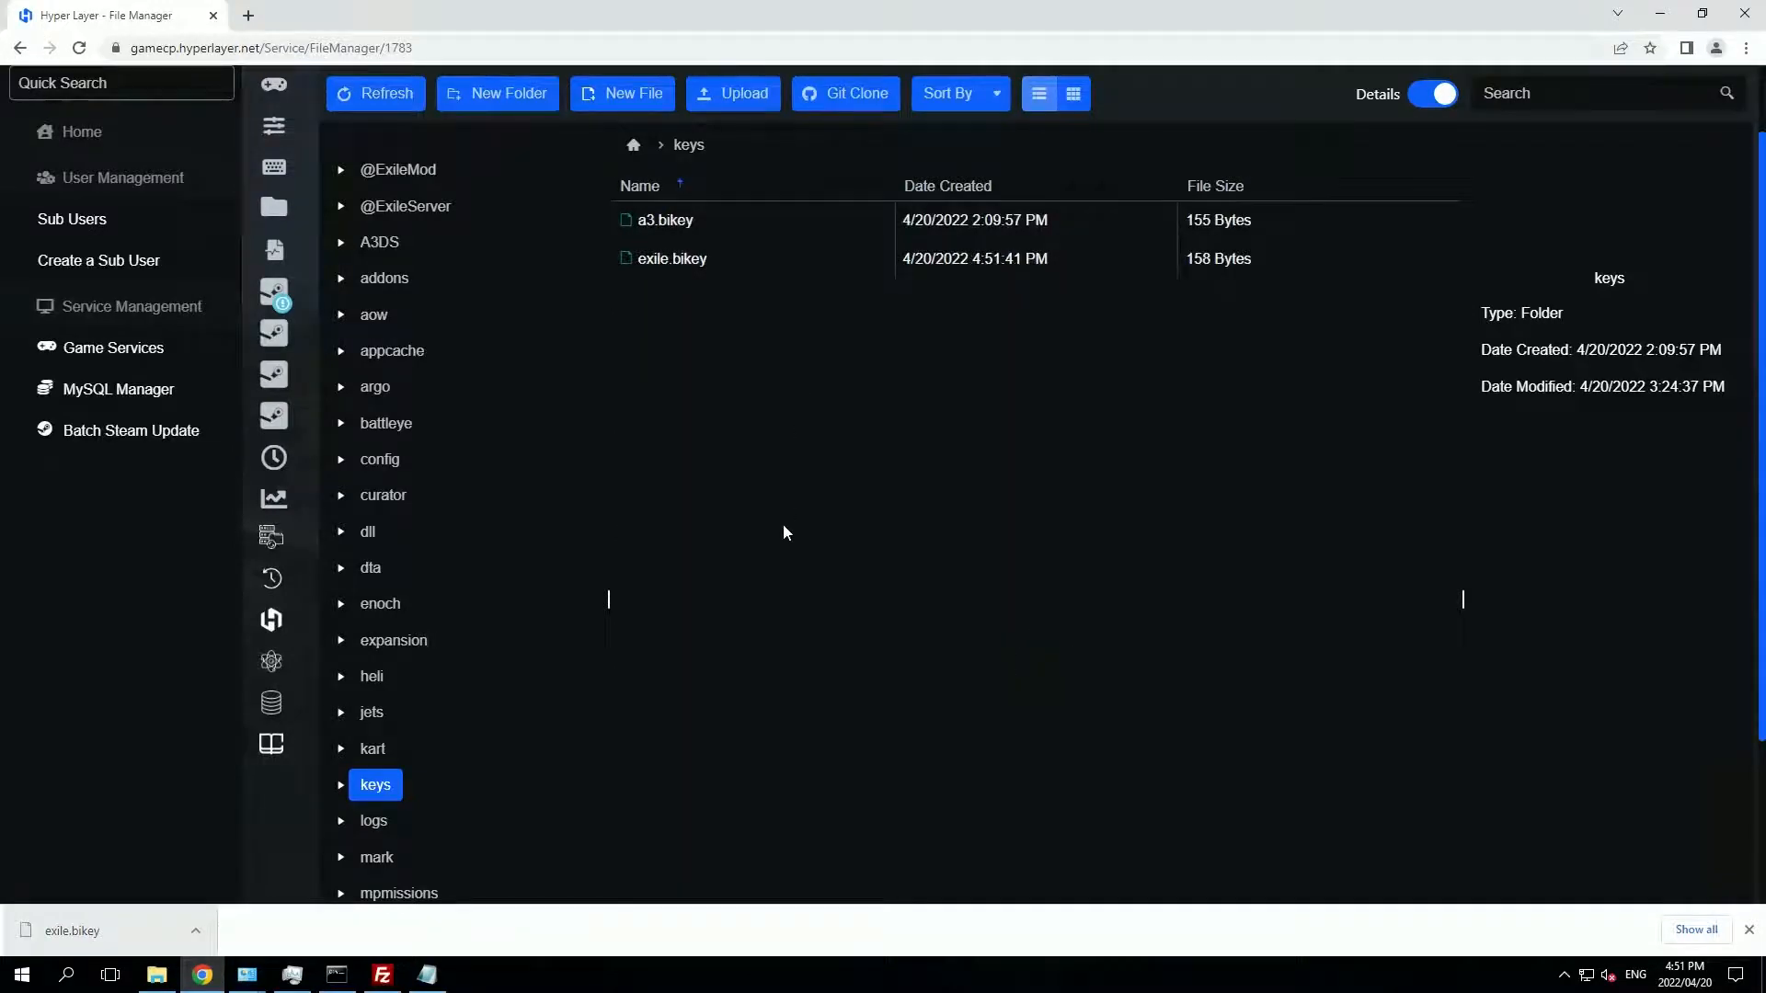
scroll(777, 546, "up", 1)
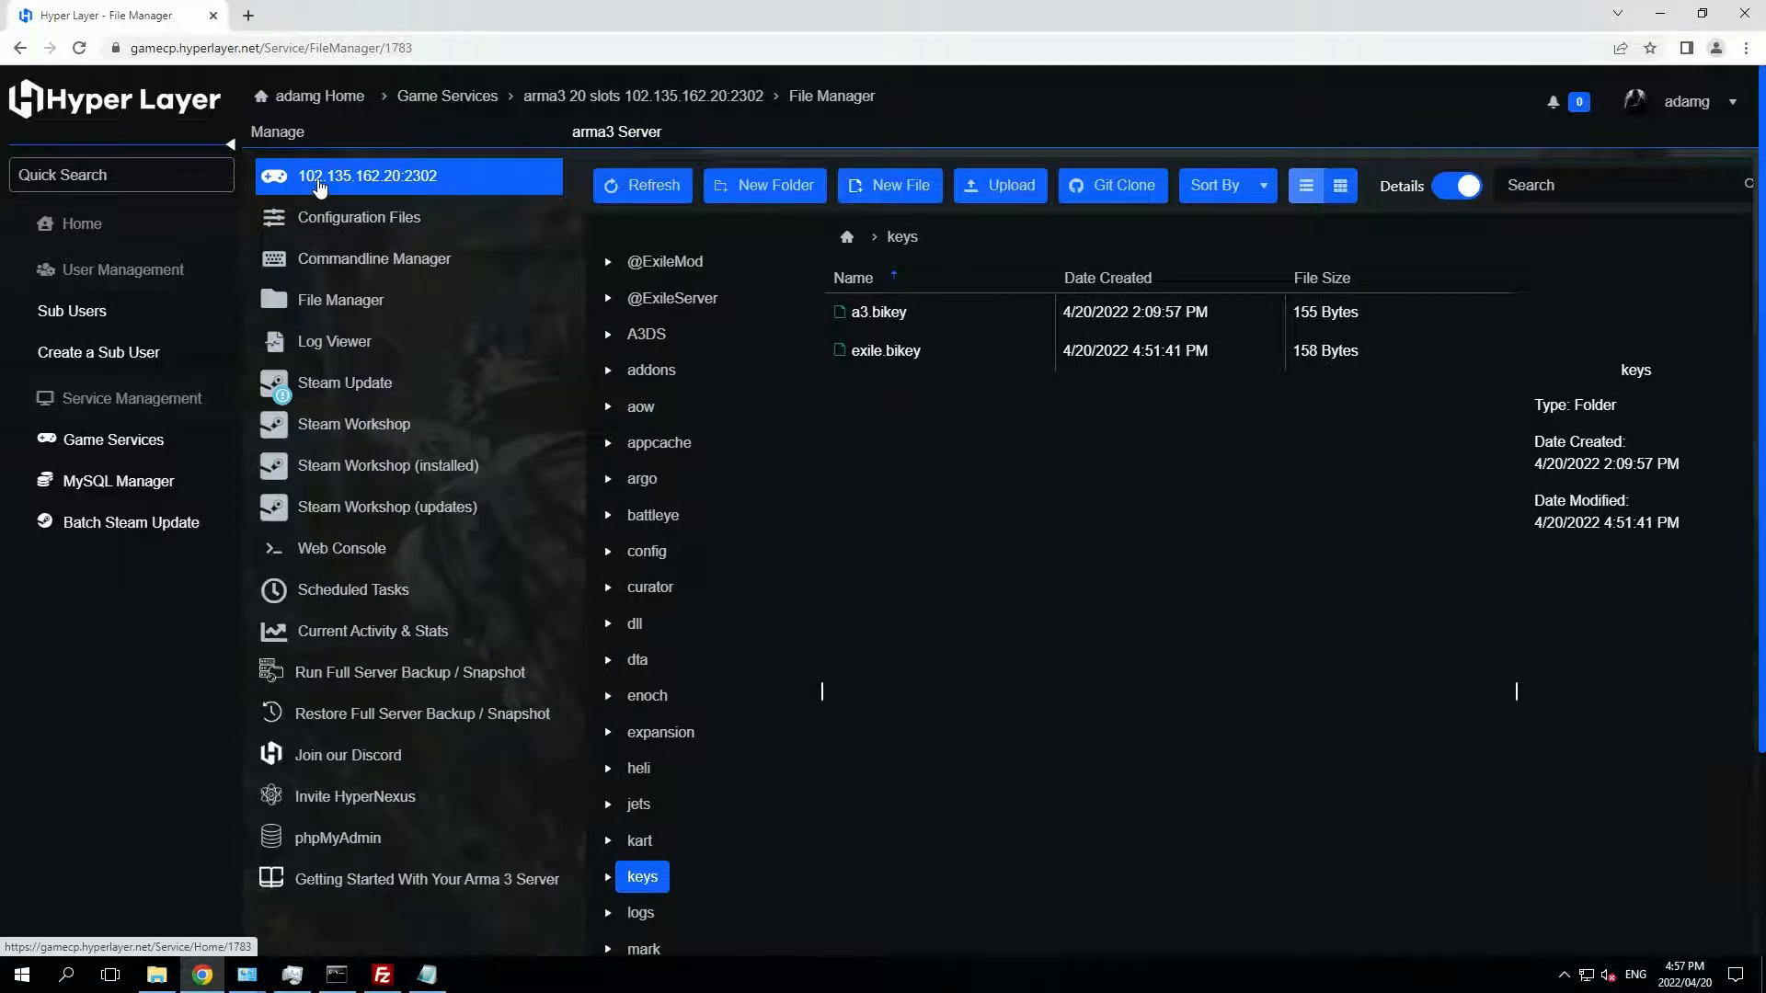
Start the arma3 server from its overview page and watch it in the Web Console
left_click(320, 186)
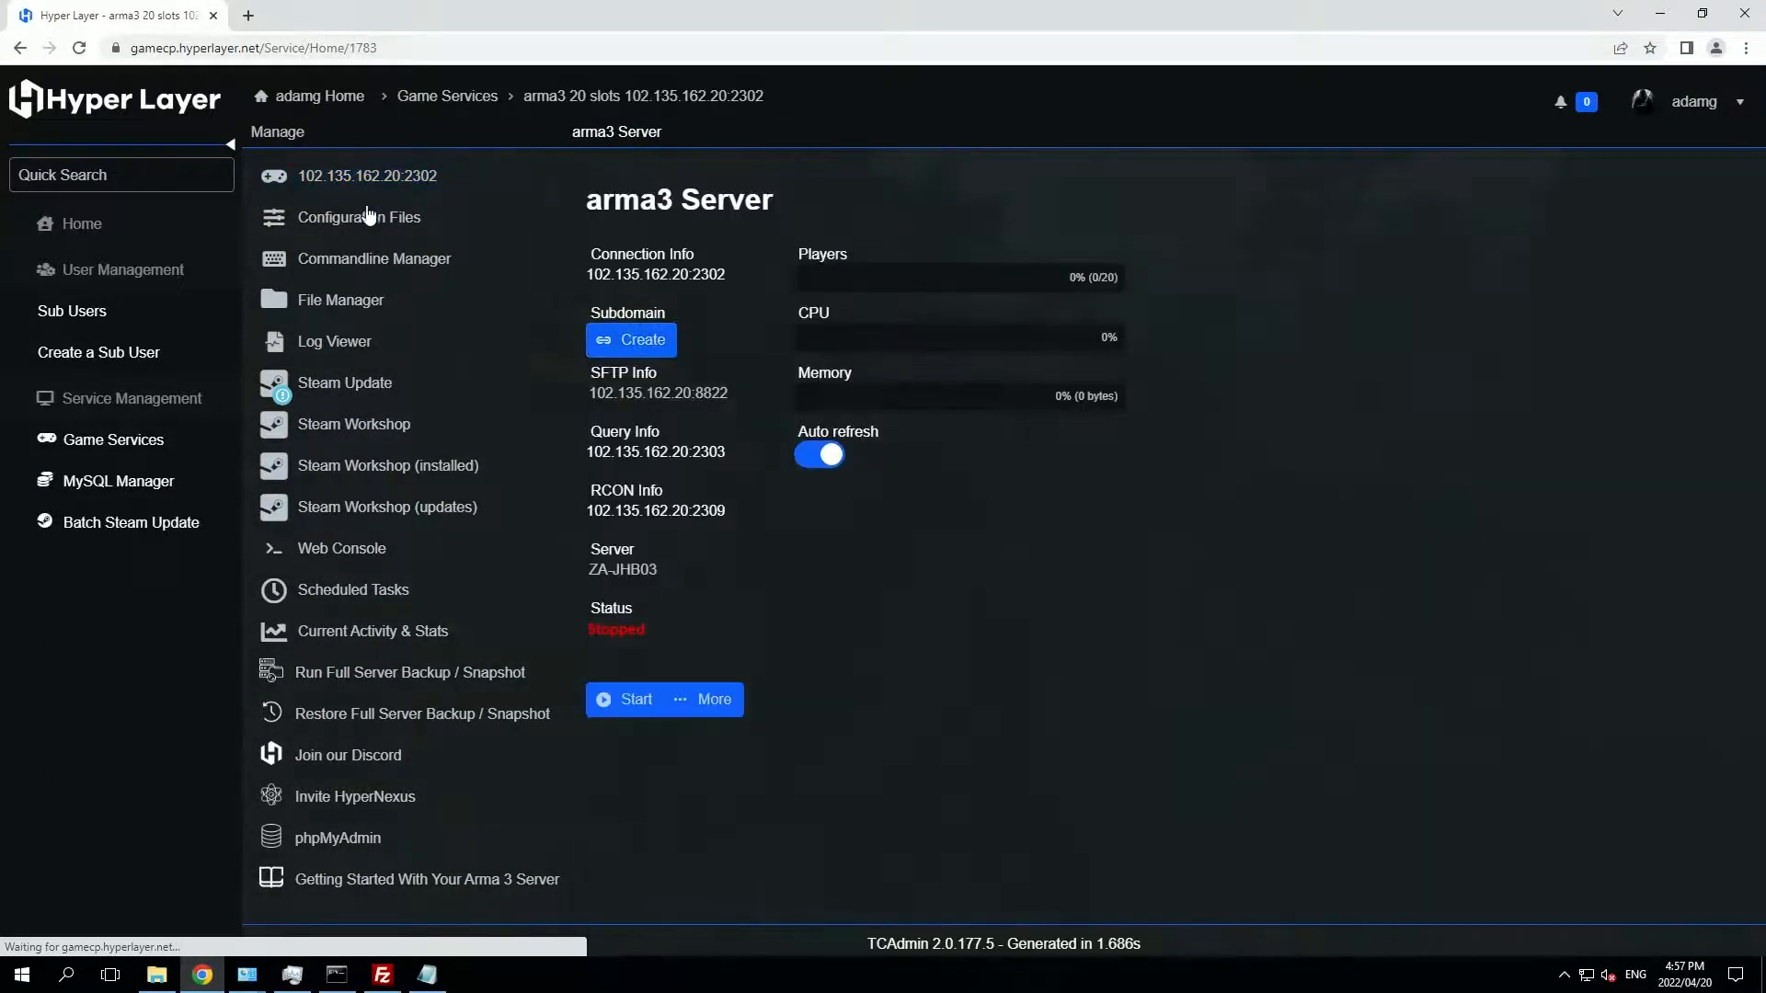
left_click(621, 703)
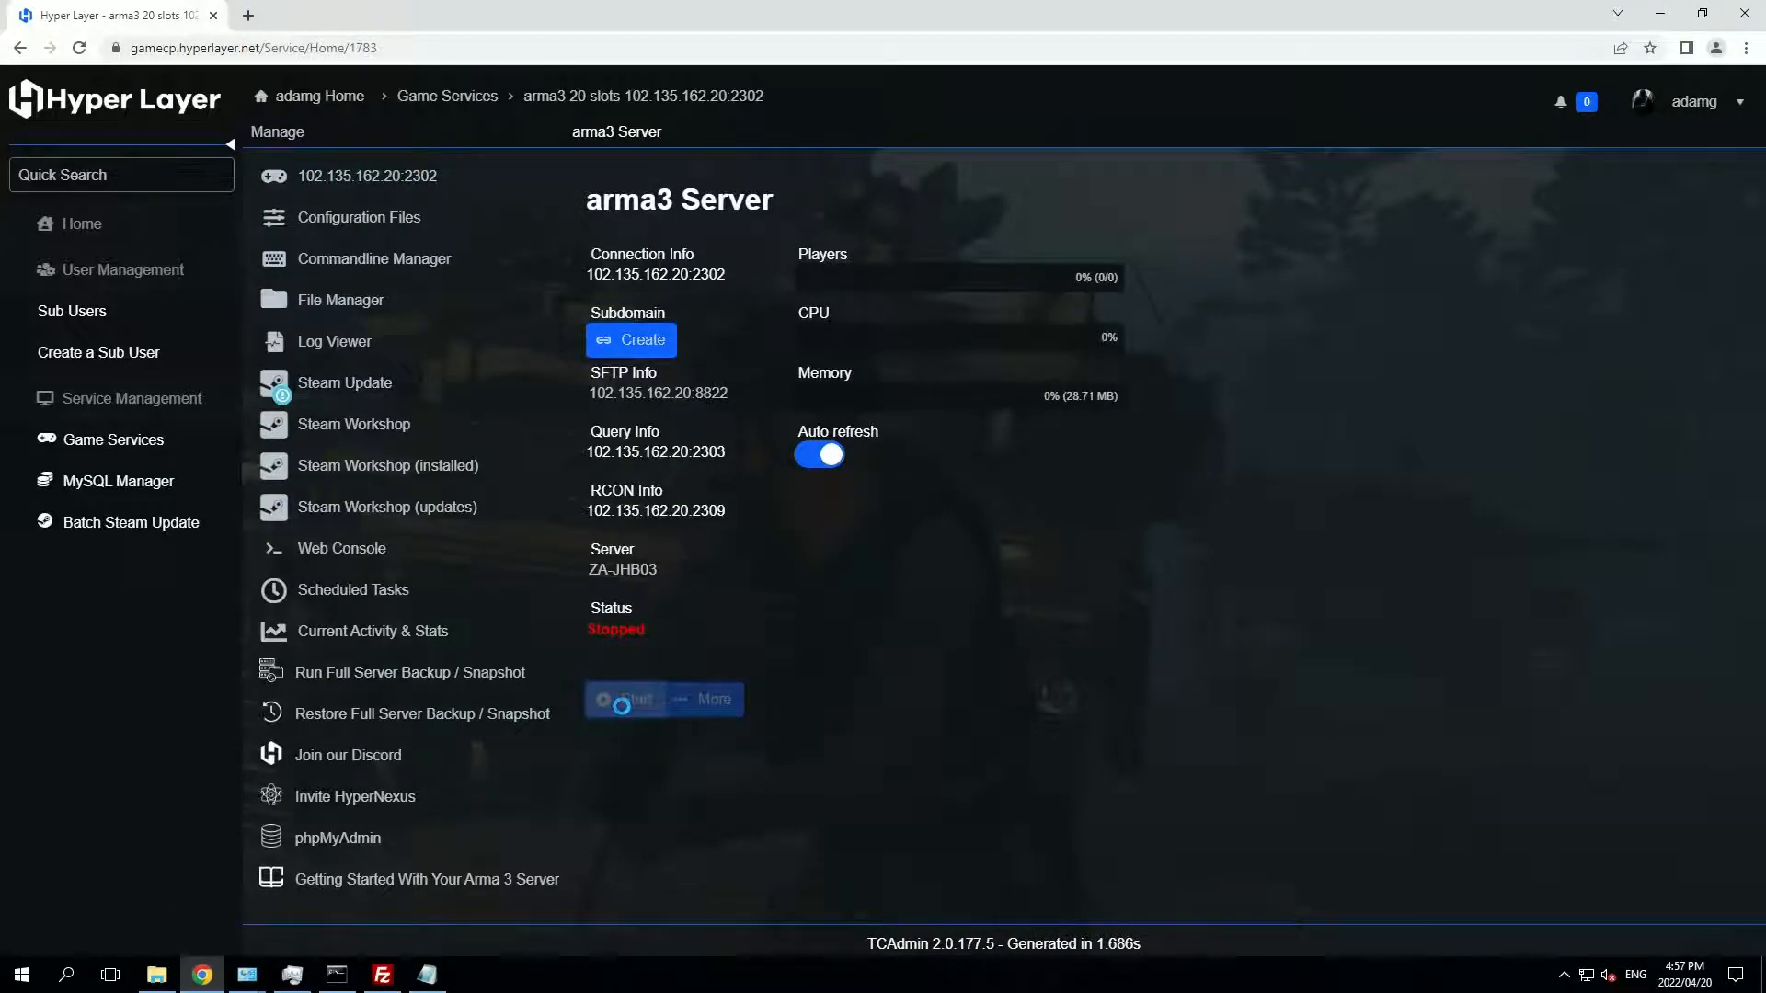
left_click(337, 568)
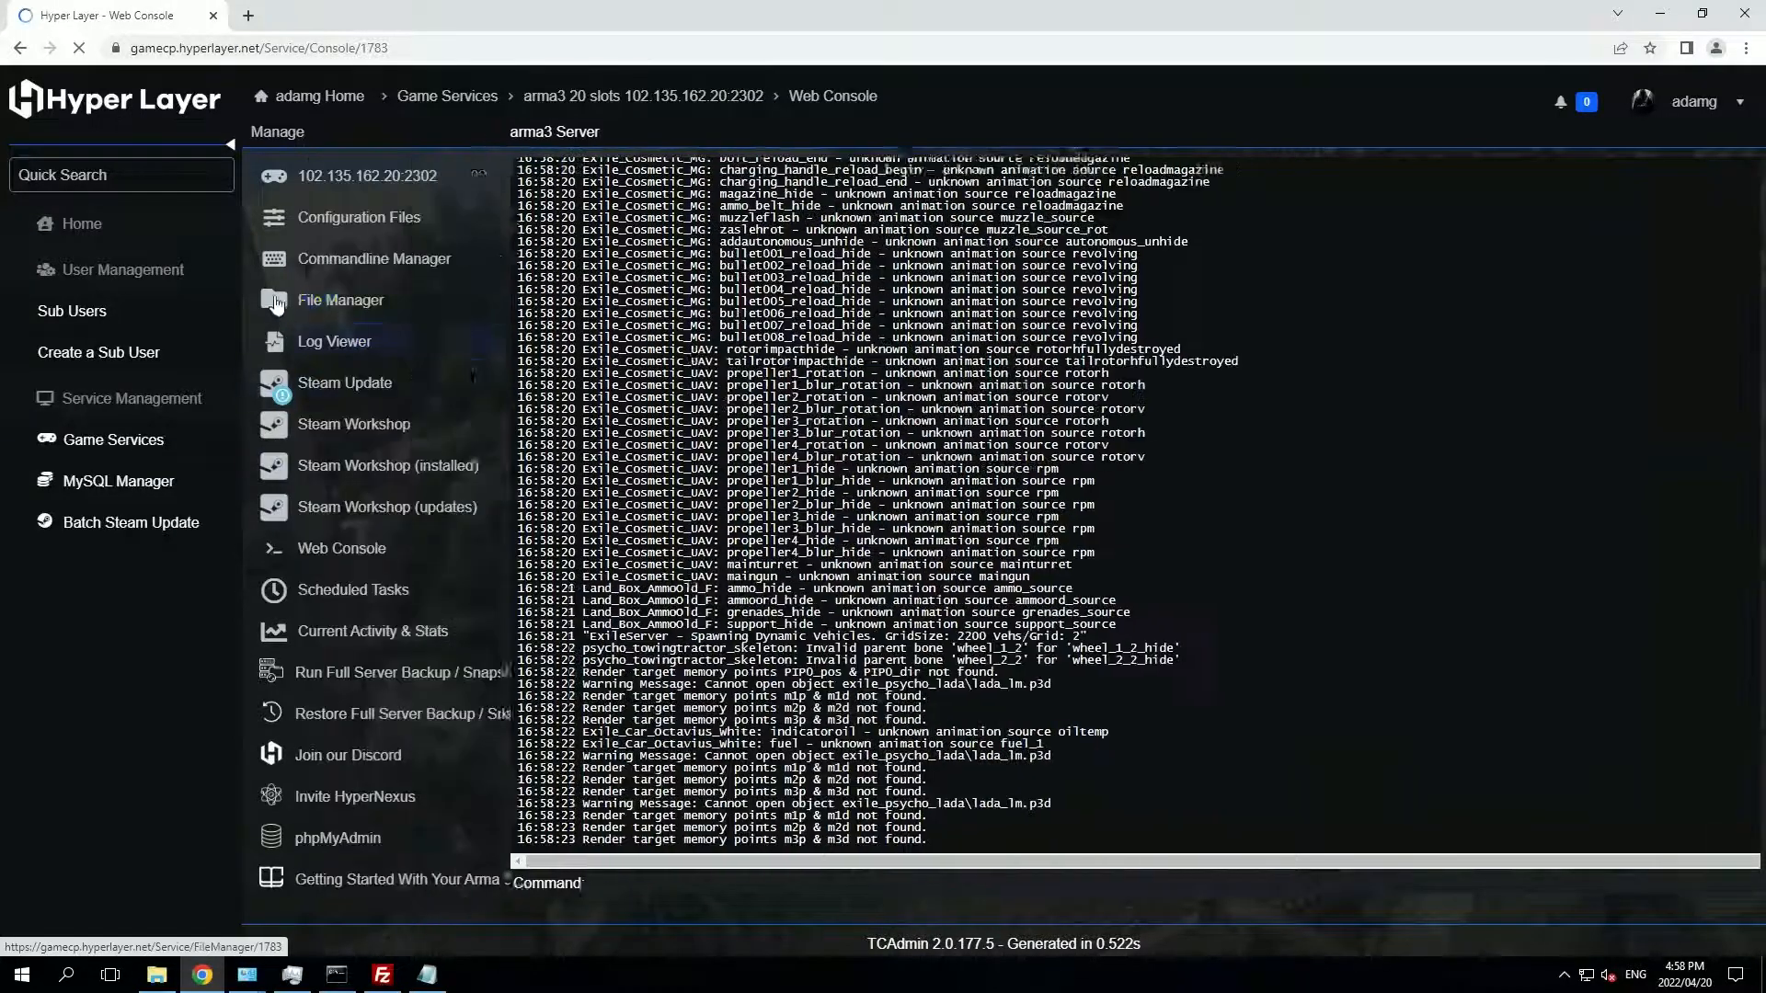
left_click(275, 301)
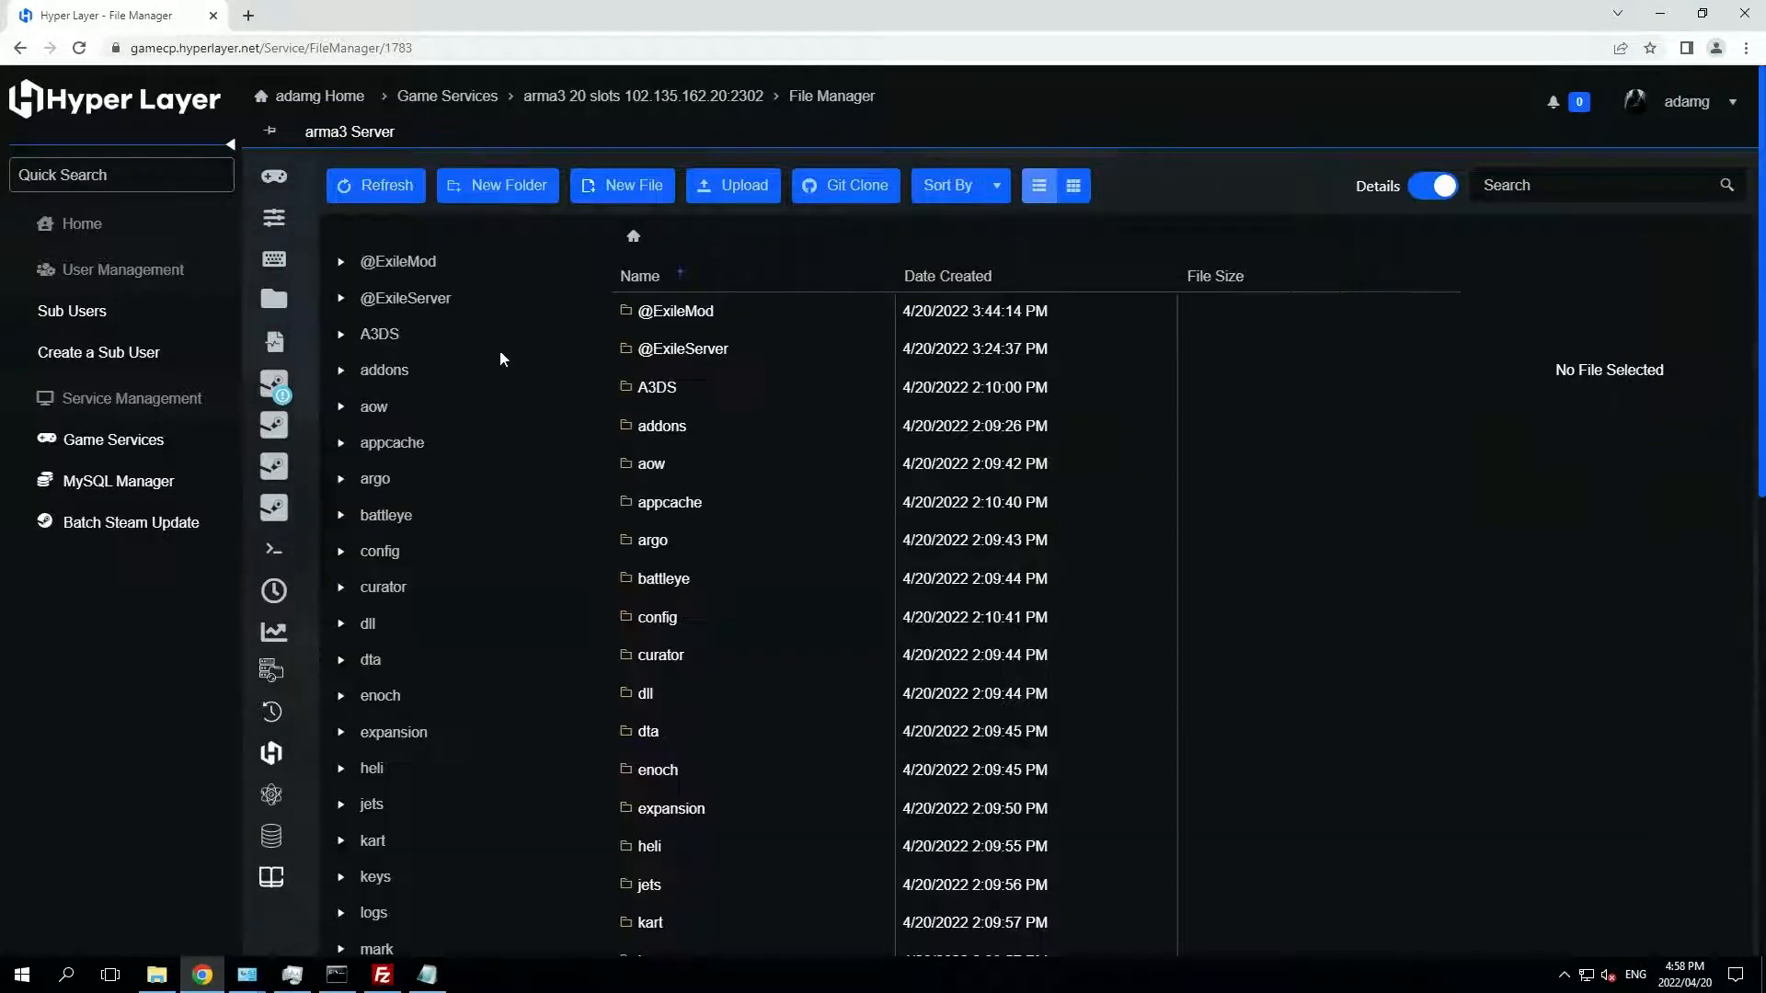
left_click(760, 355)
double_click(759, 355)
double_click(760, 352)
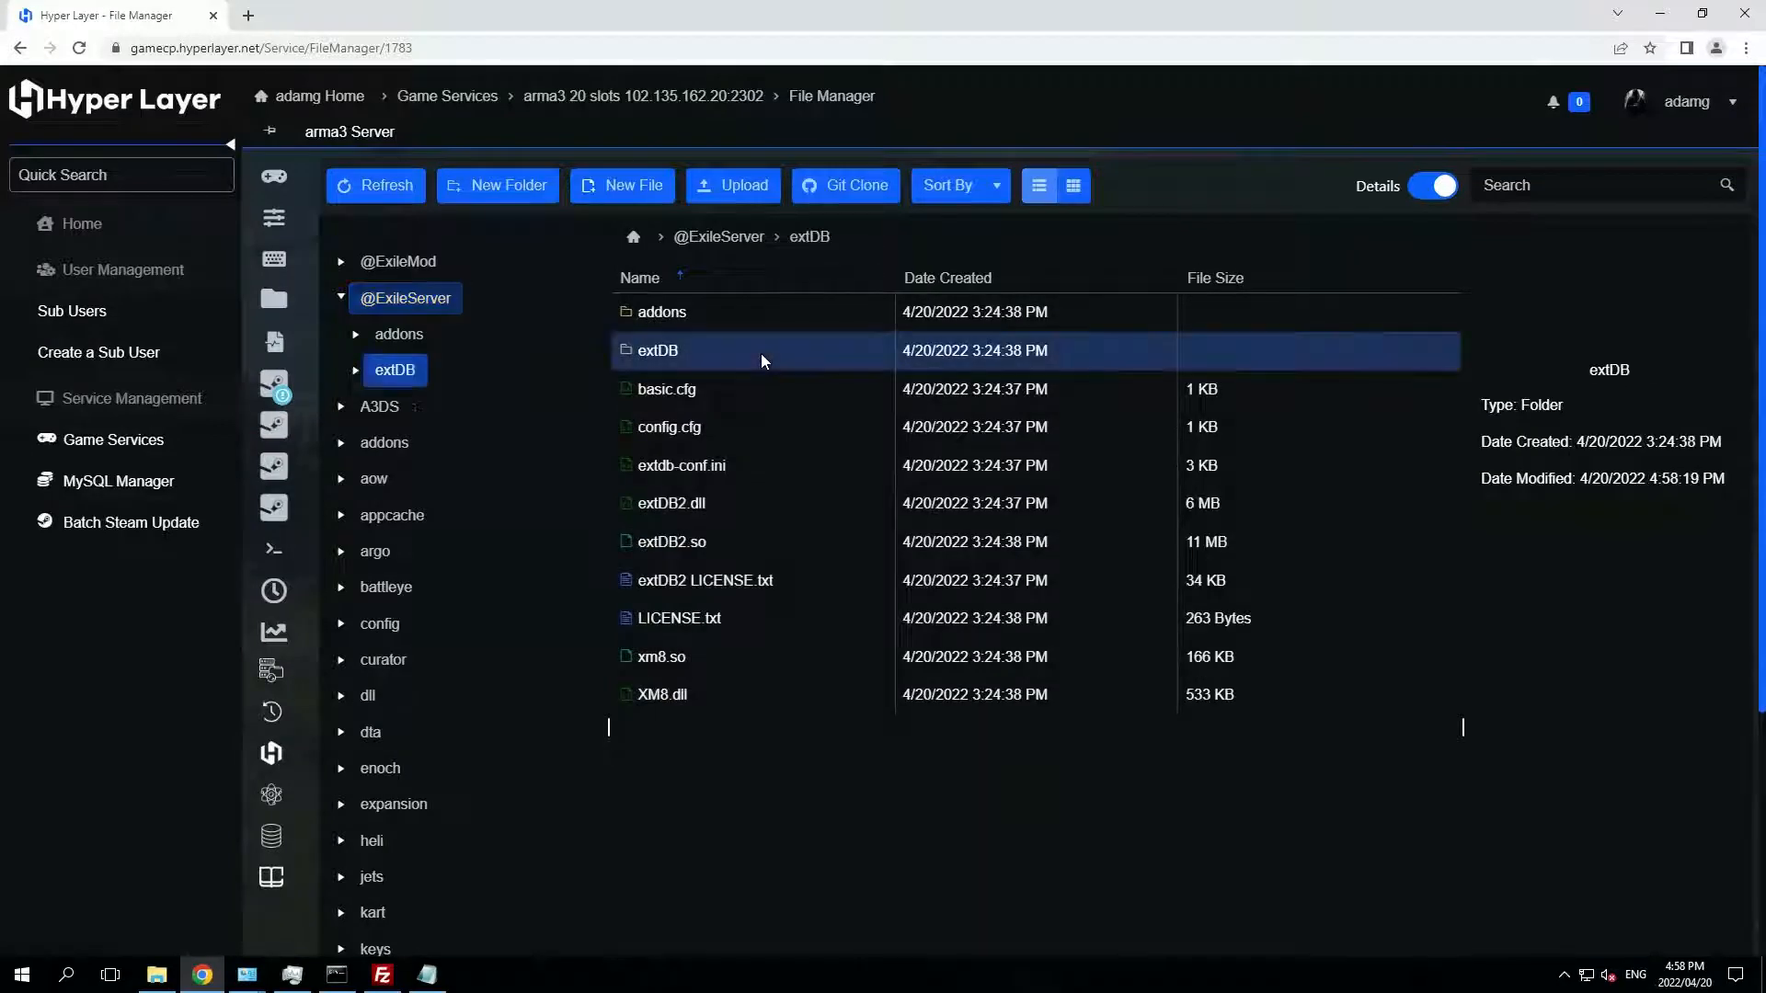
double_click(734, 317)
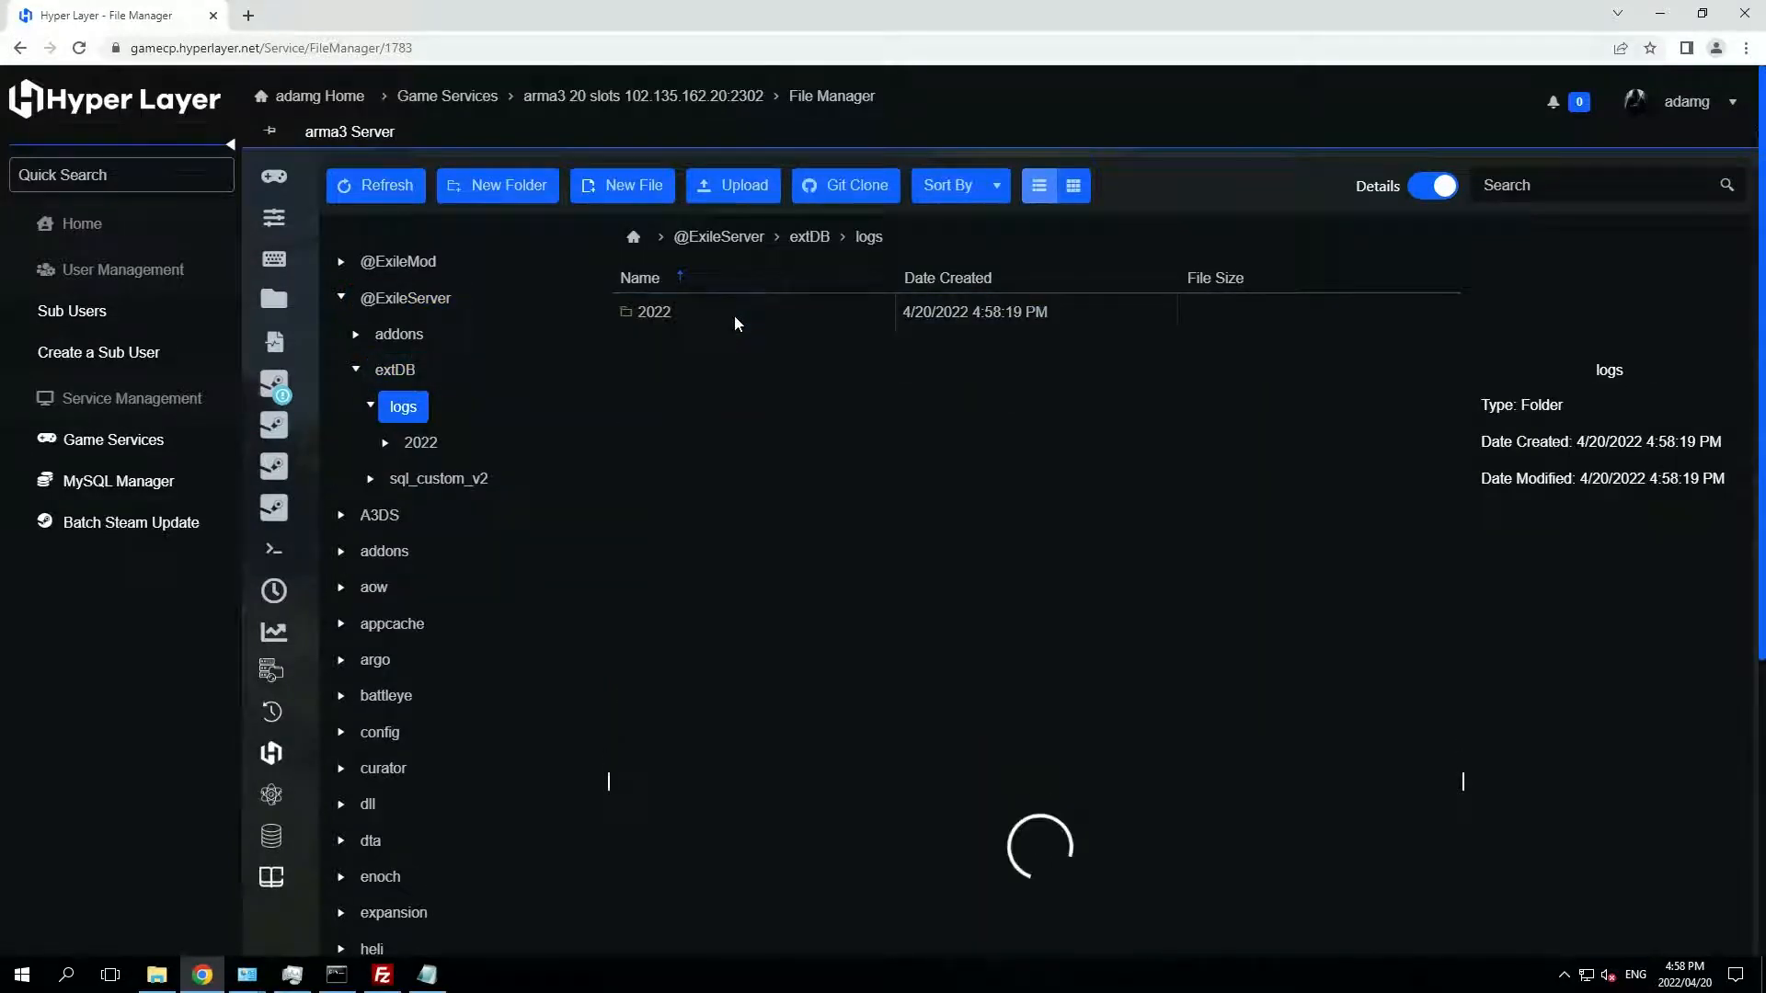
left_click(734, 316)
double_click(733, 316)
left_click(734, 316)
double_click(733, 316)
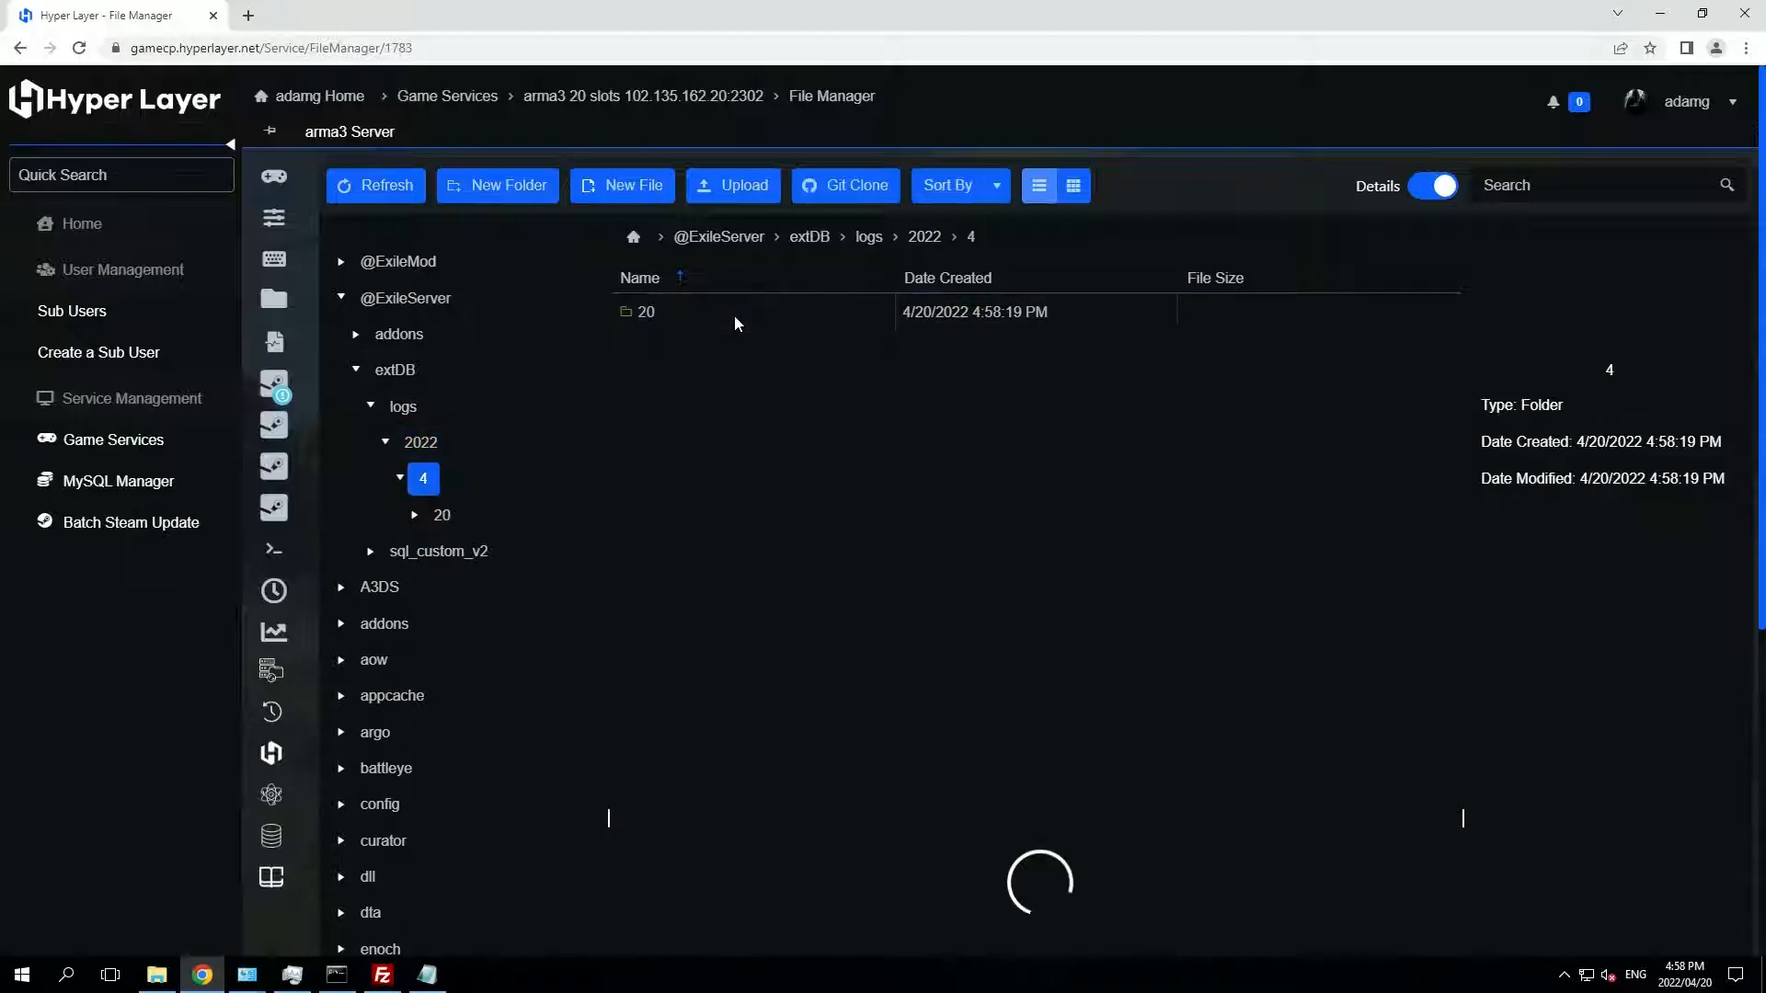
left_click(734, 316)
double_click(734, 317)
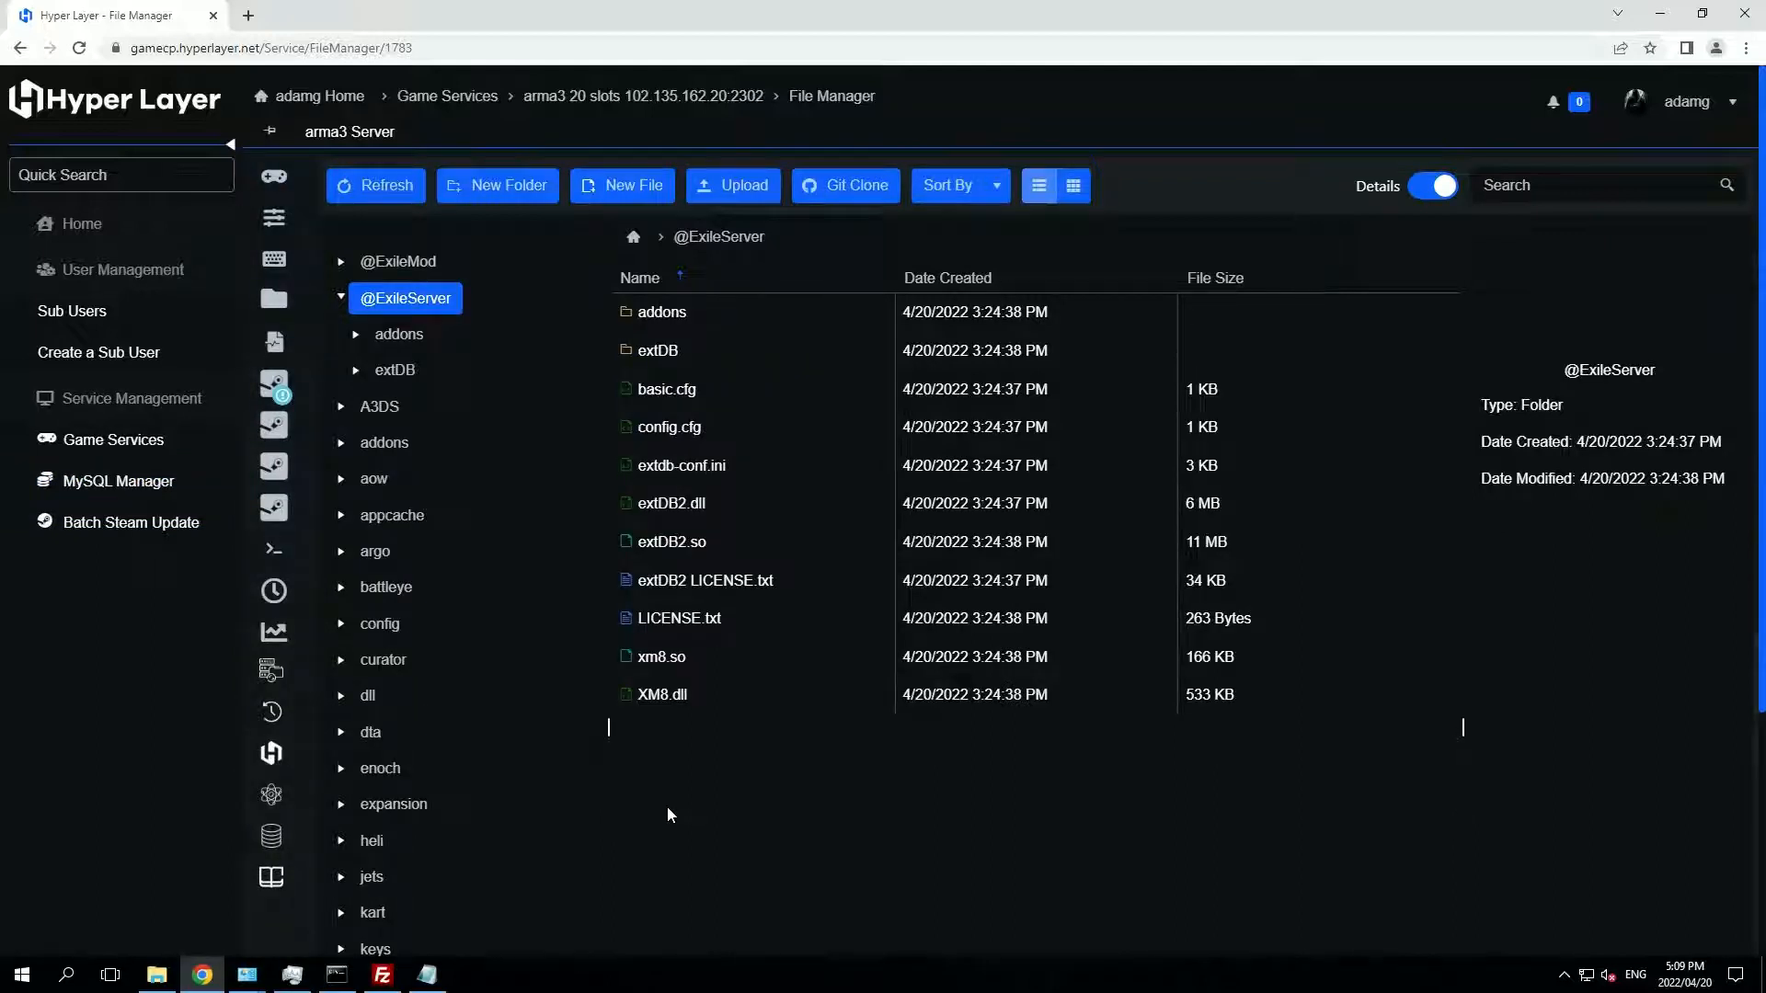
left_click(1661, 18)
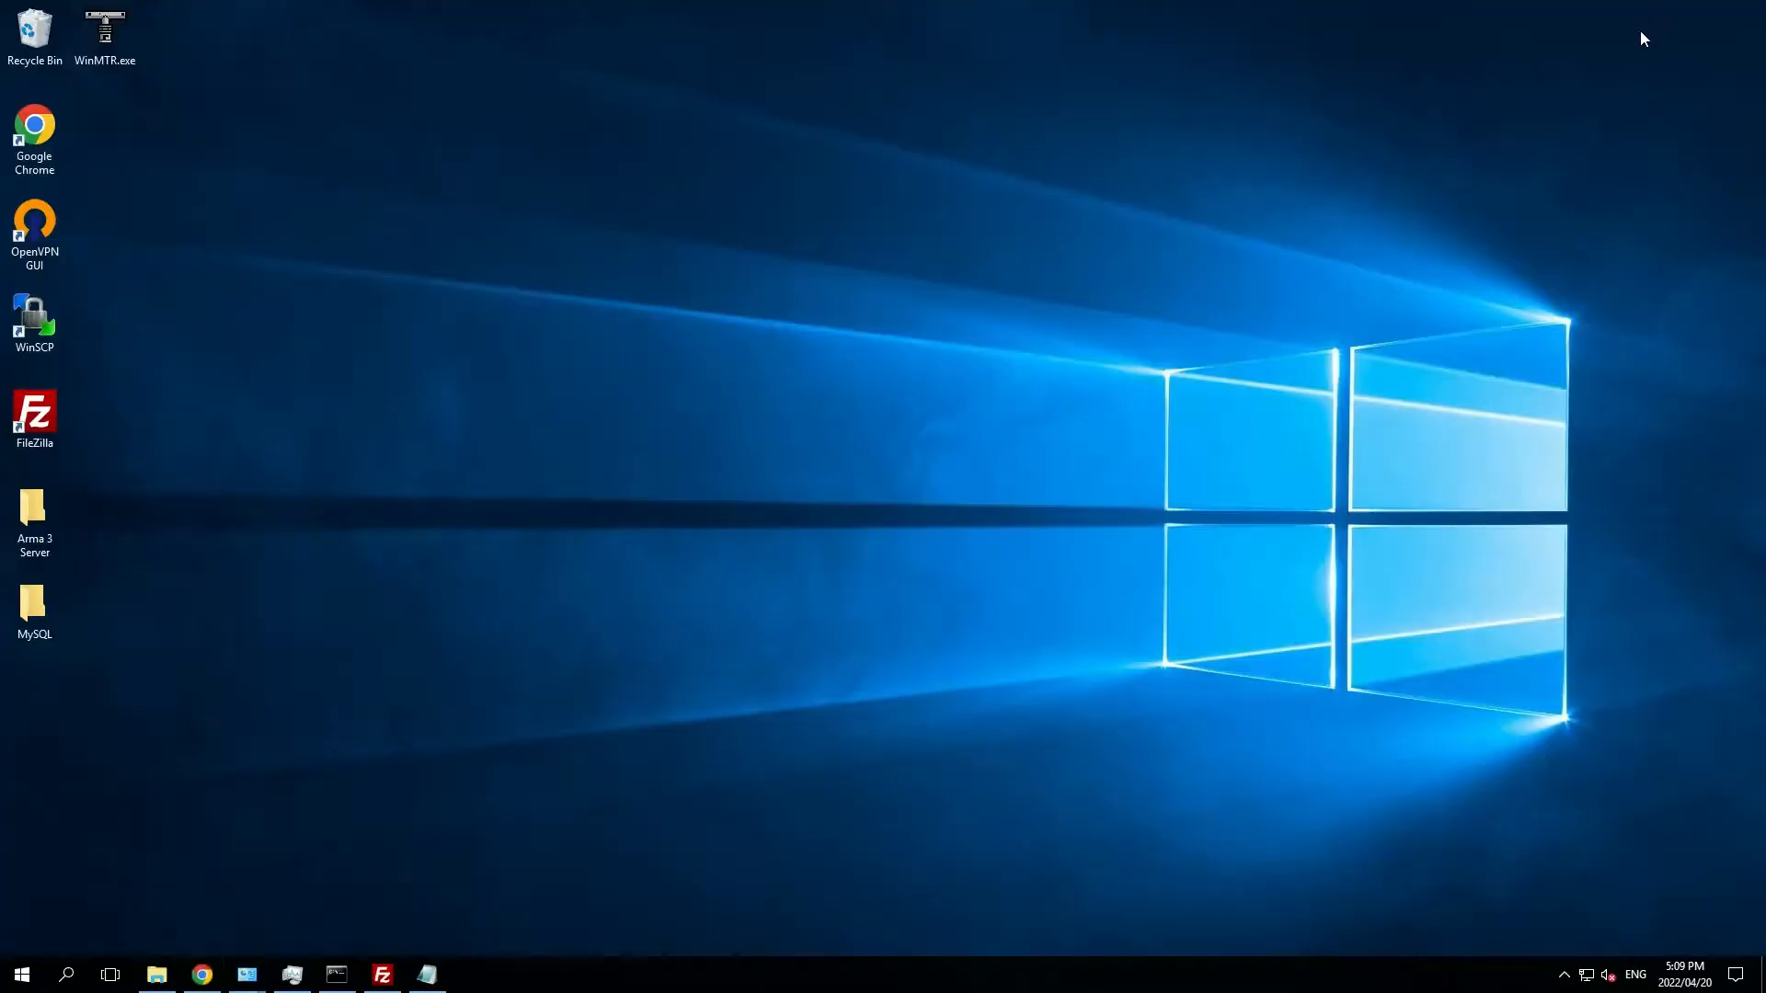